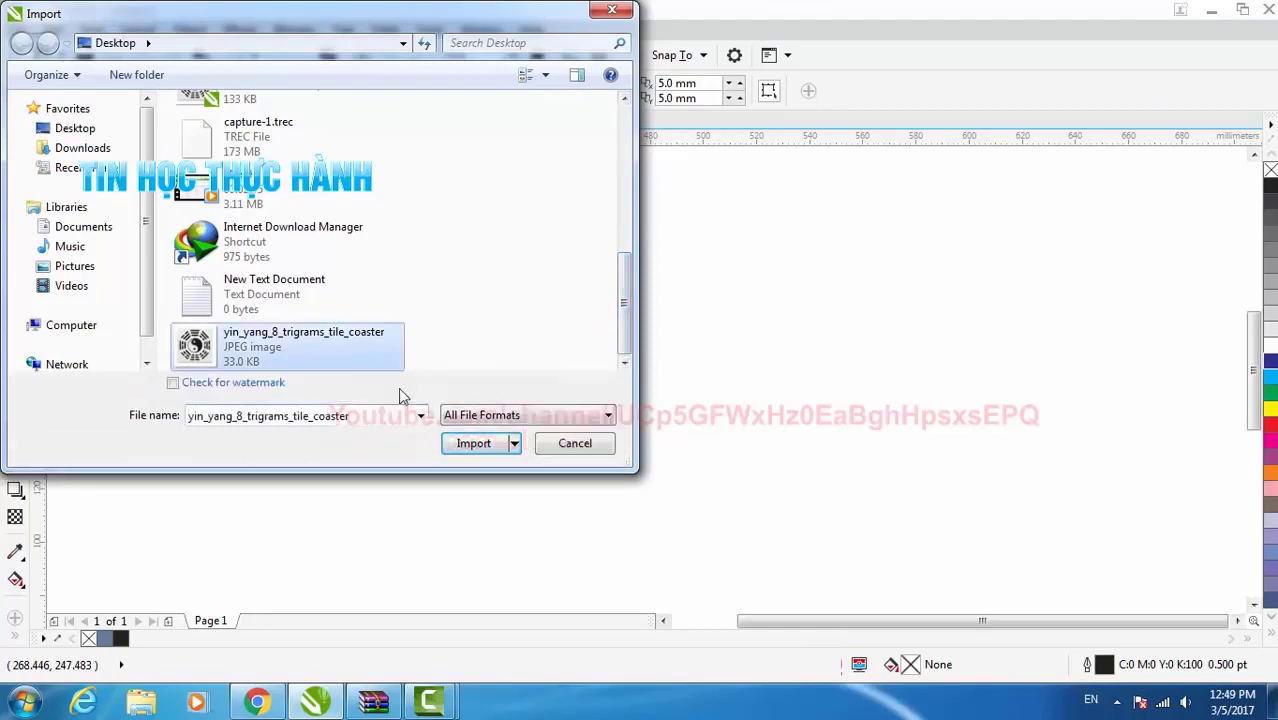
Import the yin_yang_8_trigrams_tile_coaster JPEG and place it on the empty drawing area
{"action": "left_click", "coordinate": [472, 443]}
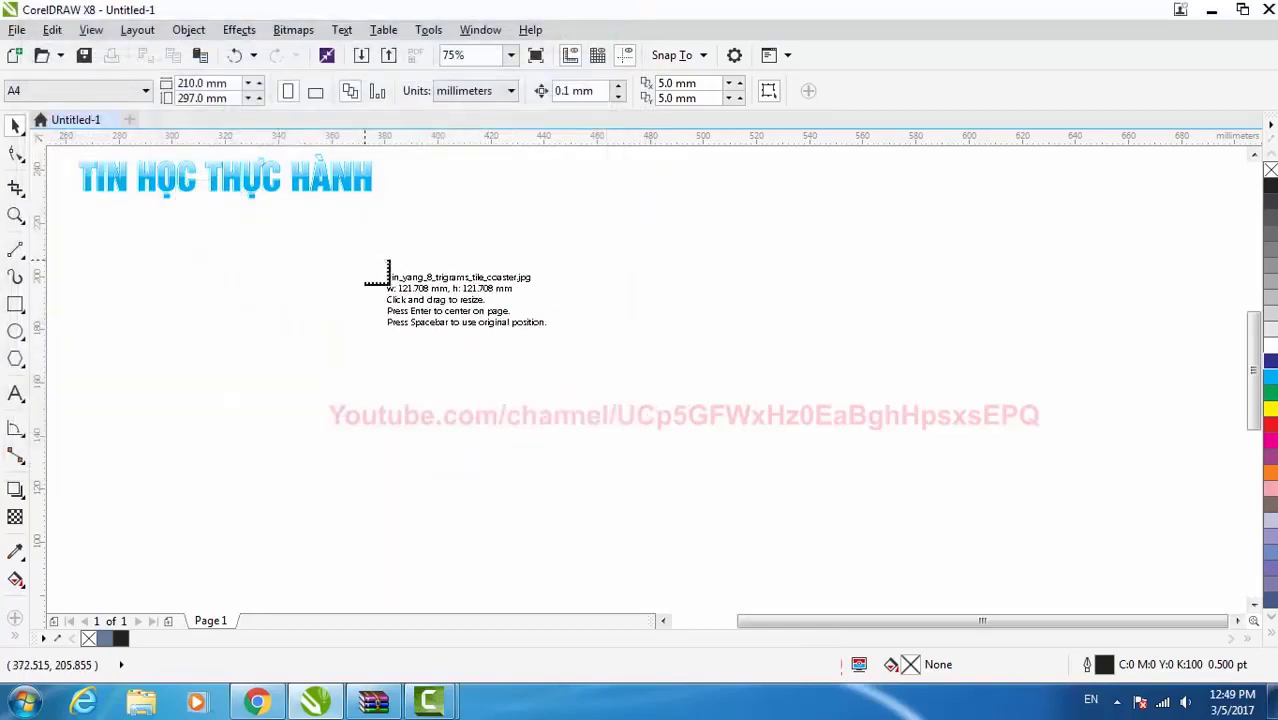
{"action": "left_click", "coordinate": [361, 256]}
{"action": "left_click_drag", "start_coordinate": [488, 329], "coordinate": [457, 269]}
{"action": "left_click", "coordinate": [641, 319]}
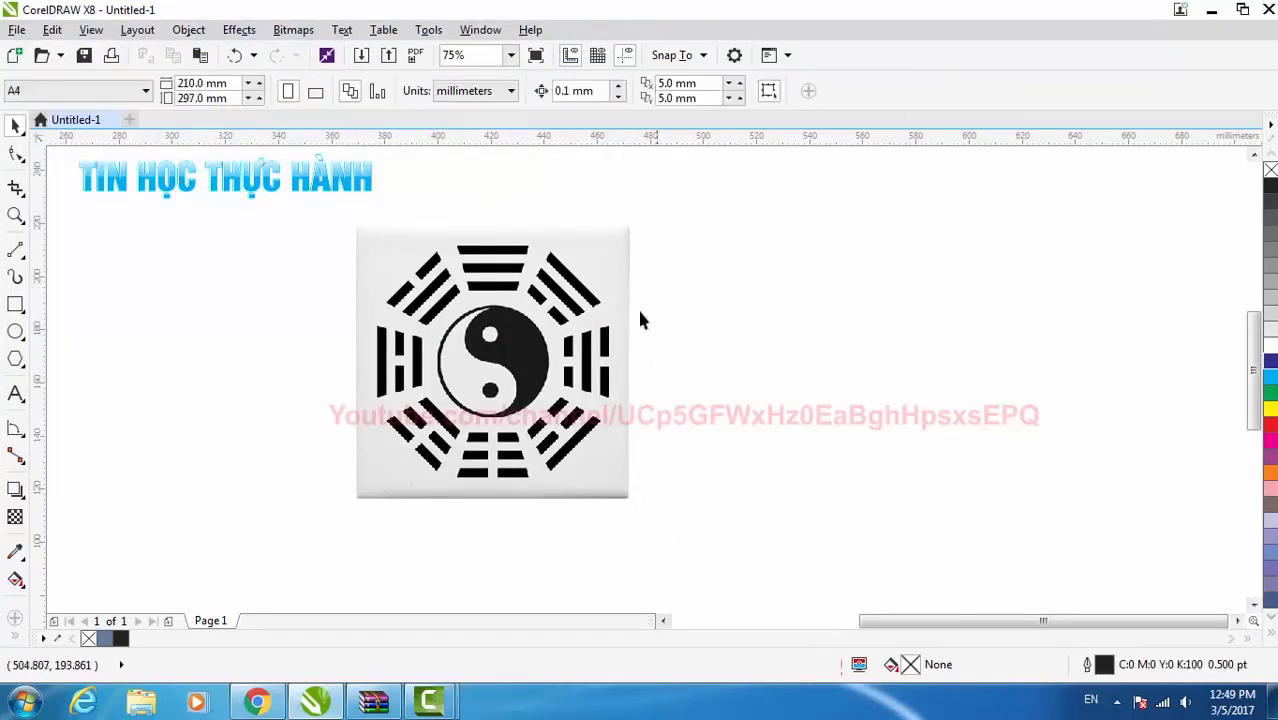
Place horizontal guidelines touching the top and bottom of the image's yin-yang circle, at about 189 mm and 147 mm
{"action": "scroll", "coordinate": [618, 362], "scroll_direction": "up", "scroll_amount": 1}
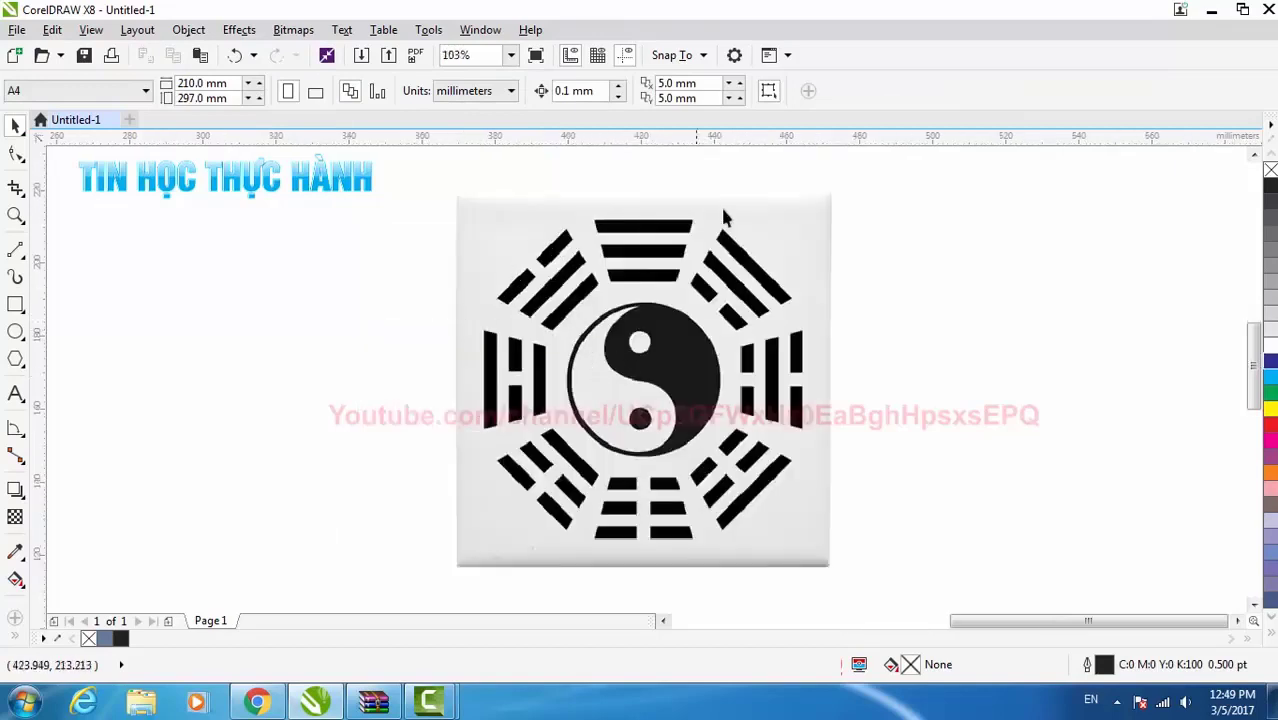
{"action": "scroll", "coordinate": [205, 288], "scroll_direction": "down", "scroll_amount": 2}
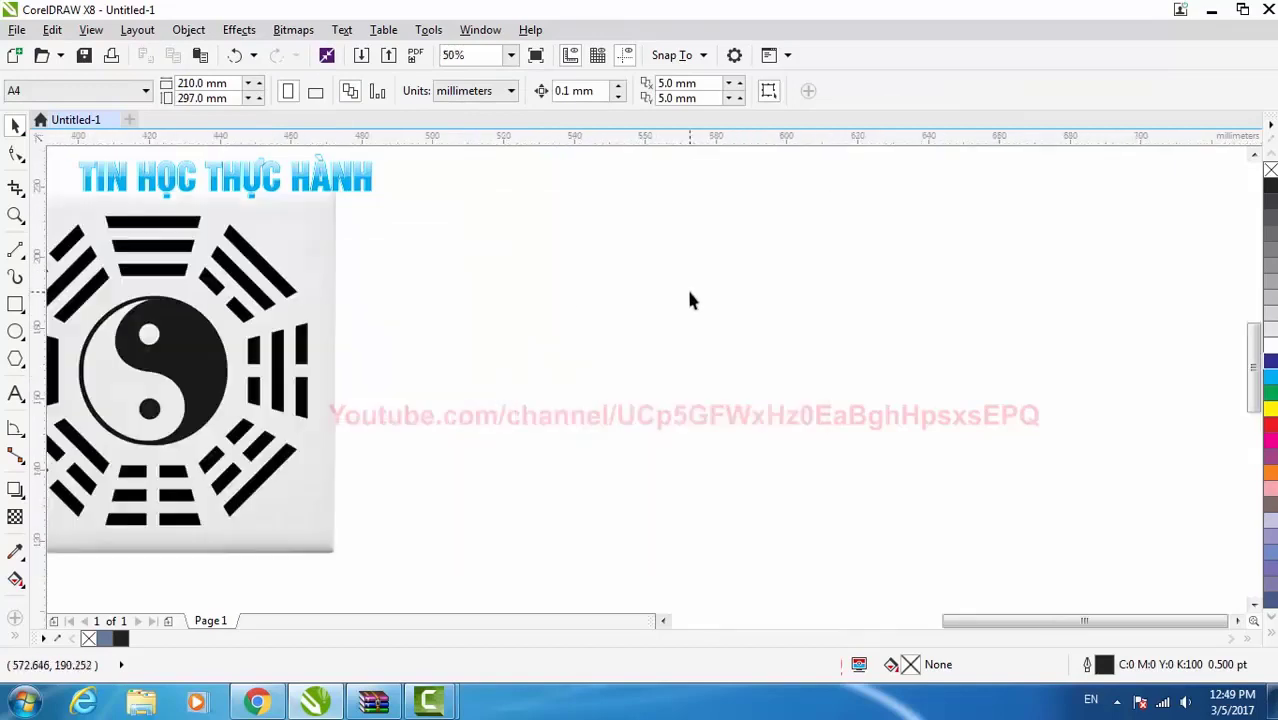
{"action": "scroll", "coordinate": [435, 292], "scroll_direction": "down", "scroll_amount": 1}
{"action": "scroll", "coordinate": [410, 295], "scroll_direction": "up", "scroll_amount": 1}
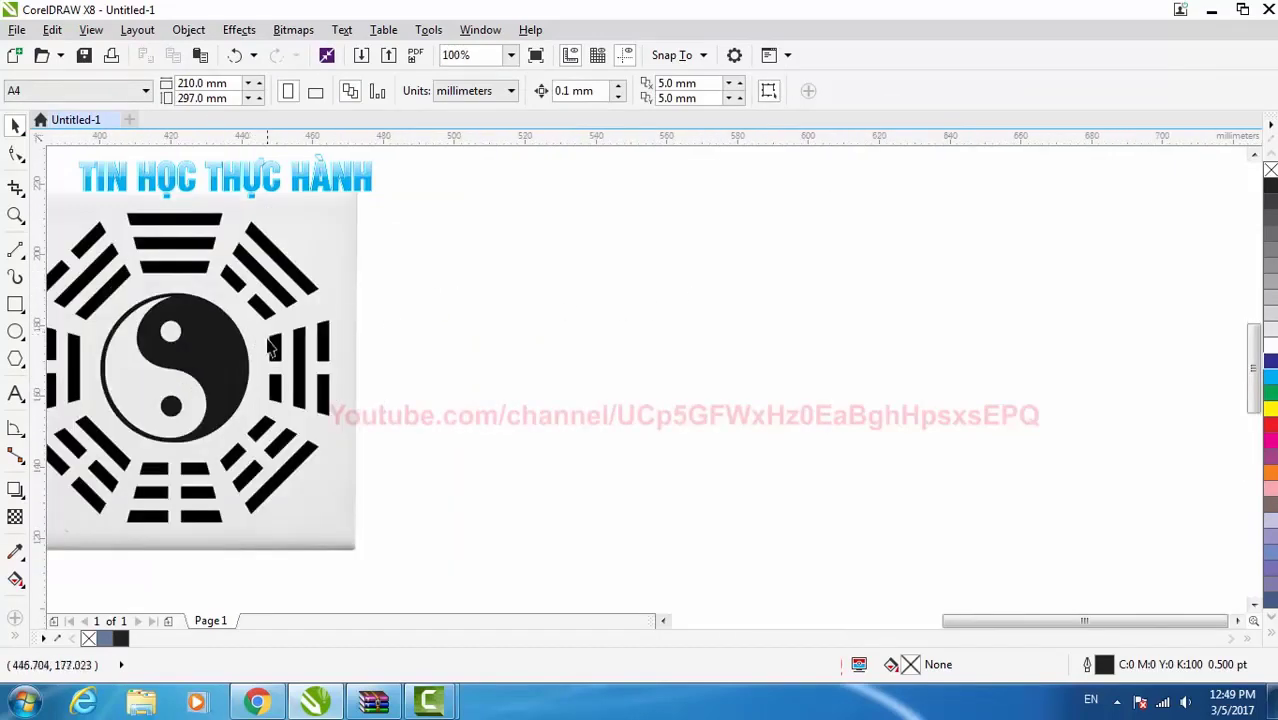
{"action": "left_click_drag", "start_coordinate": [266, 340], "coordinate": [347, 340]}
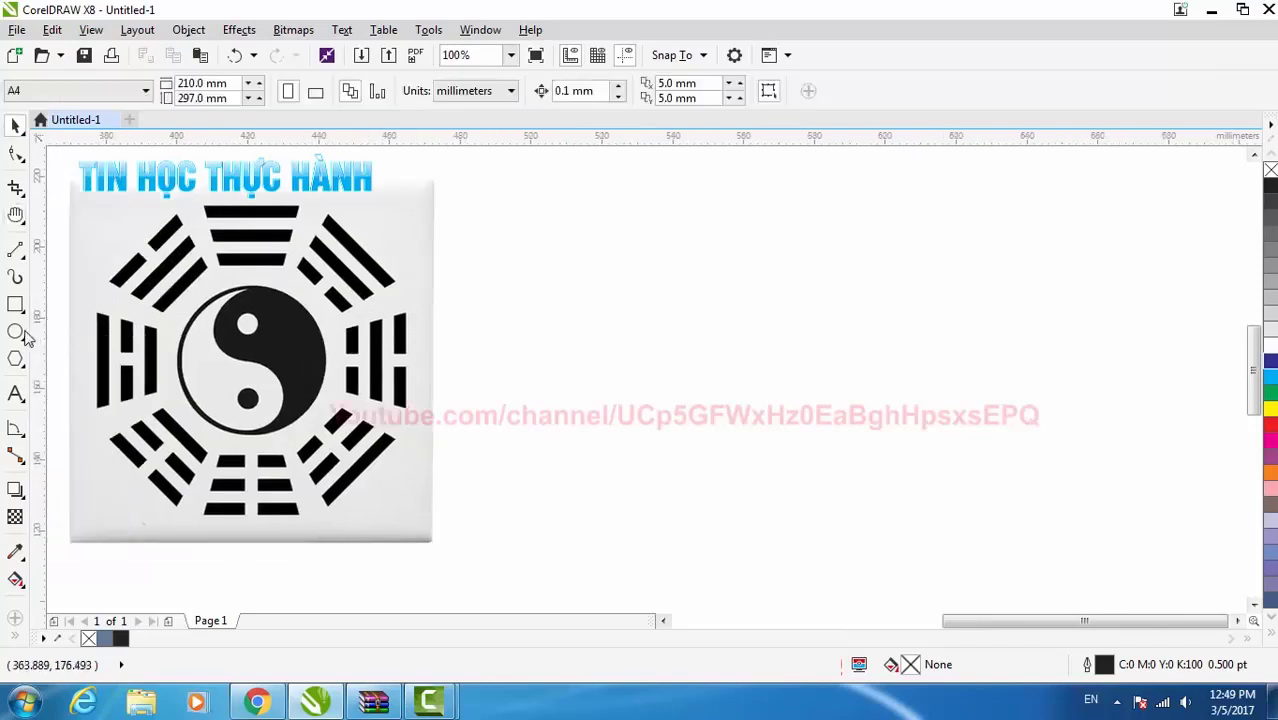
{"action": "left_click", "coordinate": [18, 333]}
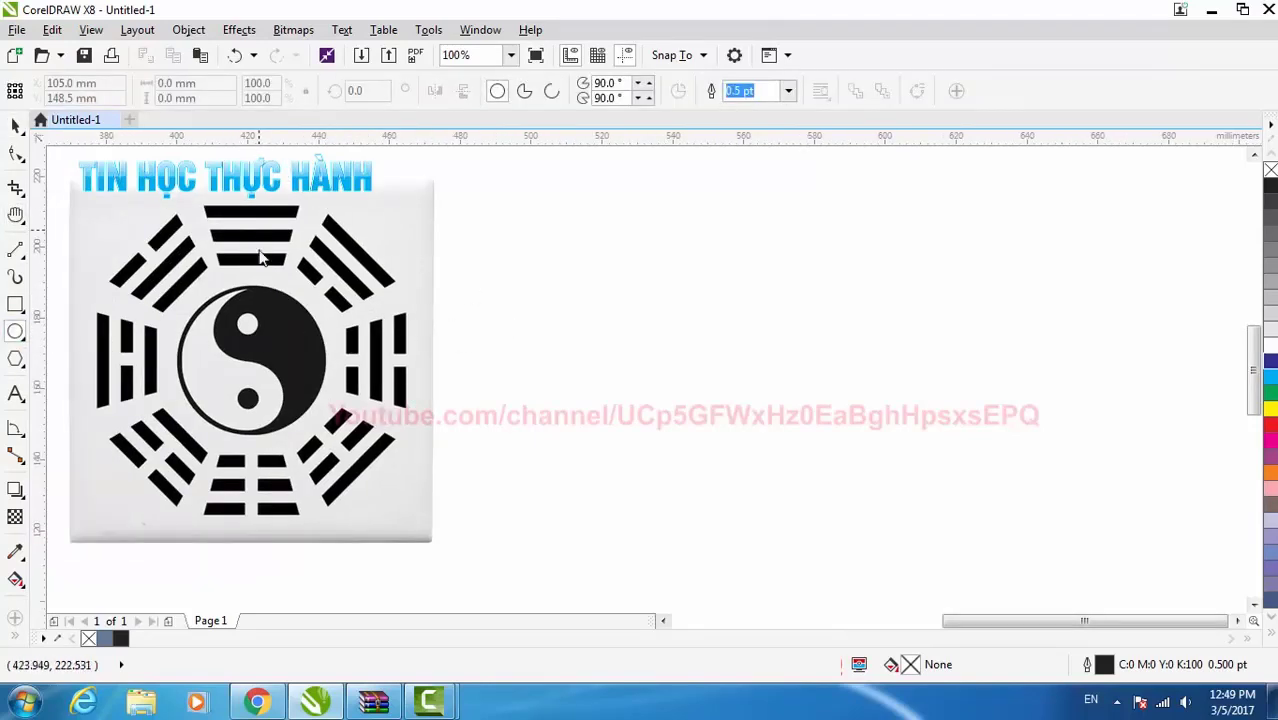
{"action": "left_click_drag", "start_coordinate": [258, 284], "coordinate": [258, 285]}
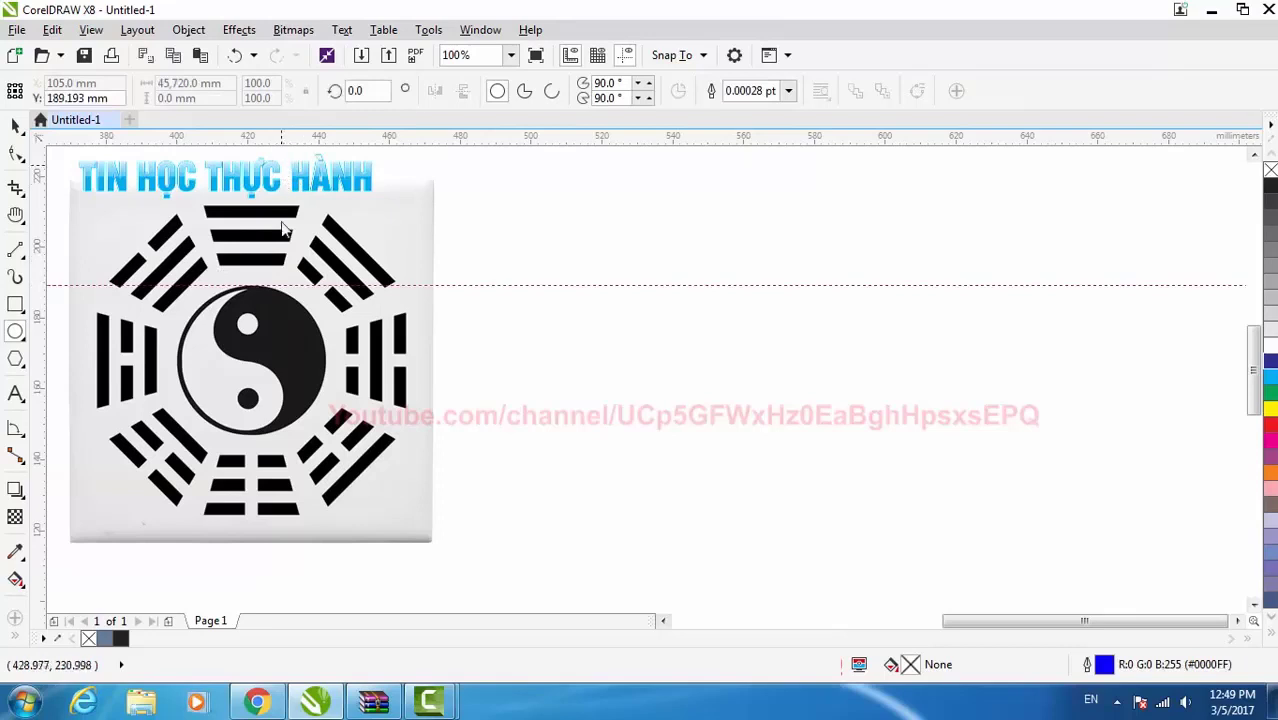
{"action": "left_click_drag", "start_coordinate": [280, 428], "coordinate": [272, 435]}
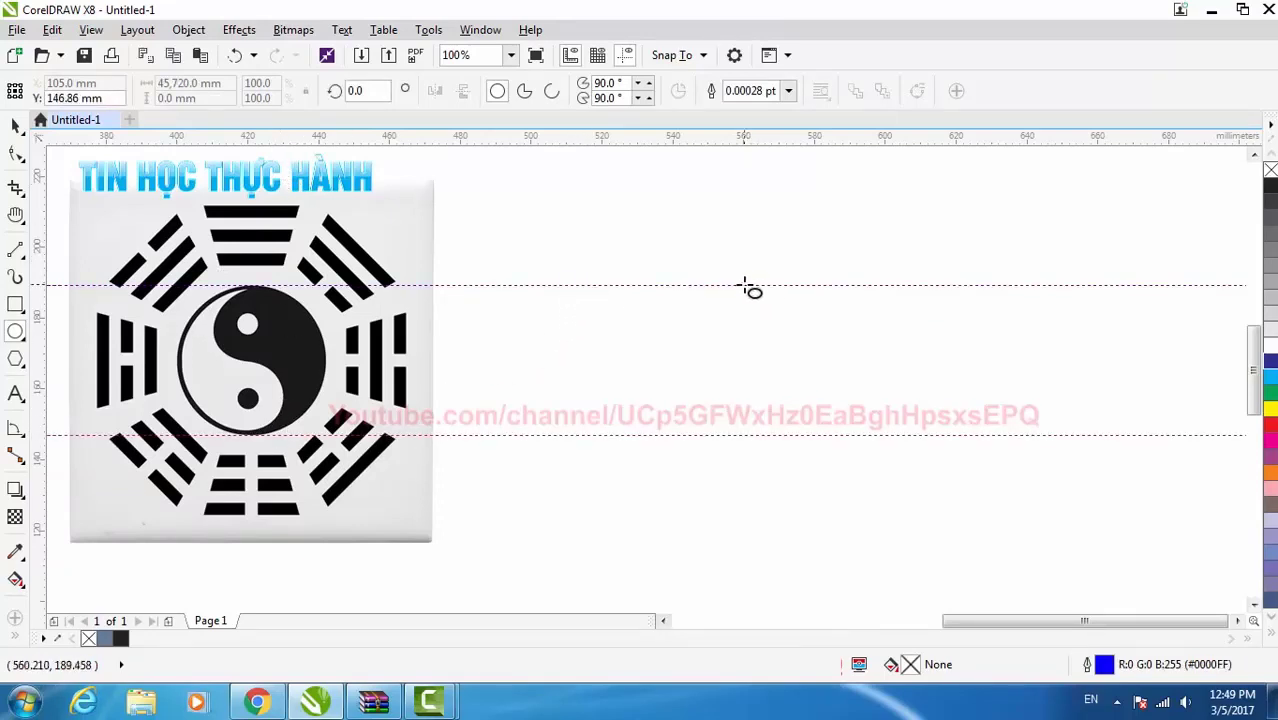
Draw a circle about 42.6 mm in diameter between the guidelines and create a copy beside it at half the size (42.598 mm/2)
{"action": "mouse_move", "coordinate": [745, 286]}
{"action": "left_mouse_down"}
{"action": "mouse_move", "coordinate": [804, 344]}
{"action": "mouse_move", "coordinate": [899, 391]}
{"action": "left_mouse_up"}
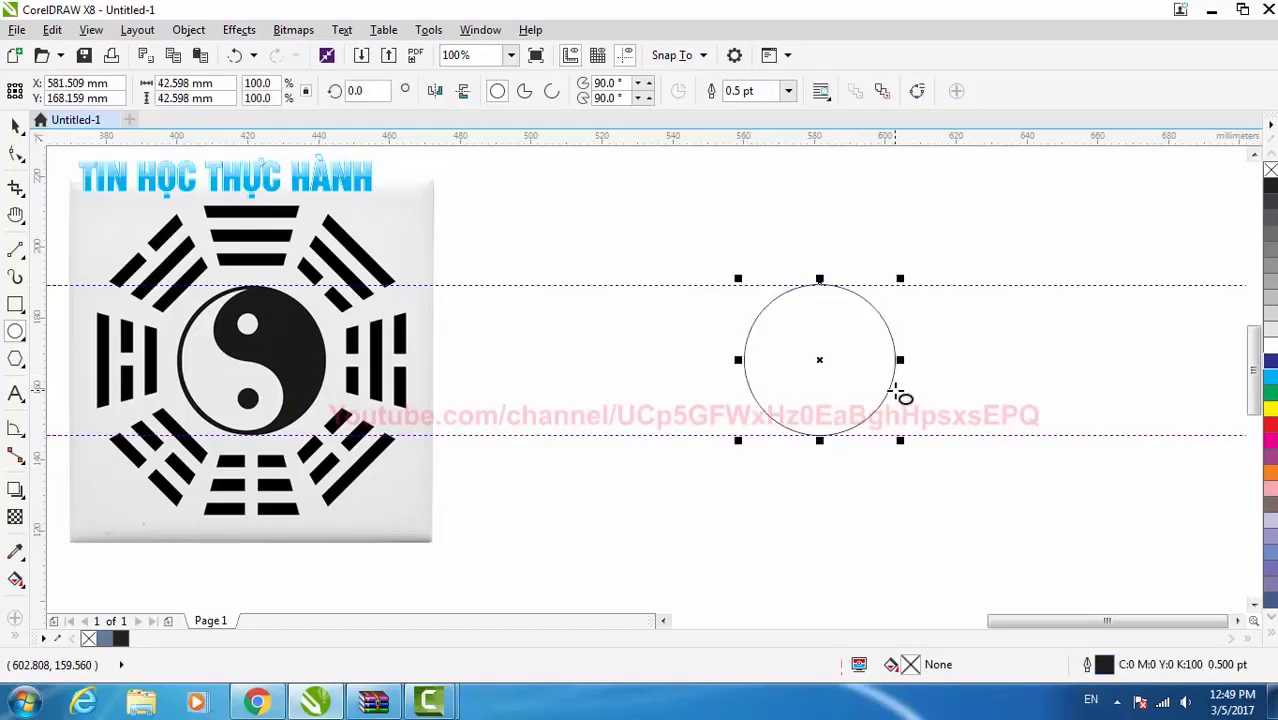
{"action": "key", "text": "space"}
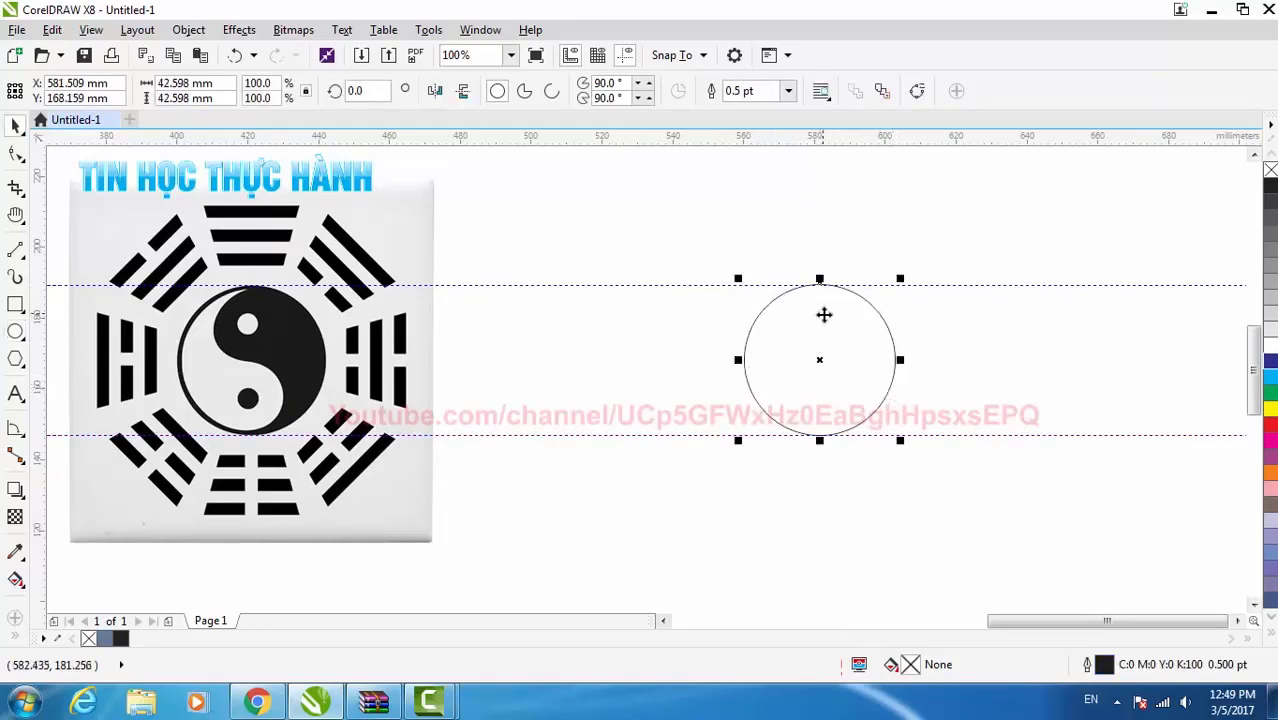
{"action": "left_click_drag", "start_coordinate": [822, 334], "coordinate": [1004, 319]}
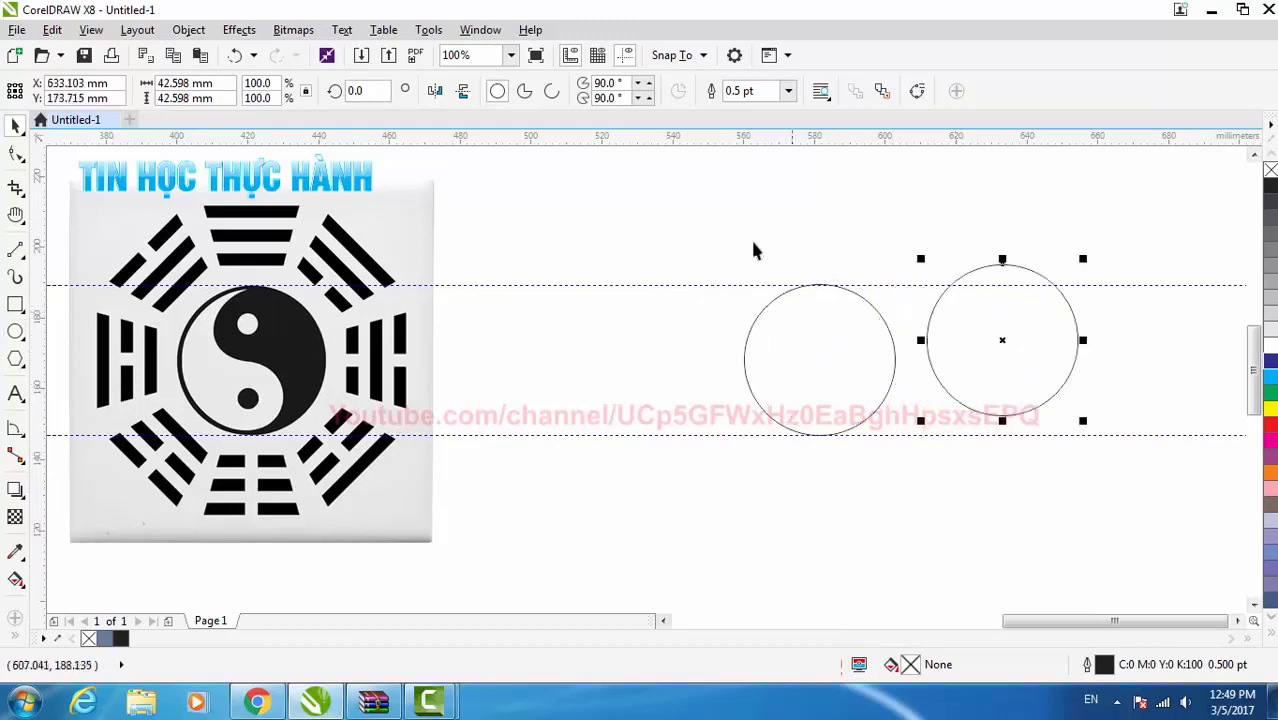
{"action": "left_click", "coordinate": [230, 83]}
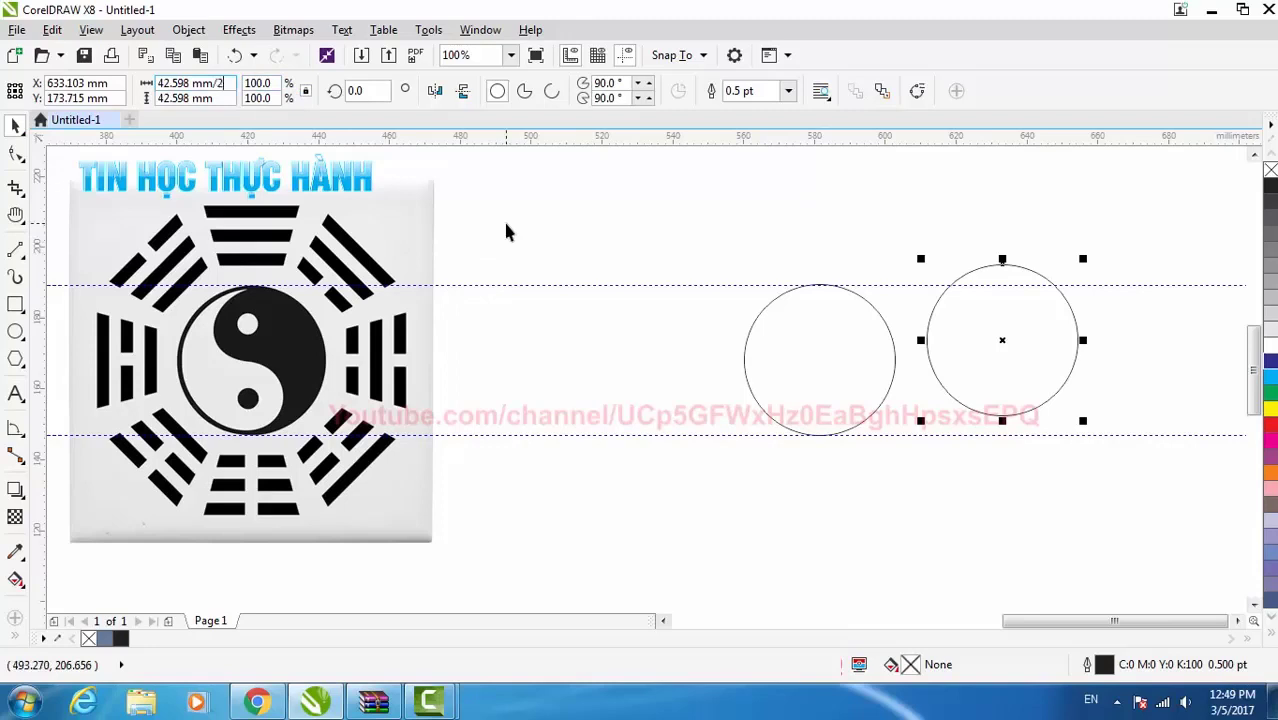
{"action": "key", "text": "Return"}
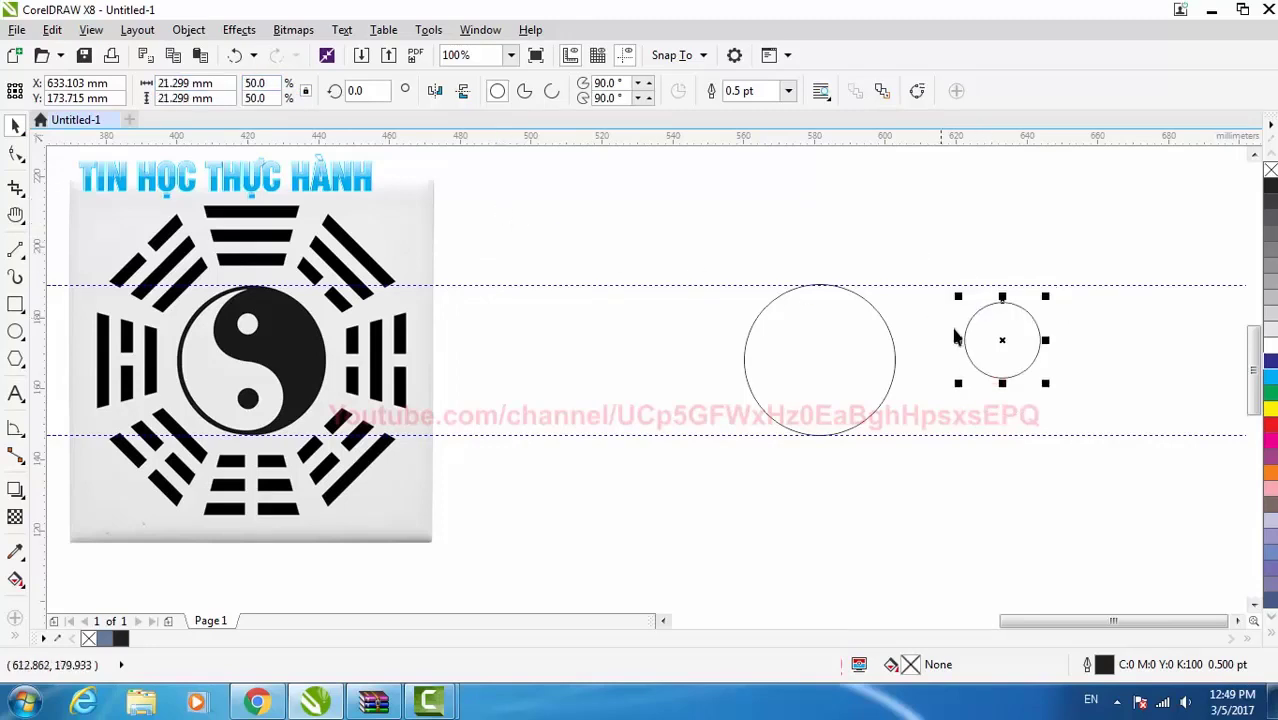
Duplicate the half-size circle and align the copy to the bottom centre of the large circle
{"action": "left_click_drag", "start_coordinate": [990, 342], "coordinate": [879, 483]}
{"action": "left_click", "coordinate": [820, 382], "text": "shift"}
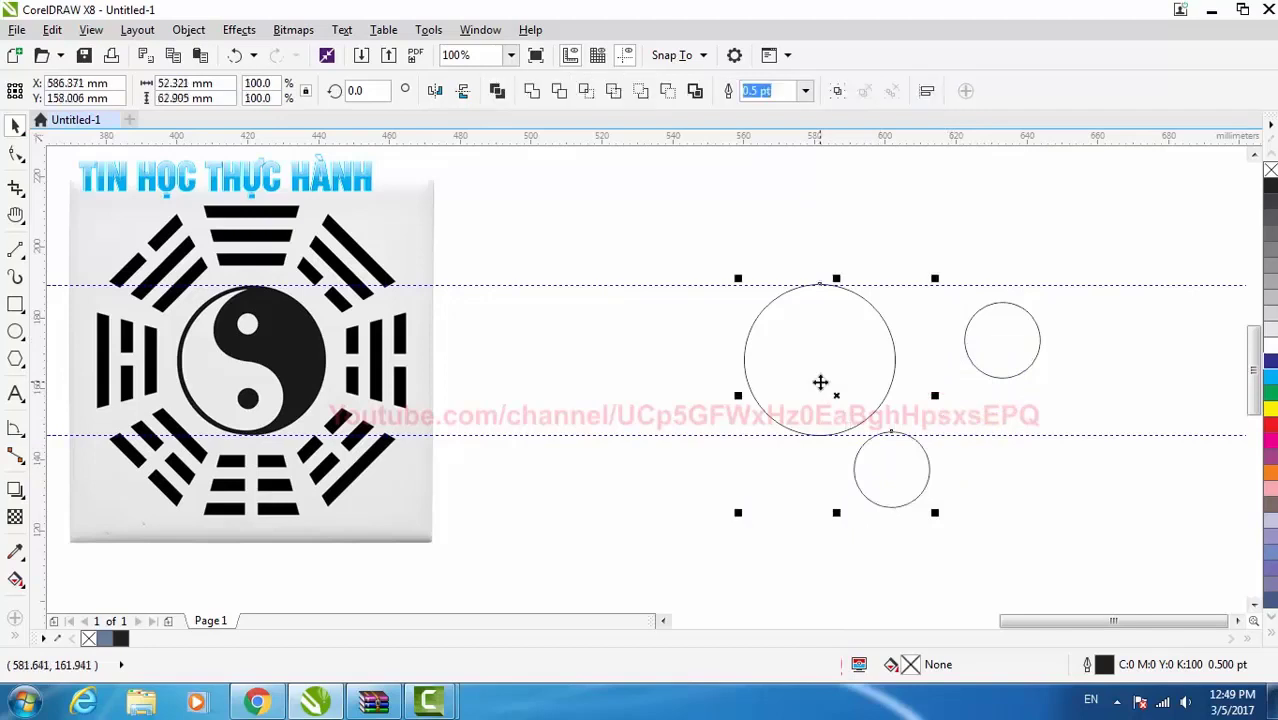
{"action": "key", "text": "c"}
{"action": "key", "text": "b"}
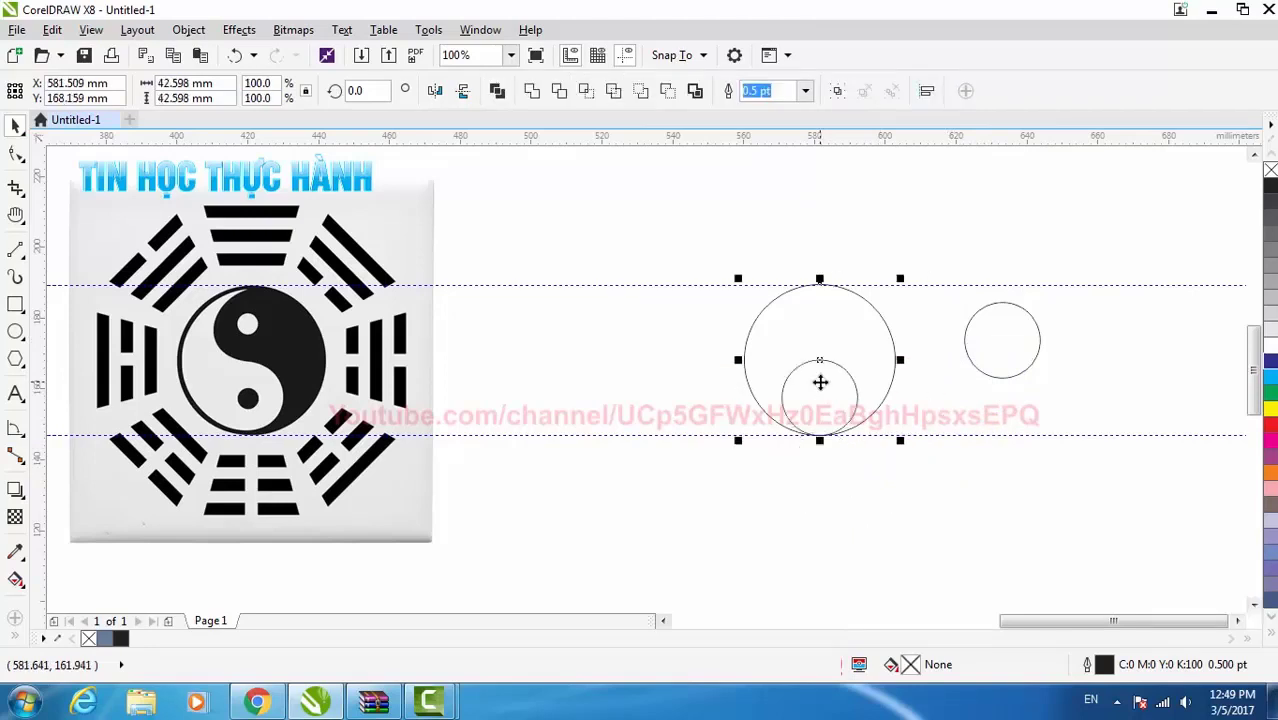
Align the remaining half-size circle to the top centre of the large circle
{"action": "left_click", "coordinate": [967, 393]}
{"action": "left_click", "coordinate": [979, 362]}
{"action": "left_click", "coordinate": [836, 320], "text": "shift"}
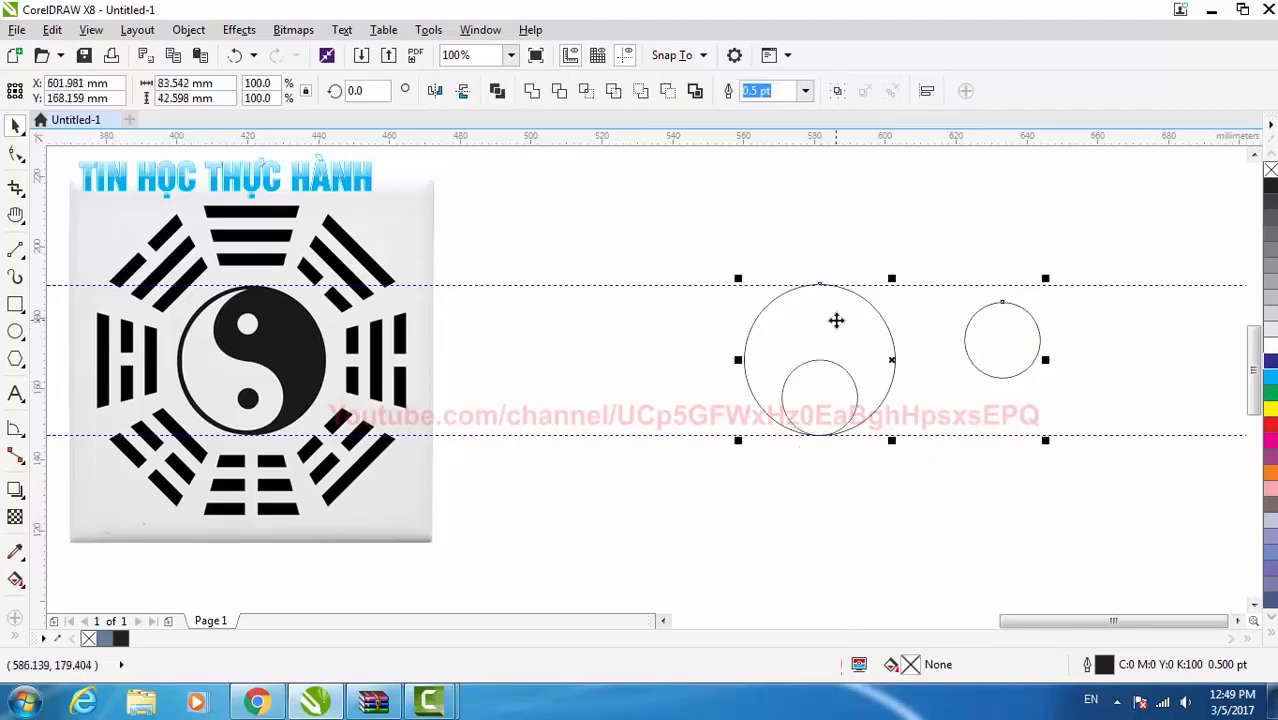
{"action": "key", "text": "c"}
{"action": "key", "text": "t"}
{"action": "left_click", "coordinate": [839, 294]}
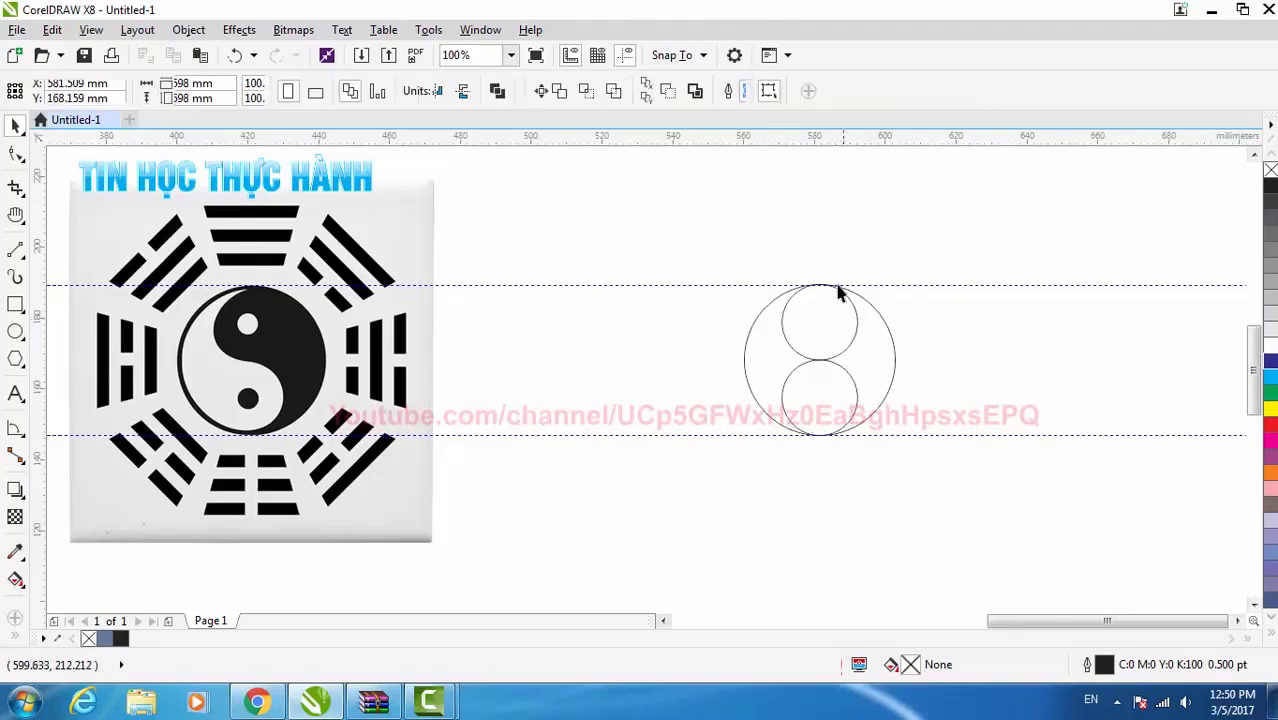
{"action": "left_click", "coordinate": [895, 286]}
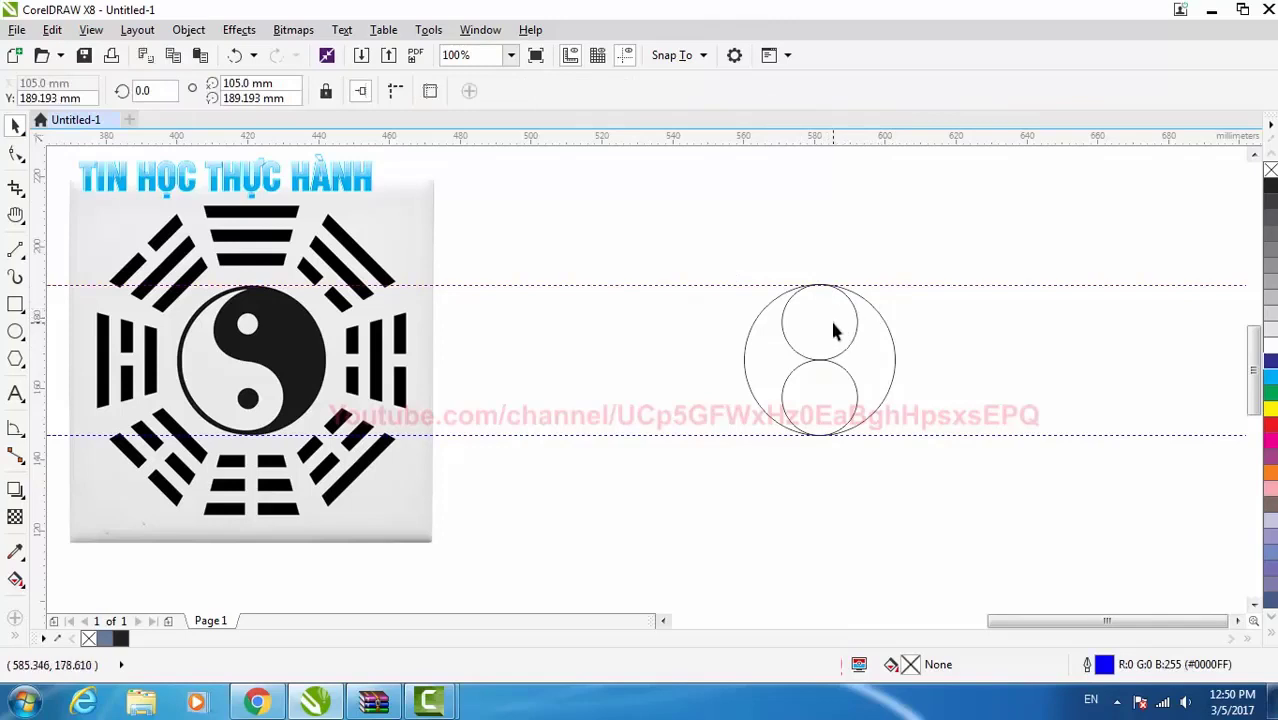
Create a concentric copy of the upper half-size circle, scaled down to about 6.2 mm in diameter
{"action": "left_click", "coordinate": [833, 324]}
{"action": "scroll", "coordinate": [840, 335], "scroll_direction": "up", "scroll_amount": 2}
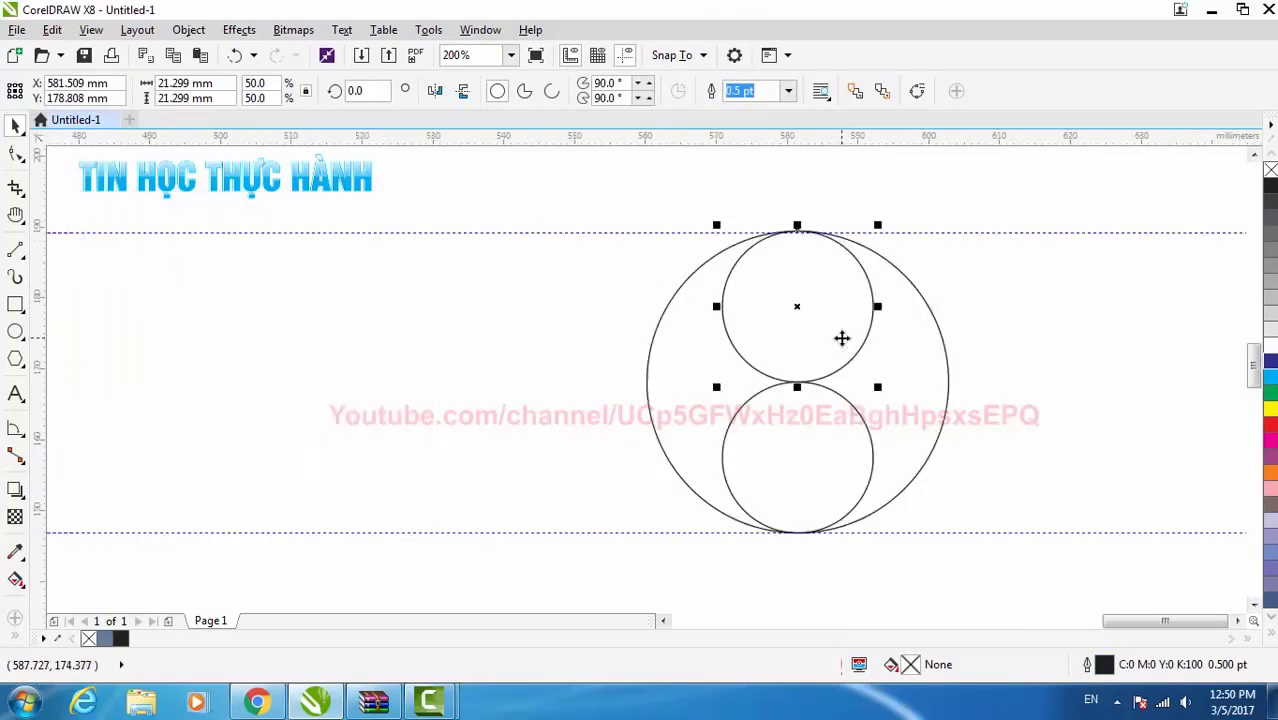
{"action": "left_click_drag", "start_coordinate": [876, 383], "coordinate": [831, 334]}
{"action": "scroll", "coordinate": [831, 334], "scroll_direction": "down", "scroll_amount": 2}
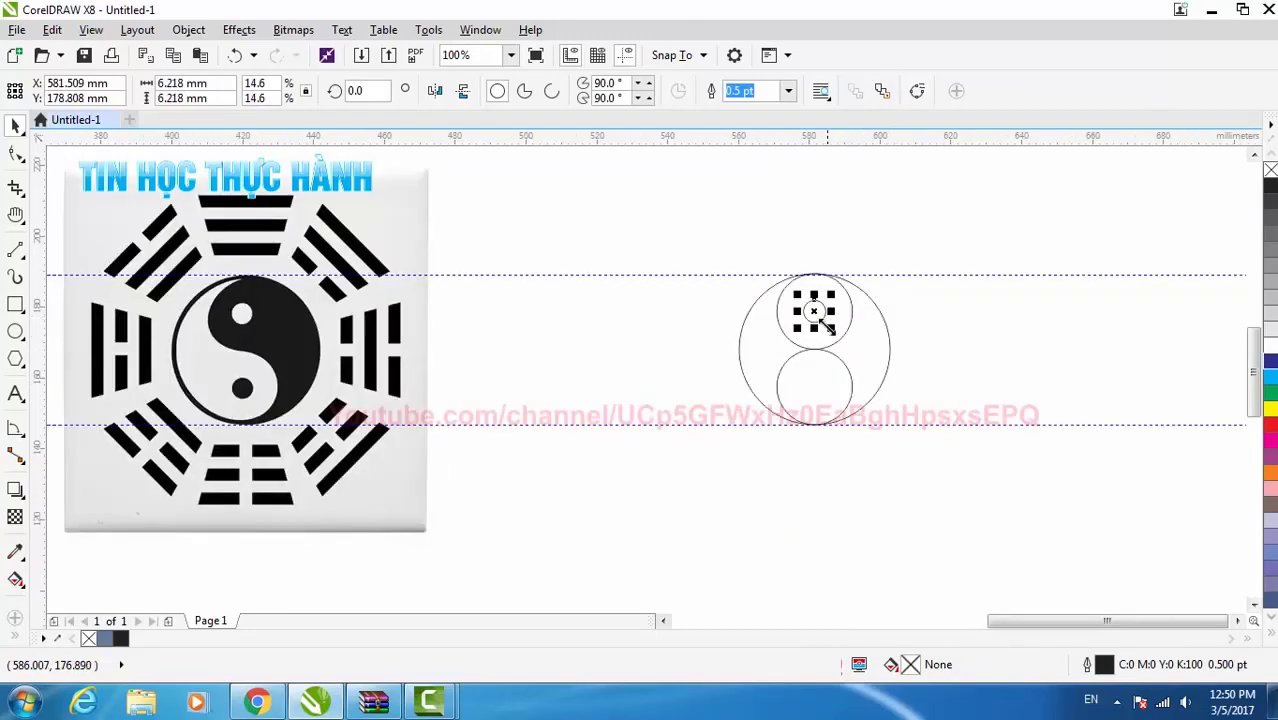
Duplicate the smallest circle straight down to the centre of the lower half-size circle
{"action": "scroll", "coordinate": [815, 320], "scroll_direction": "up", "scroll_amount": 4}
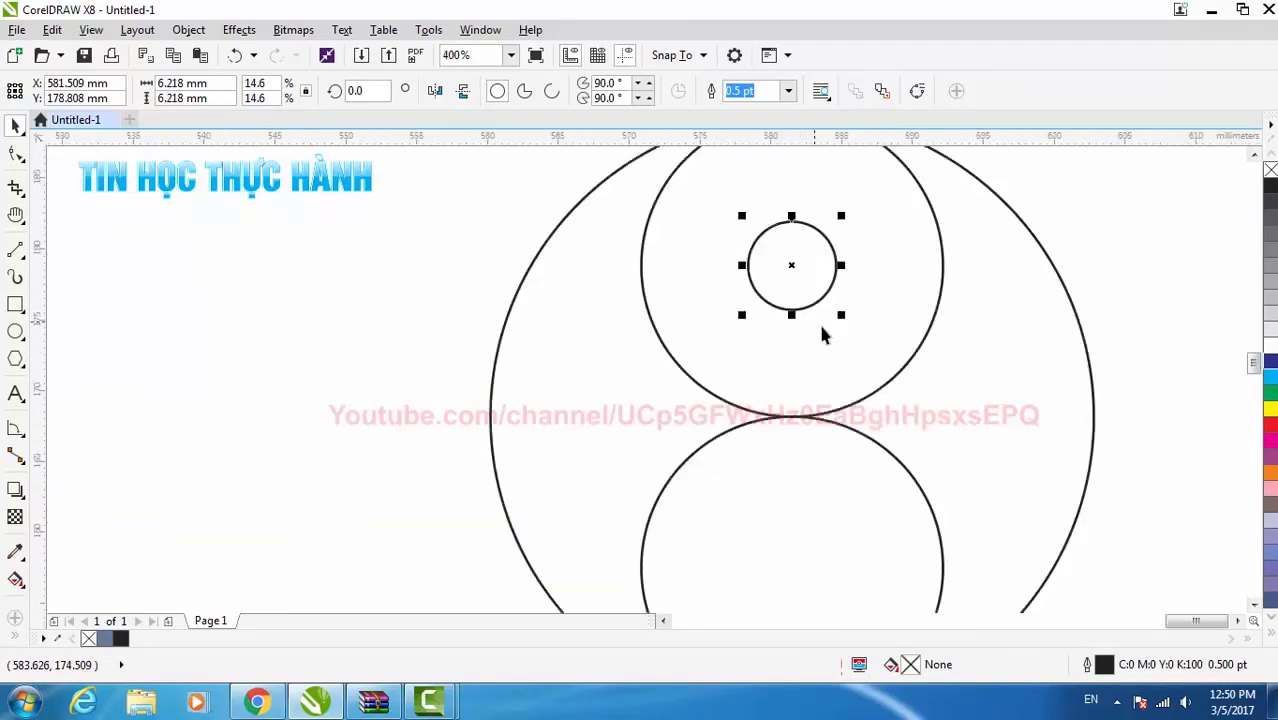
{"action": "scroll", "coordinate": [800, 282], "scroll_direction": "down", "scroll_amount": 2}
{"action": "left_click_drag", "start_coordinate": [797, 279], "coordinate": [799, 435]}
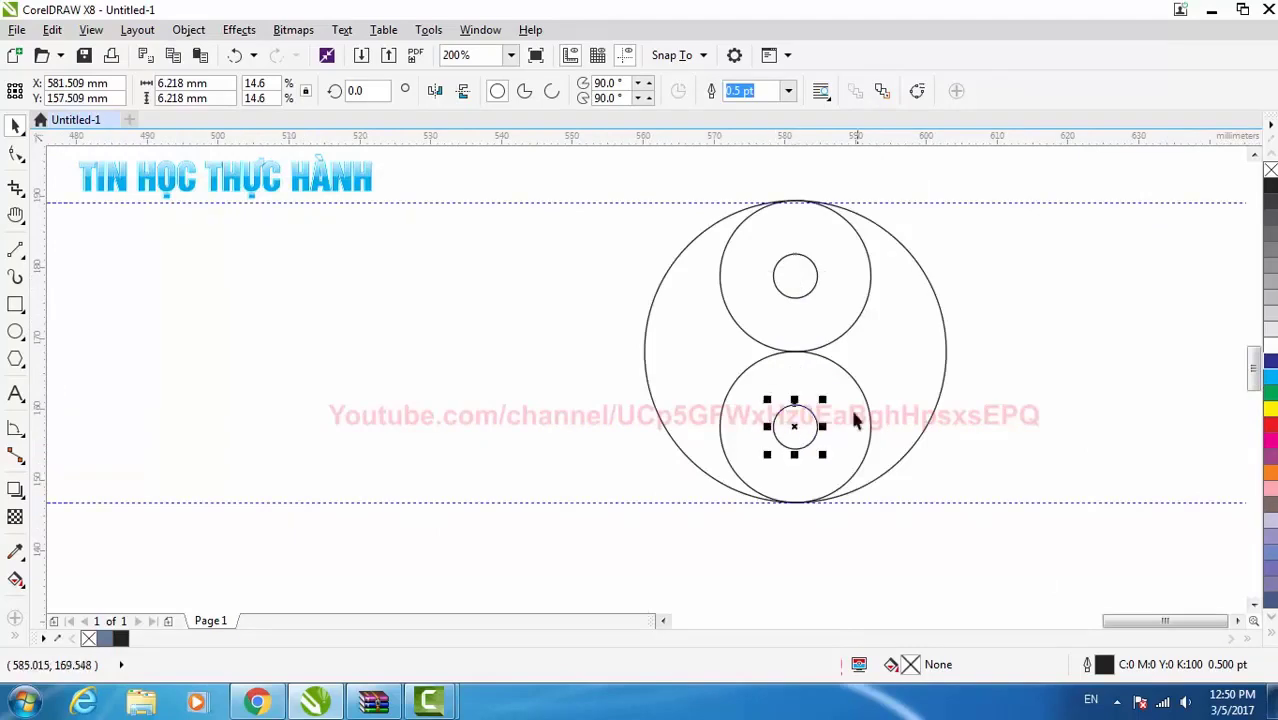
{"action": "key", "text": "Escape"}
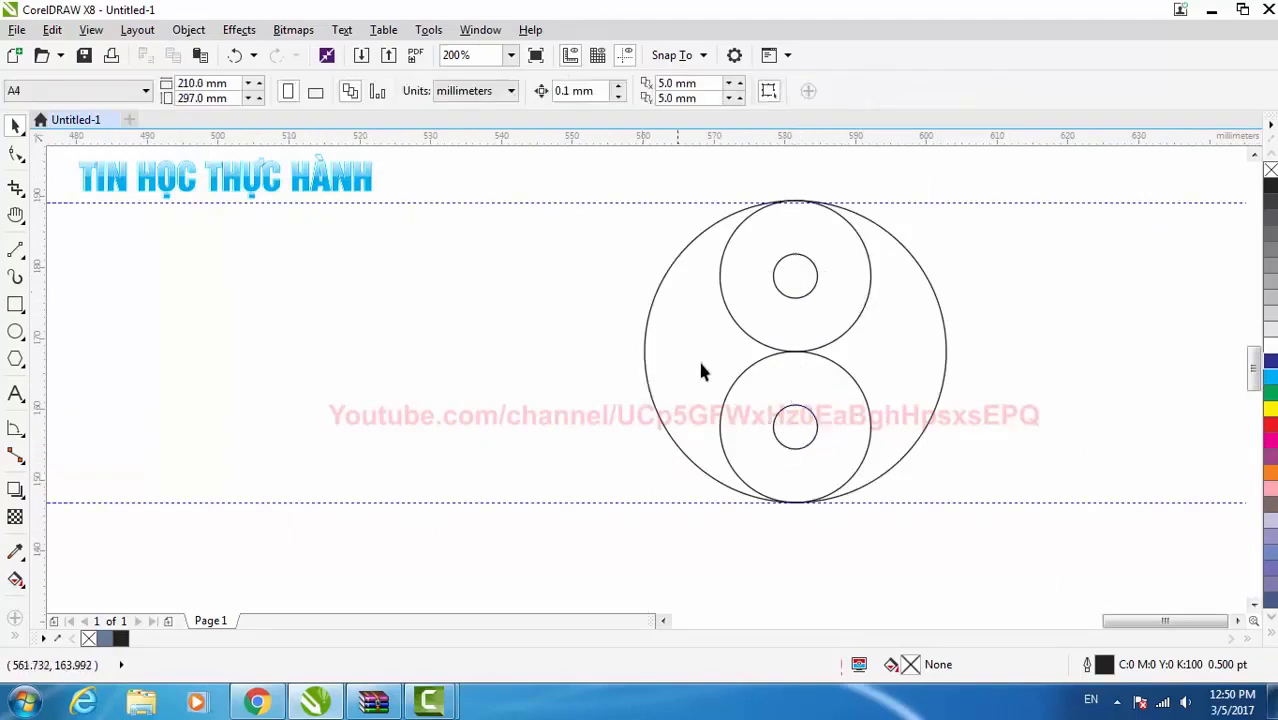
Convert the upper half-size circle to an arc with a starting angle of 90°, keeping only its left half
{"action": "left_click", "coordinate": [752, 342]}
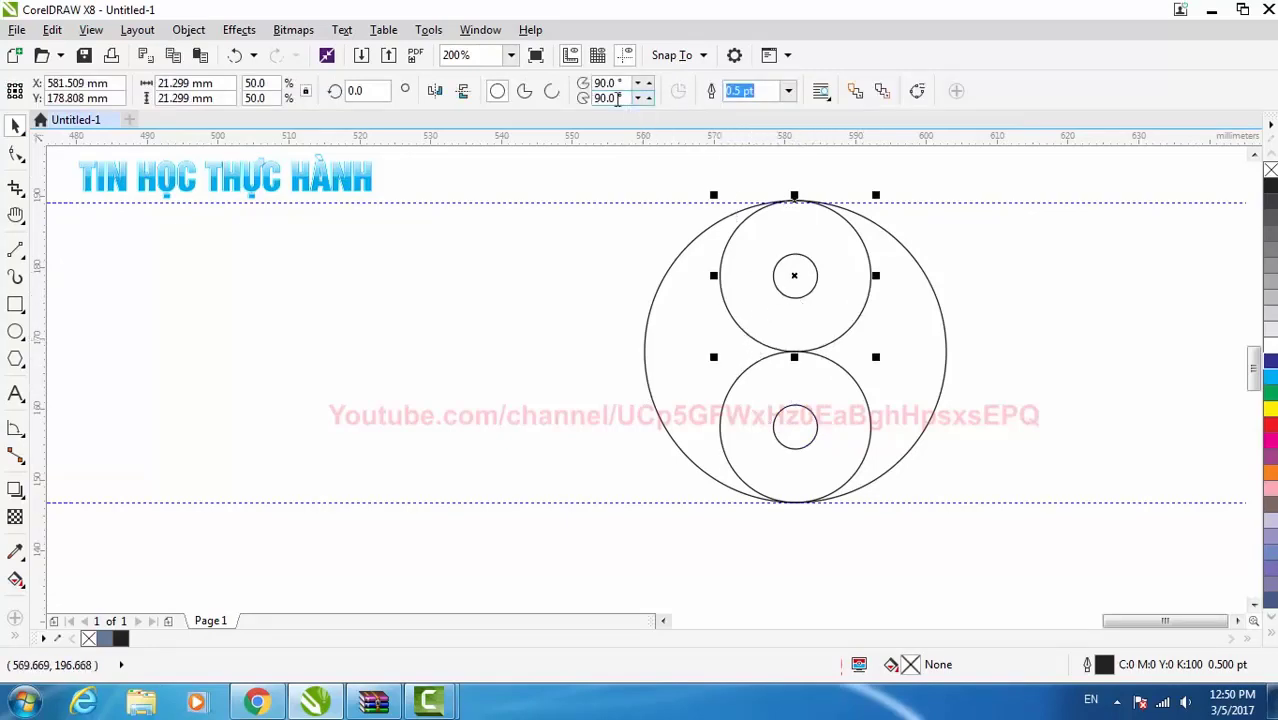
{"action": "left_click", "coordinate": [555, 92]}
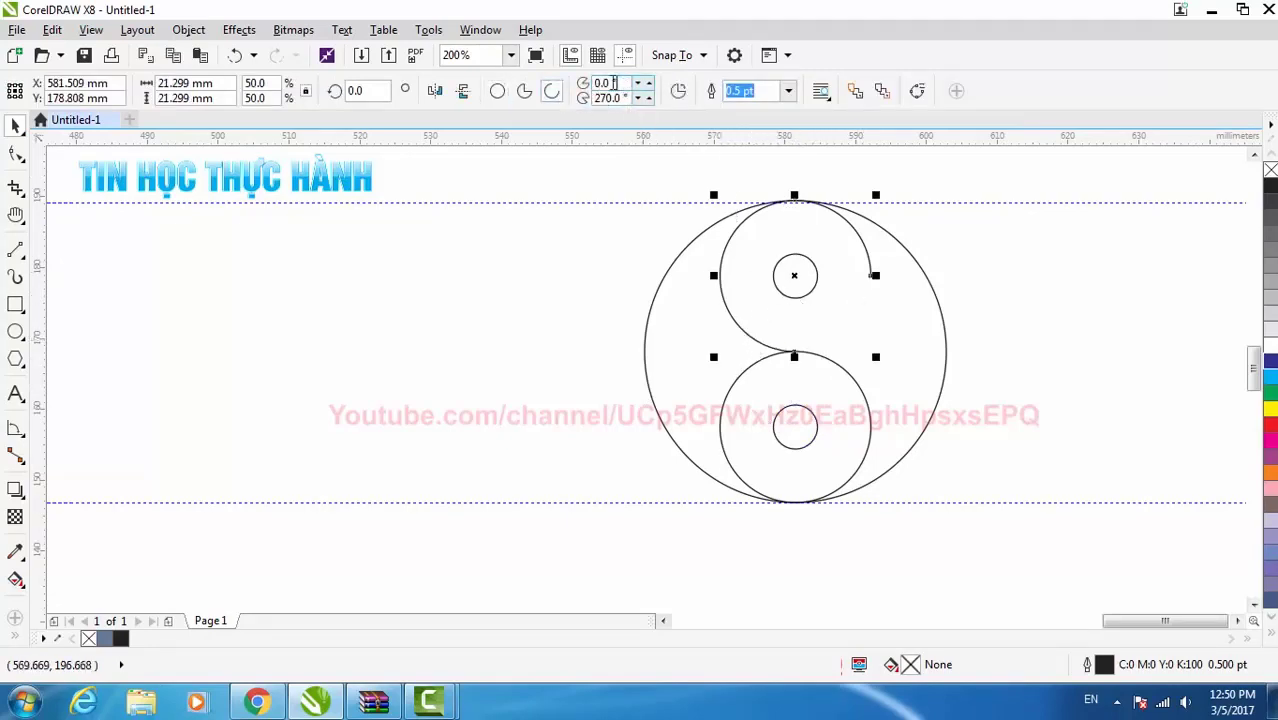
{"action": "left_click", "coordinate": [614, 83]}
{"action": "type", "text": "90"}
{"action": "key", "text": "Return"}
{"action": "left_click", "coordinate": [617, 188]}
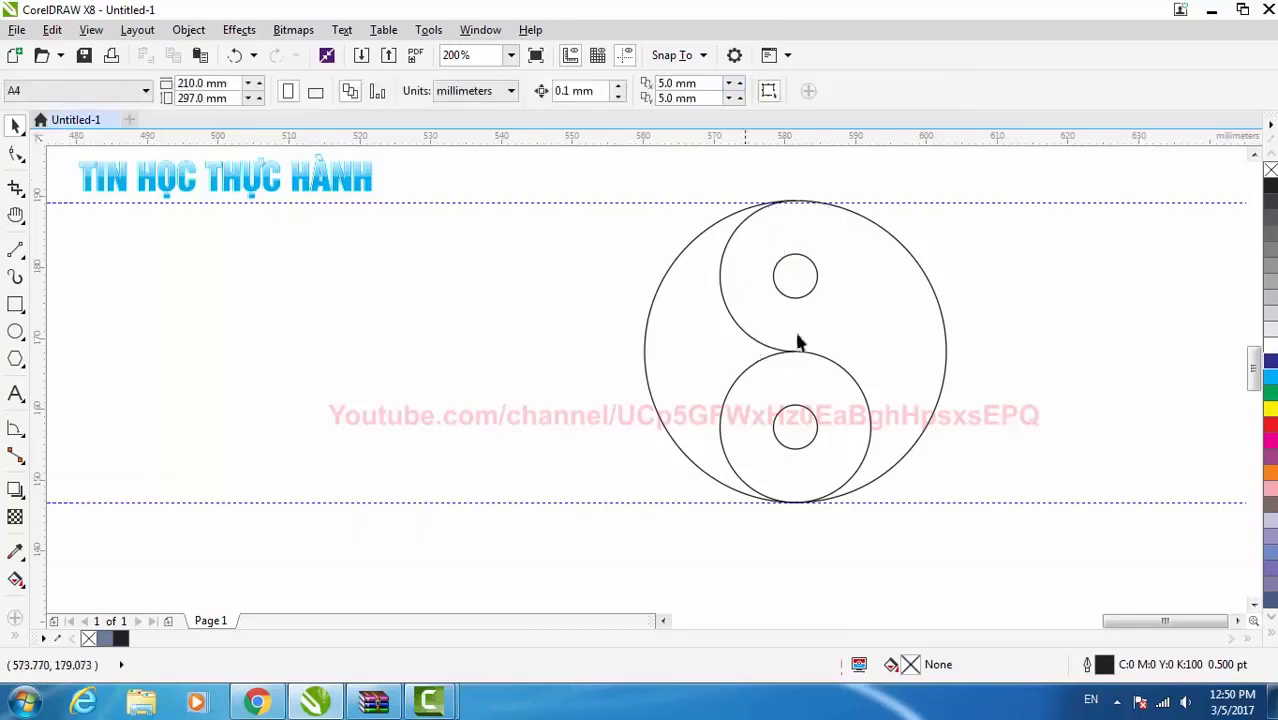
Convert the lower half-size circle to an arc from 270° to 90°, keeping only its right half
{"action": "left_click", "coordinate": [751, 377]}
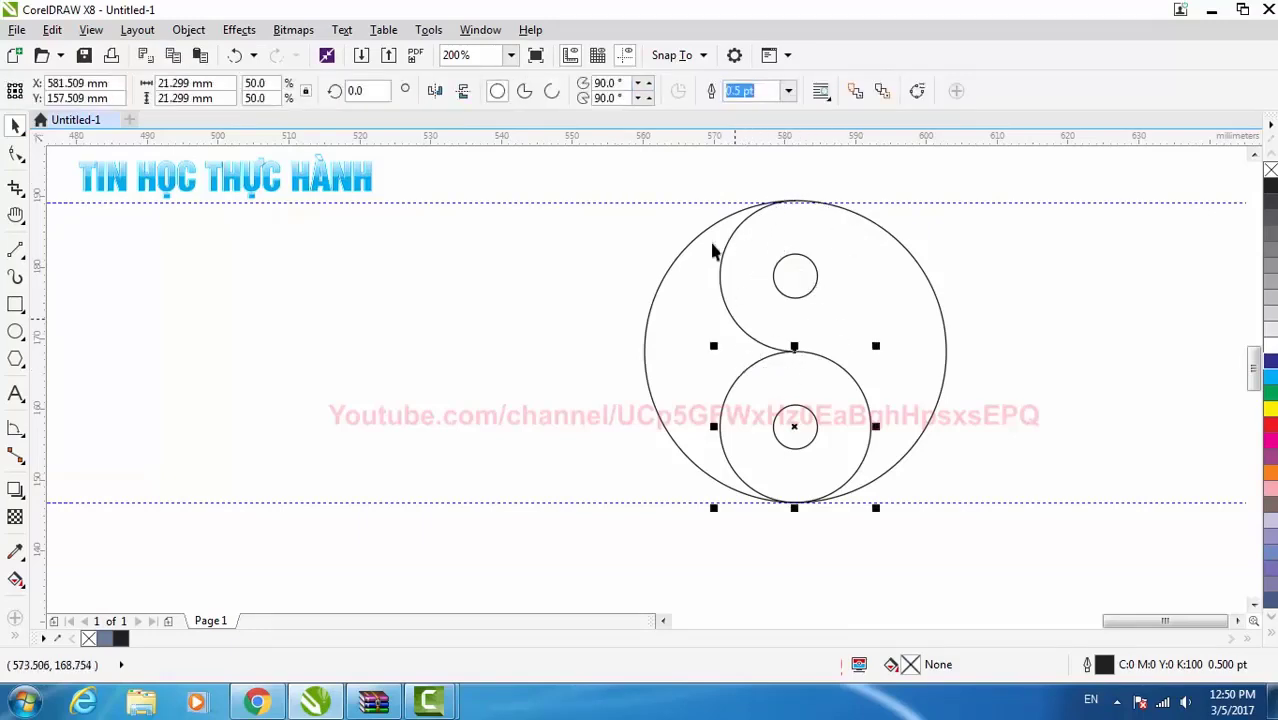
{"action": "left_click", "coordinate": [553, 93]}
{"action": "left_click_drag", "start_coordinate": [621, 84], "coordinate": [584, 91]}
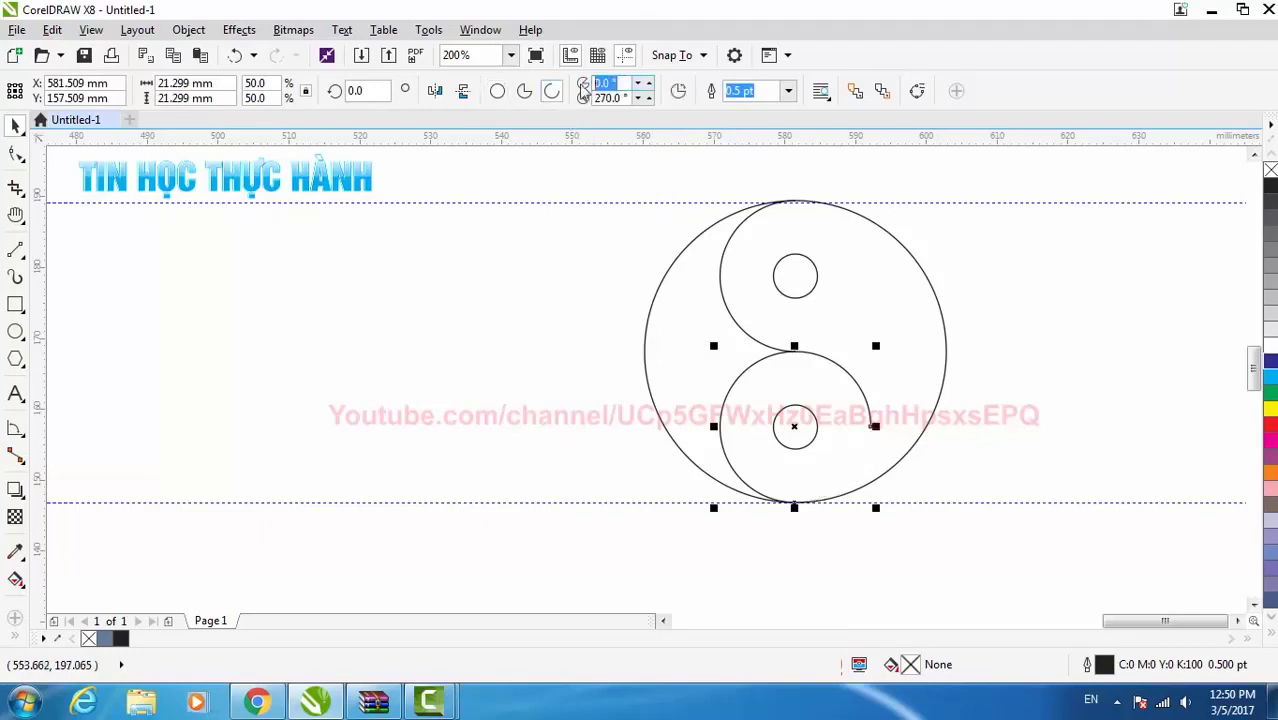
{"action": "type", "text": "270"}
{"action": "key", "text": "Tab"}
{"action": "type", "text": "90"}
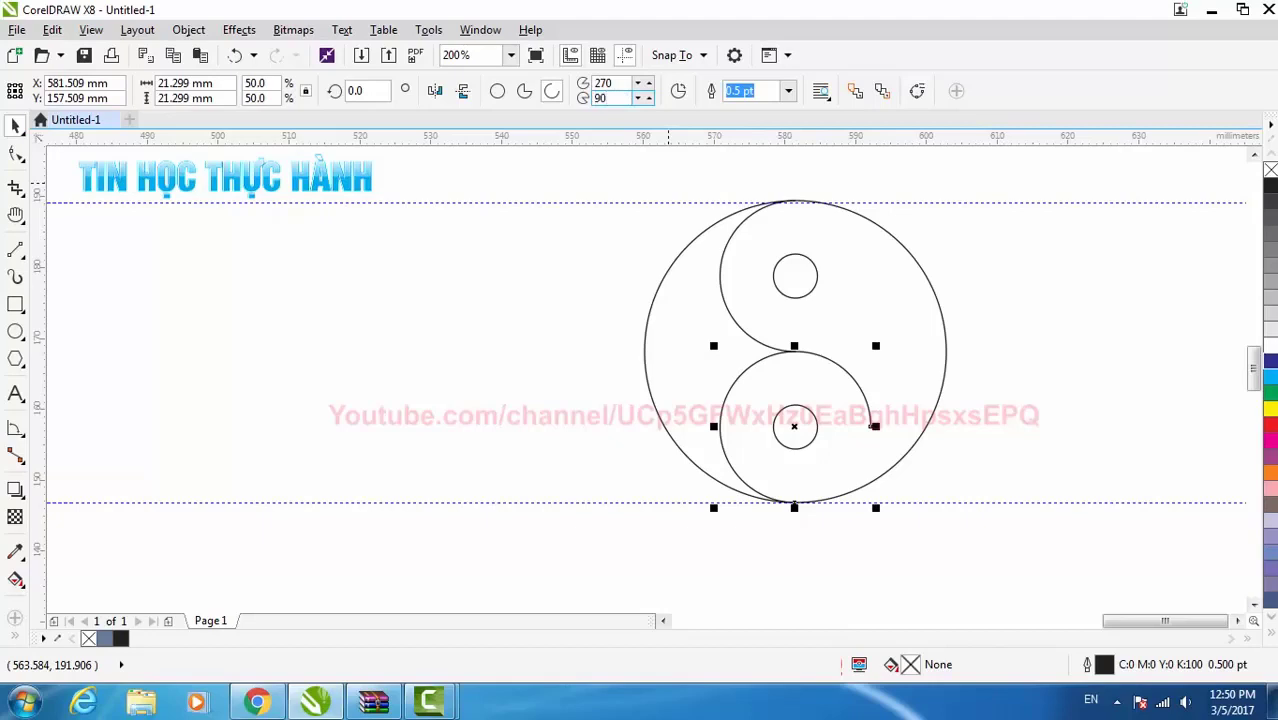
{"action": "key", "text": "Return"}
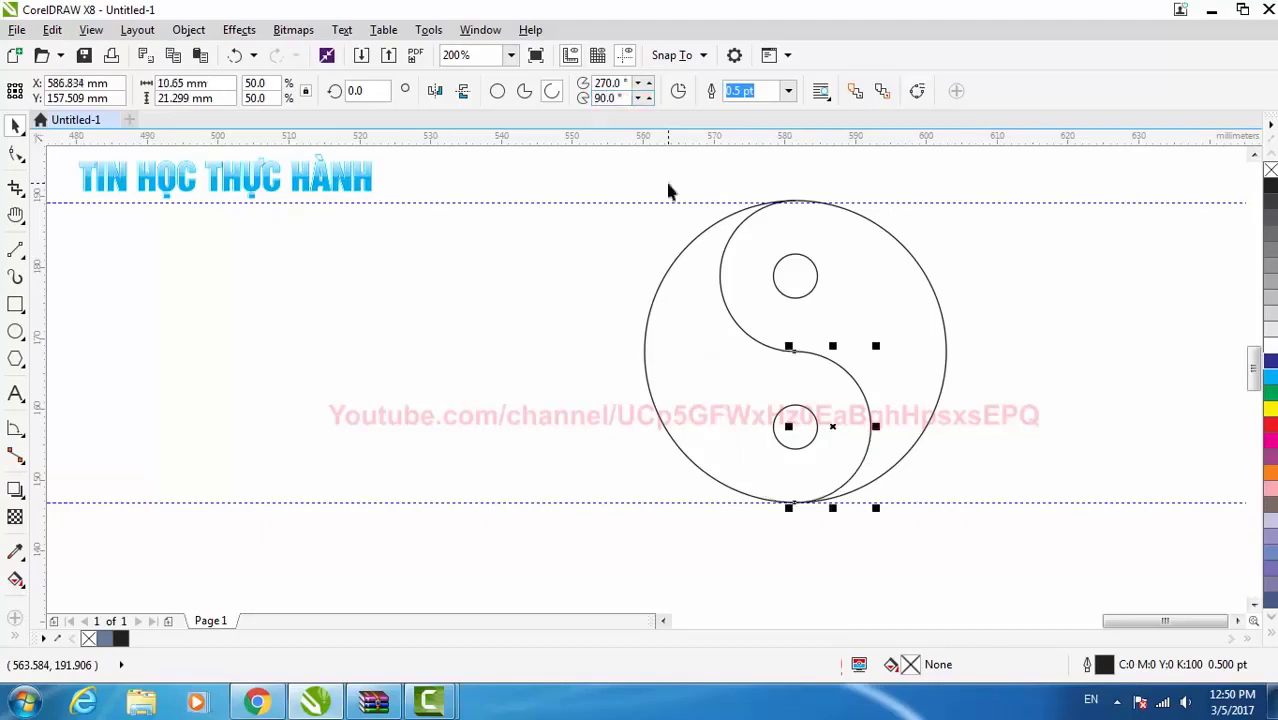
{"action": "left_click", "coordinate": [668, 190]}
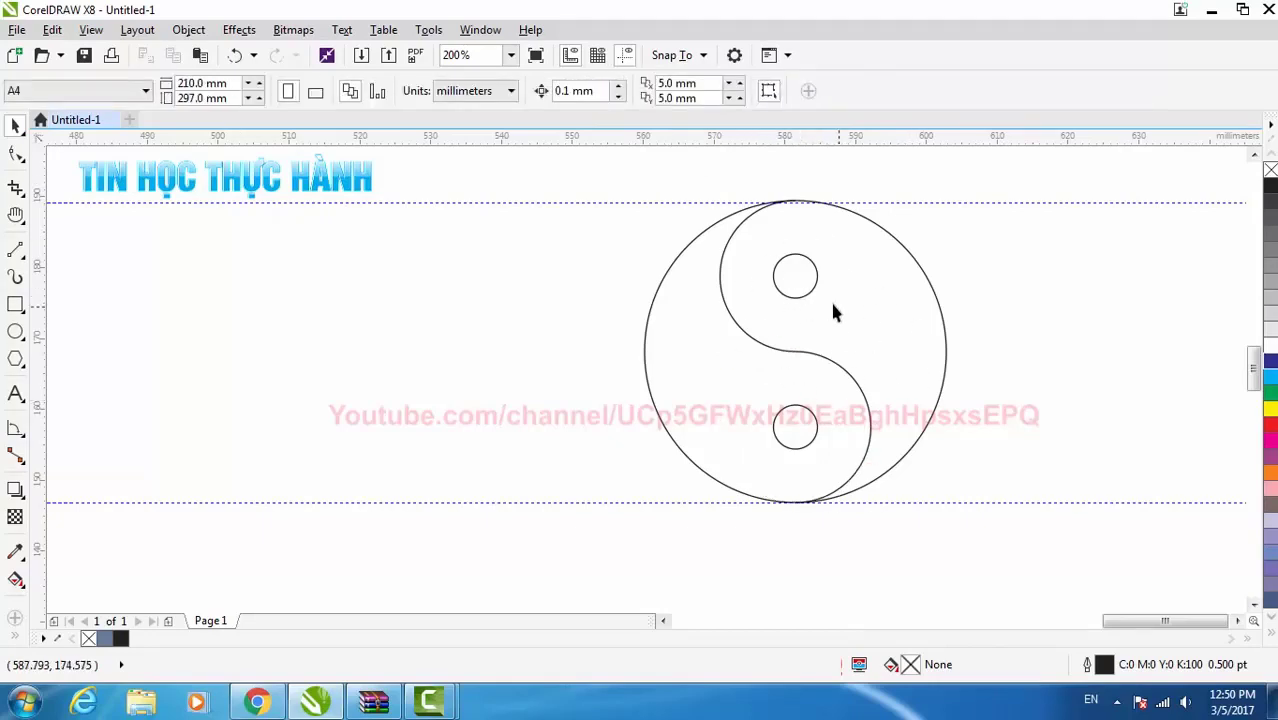
Smart-fill the left yin-yang region around the lower dot with the current blue-grey fill and a 0.5 pt outline
{"action": "scroll", "coordinate": [835, 313], "scroll_direction": "down", "scroll_amount": 2}
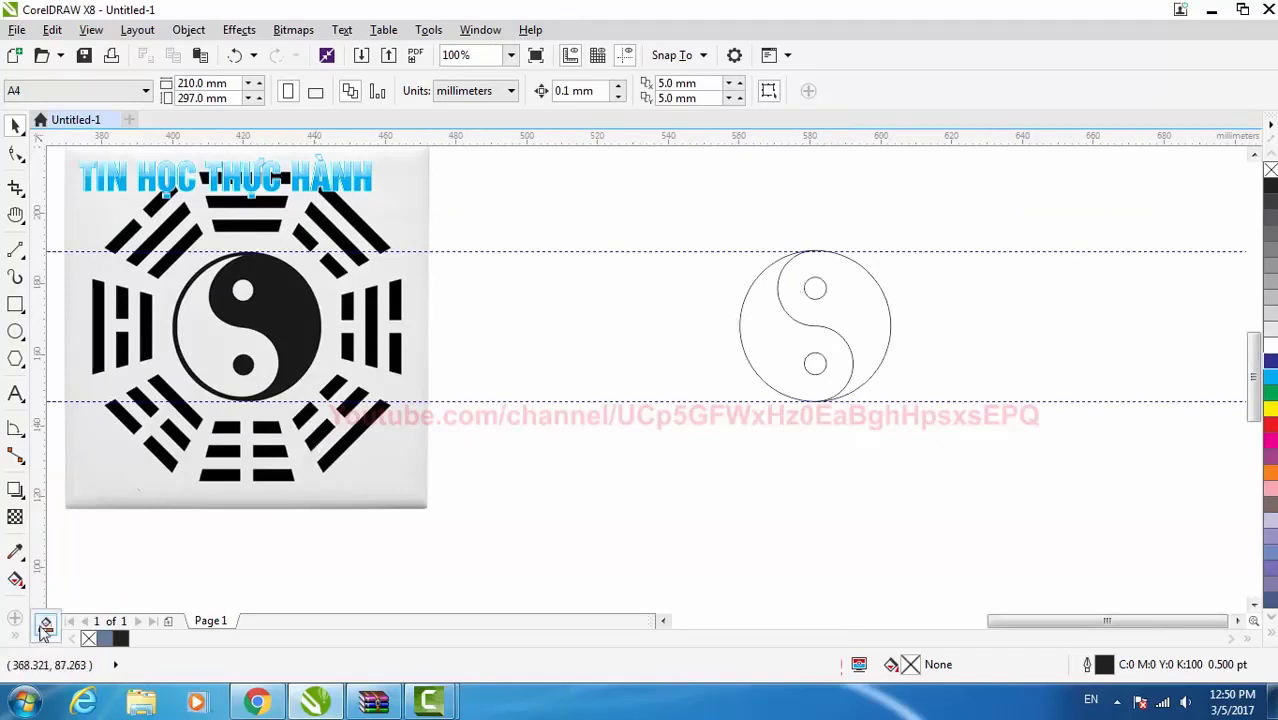
{"action": "left_click", "coordinate": [44, 625]}
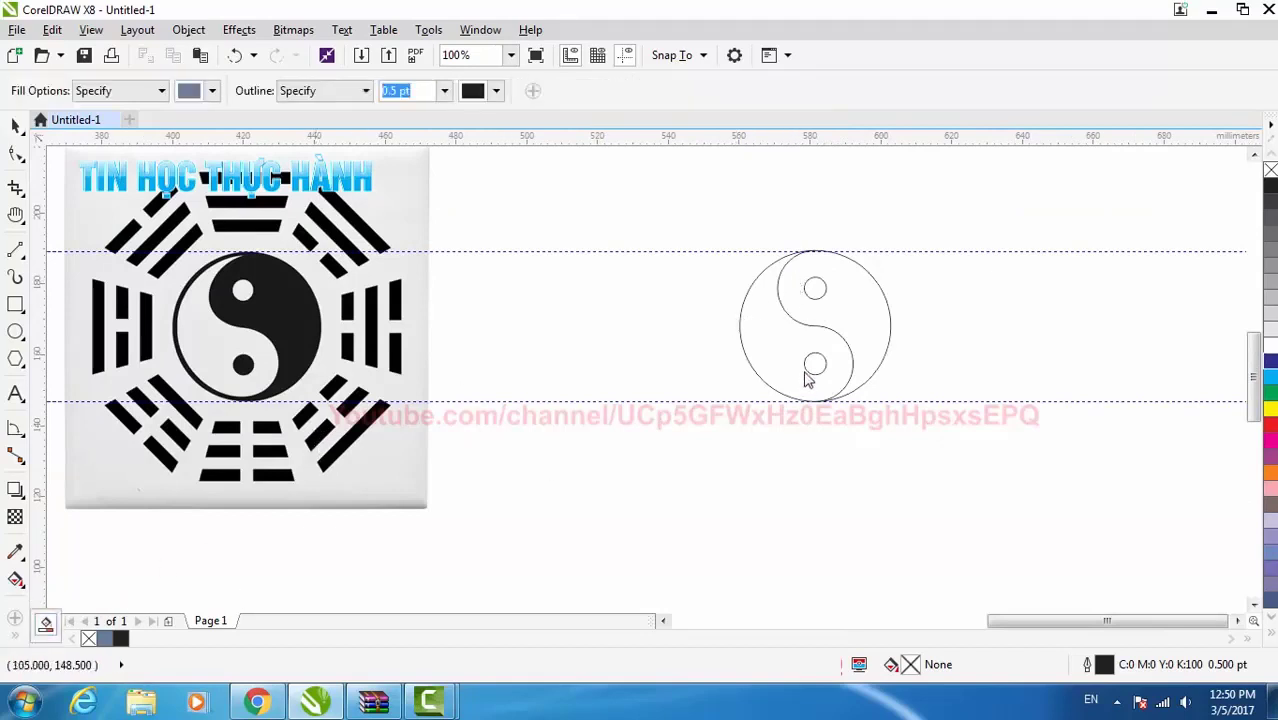
{"action": "left_click", "coordinate": [774, 324]}
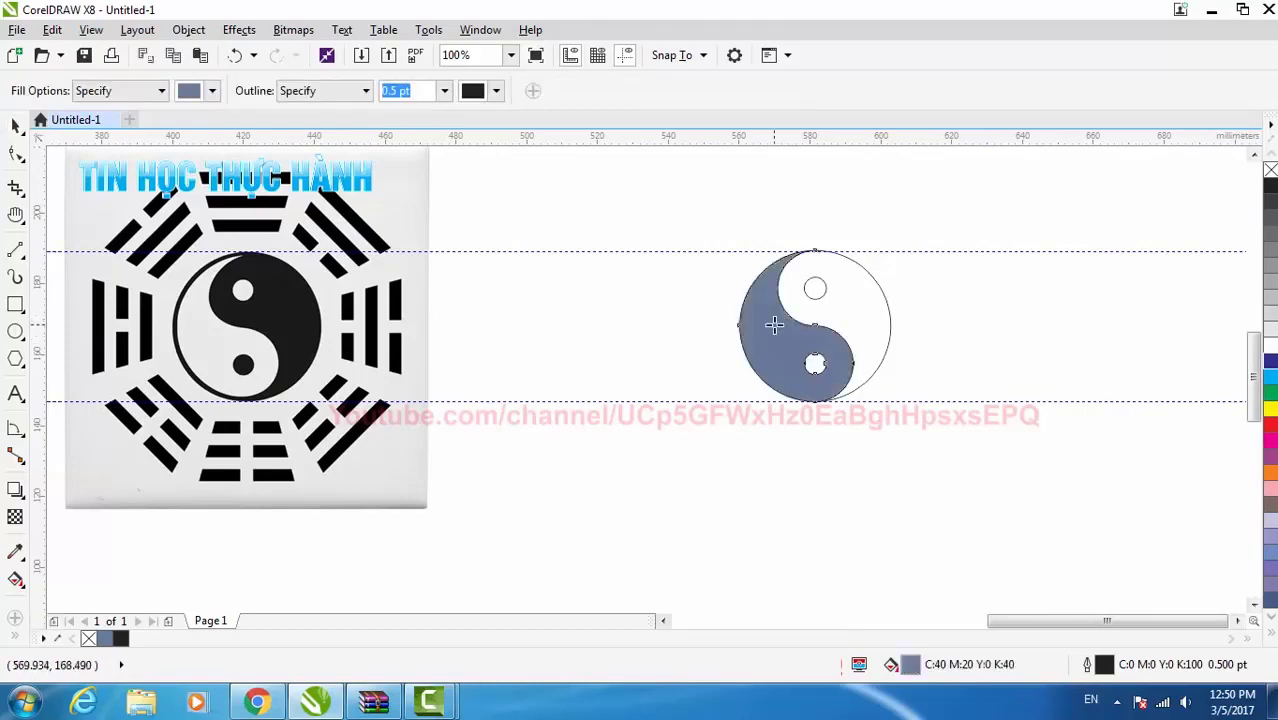
Smart-fill the right yin-yang region around the upper dot with the same blue-grey fill and 0.5 pt outline
{"action": "left_click", "coordinate": [850, 309]}
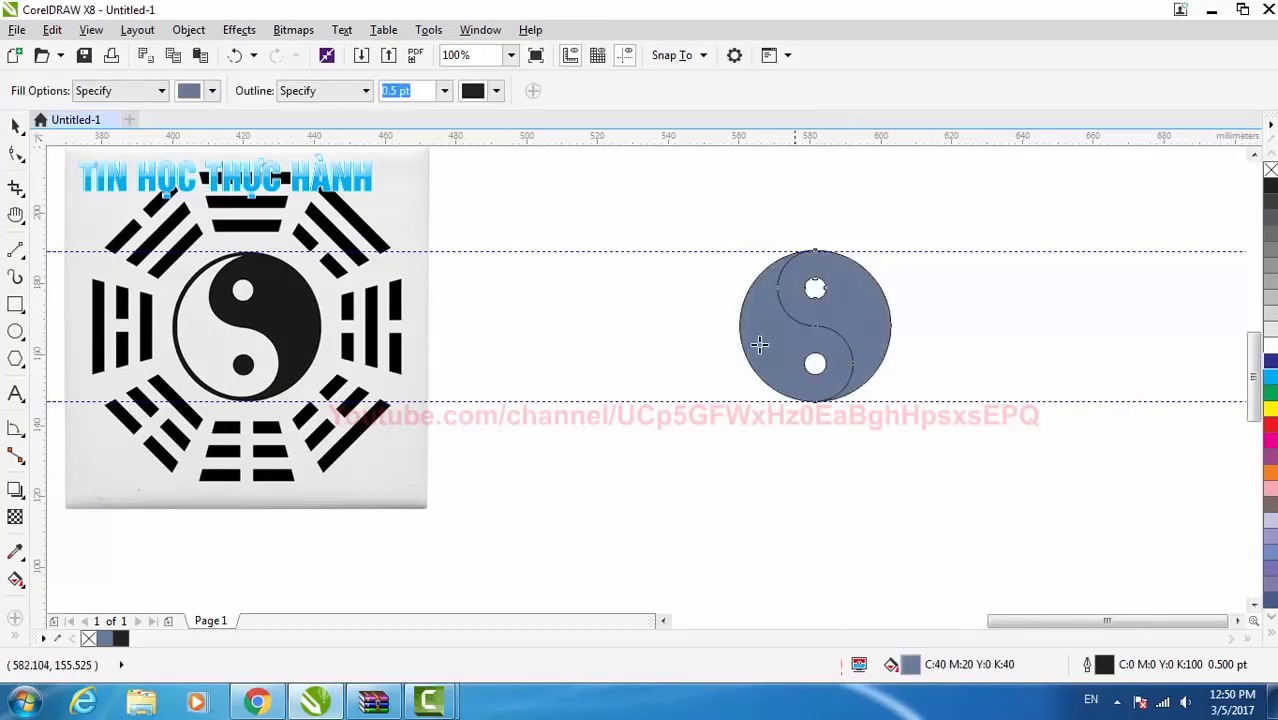
{"action": "key", "text": "space"}
{"action": "left_click", "coordinate": [771, 219]}
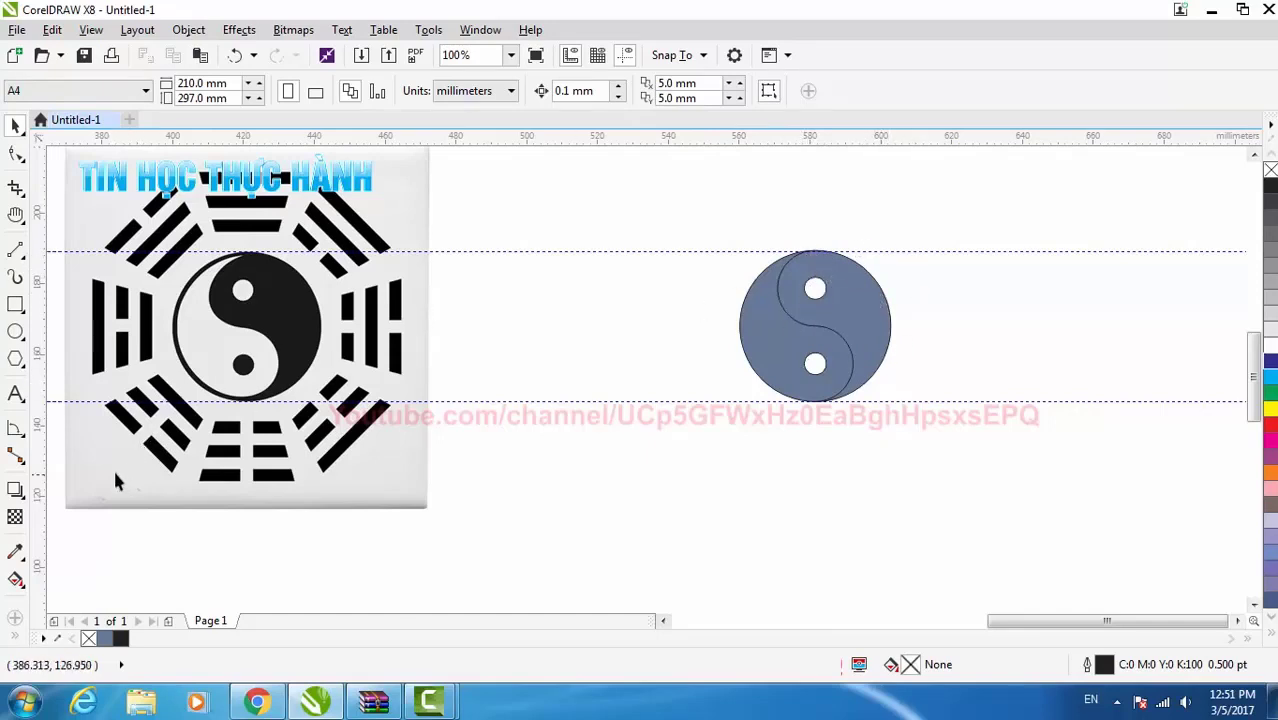
Draw a regular eight-sided polygon about 78.6 mm wide around the yin-yang symbol
{"action": "left_click", "coordinate": [16, 360]}
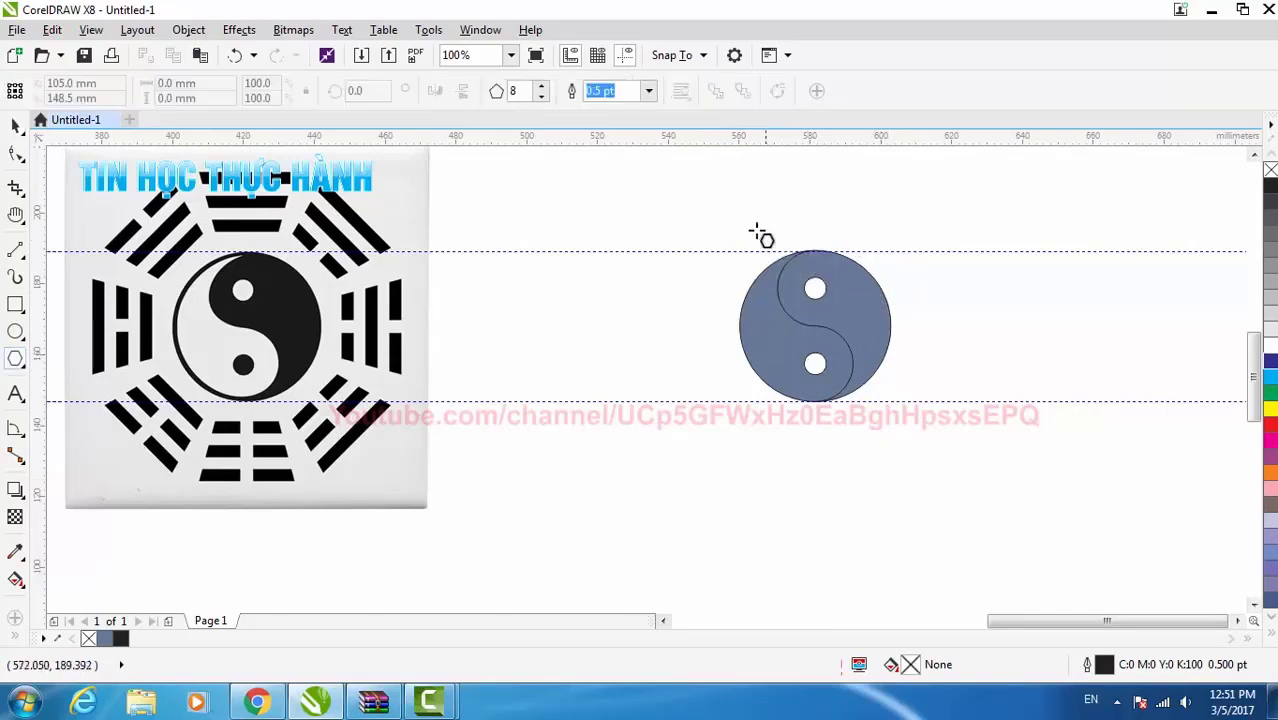
{"action": "left_click_drag", "start_coordinate": [692, 208], "coordinate": [966, 418]}
{"action": "key", "text": "Delete"}
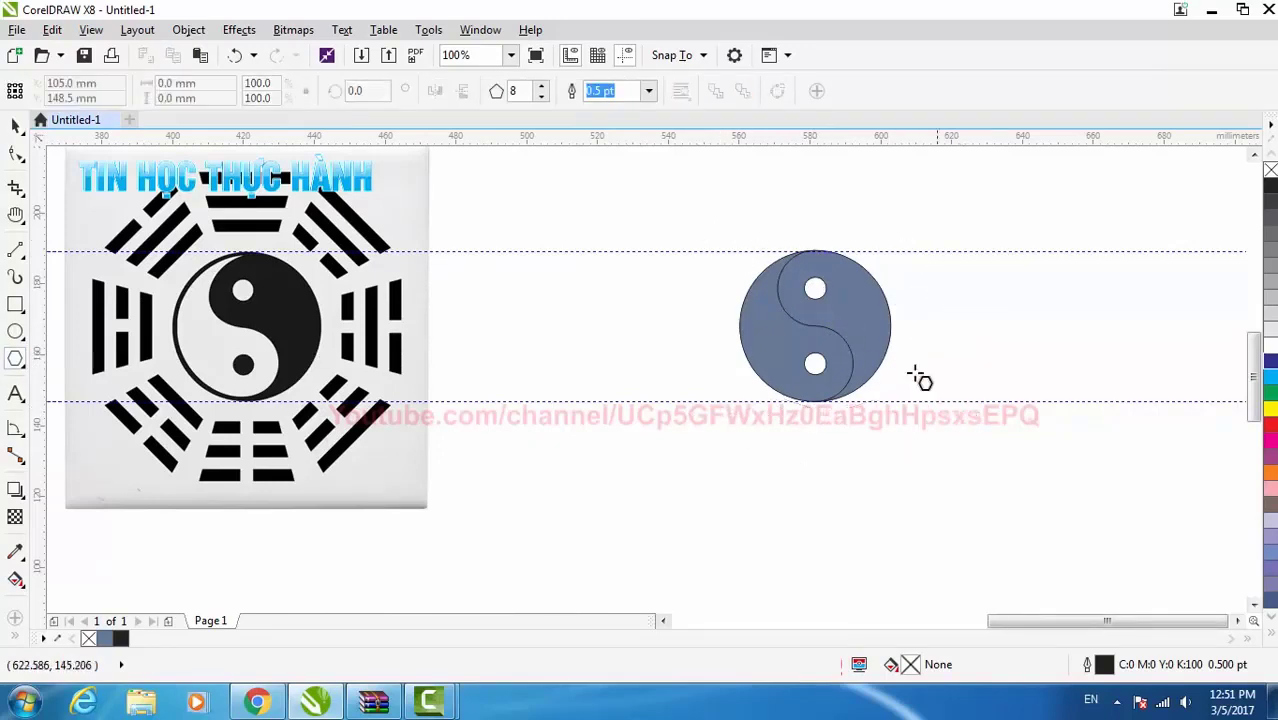
{"action": "left_click_drag", "start_coordinate": [675, 206], "coordinate": [964, 436]}
{"action": "key", "text": "space"}
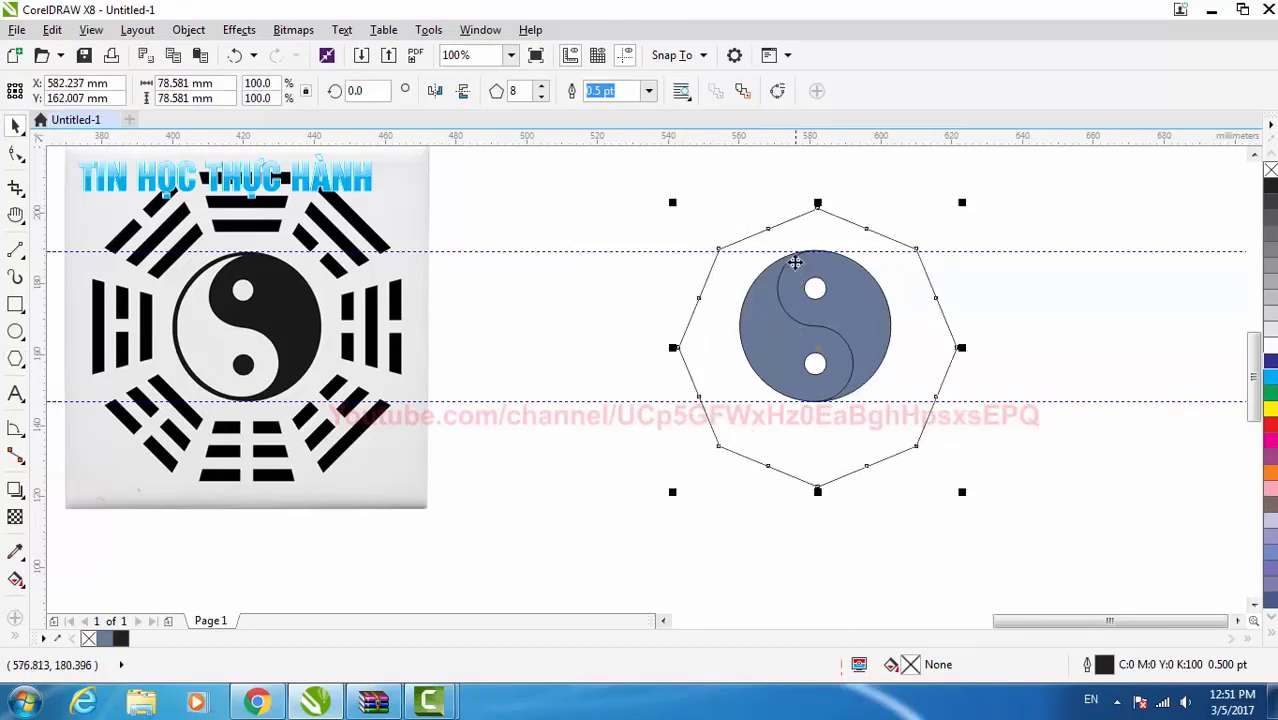
{"action": "left_click", "coordinate": [758, 202]}
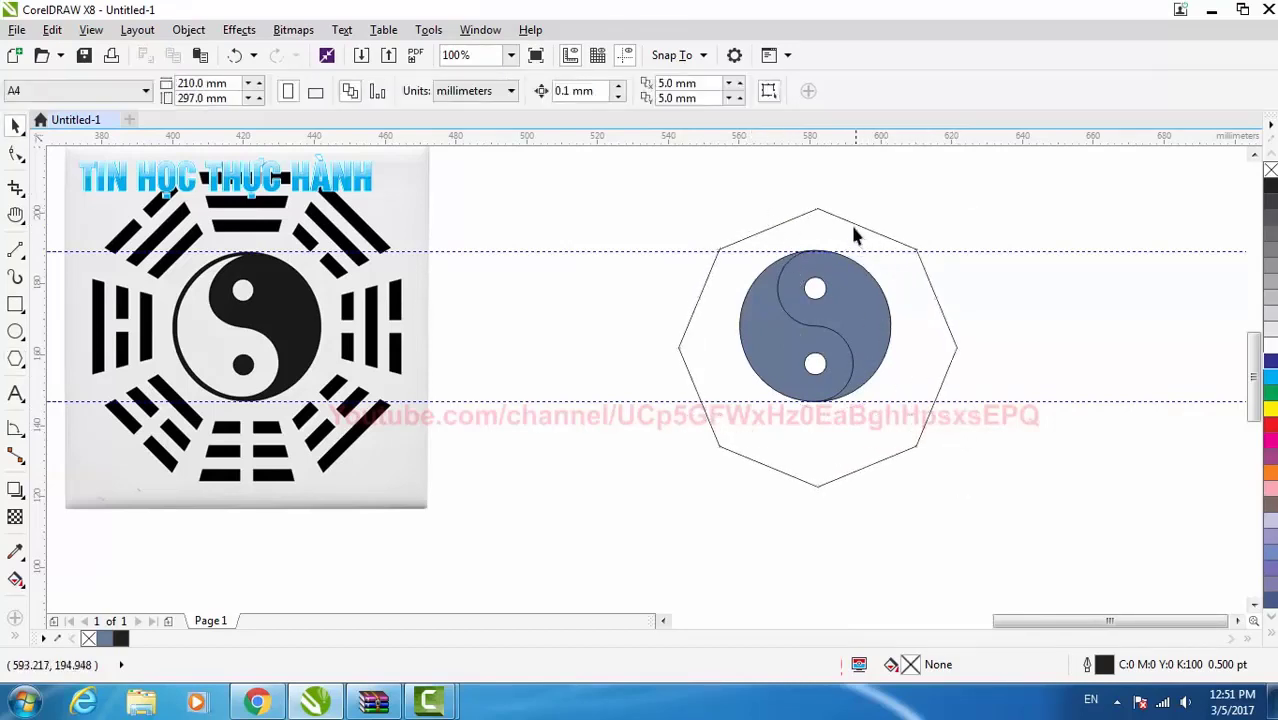
Move the octagon clear of the yin-yang, then align it horizontally and vertically to the centre of the large circle
{"action": "left_click_drag", "start_coordinate": [818, 212], "coordinate": [1082, 209]}
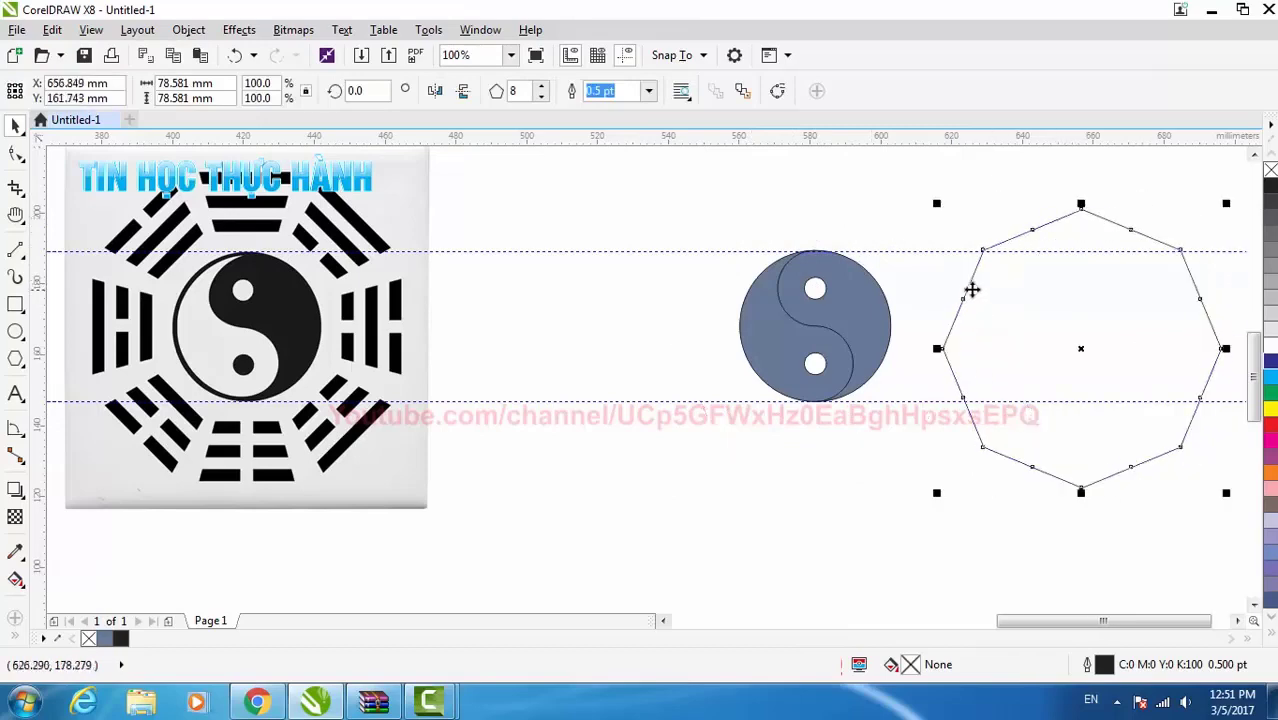
{"action": "scroll", "coordinate": [884, 275], "scroll_direction": "up", "scroll_amount": 2}
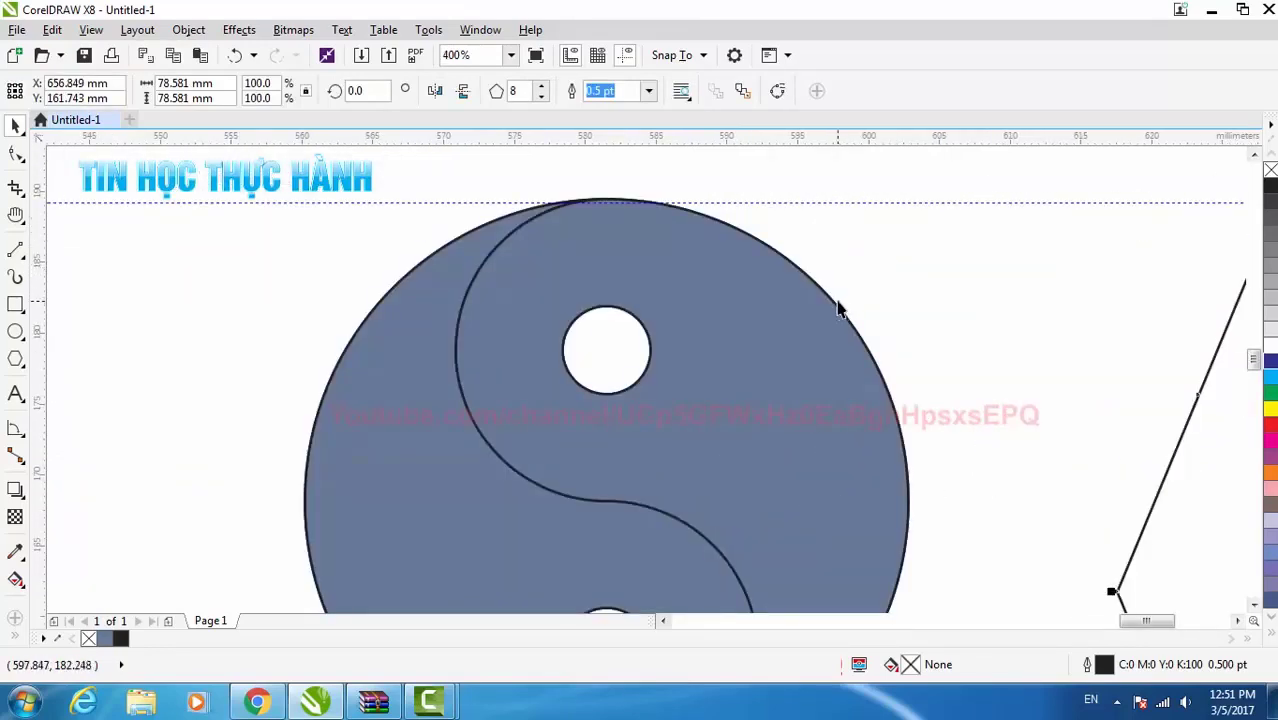
{"action": "scroll", "coordinate": [836, 300], "scroll_direction": "down", "scroll_amount": 2}
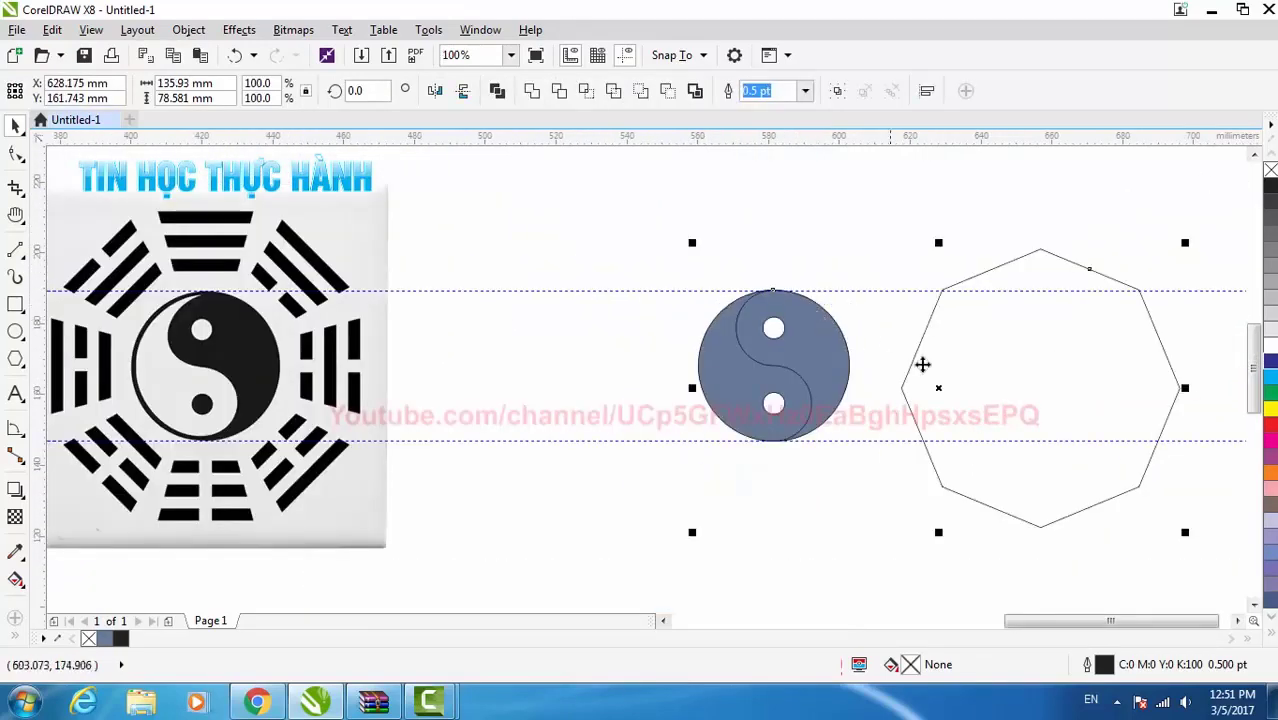
{"action": "key", "text": "c"}
{"action": "key", "text": "e"}
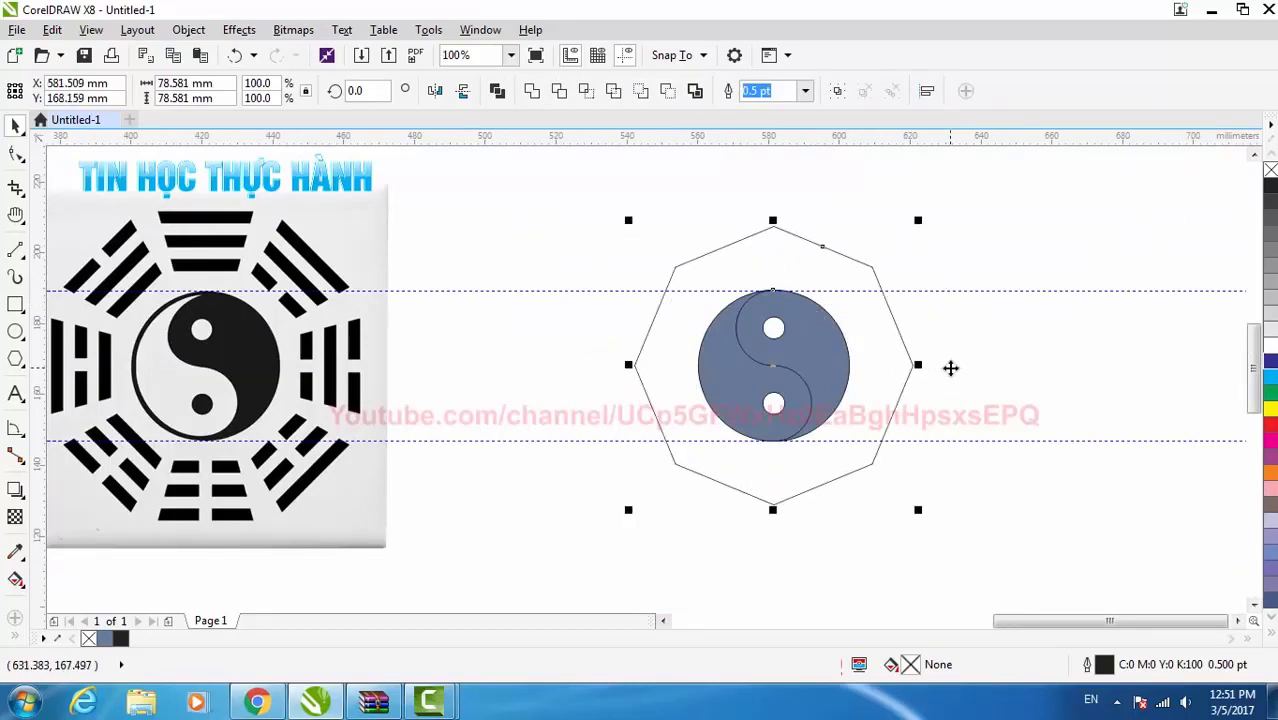
{"action": "left_click", "coordinate": [673, 200]}
Pull the octagon's side midpoint nodes to the yin-yang's centre, collapsing the polygon into eight radial lines
{"action": "left_click", "coordinate": [798, 240]}
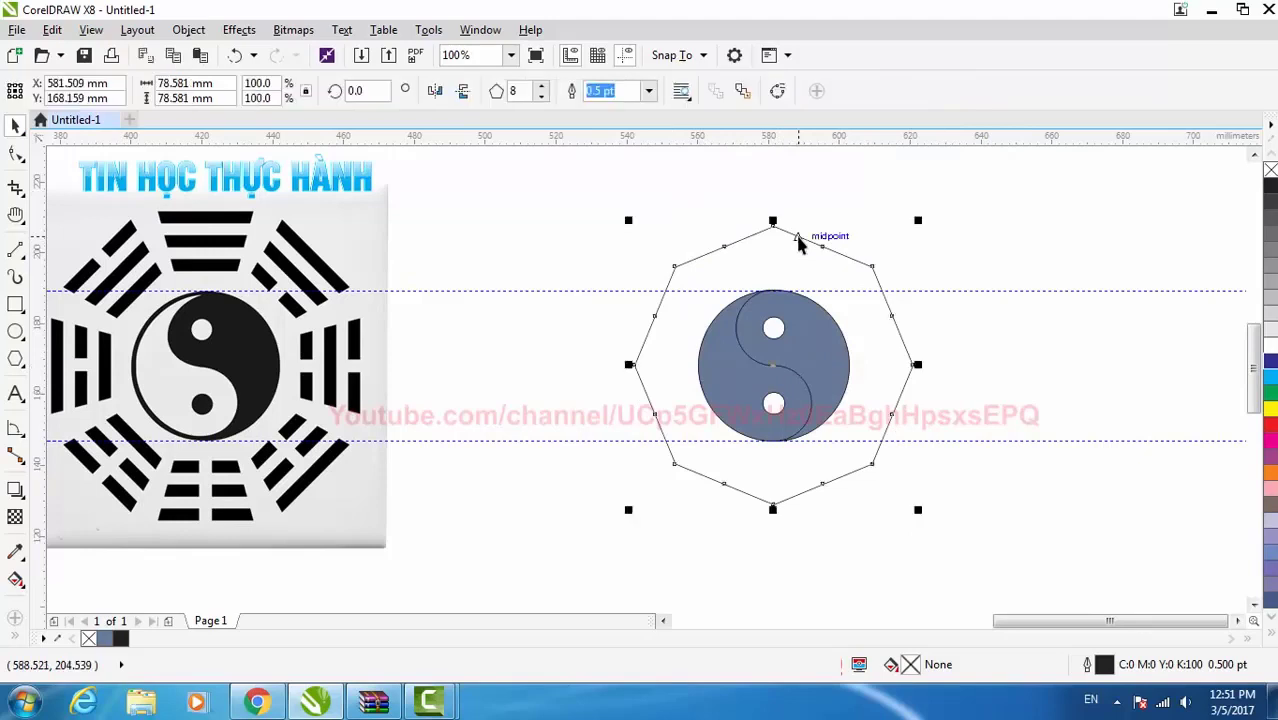
{"action": "left_click", "coordinate": [20, 157]}
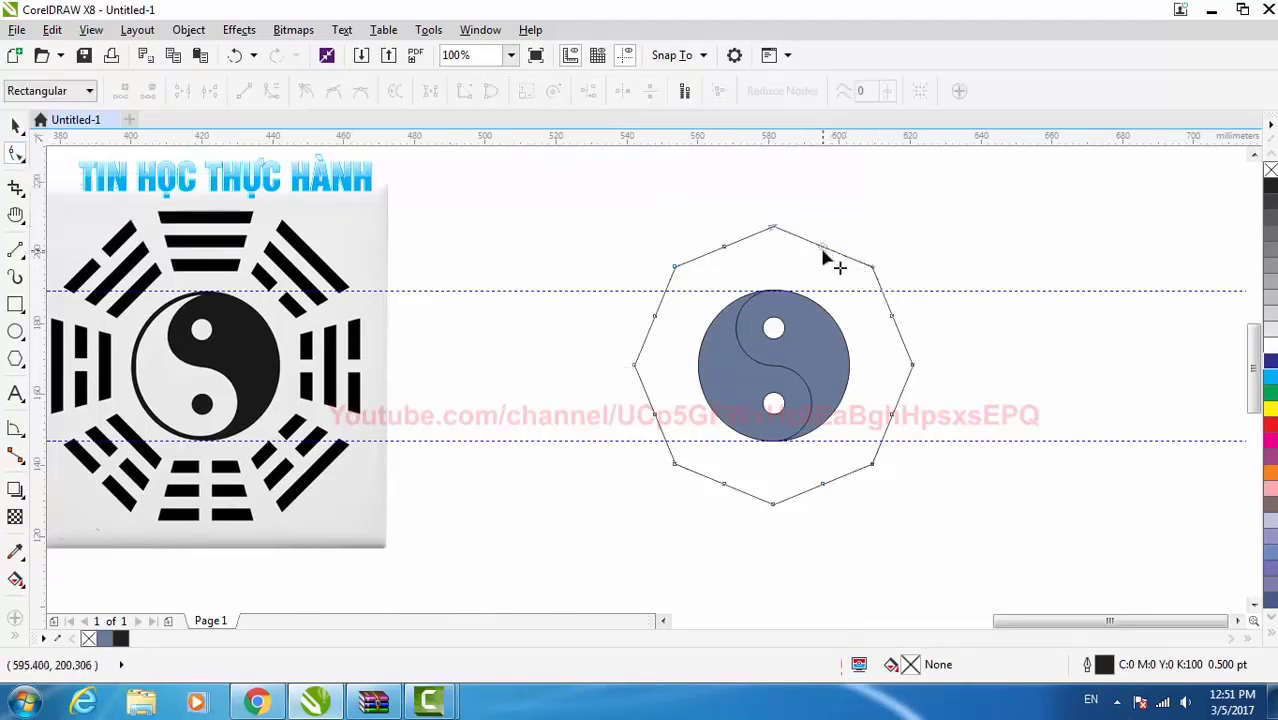
{"action": "left_click_drag", "start_coordinate": [822, 249], "coordinate": [774, 370]}
{"action": "key", "text": "space"}
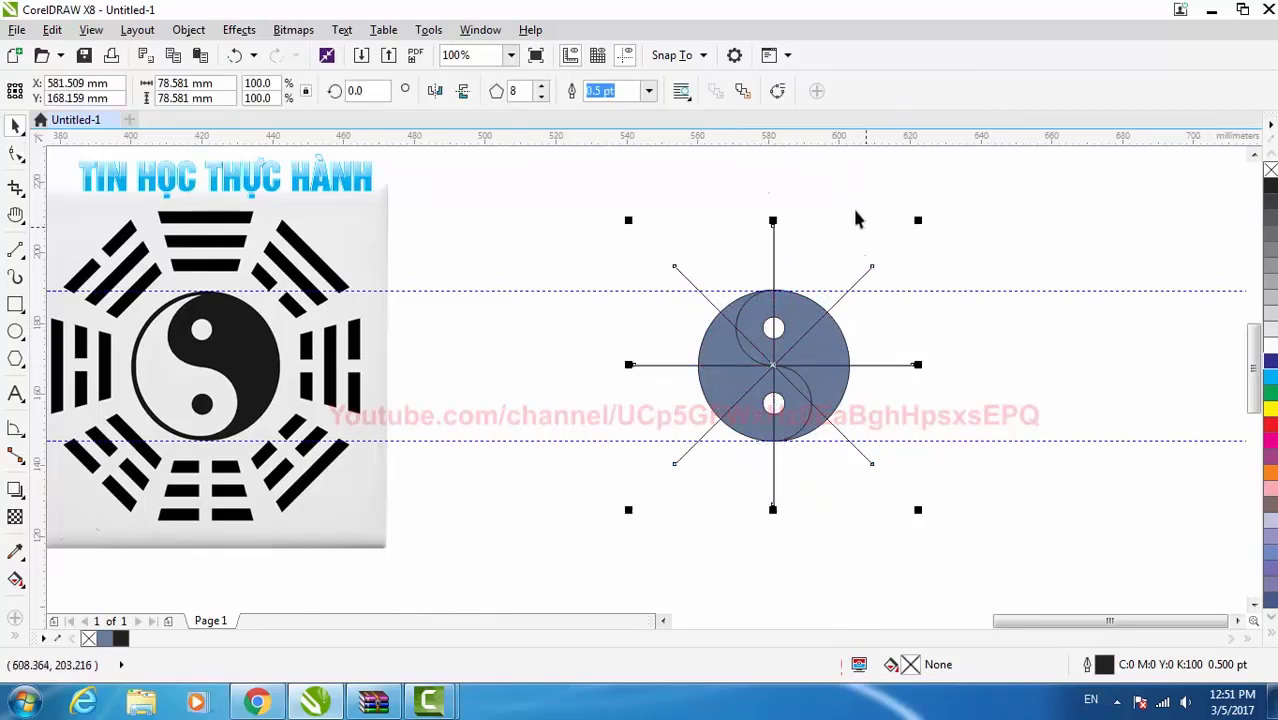
{"action": "left_click", "coordinate": [765, 185]}
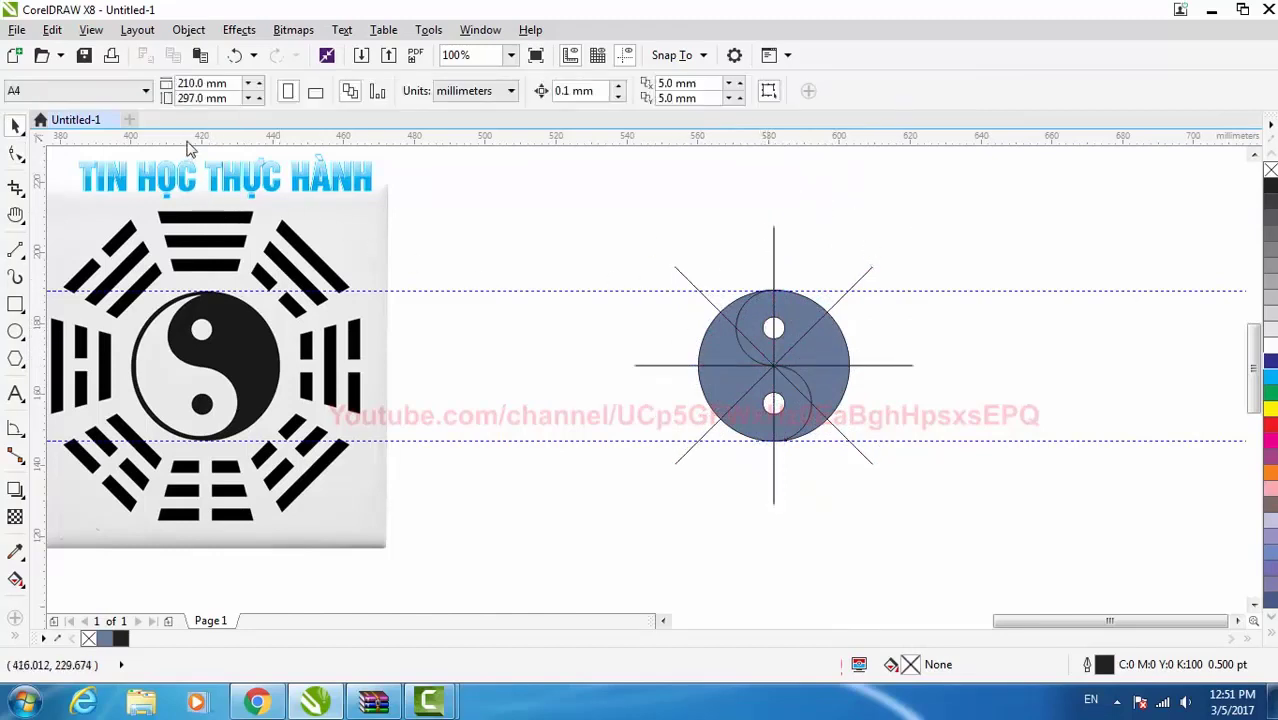
Place a horizontal guideline along the lower edge of the innermost bar of the reference's top trigram
{"action": "left_click_drag", "start_coordinate": [190, 147], "coordinate": [198, 271]}
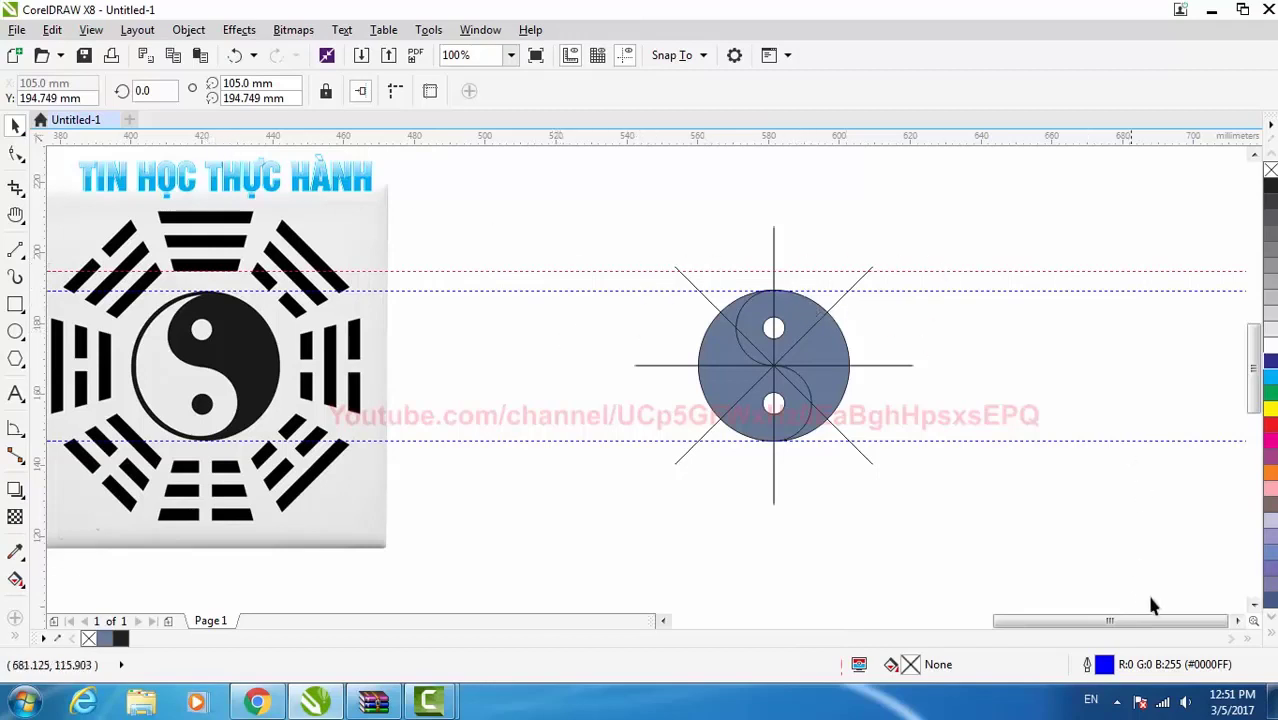
Lower the system speaker volume
{"action": "left_click", "coordinate": [1183, 706]}
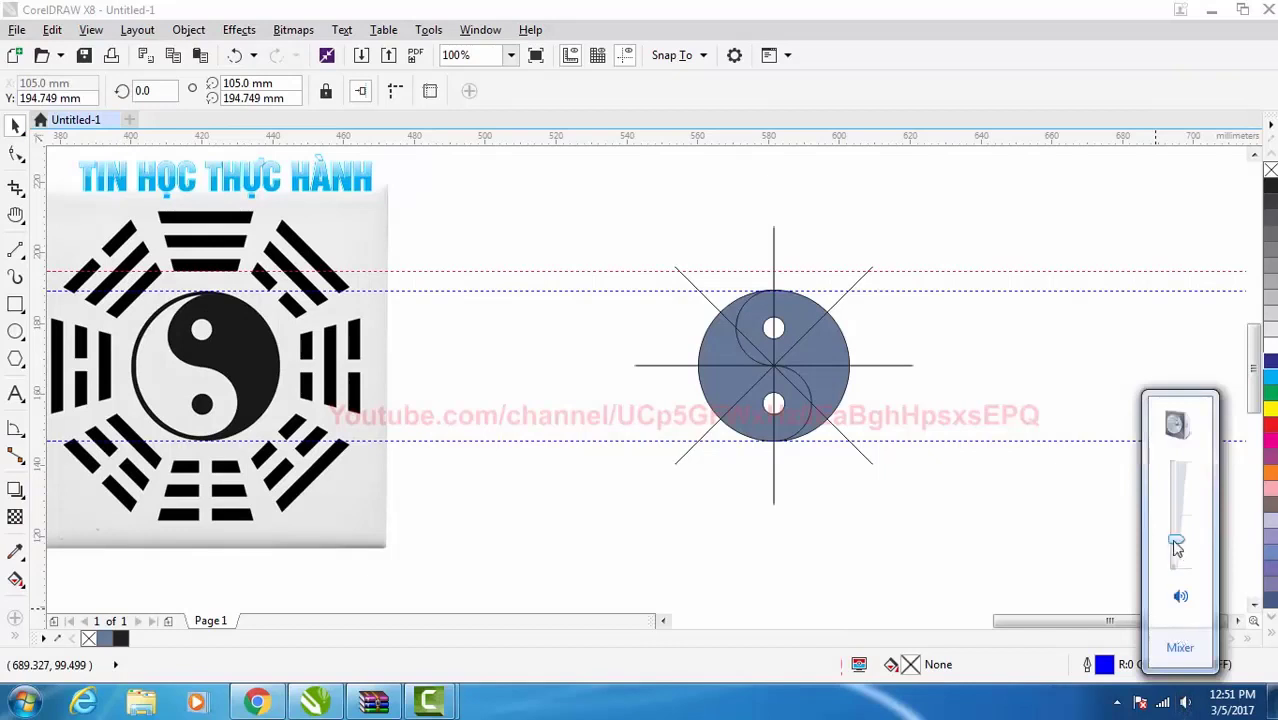
{"action": "left_click_drag", "start_coordinate": [1174, 545], "coordinate": [1173, 564]}
{"action": "left_click", "coordinate": [645, 520]}
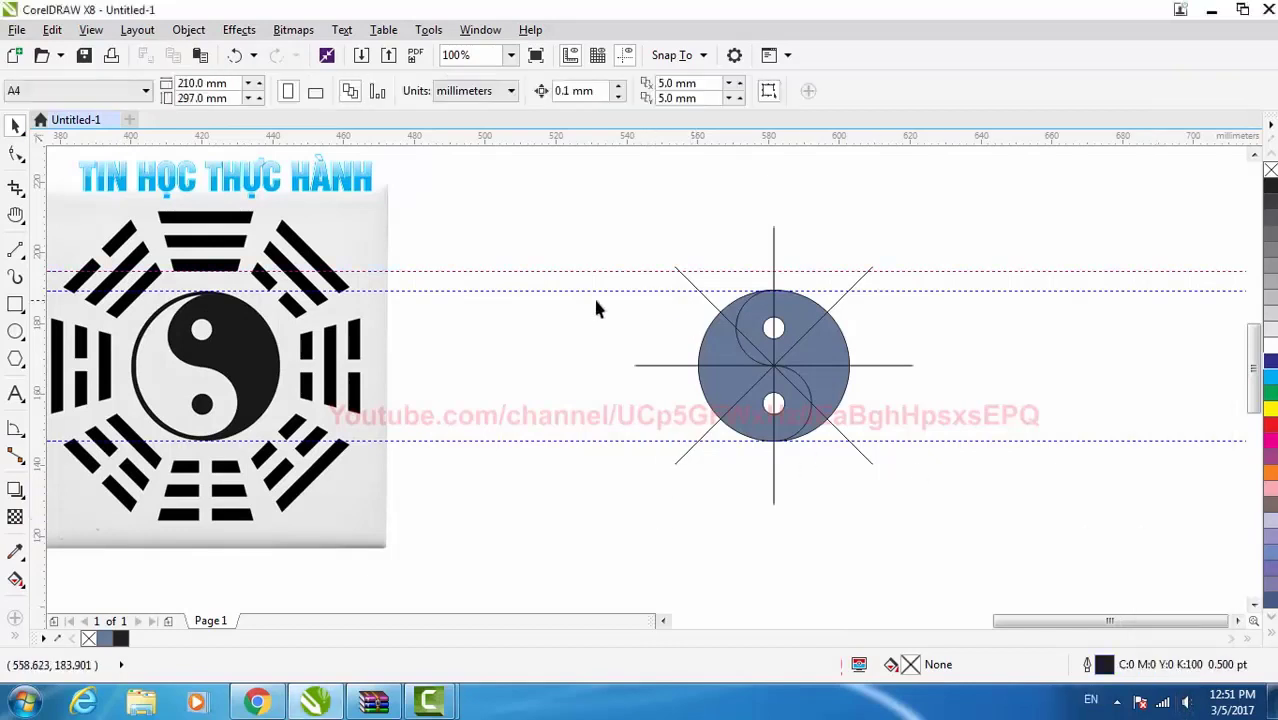
Place a horizontal guideline at about 198.2 mm along the upper edge of the same innermost reference bar
{"action": "left_click_drag", "start_coordinate": [206, 138], "coordinate": [208, 264]}
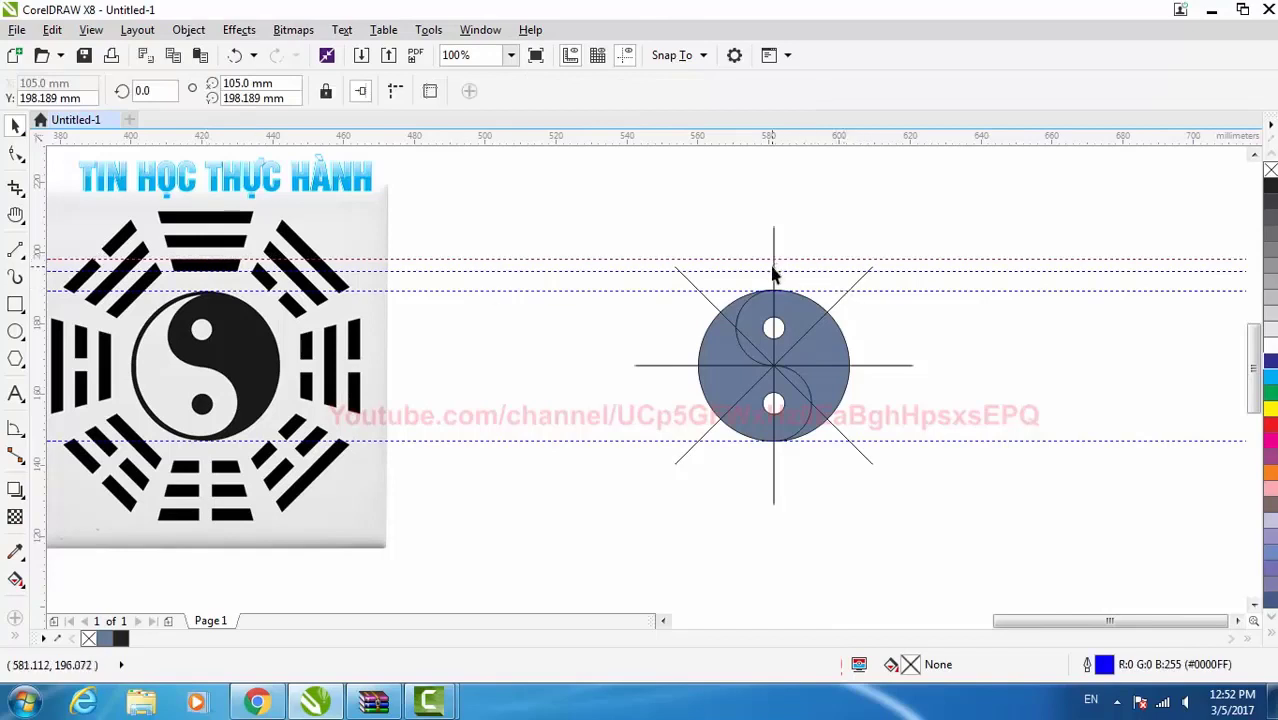
{"action": "scroll", "coordinate": [785, 260], "scroll_direction": "up", "scroll_amount": 1}
{"action": "scroll", "coordinate": [24, 303], "scroll_direction": "up", "scroll_amount": 1}
{"action": "left_click", "coordinate": [22, 304]}
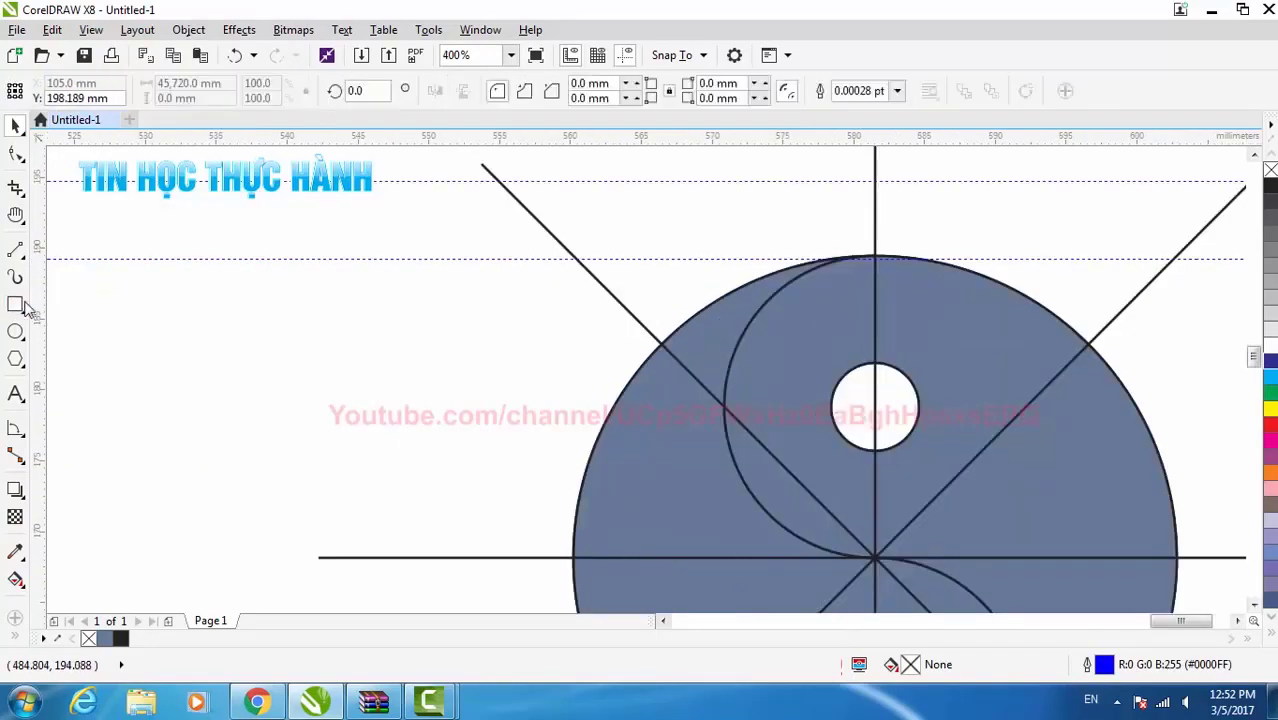
{"action": "left_click_drag", "start_coordinate": [636, 181], "coordinate": [1166, 258]}
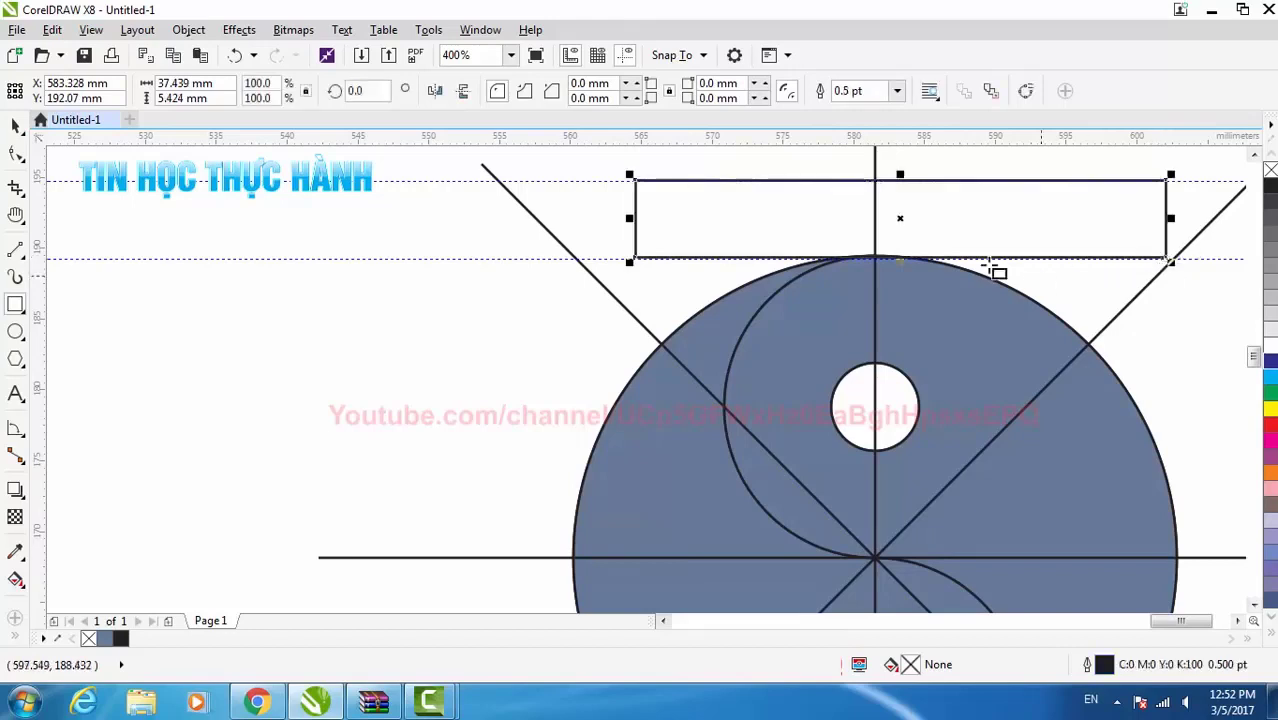
{"action": "scroll", "coordinate": [948, 258], "scroll_direction": "down", "scroll_amount": 1}
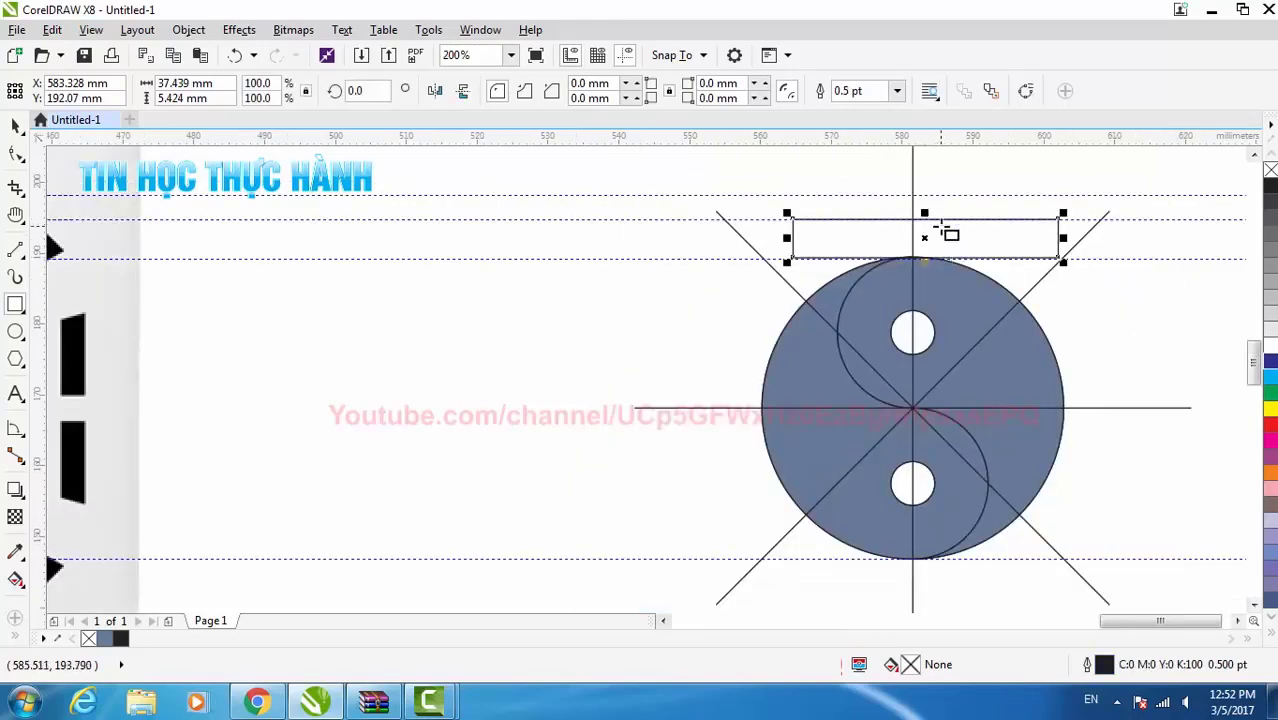
{"action": "key", "text": "Delete"}
Draw a rectangle about 43.6 × 3.5 mm between the two upper guidelines and centre it horizontally on the radial lines
{"action": "scroll", "coordinate": [941, 205], "scroll_direction": "up", "scroll_amount": 1}
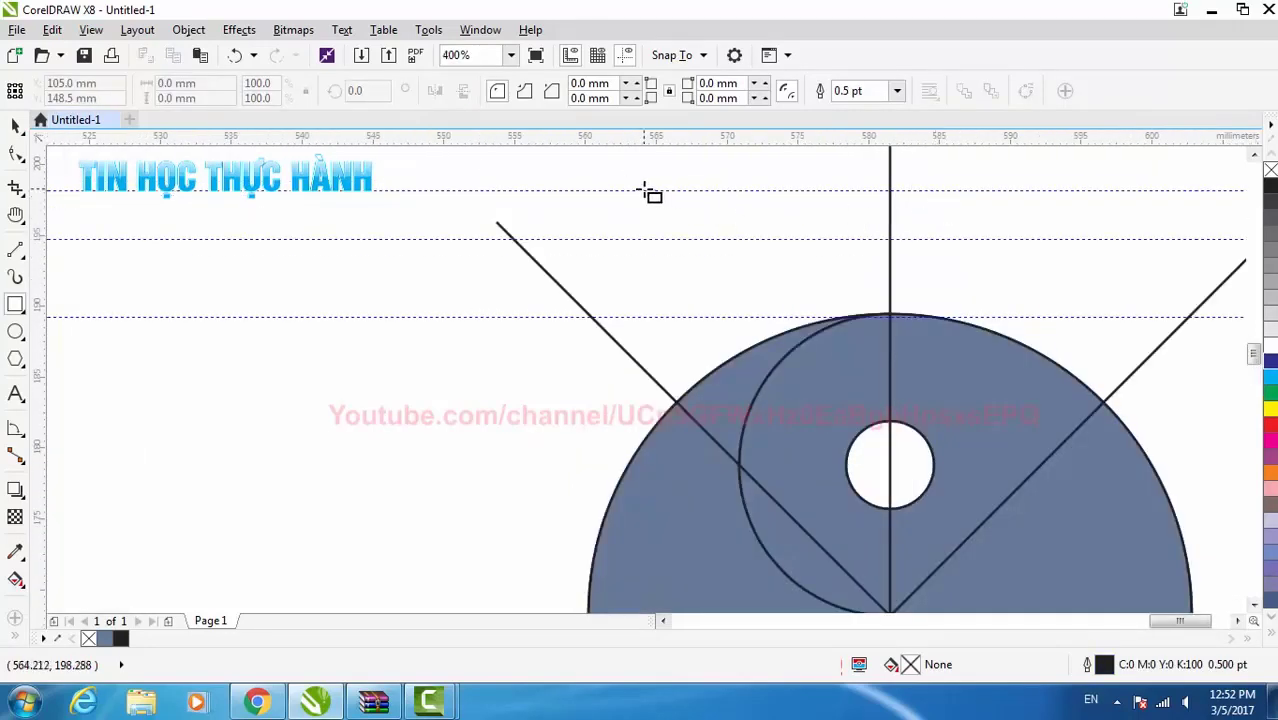
{"action": "left_click_drag", "start_coordinate": [583, 190], "coordinate": [1203, 241]}
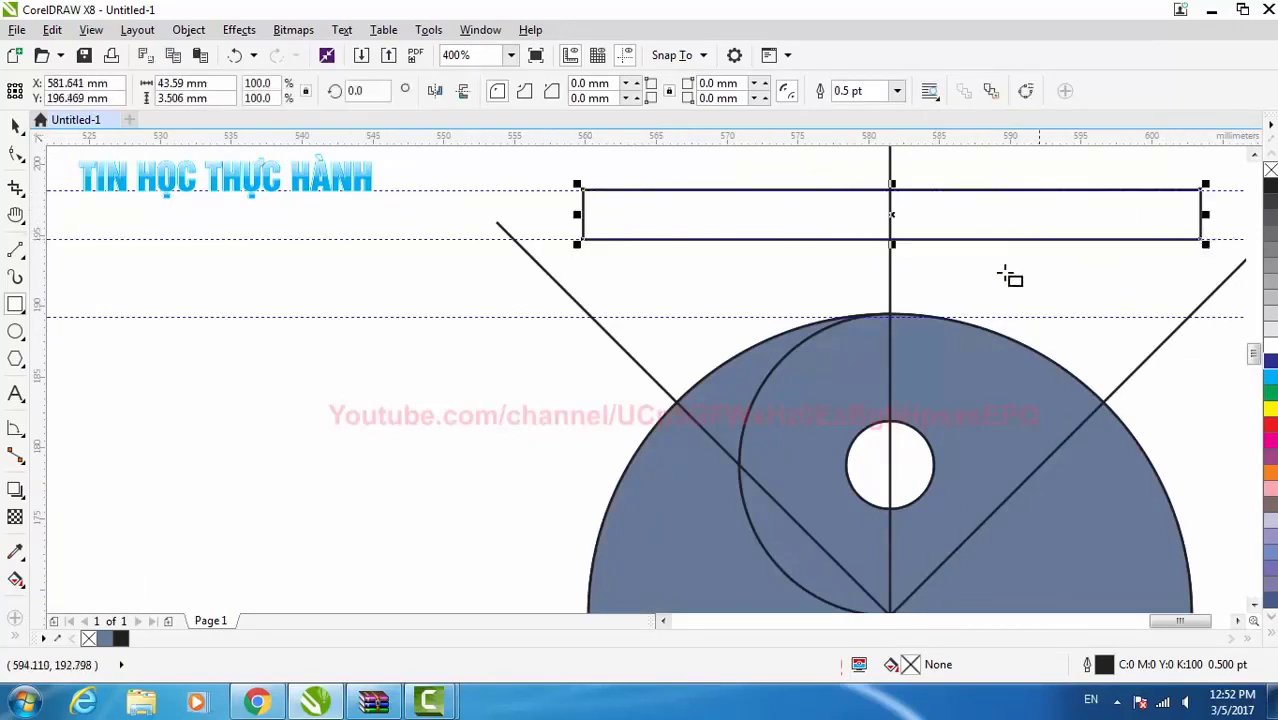
{"action": "scroll", "coordinate": [918, 275], "scroll_direction": "down", "scroll_amount": 1}
{"action": "left_click", "coordinate": [903, 187]}
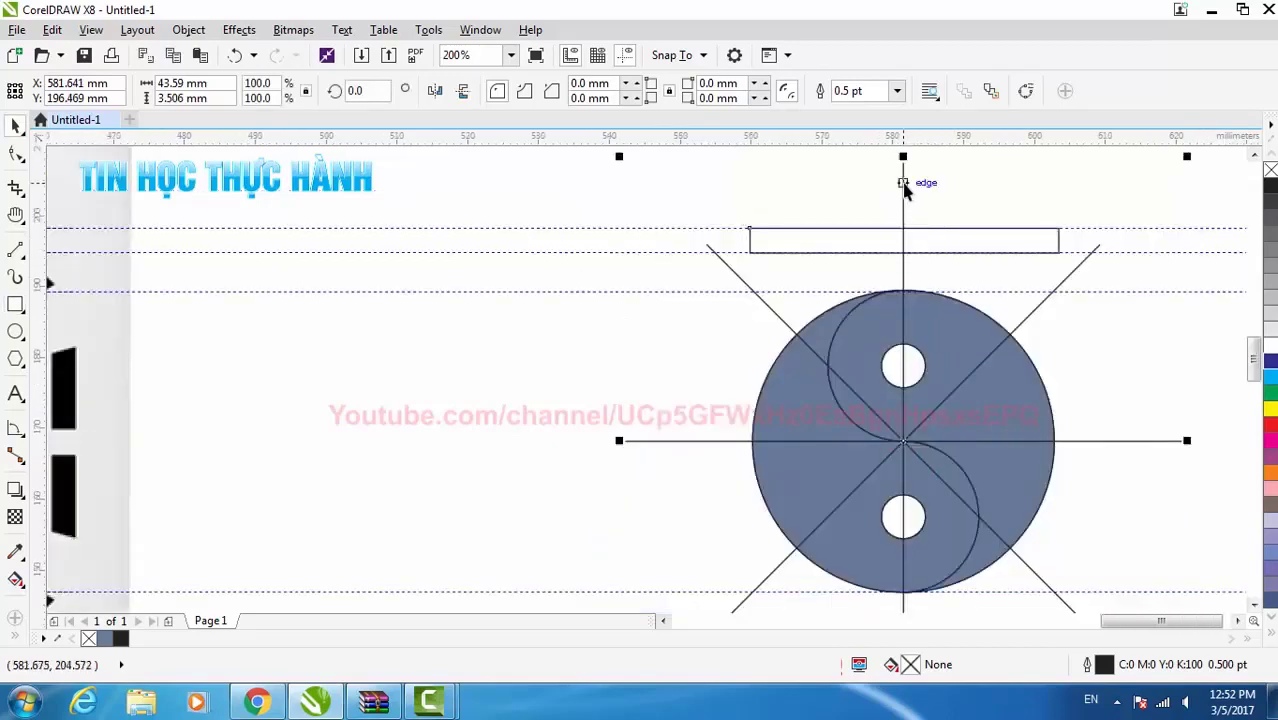
{"action": "left_click", "coordinate": [767, 195]}
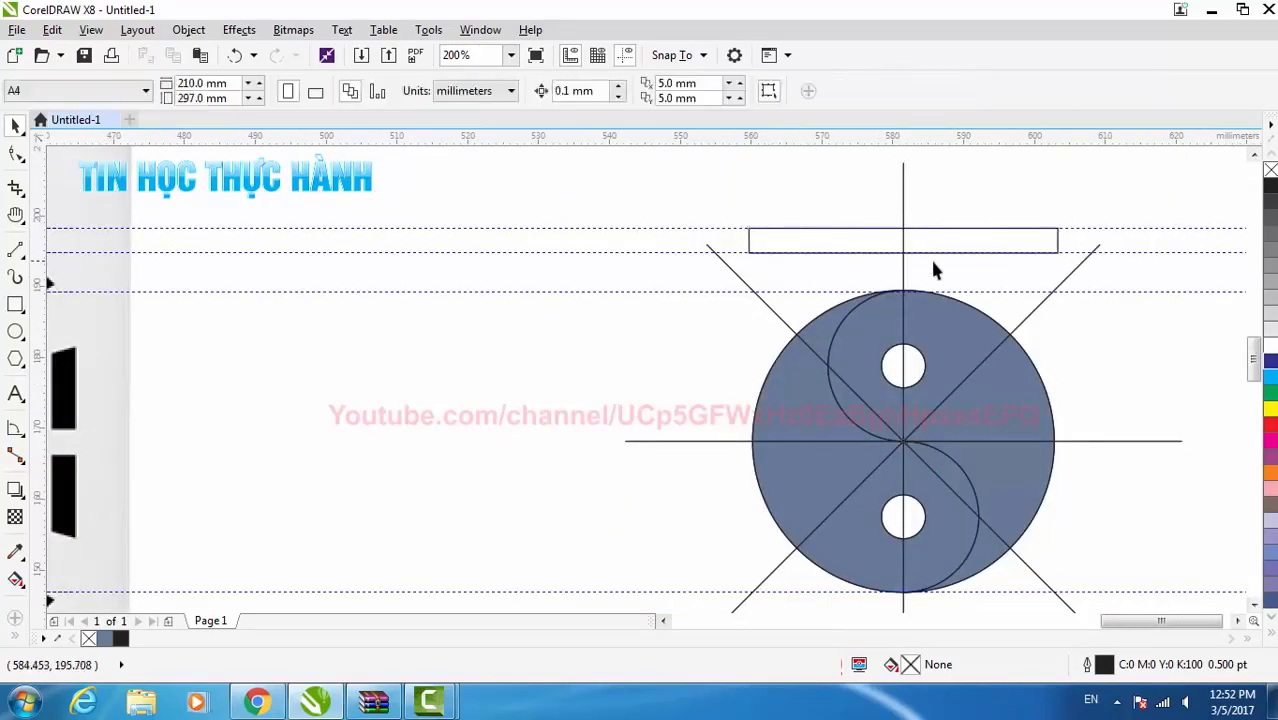
Move the guideline under the rectangle up to the reference's topmost bar edge and duplicate the rectangle straight up beneath it
{"action": "scroll", "coordinate": [930, 257], "scroll_direction": "down", "scroll_amount": 2}
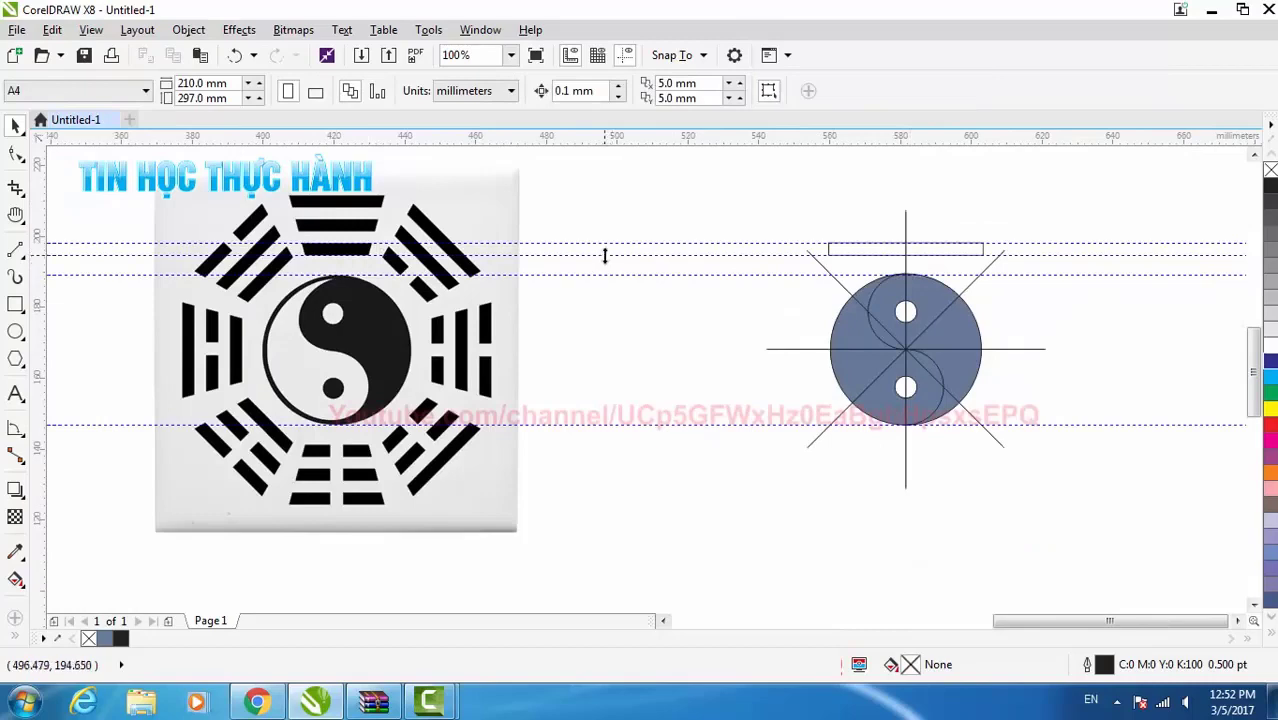
{"action": "left_click_drag", "start_coordinate": [605, 256], "coordinate": [600, 197]}
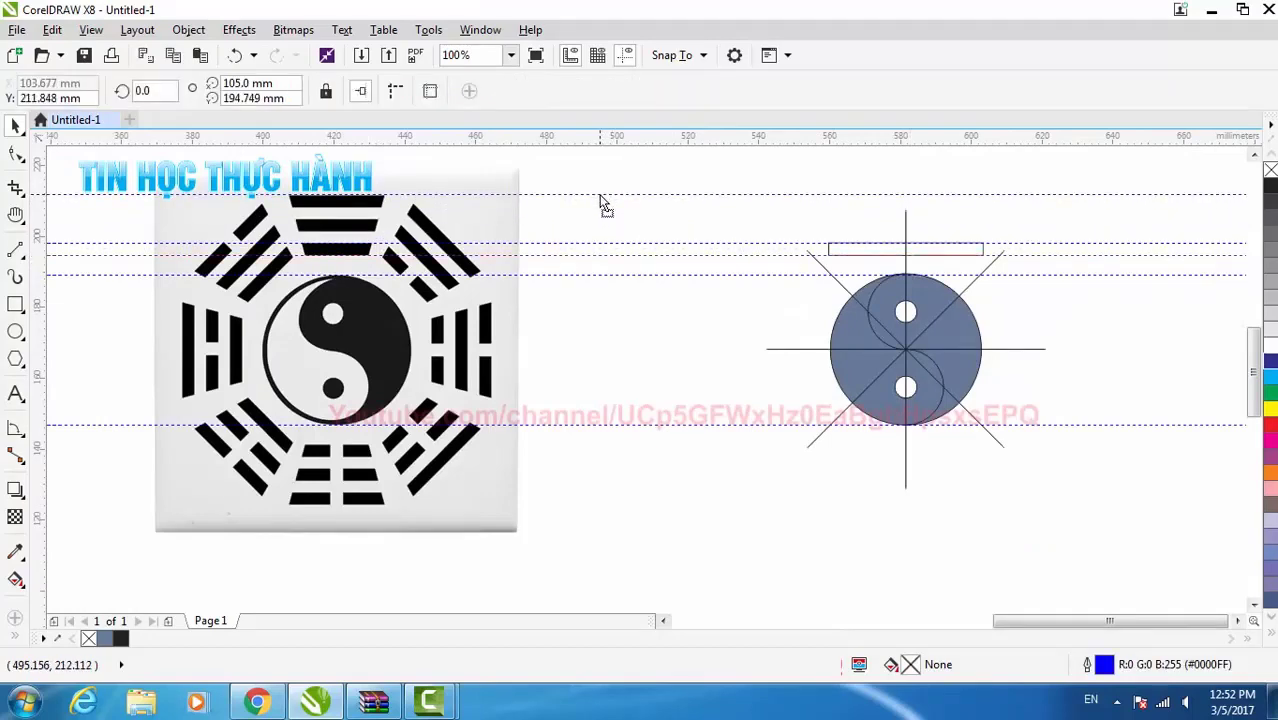
{"action": "scroll", "coordinate": [921, 226], "scroll_direction": "up", "scroll_amount": 4}
{"action": "left_click", "coordinate": [784, 373]}
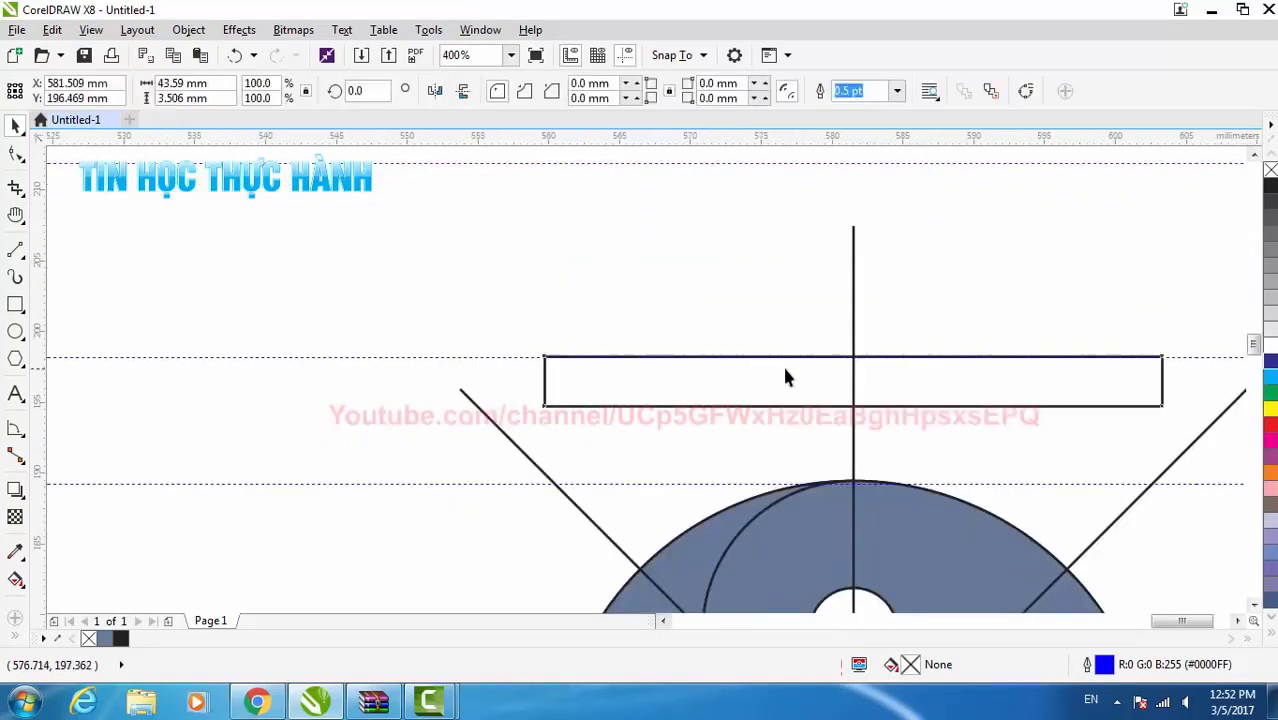
{"action": "scroll", "coordinate": [806, 373], "scroll_direction": "down", "scroll_amount": 2}
{"action": "left_click_drag", "start_coordinate": [800, 373], "coordinate": [797, 292]}
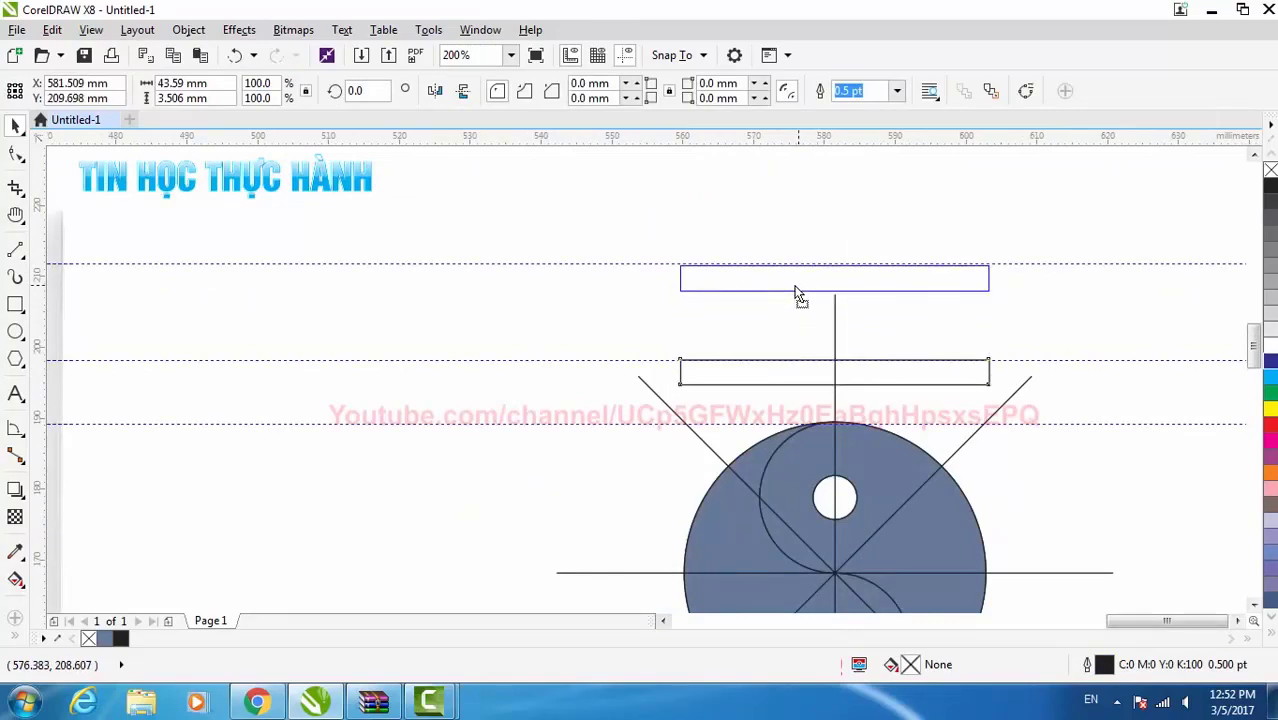
{"action": "left_click", "coordinate": [799, 293]}
Duplicate the top rectangle into the gap between the two bars and distribute all three with equal vertical spacing
{"action": "left_click_drag", "start_coordinate": [799, 281], "coordinate": [792, 333]}
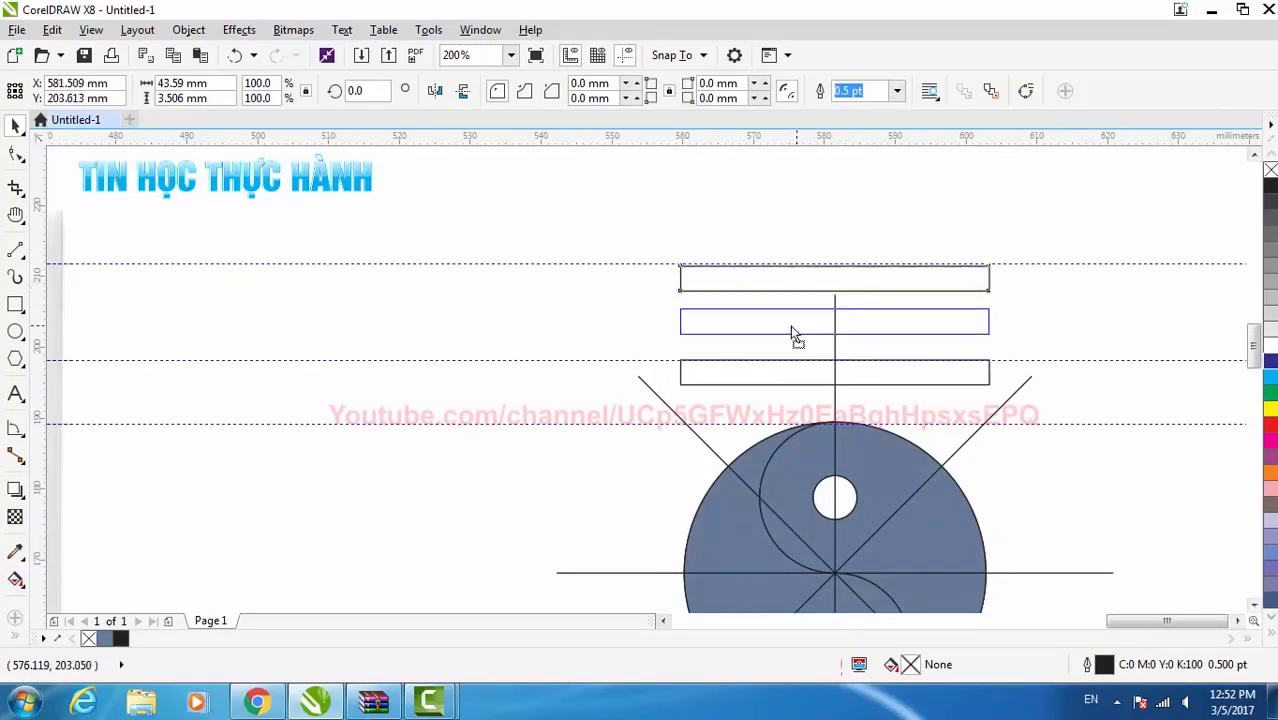
{"action": "left_click_drag", "start_coordinate": [648, 228], "coordinate": [1014, 405]}
{"action": "key", "text": "ctrl+shift+a"}
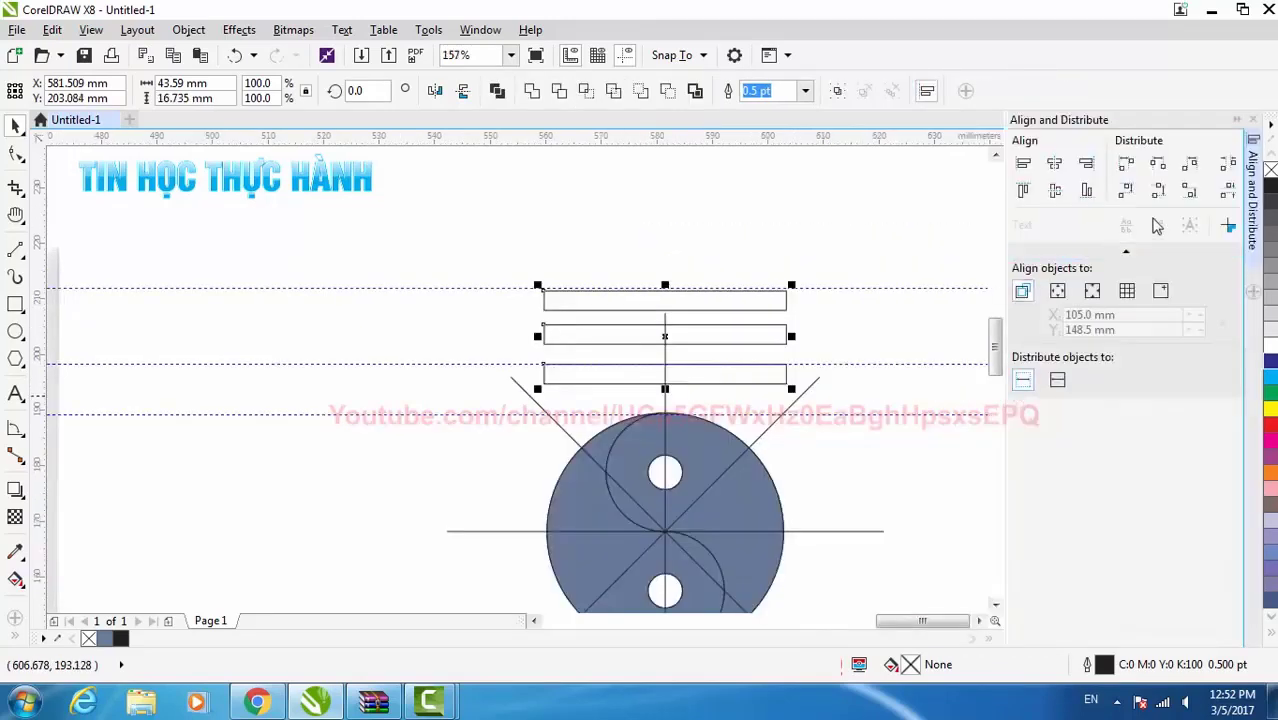
{"action": "left_click", "coordinate": [1223, 199]}
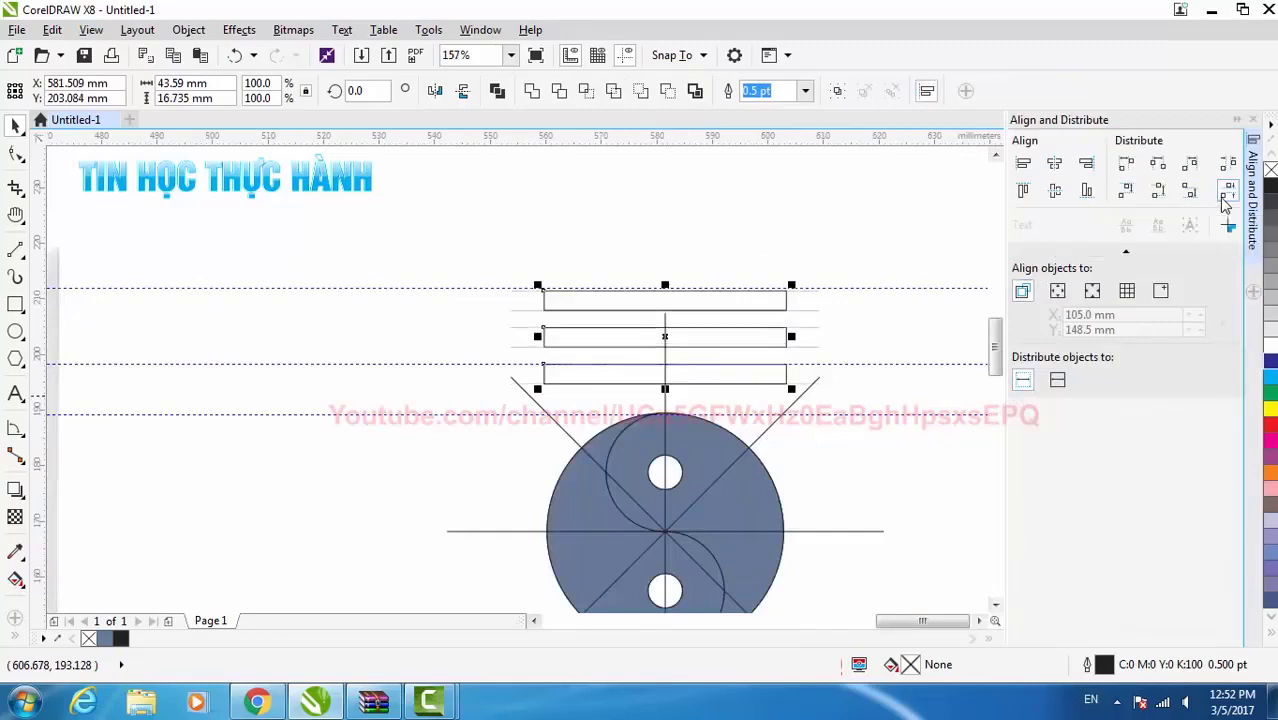
{"action": "left_click", "coordinate": [1253, 119]}
{"action": "left_click", "coordinate": [811, 209]}
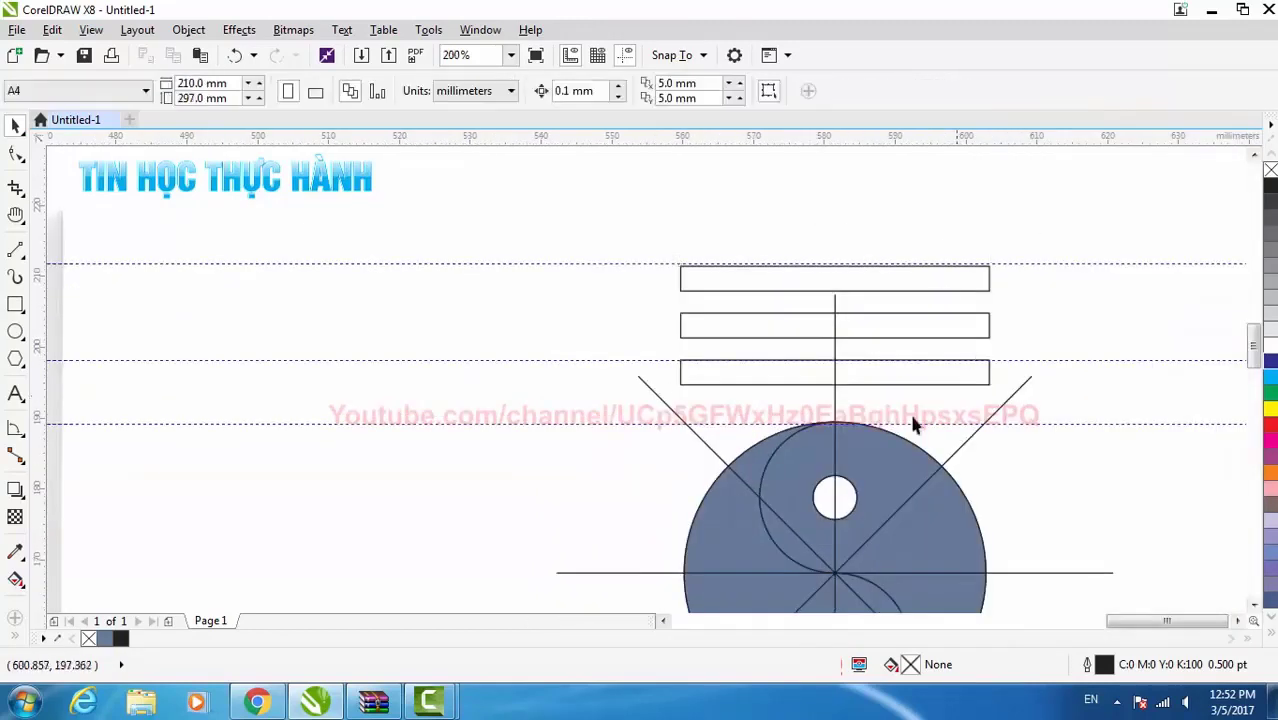
Set the rotation angle of the radial lines to 45°
{"action": "scroll", "coordinate": [796, 370], "scroll_direction": "down", "scroll_amount": 2}
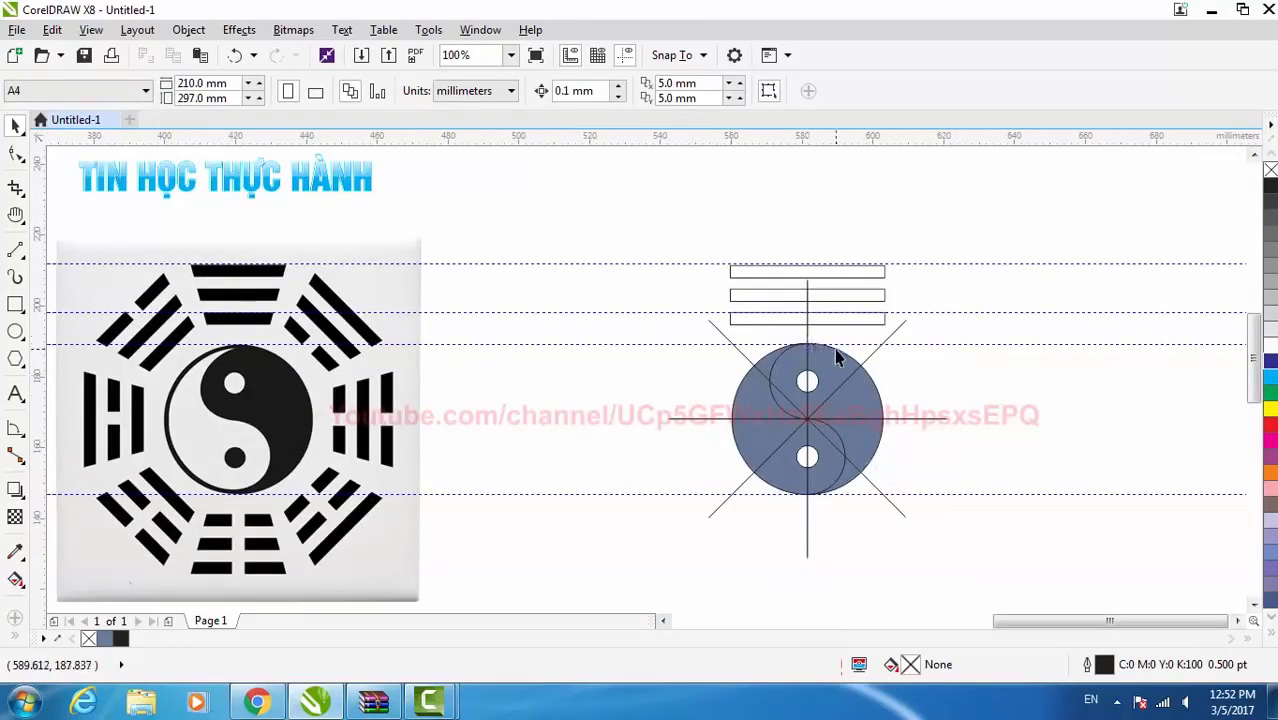
{"action": "left_click", "coordinate": [896, 340]}
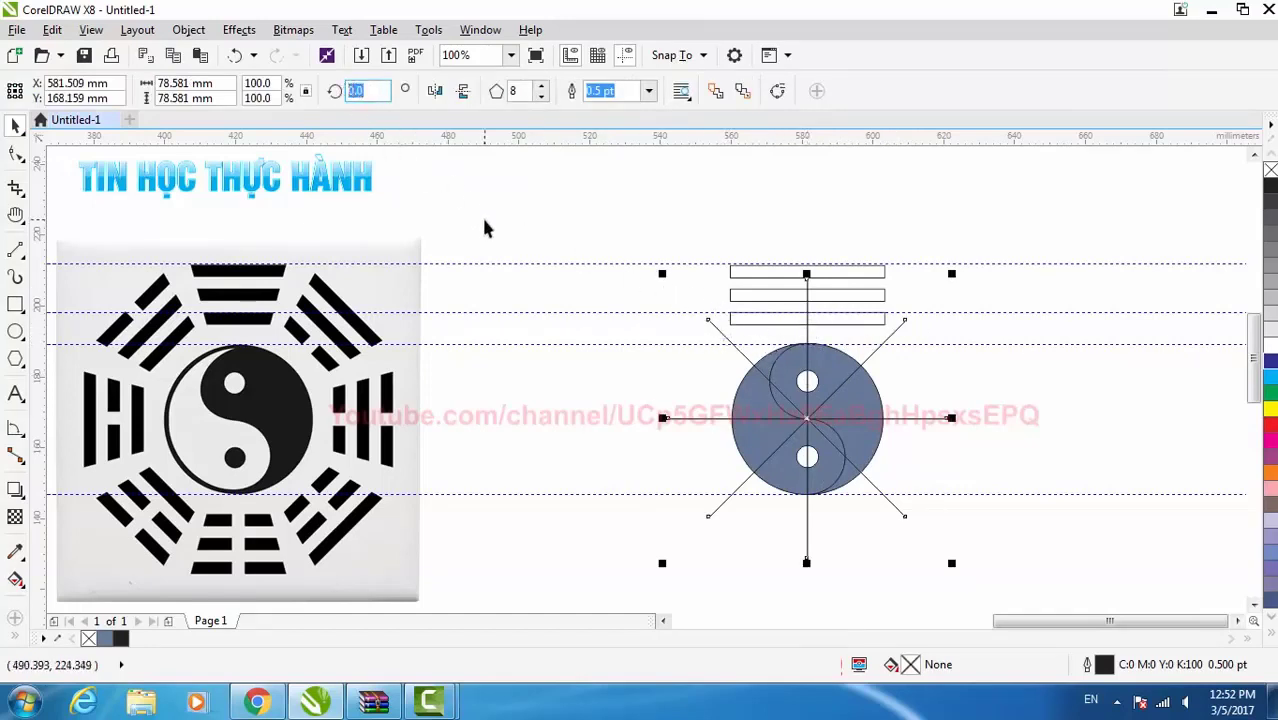
{"action": "type", "text": "45"}
{"action": "key", "text": "Return"}
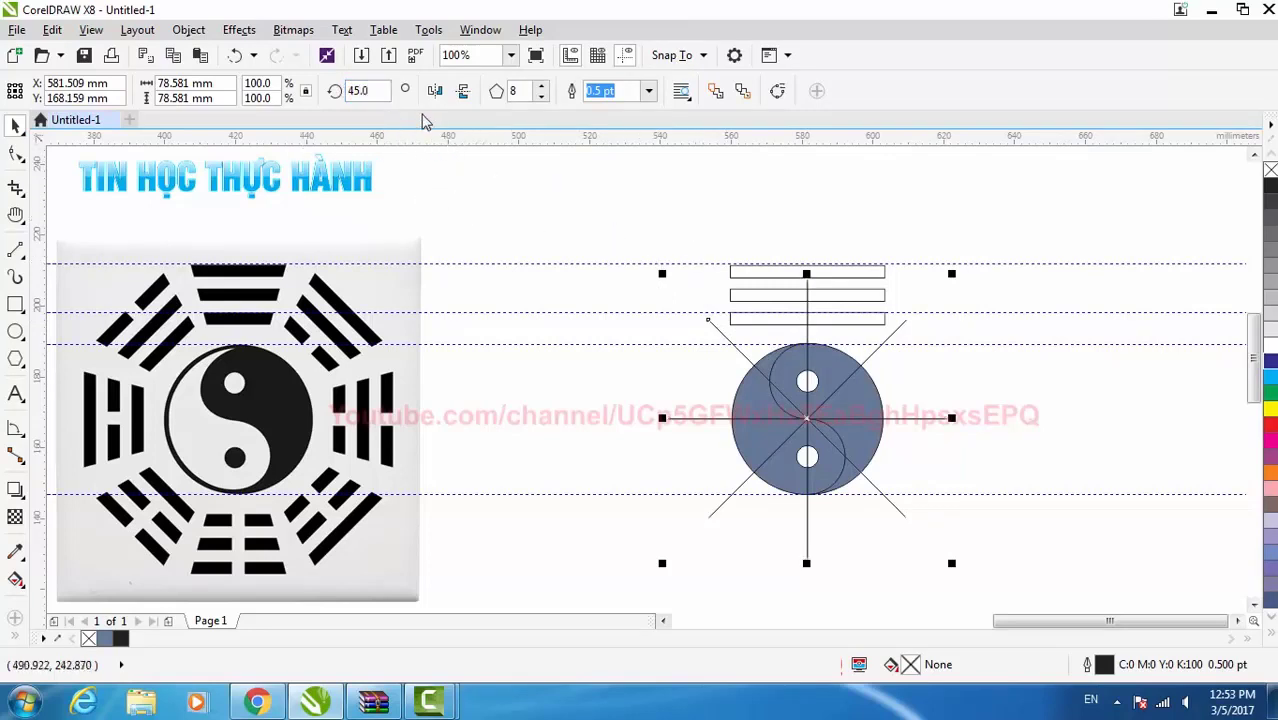
{"action": "left_click", "coordinate": [381, 91]}
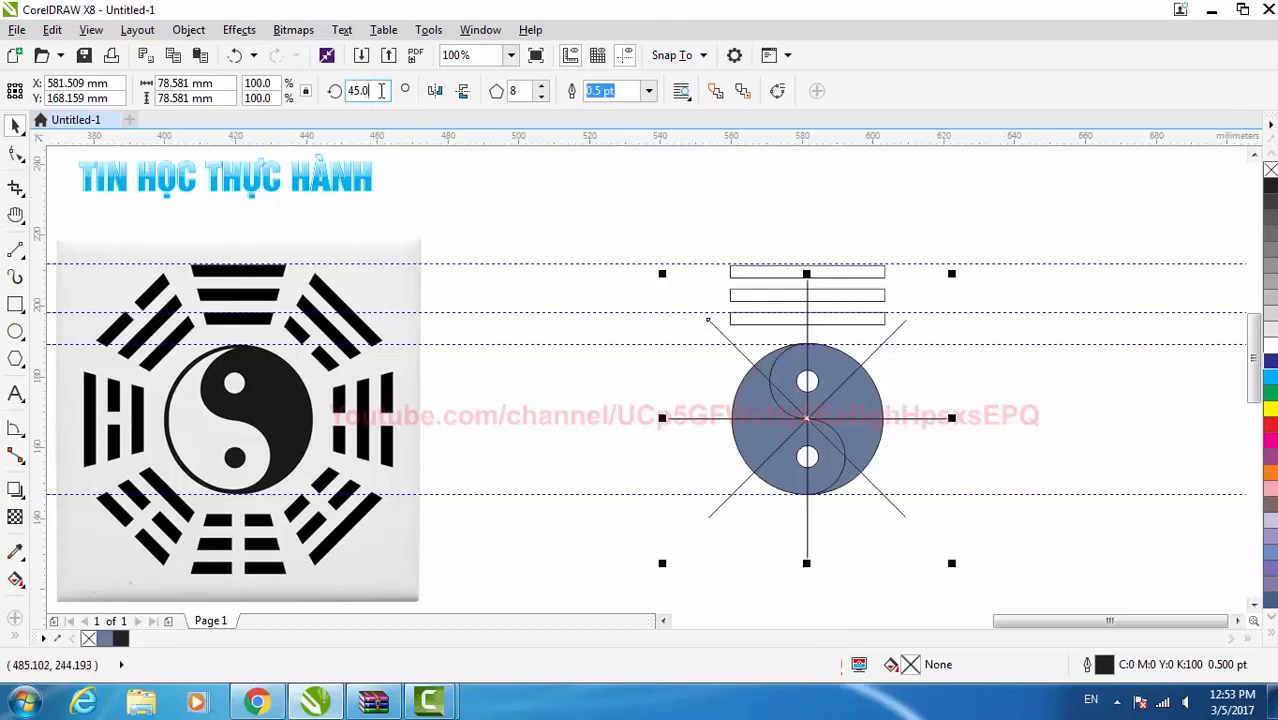
{"action": "left_click", "coordinate": [758, 332]}
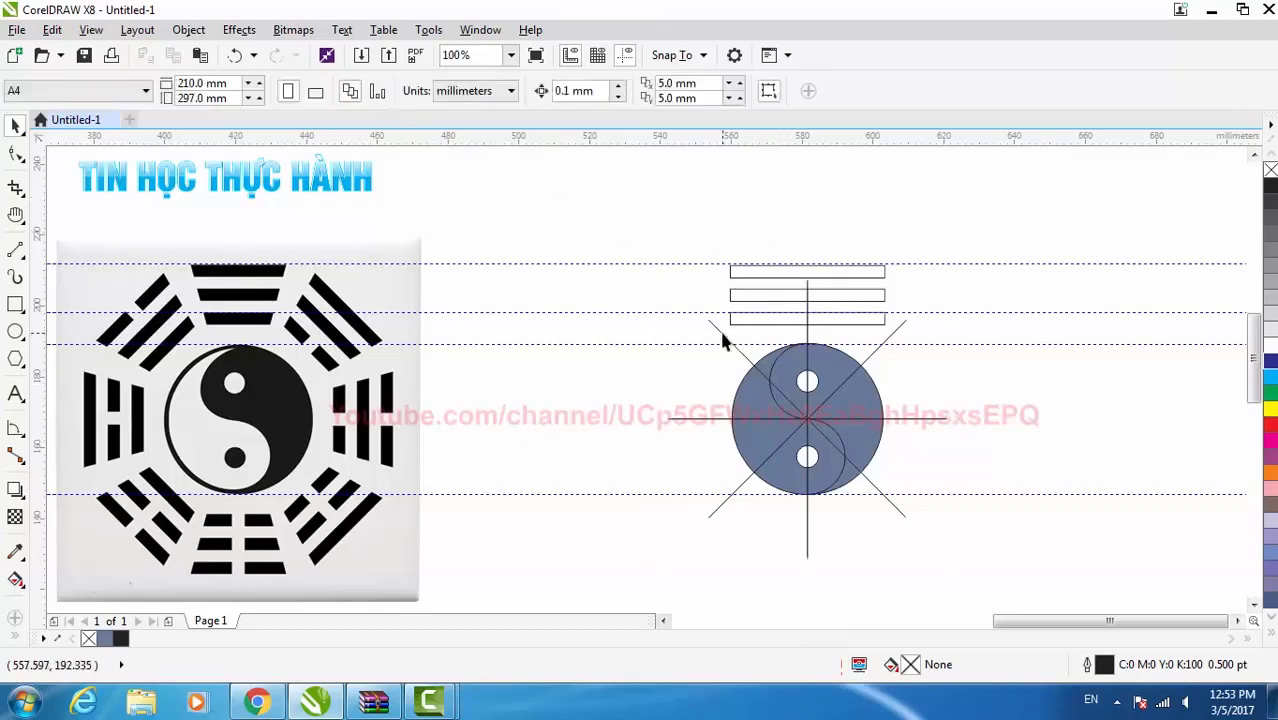
Try rotating the radial lines freehand about their centre to about 67.5° and undo the rotation
{"action": "left_click", "coordinate": [721, 330]}
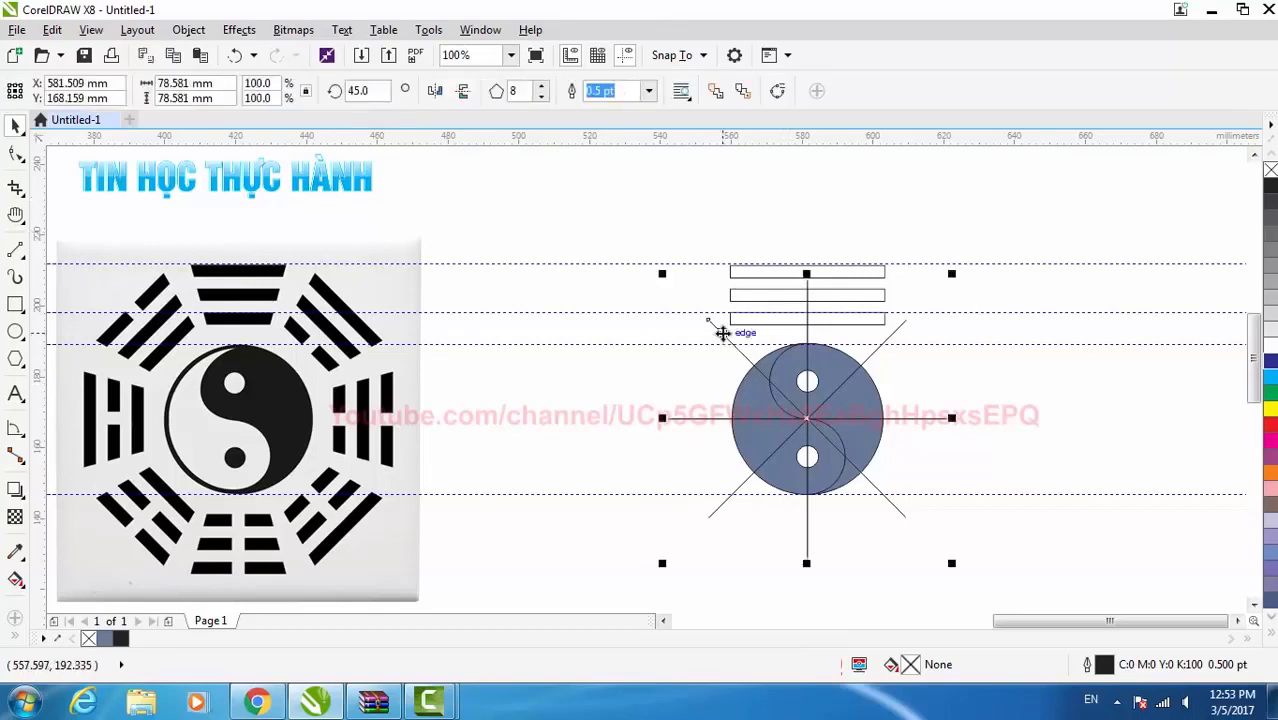
{"action": "left_click", "coordinate": [808, 421]}
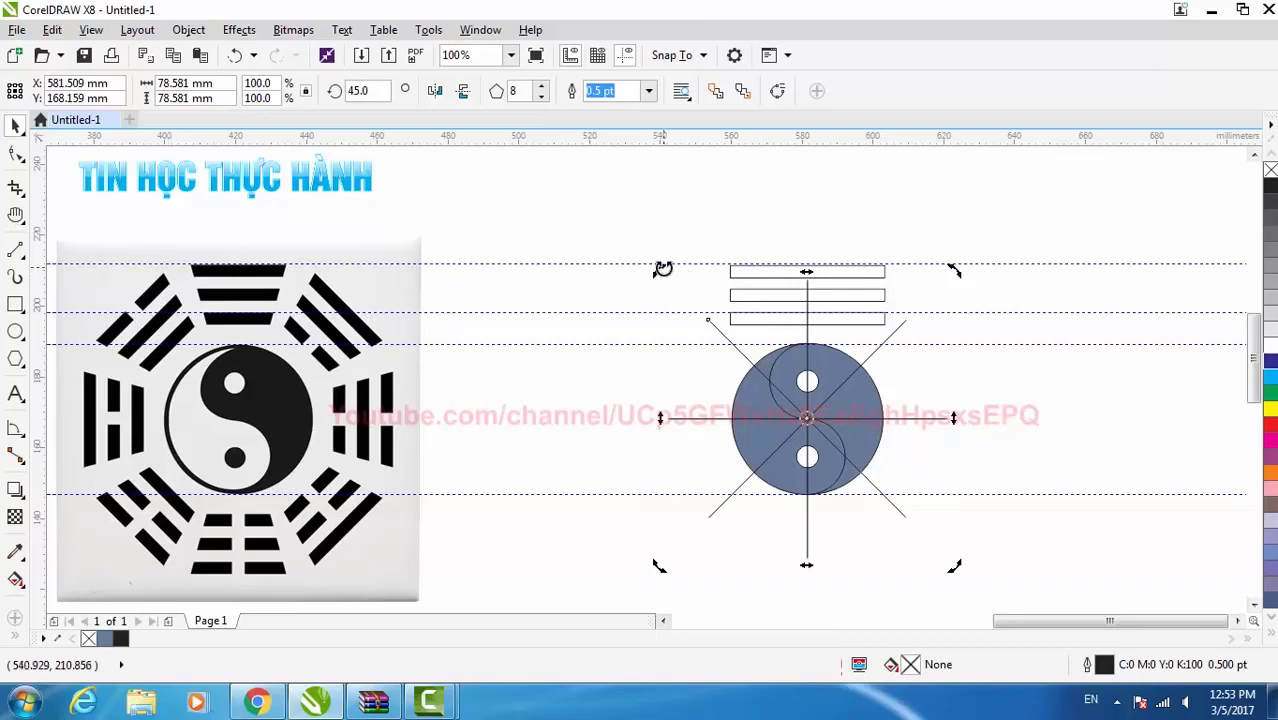
{"action": "left_click_drag", "start_coordinate": [663, 269], "coordinate": [580, 325]}
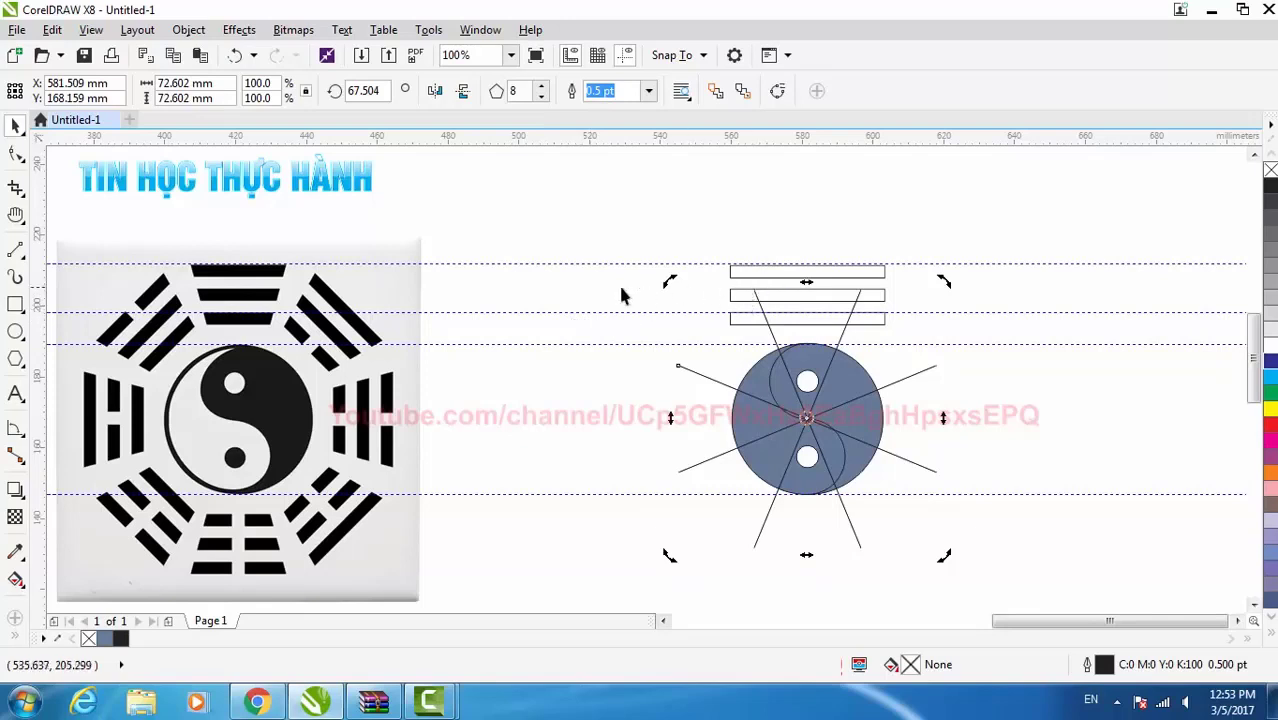
{"action": "left_click", "coordinate": [233, 56]}
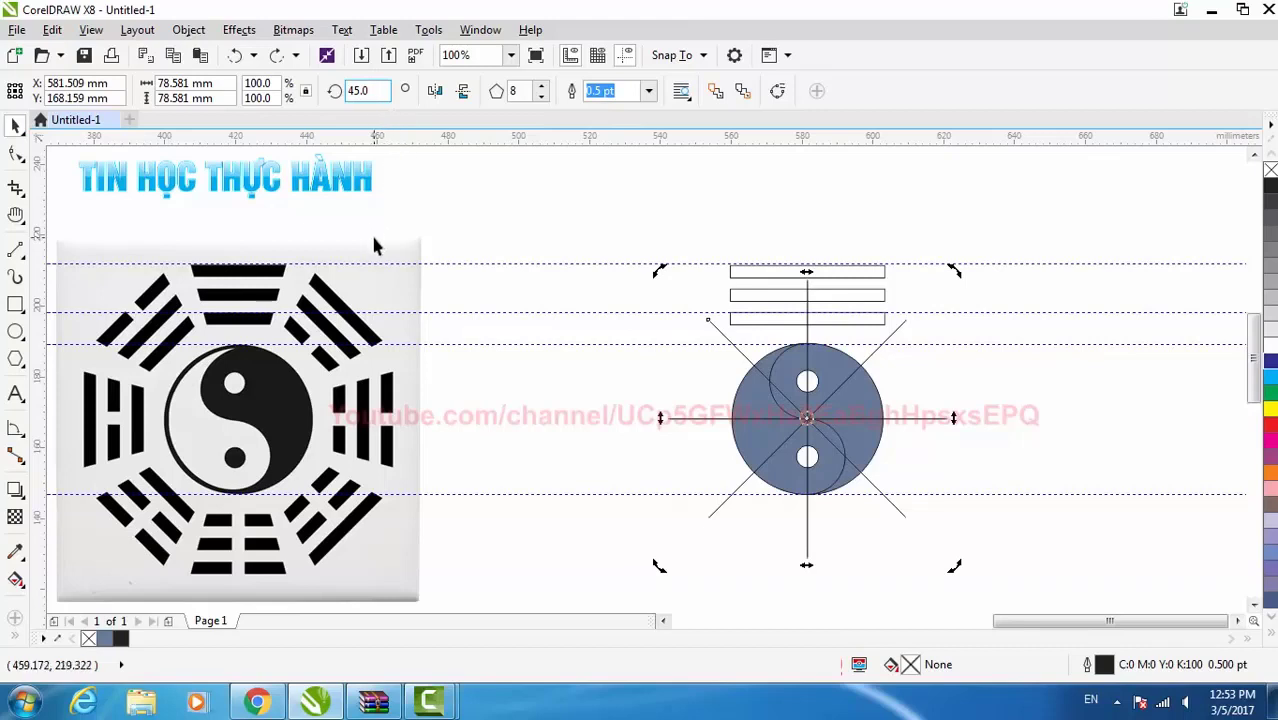
{"action": "left_click", "coordinate": [531, 194]}
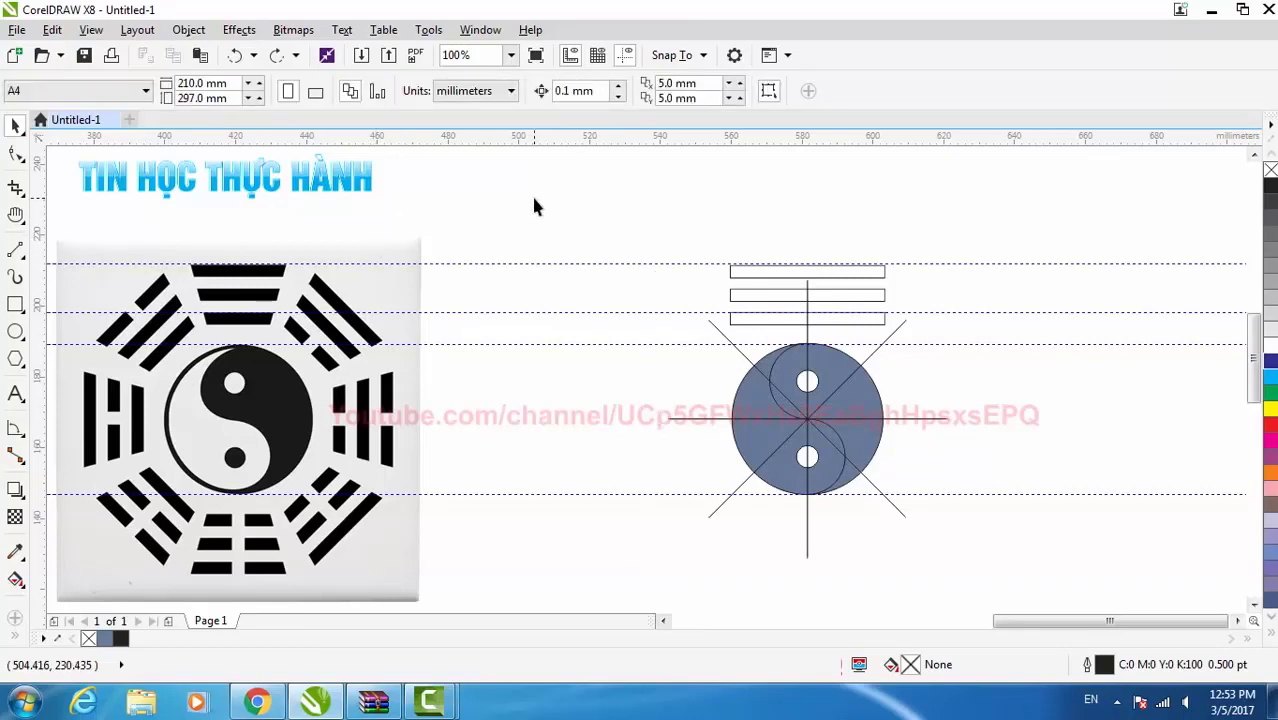
Write the note "450/2" in the empty space between the reference image and the drawing, and delete it
{"action": "left_click", "coordinate": [557, 188]}
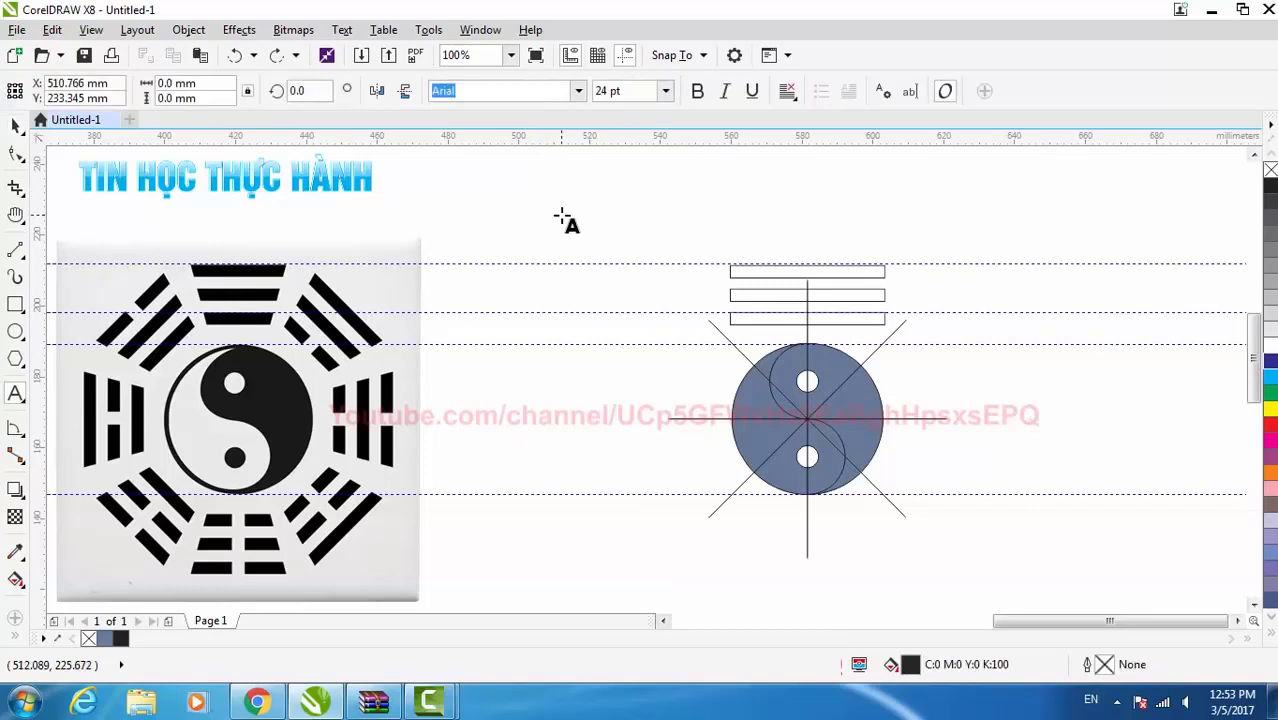
{"action": "type", "text": "45"}
{"action": "type", "text": "0/"}
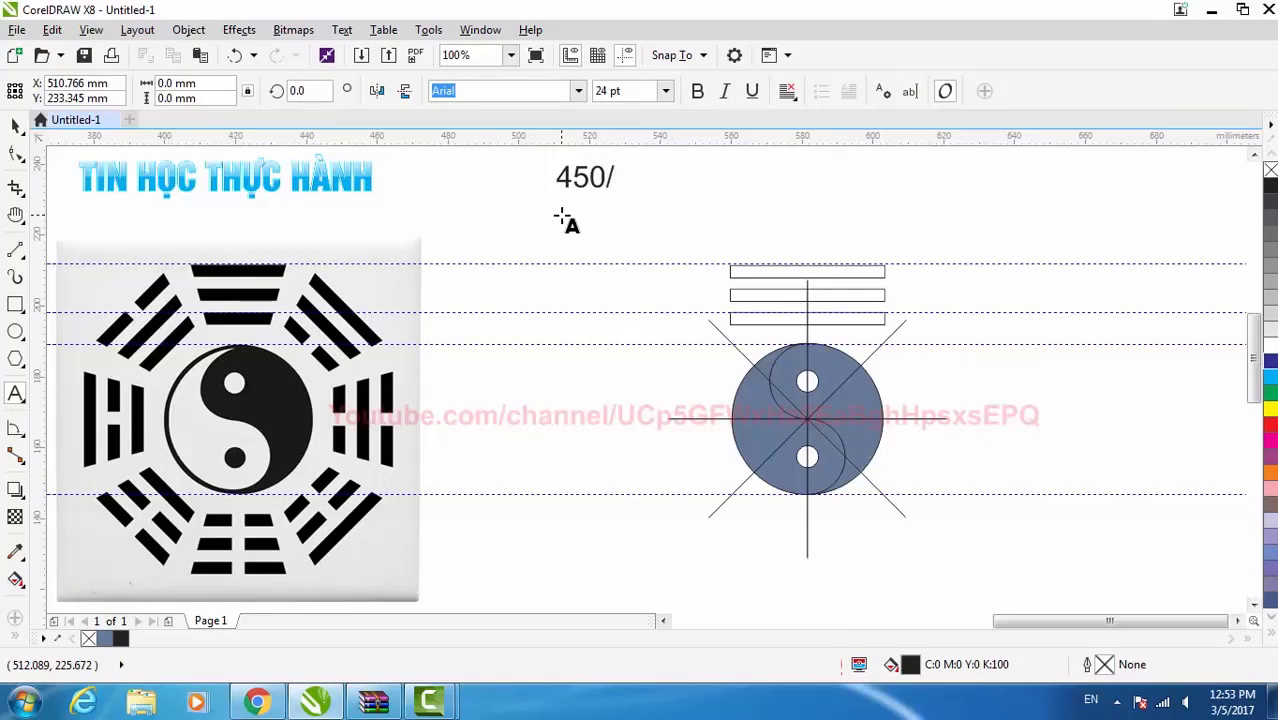
{"action": "type", "text": "2"}
{"action": "key", "text": "Escape"}
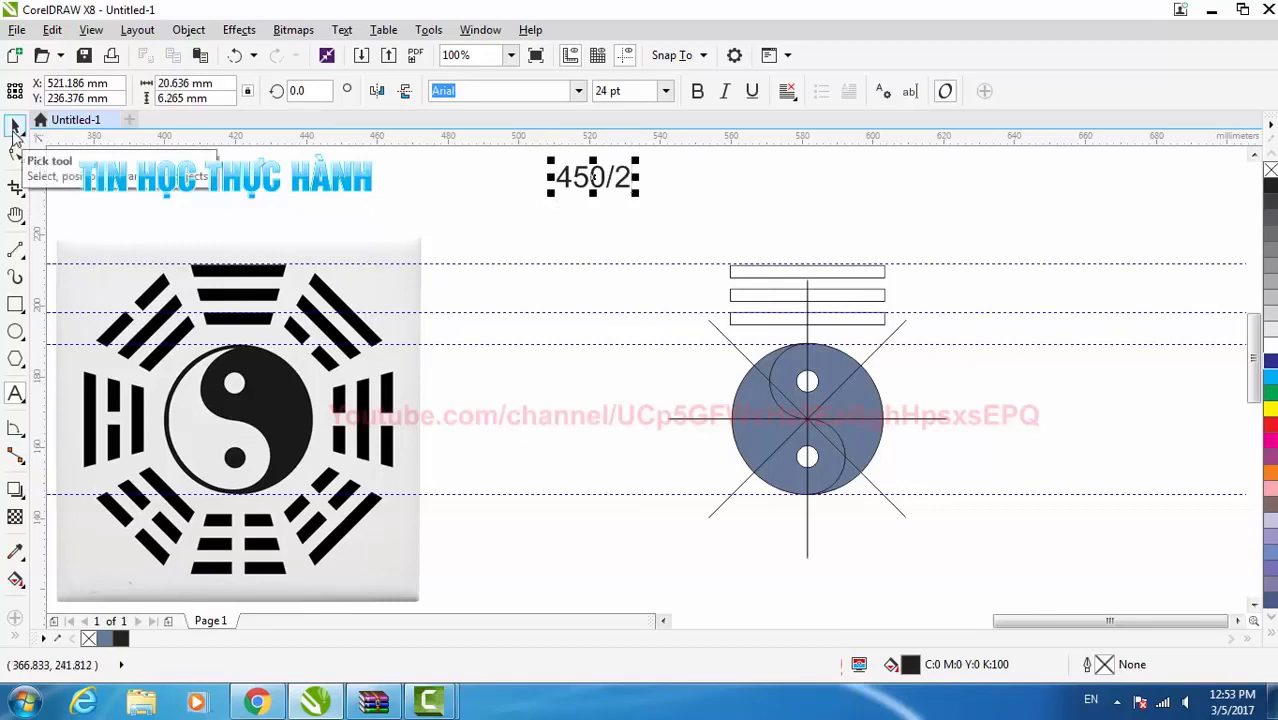
{"action": "left_click", "coordinate": [594, 180]}
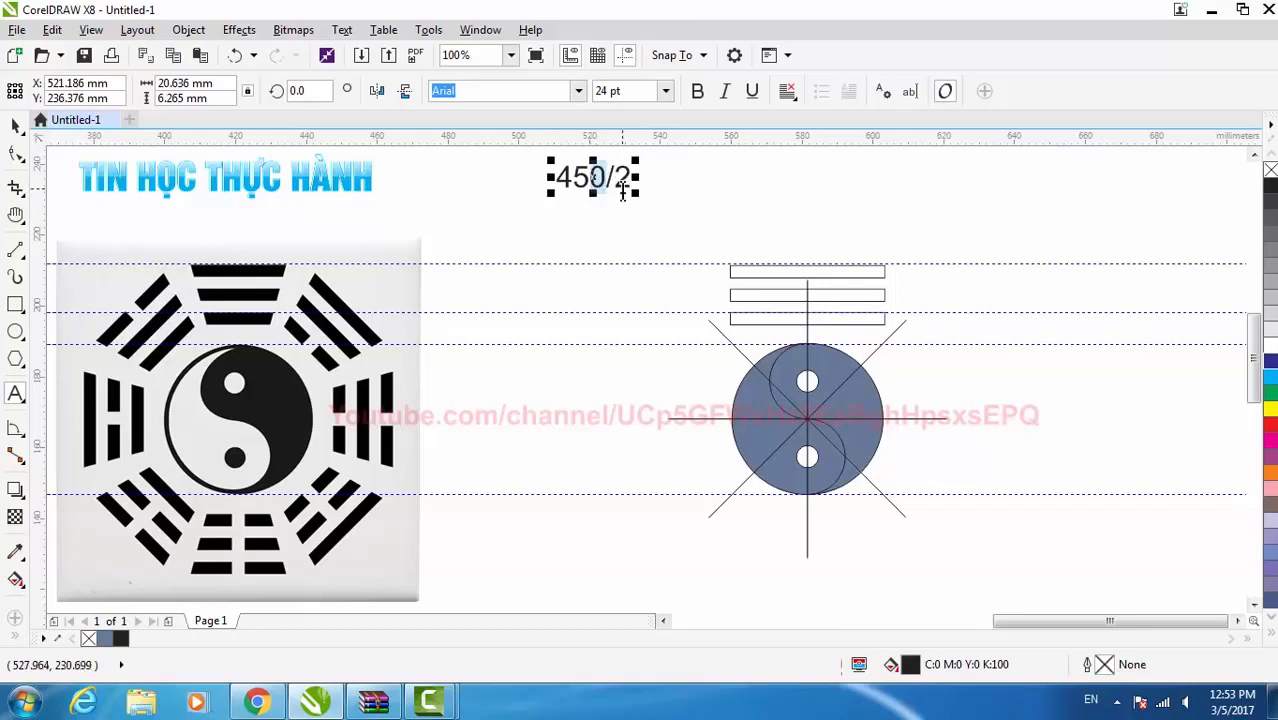
{"action": "left_click", "coordinate": [15, 125]}
{"action": "key", "text": "Delete"}
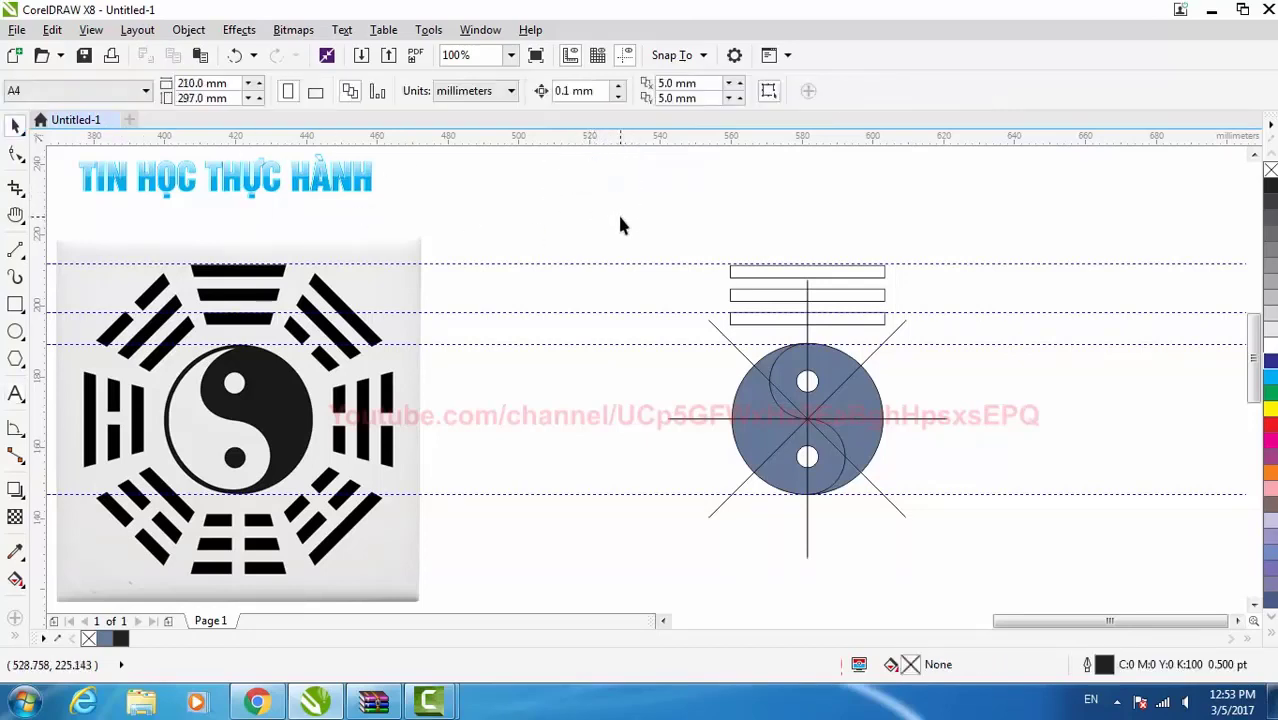
Rotate the radial lines to half of 45° by entering the angle as 45/2
{"action": "left_click", "coordinate": [718, 331]}
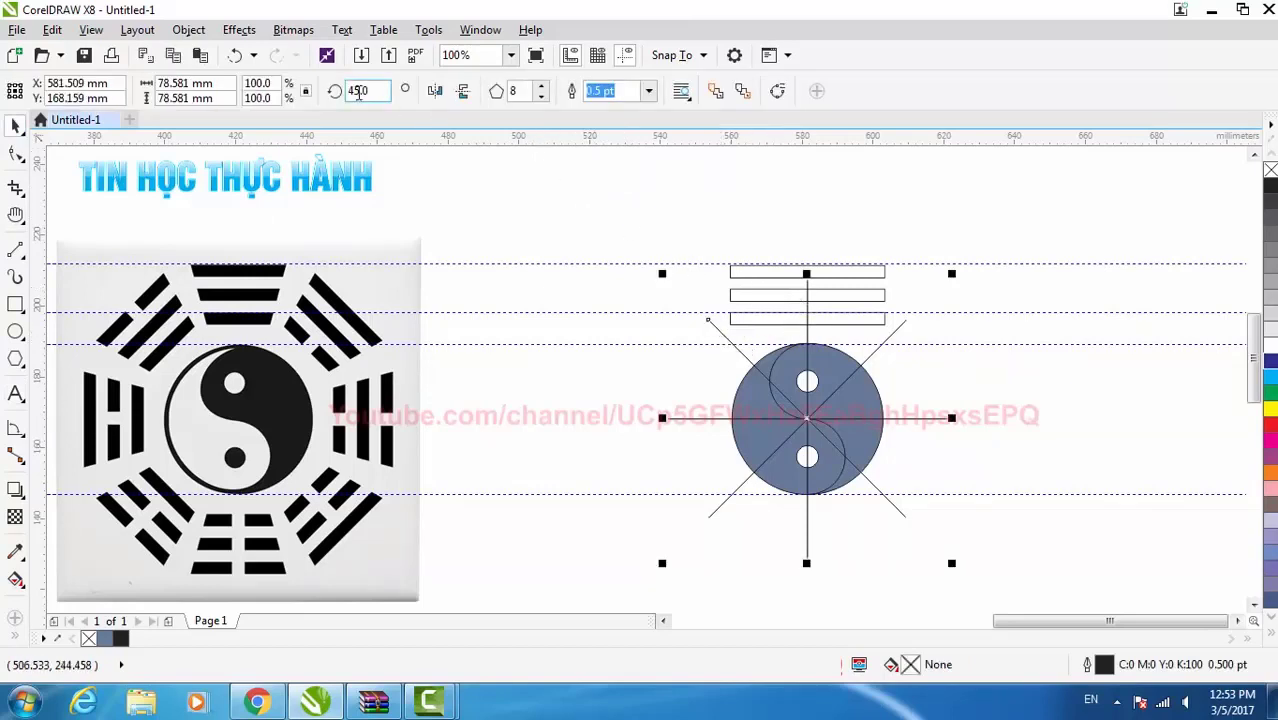
{"action": "key", "text": "BackSpace"}
{"action": "type", "text": "/2"}
{"action": "key", "text": "Return"}
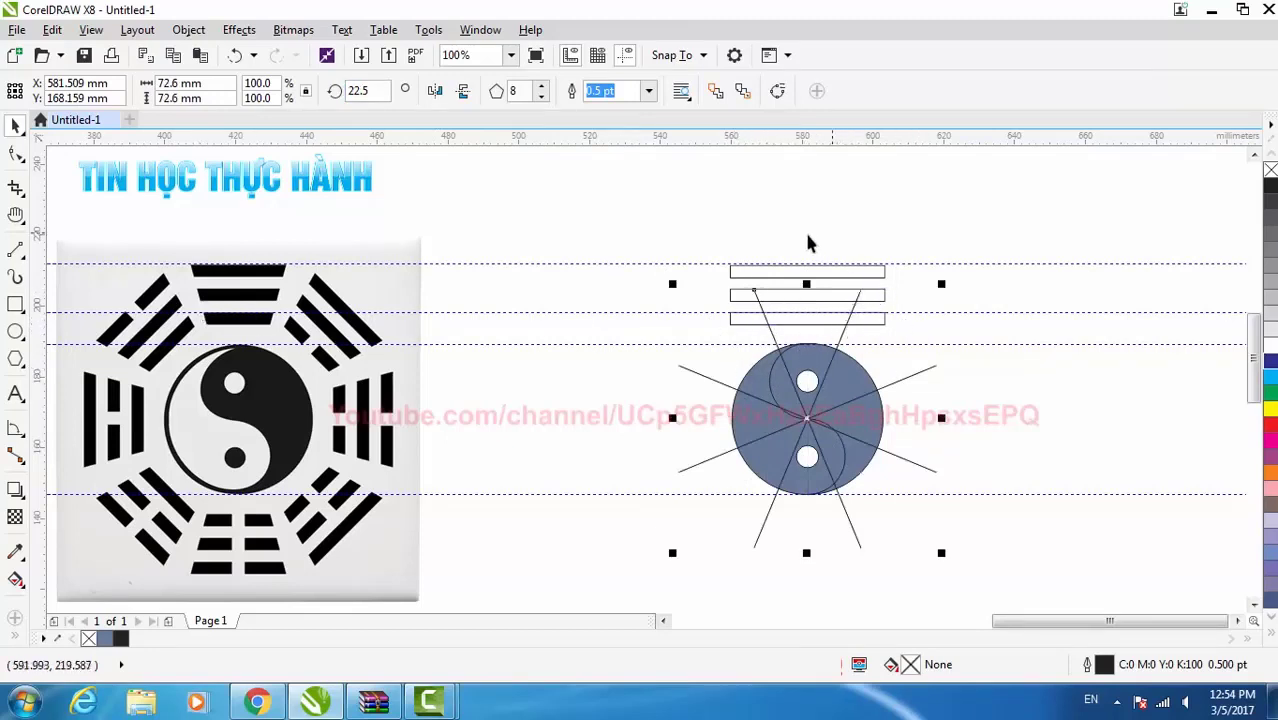
{"action": "left_click", "coordinate": [880, 273]}
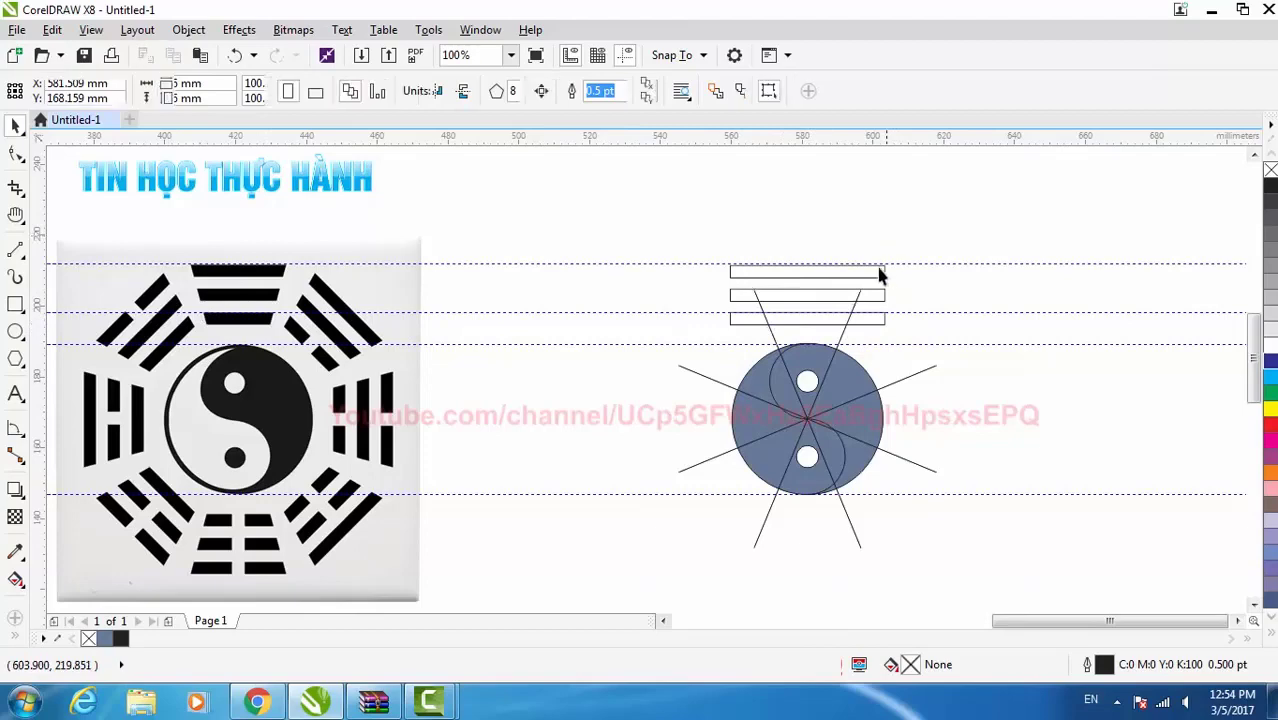
Enlarge the radial lines evenly about their centre to about 108.7 mm so they extend past the trigram's top bar
{"action": "left_click", "coordinate": [908, 382]}
{"action": "scroll", "coordinate": [900, 372], "scroll_direction": "down", "scroll_amount": 2}
{"action": "scroll", "coordinate": [860, 330], "scroll_direction": "up", "scroll_amount": 2}
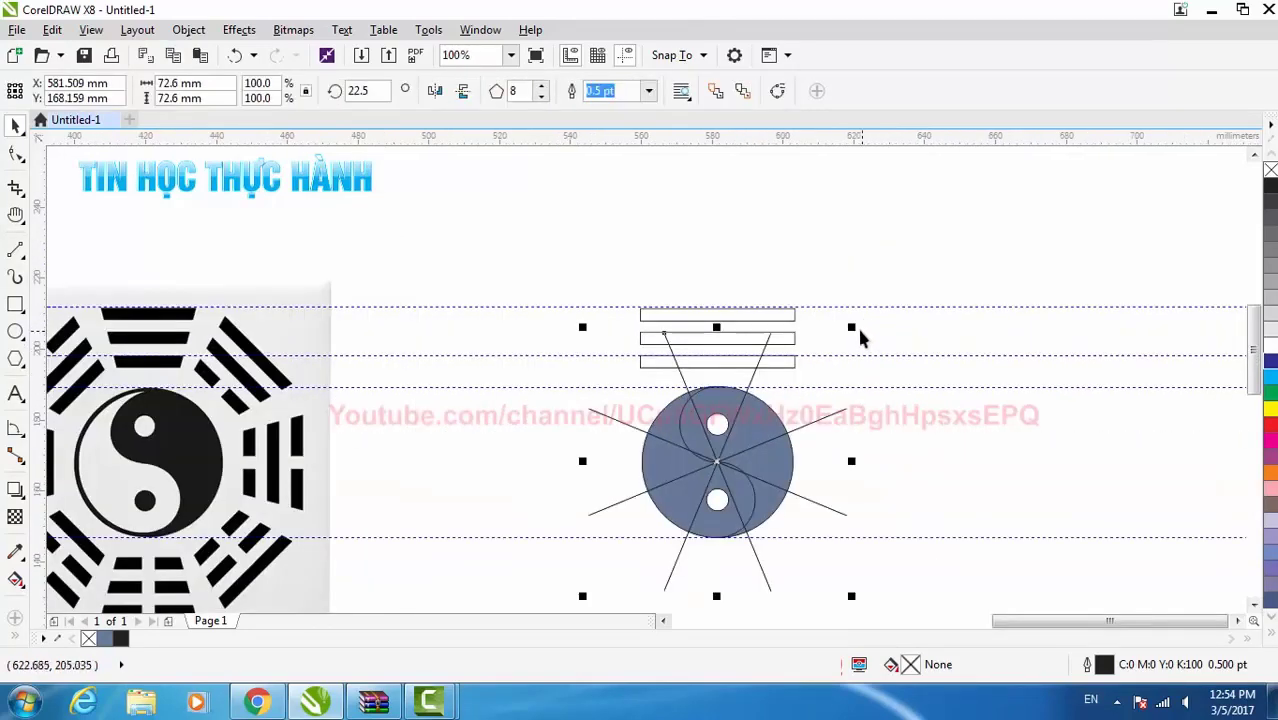
{"action": "left_click_drag", "start_coordinate": [856, 328], "coordinate": [932, 264]}
{"action": "scroll", "coordinate": [897, 250], "scroll_direction": "down", "scroll_amount": 2}
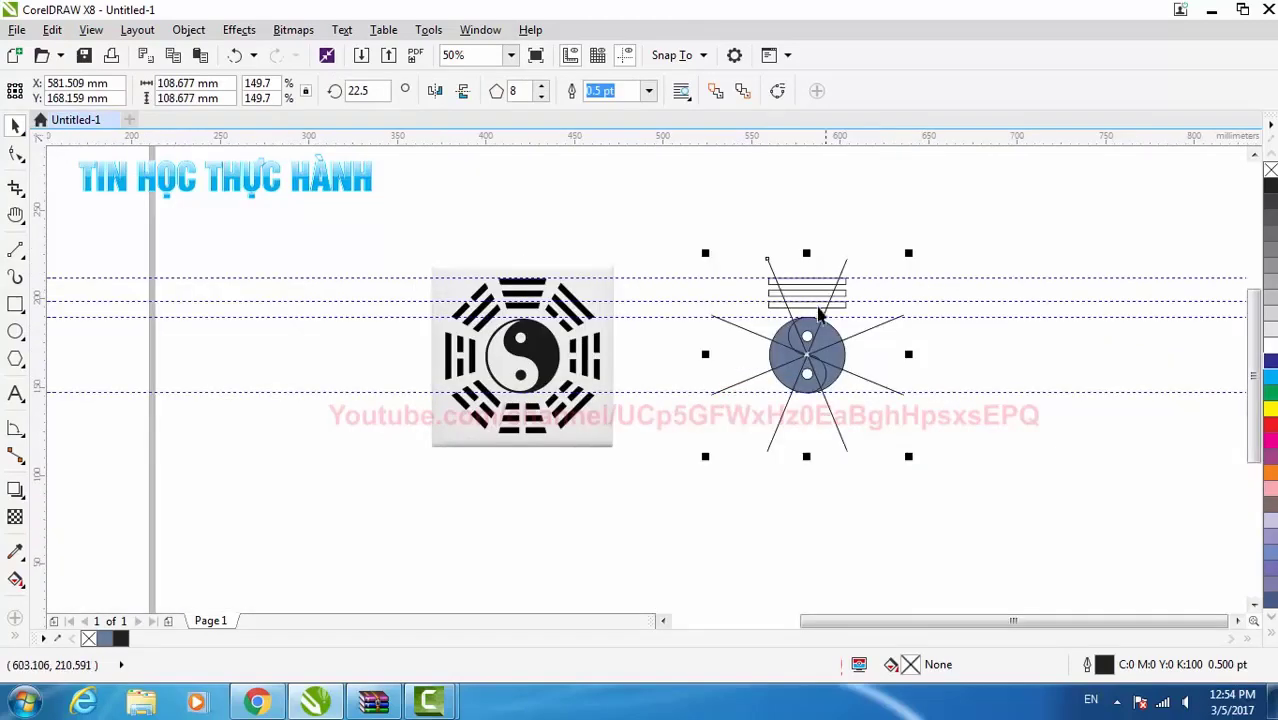
{"action": "left_click", "coordinate": [790, 237]}
{"action": "scroll", "coordinate": [810, 297], "scroll_direction": "up", "scroll_amount": 2}
{"action": "scroll", "coordinate": [806, 292], "scroll_direction": "up", "scroll_amount": 1}
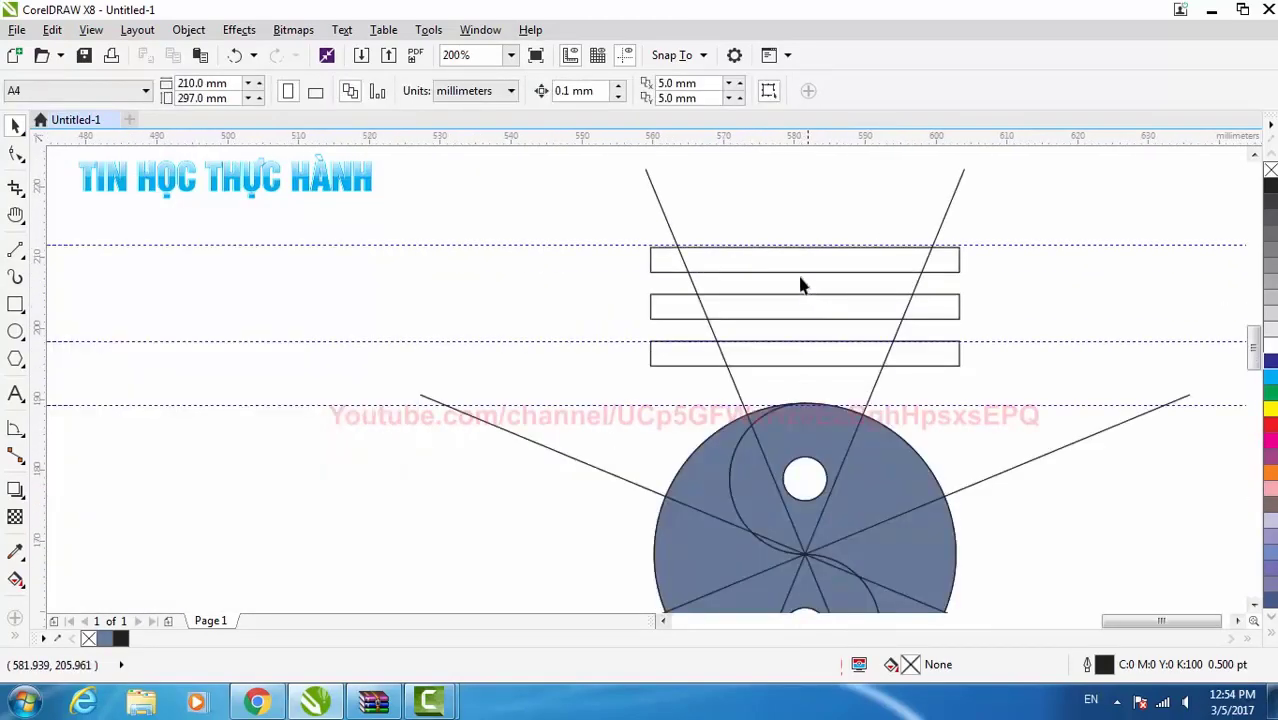
{"action": "scroll", "coordinate": [700, 220], "scroll_direction": "down", "scroll_amount": 1}
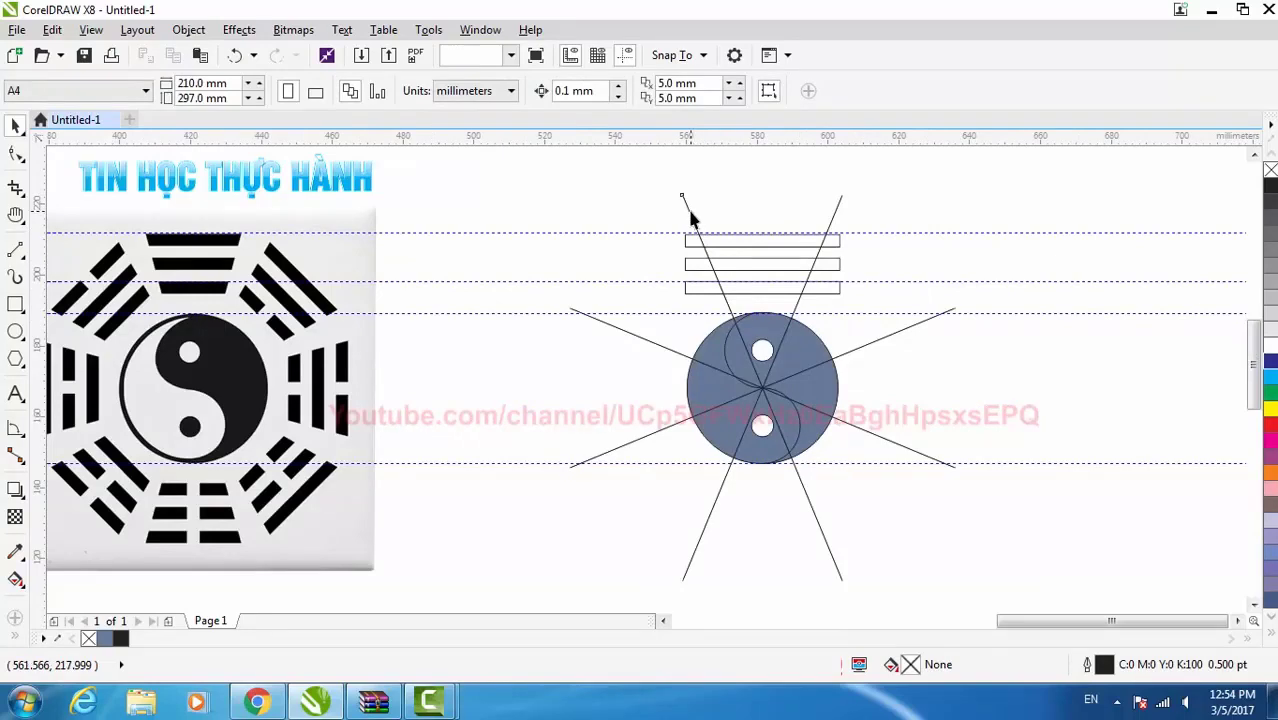
Try moving the radial lines about 57 mm to the right of the circle and undo the move
{"action": "left_click", "coordinate": [690, 212]}
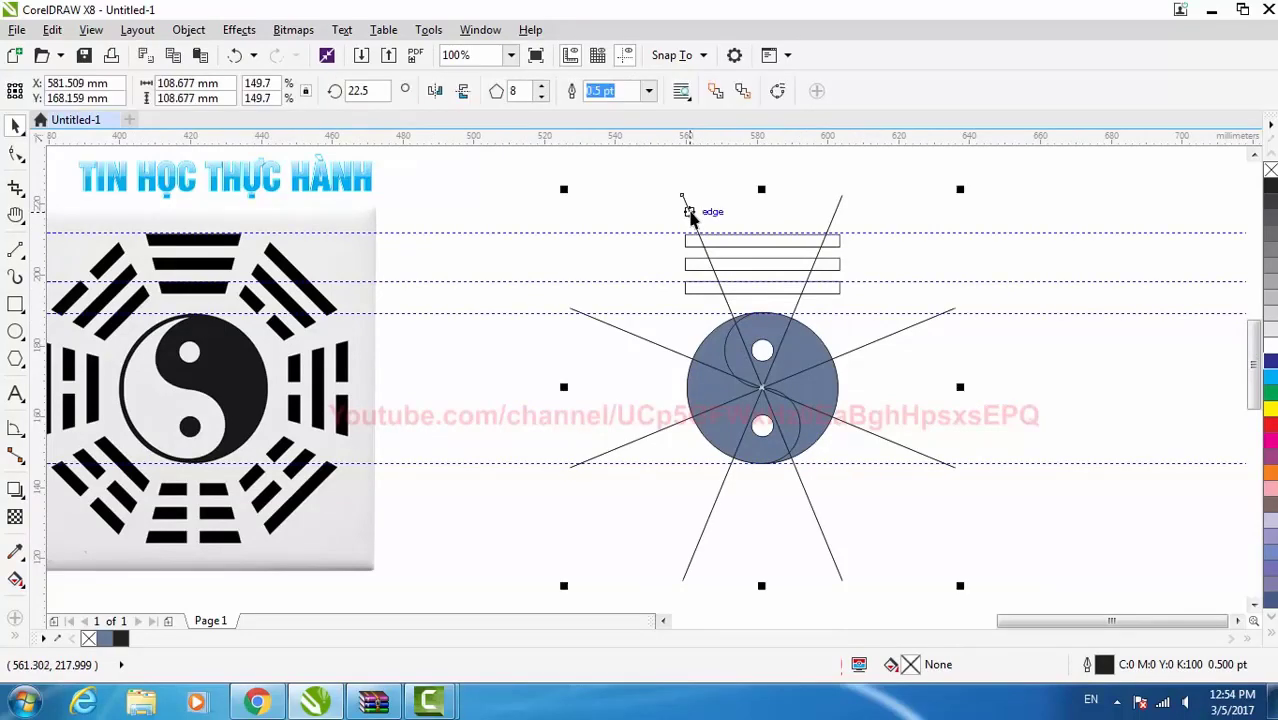
{"action": "scroll", "coordinate": [731, 225], "scroll_direction": "down", "scroll_amount": 2}
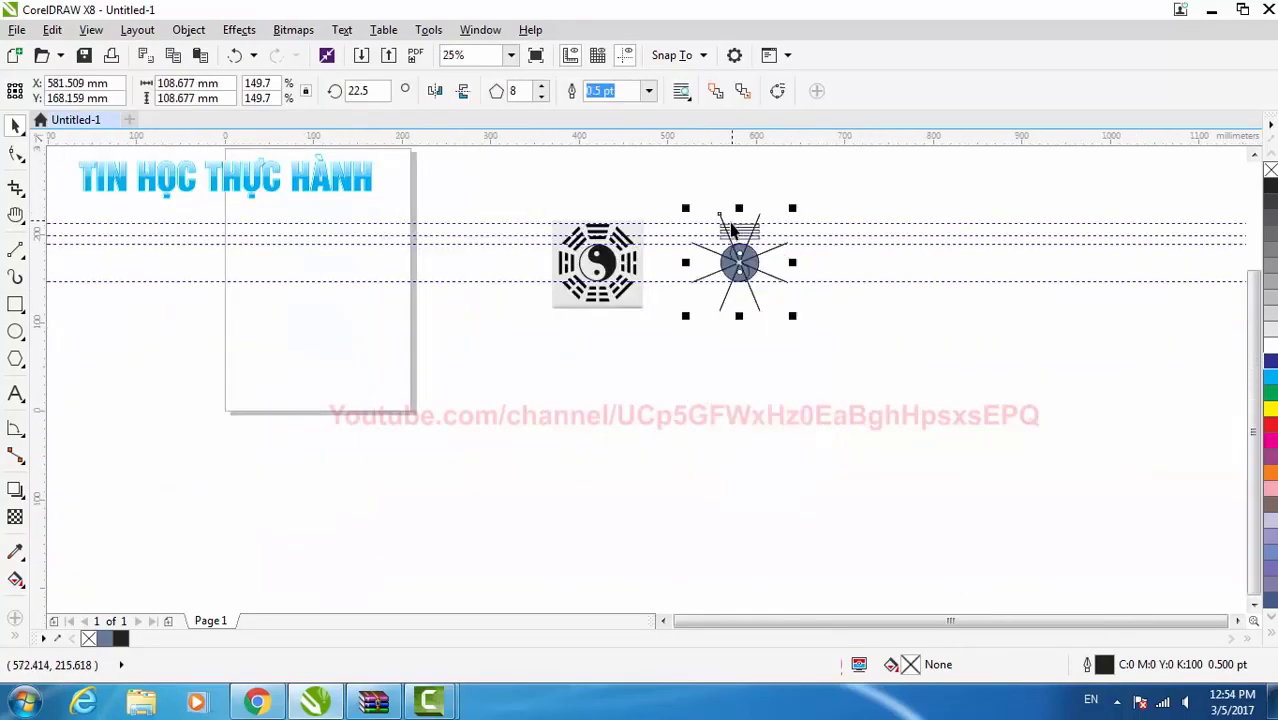
{"action": "scroll", "coordinate": [745, 258], "scroll_direction": "up", "scroll_amount": 2}
{"action": "left_click_drag", "start_coordinate": [712, 293], "coordinate": [913, 295]}
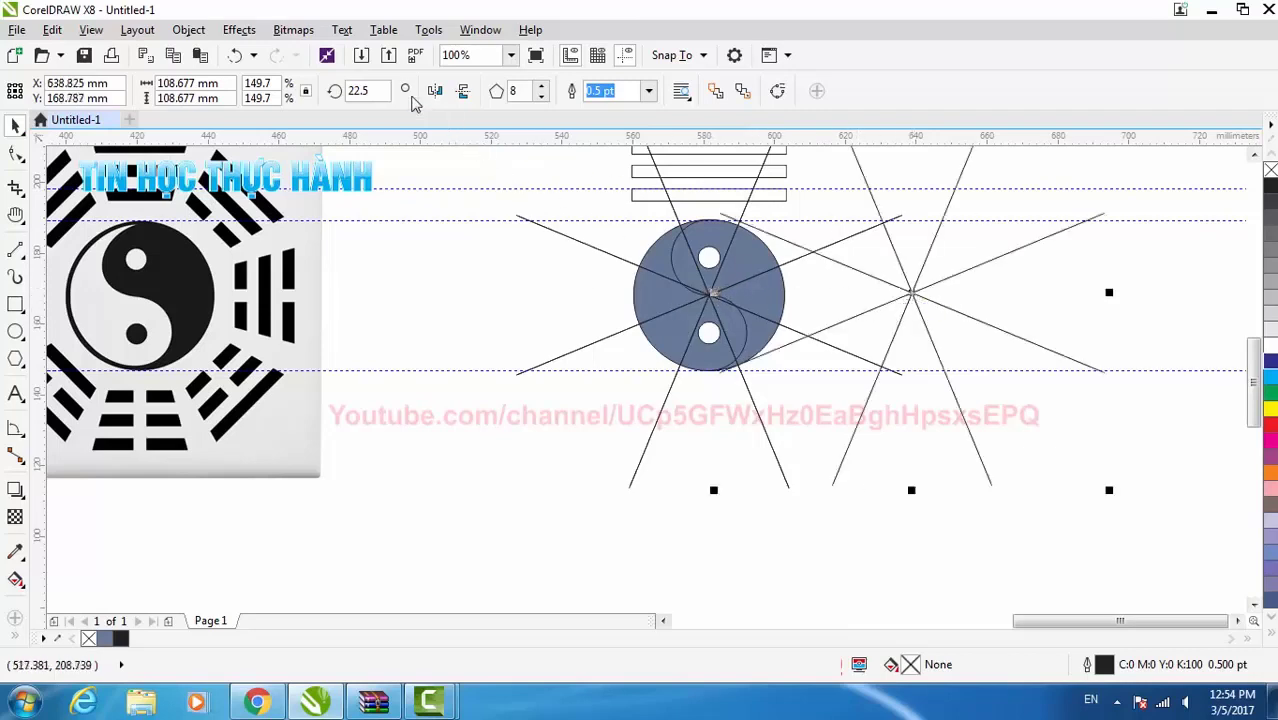
{"action": "left_click", "coordinate": [232, 56]}
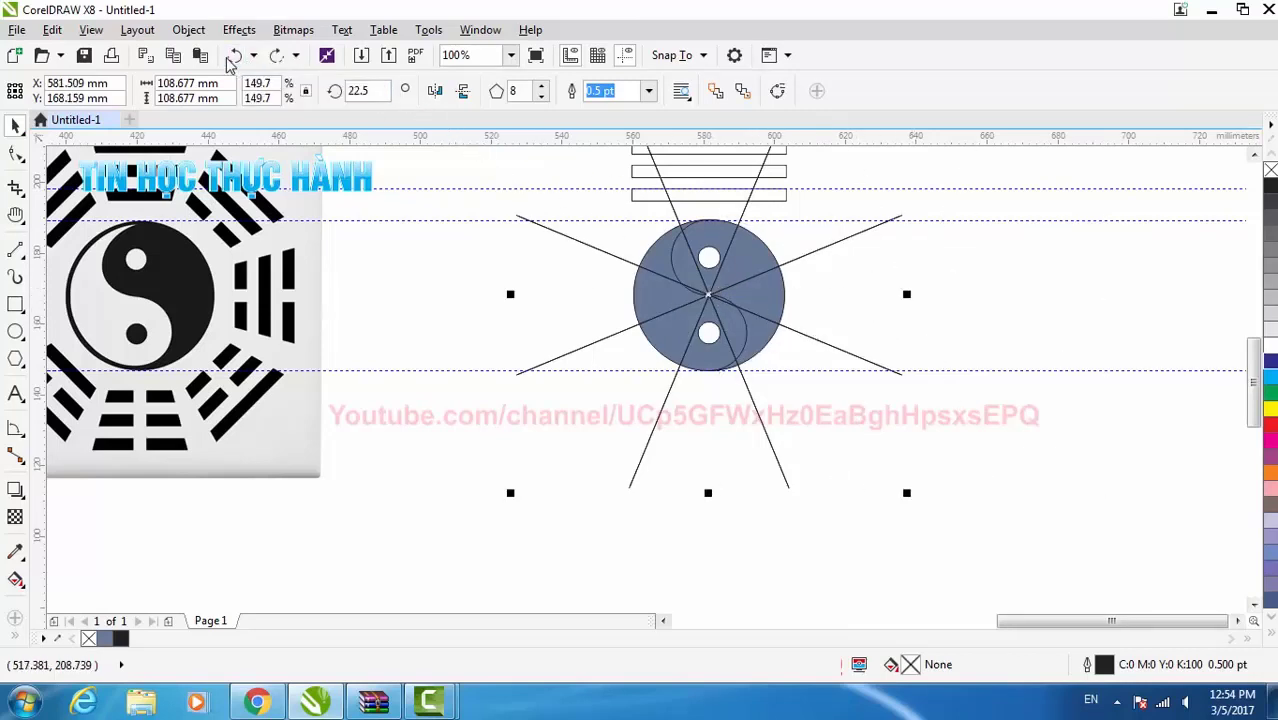
{"action": "left_click", "coordinate": [493, 424]}
{"action": "scroll", "coordinate": [662, 279], "scroll_direction": "down", "scroll_amount": 3}
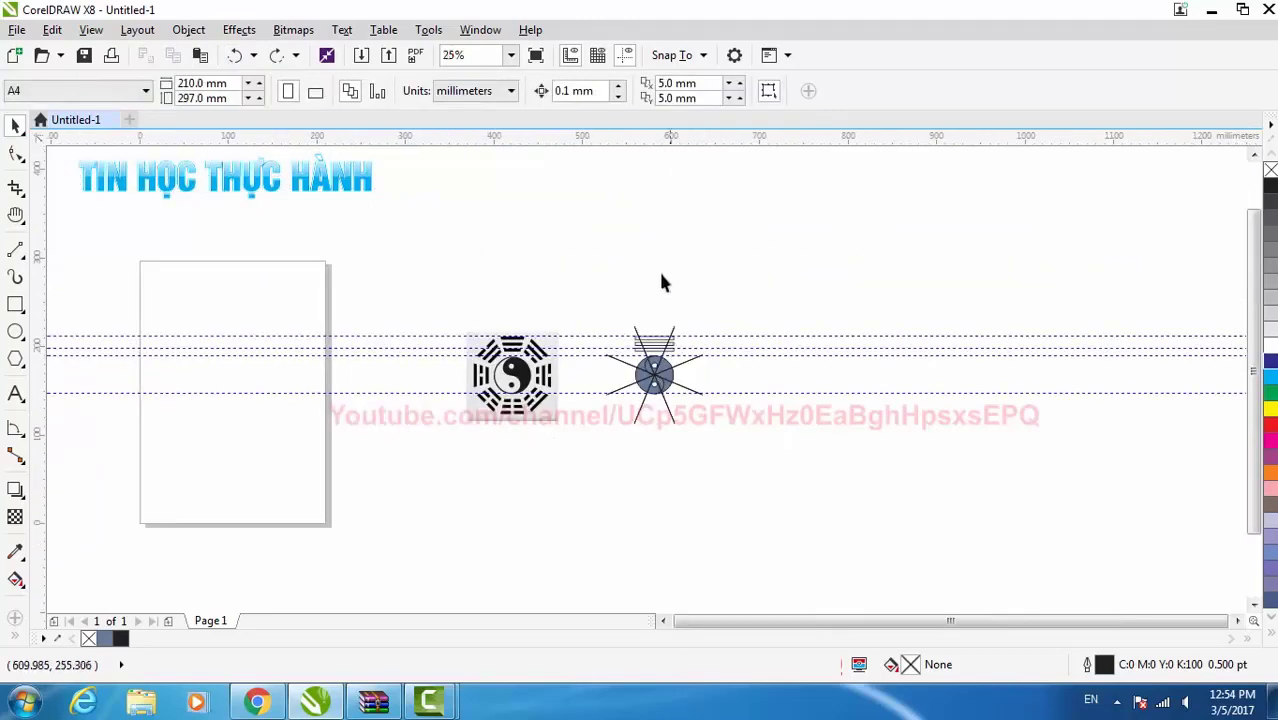
Write the note "22.5+2.5=25" in 24 pt Arial above the trigram bars
{"action": "scroll", "coordinate": [668, 365], "scroll_direction": "up", "scroll_amount": 3}
{"action": "scroll", "coordinate": [686, 440], "scroll_direction": "up", "scroll_amount": 2}
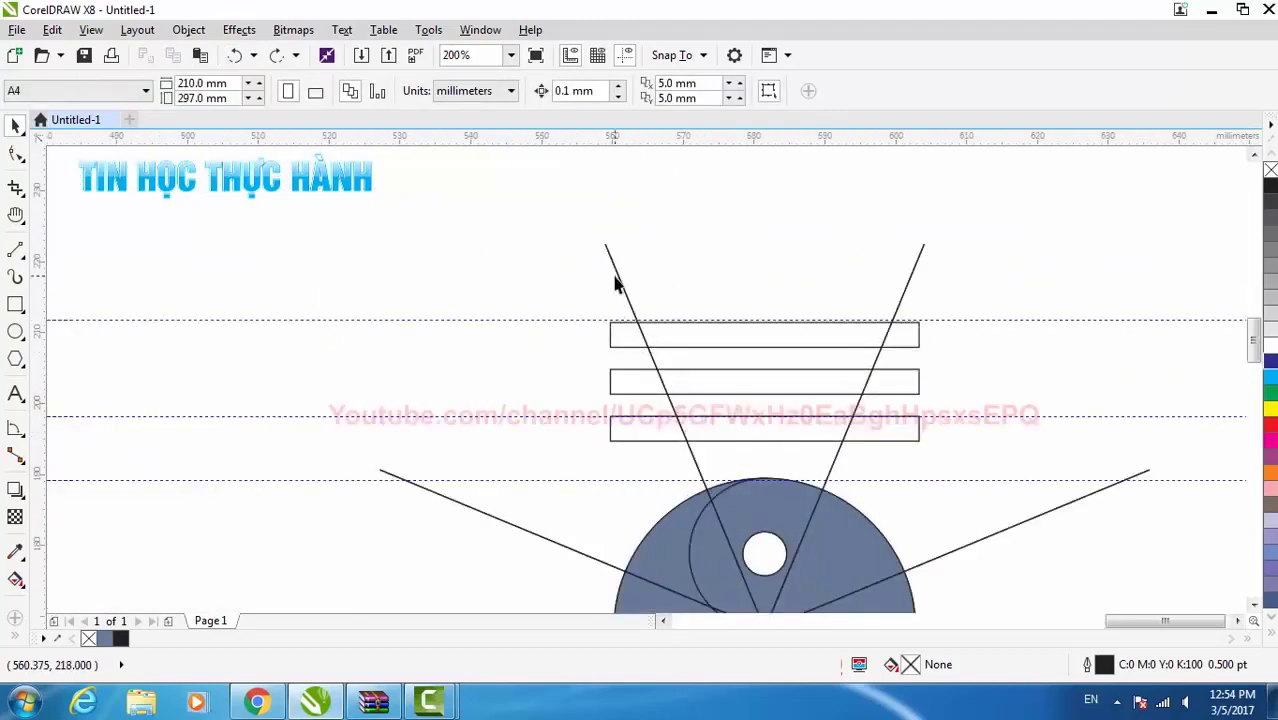
{"action": "left_click", "coordinate": [615, 270]}
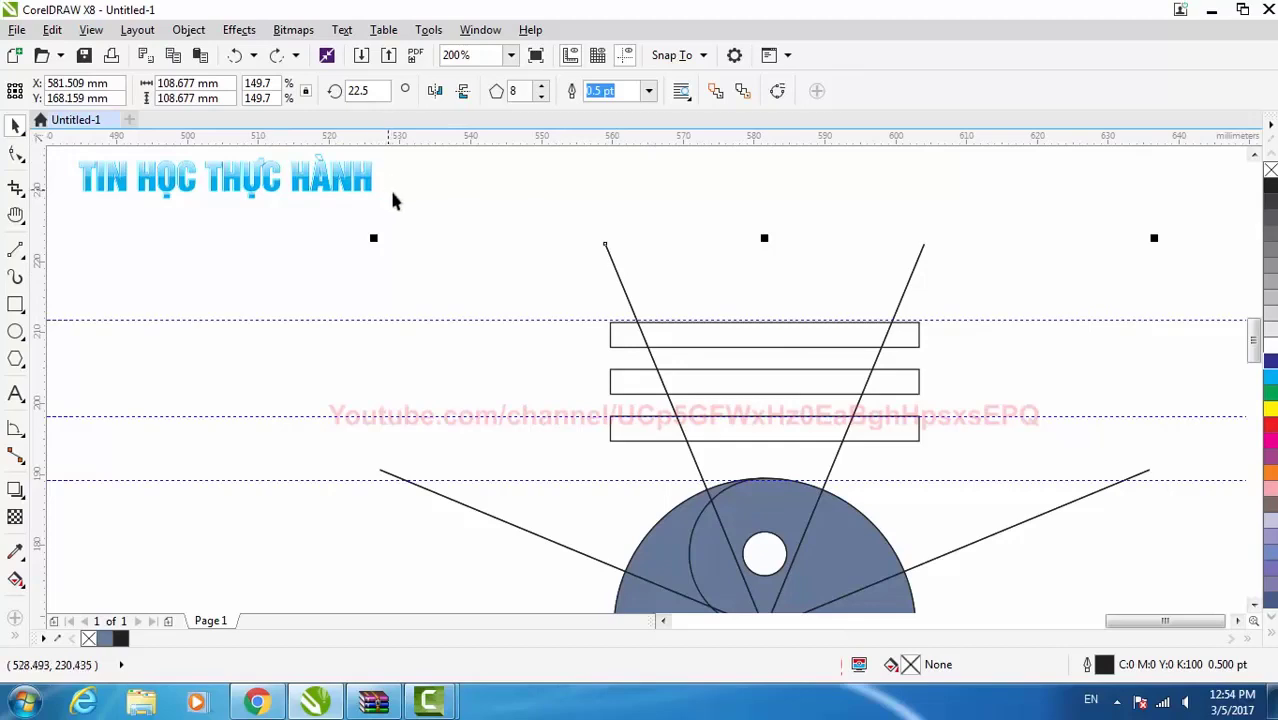
{"action": "key", "text": "F8"}
{"action": "left_click", "coordinate": [456, 208]}
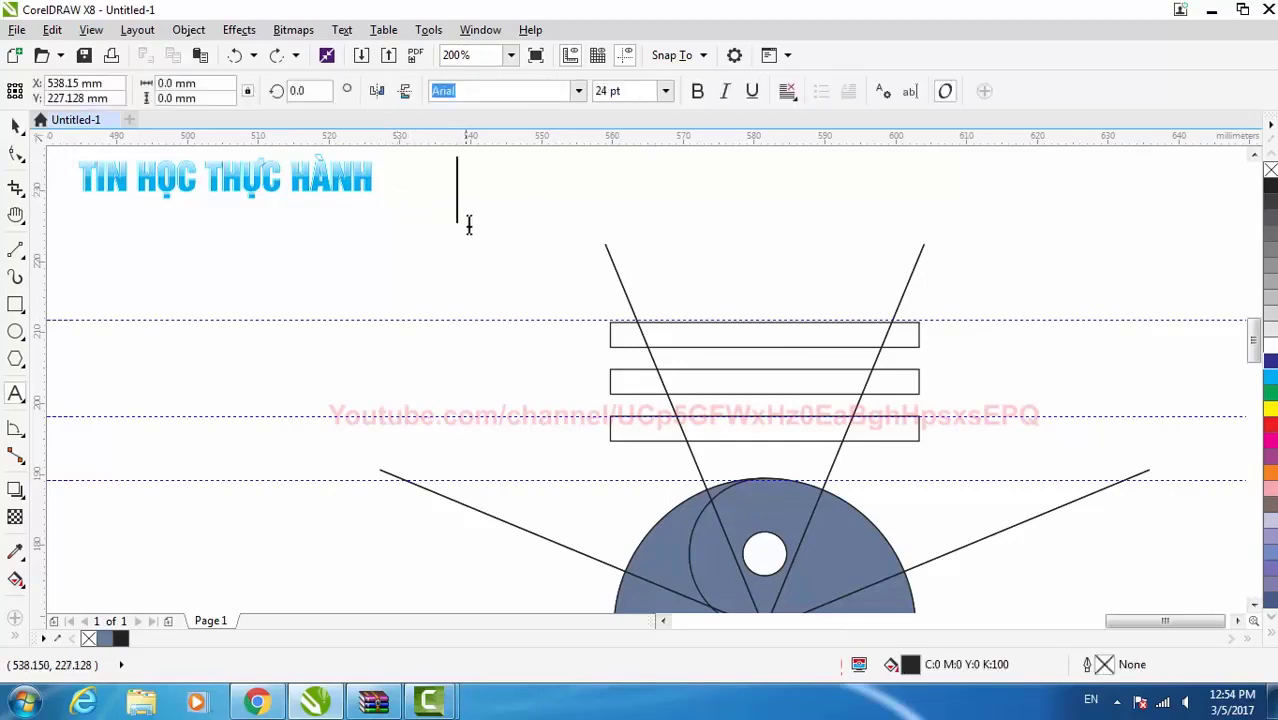
{"action": "type", "text": "22."}
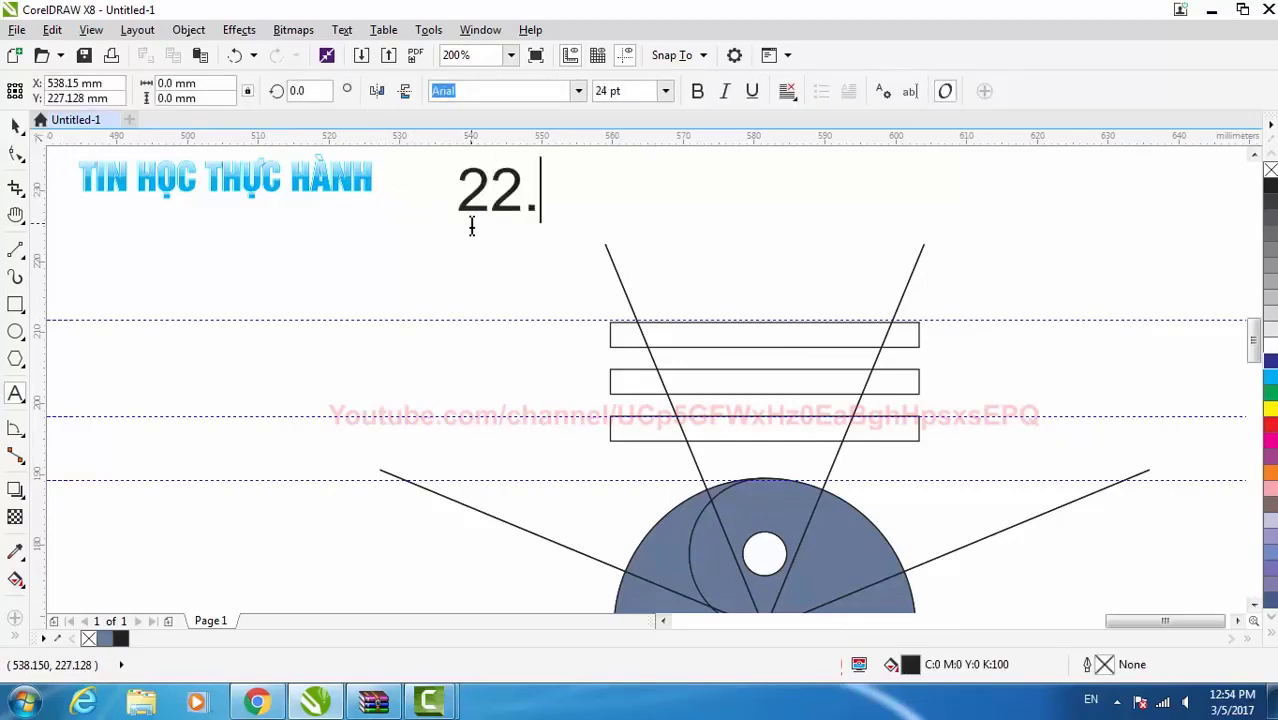
{"action": "type", "text": "5+"}
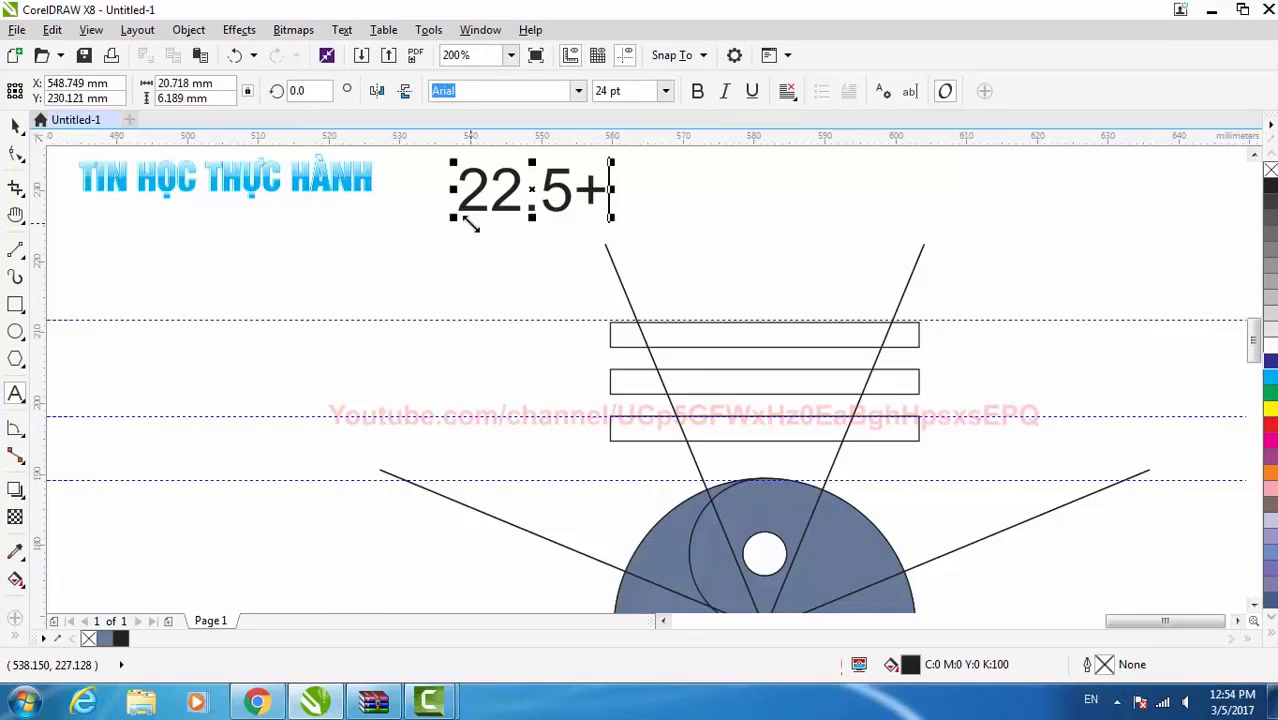
{"action": "type", "text": "2.5"}
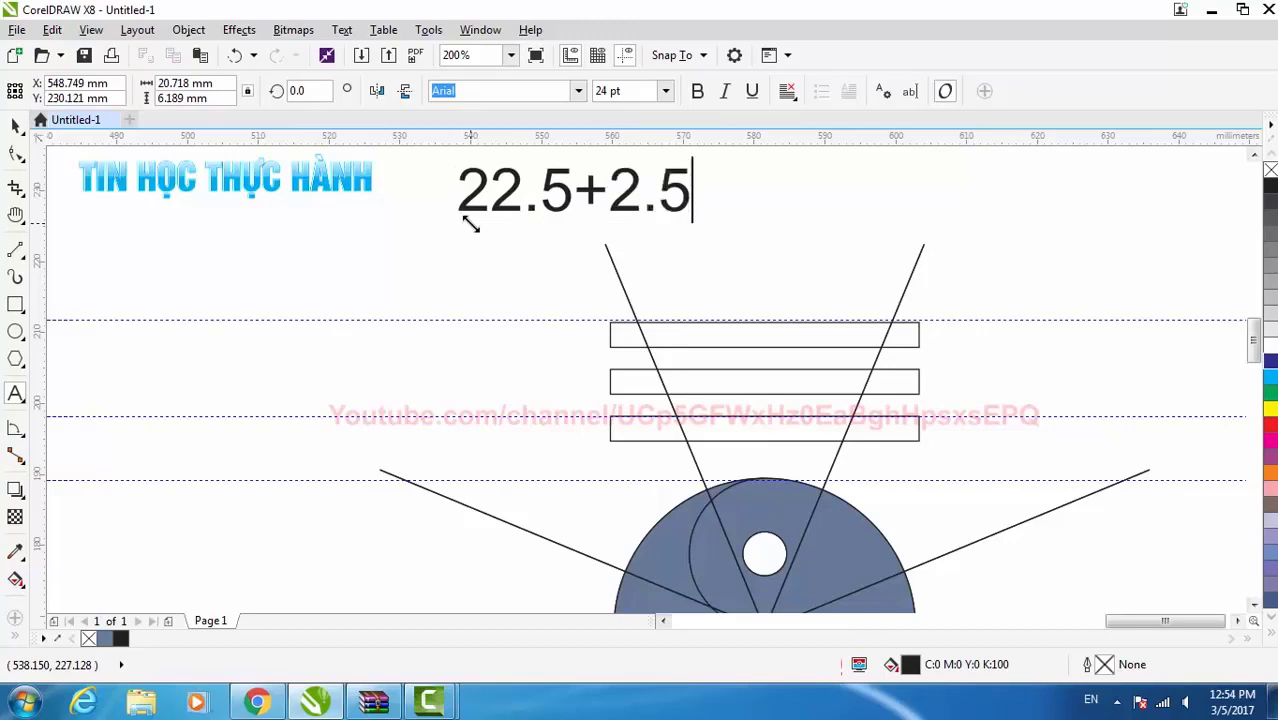
{"action": "type", "text": "=25"}
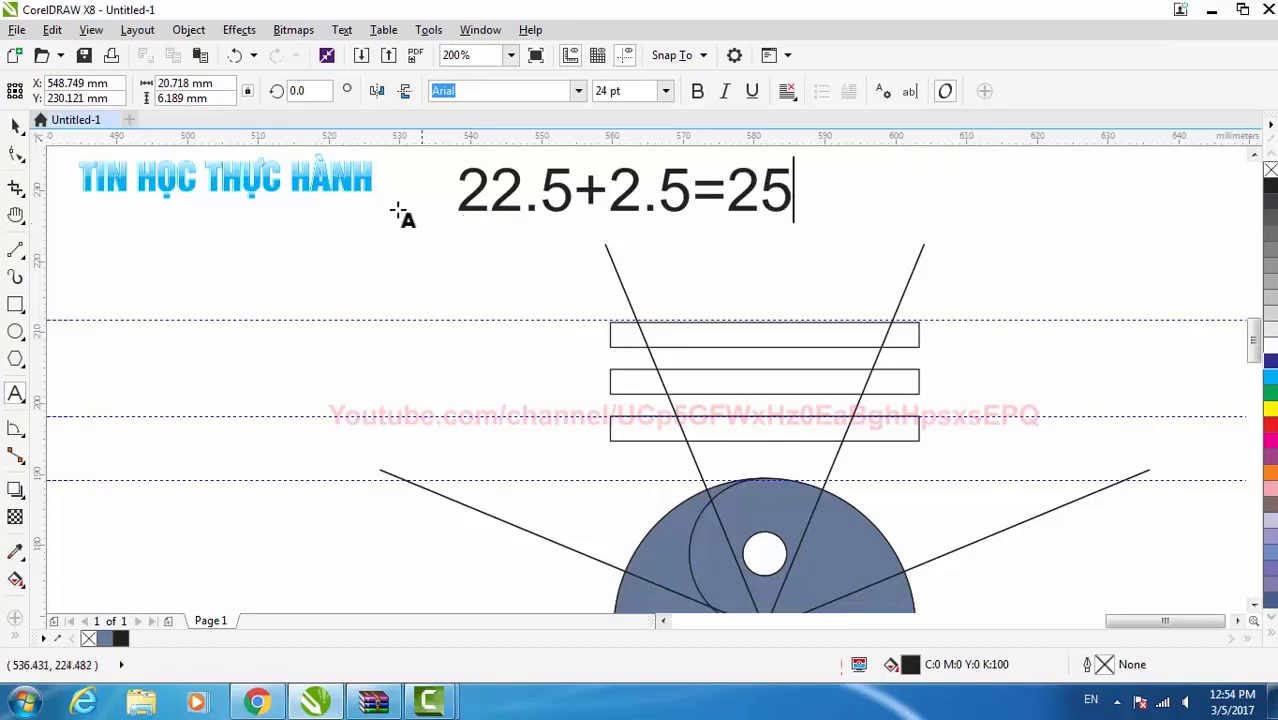
{"action": "left_click", "coordinate": [15, 127]}
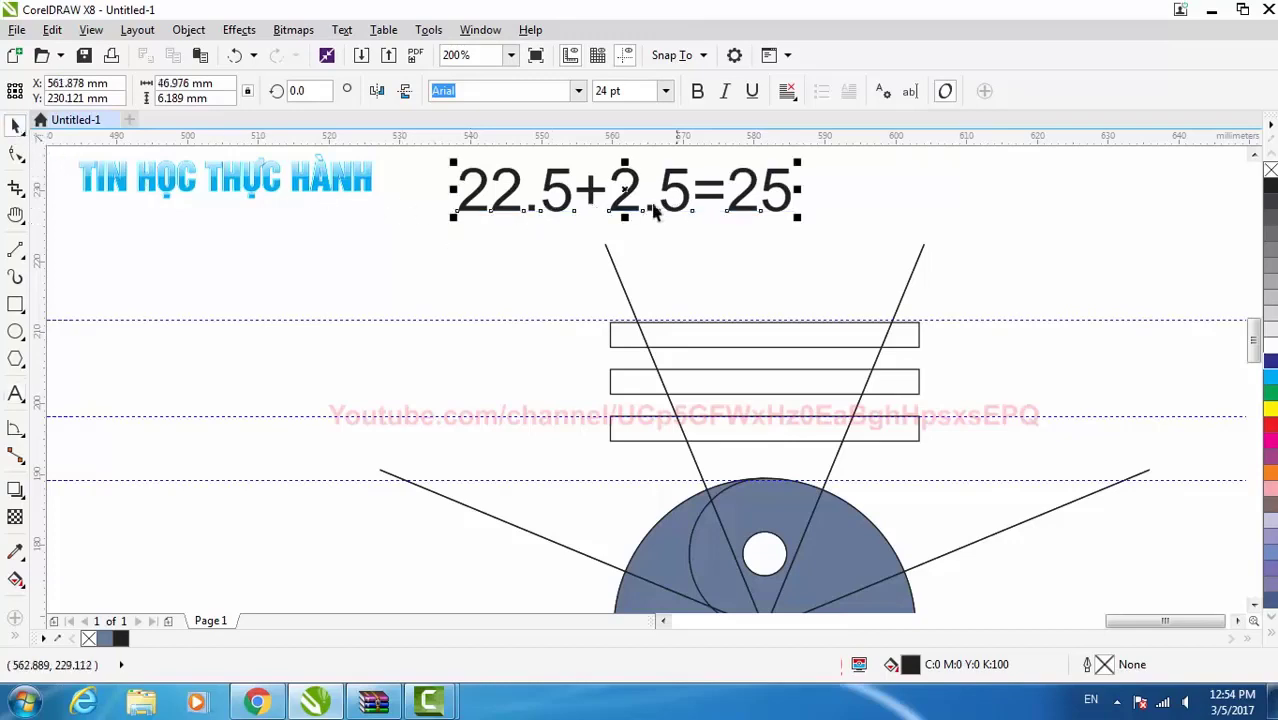
Duplicate the radial lines in place and set the copy's rotation angle to 25°
{"action": "left_click", "coordinate": [610, 260]}
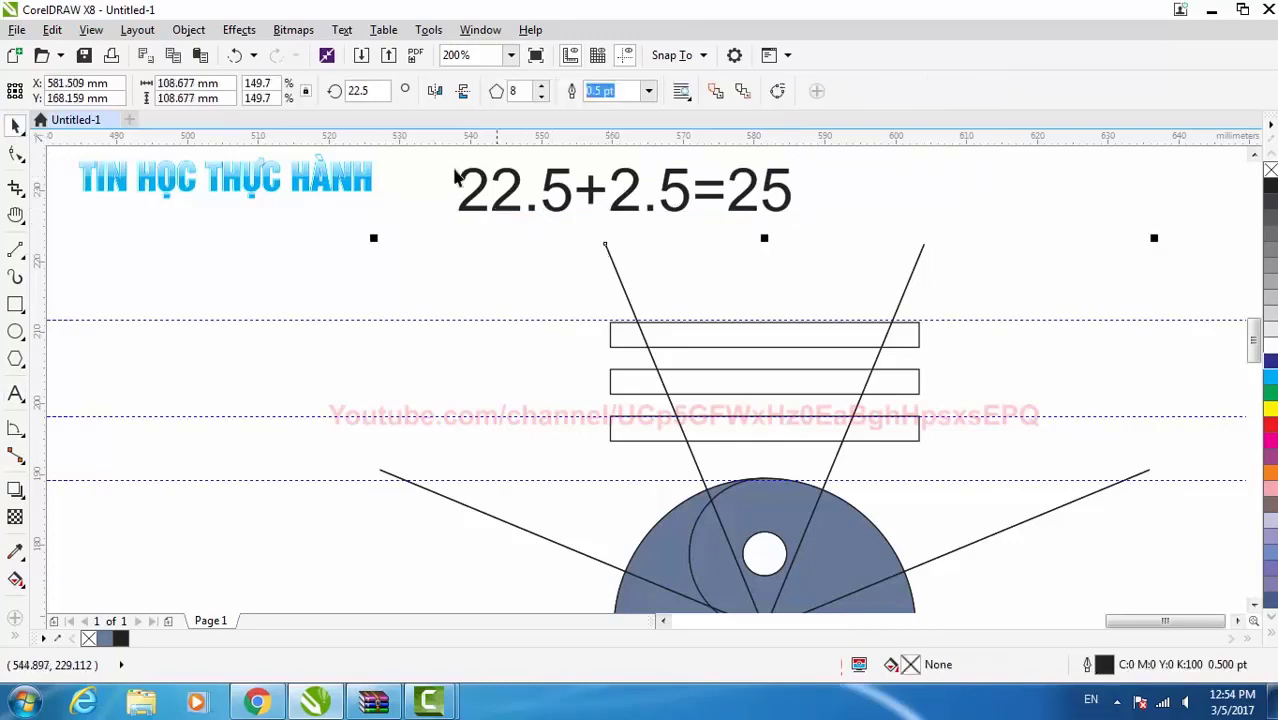
{"action": "left_click", "coordinate": [367, 90]}
{"action": "type", "text": "22.5"}
{"action": "key", "text": "Return"}
{"action": "type", "text": "25"}
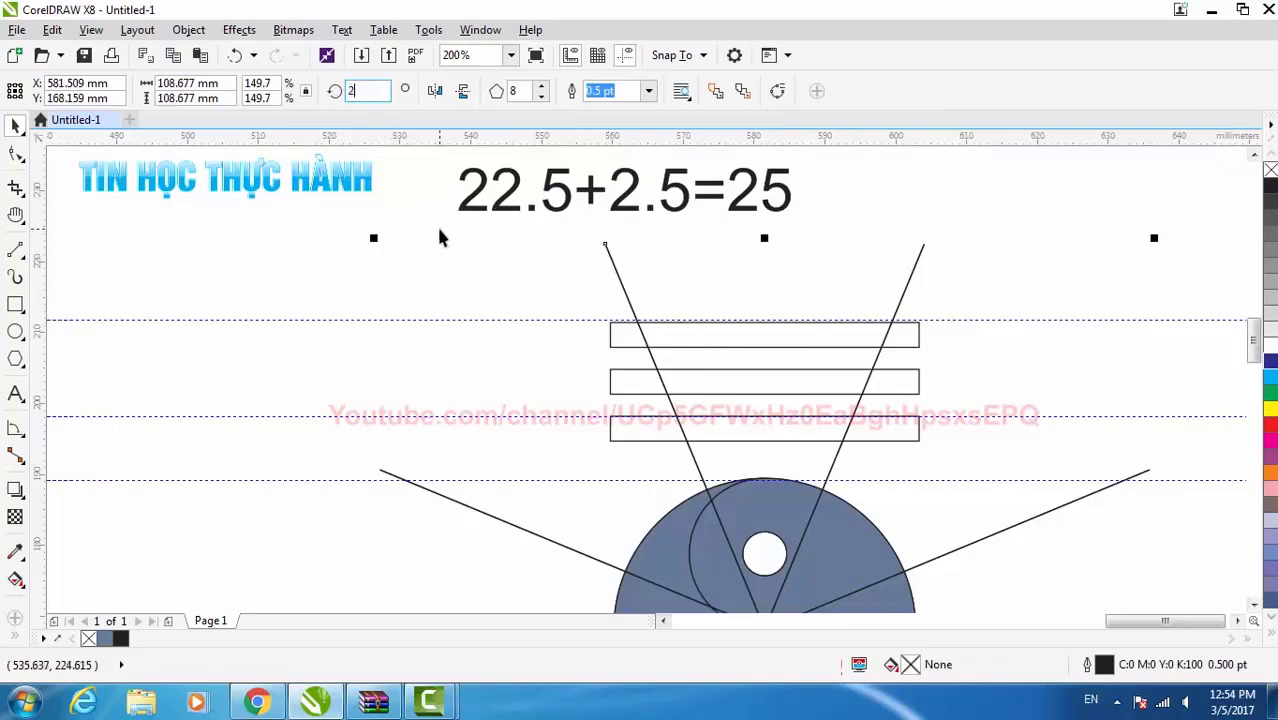
{"action": "key", "text": "Return"}
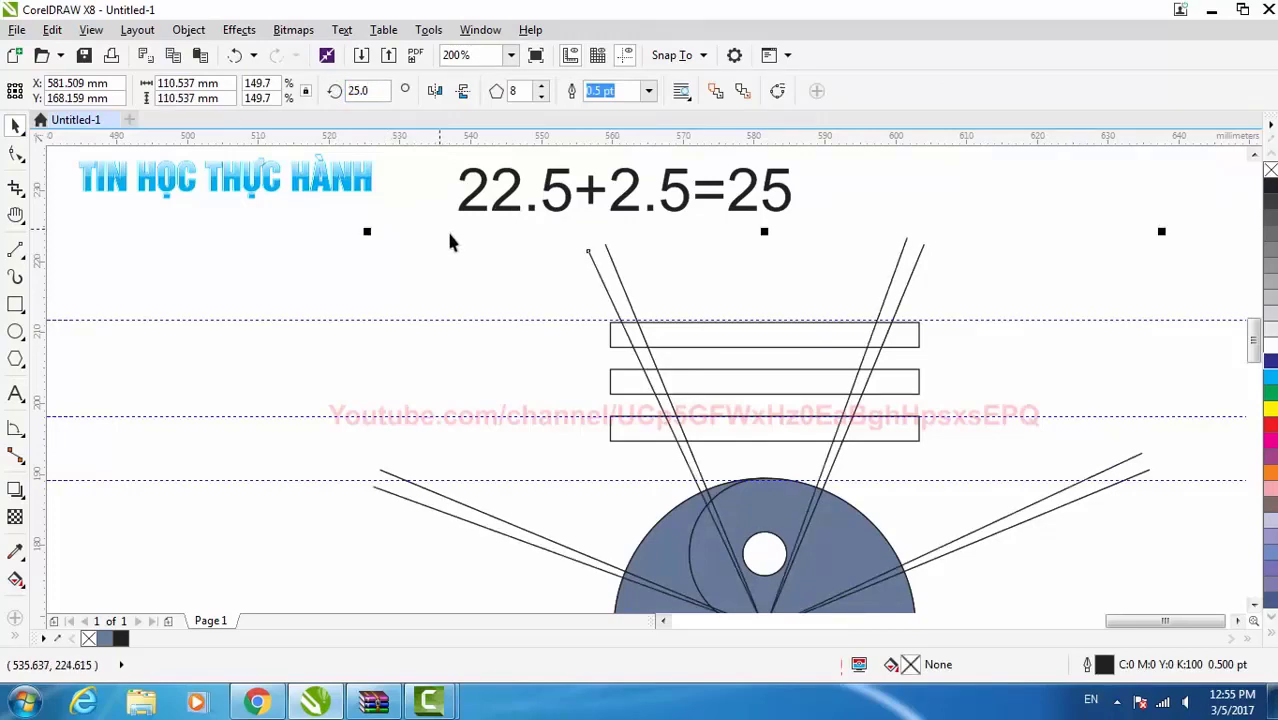
{"action": "key", "text": "ctrl+z"}
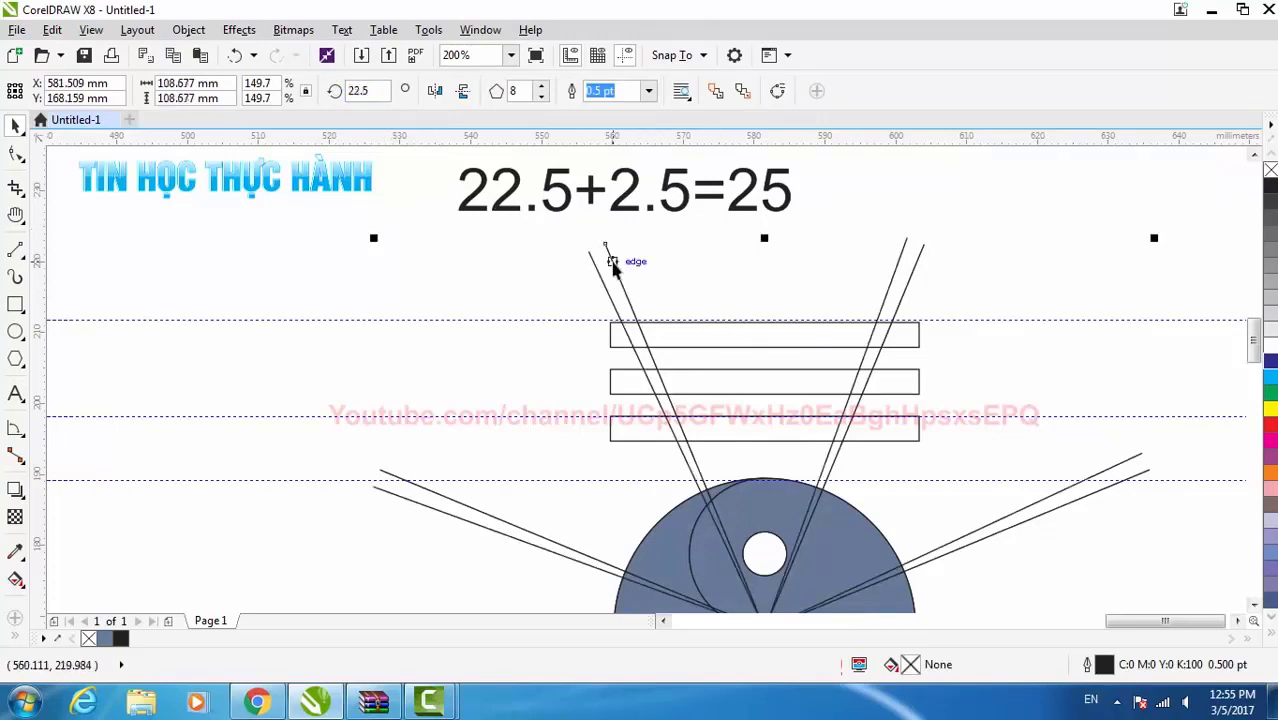
Edit the angle note above the trigram bars to read "22.5-2.5=20"
{"action": "left_click", "coordinate": [595, 195]}
{"action": "double_click", "coordinate": [605, 195]}
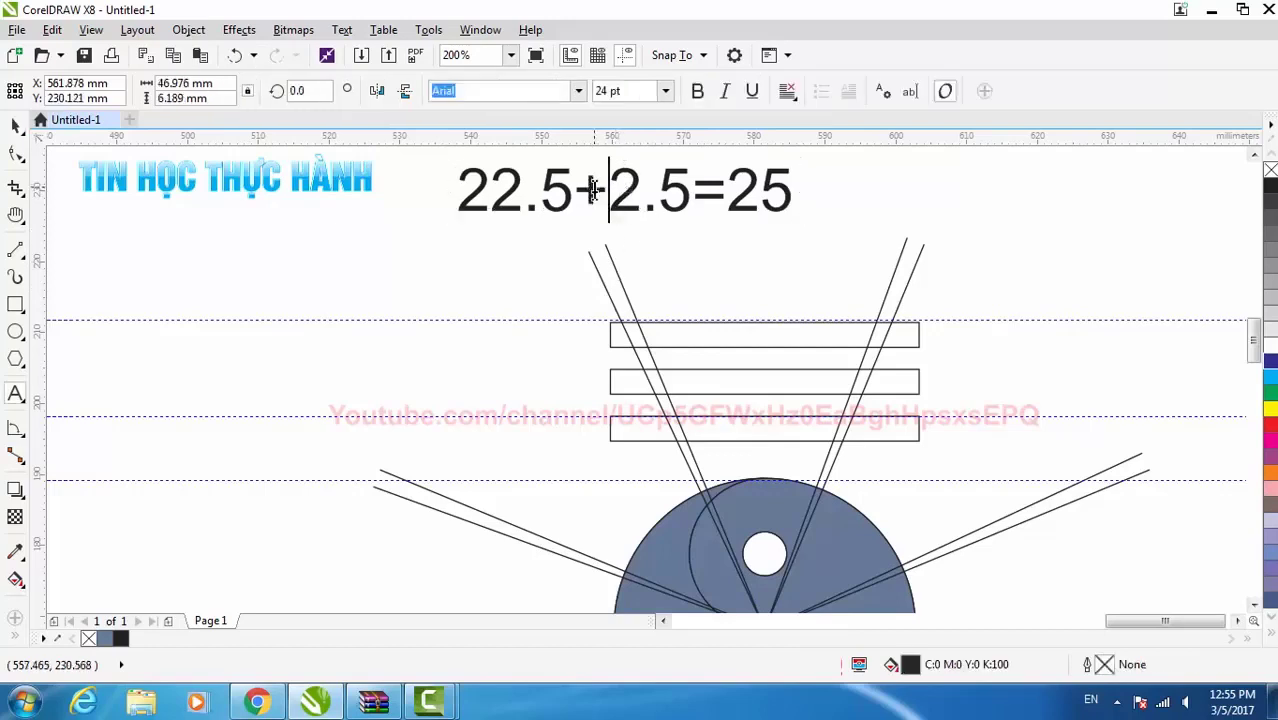
{"action": "left_click_drag", "start_coordinate": [574, 195], "coordinate": [607, 240]}
{"action": "type", "text": "-"}
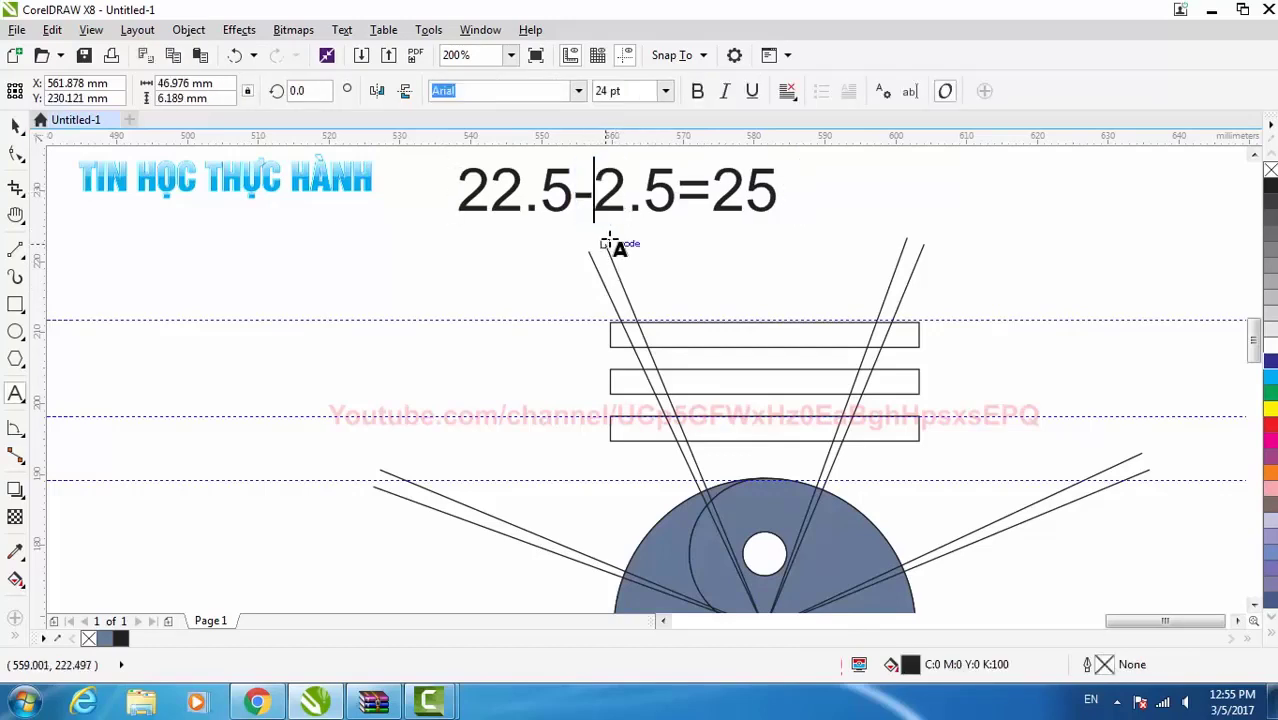
{"action": "left_click_drag", "start_coordinate": [745, 195], "coordinate": [782, 195]}
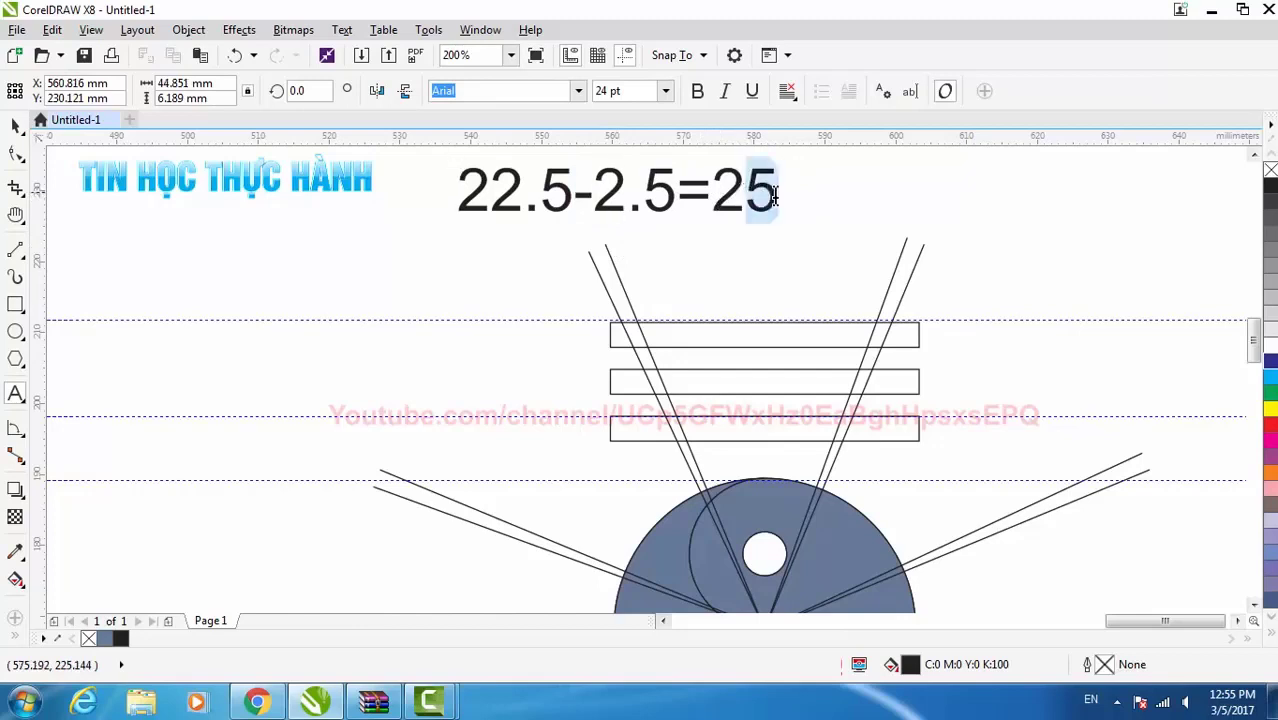
{"action": "type", "text": "0"}
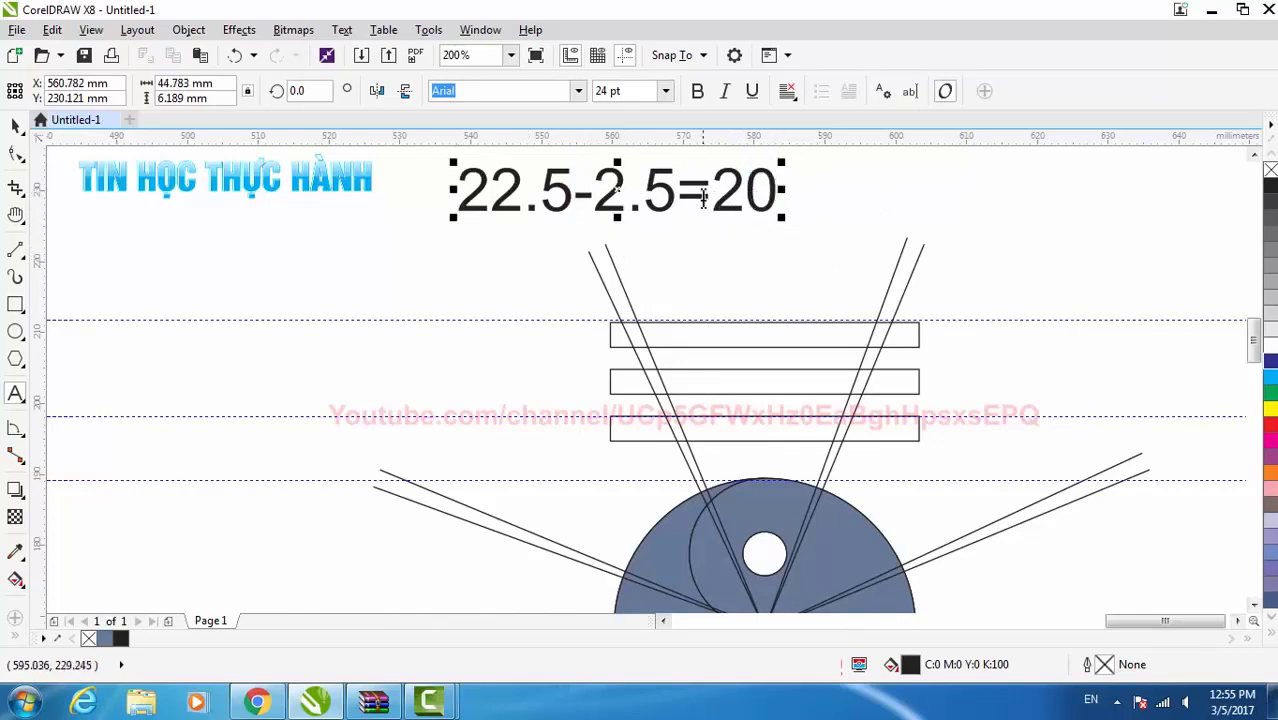
{"action": "left_click", "coordinate": [15, 125]}
{"action": "left_click", "coordinate": [340, 224]}
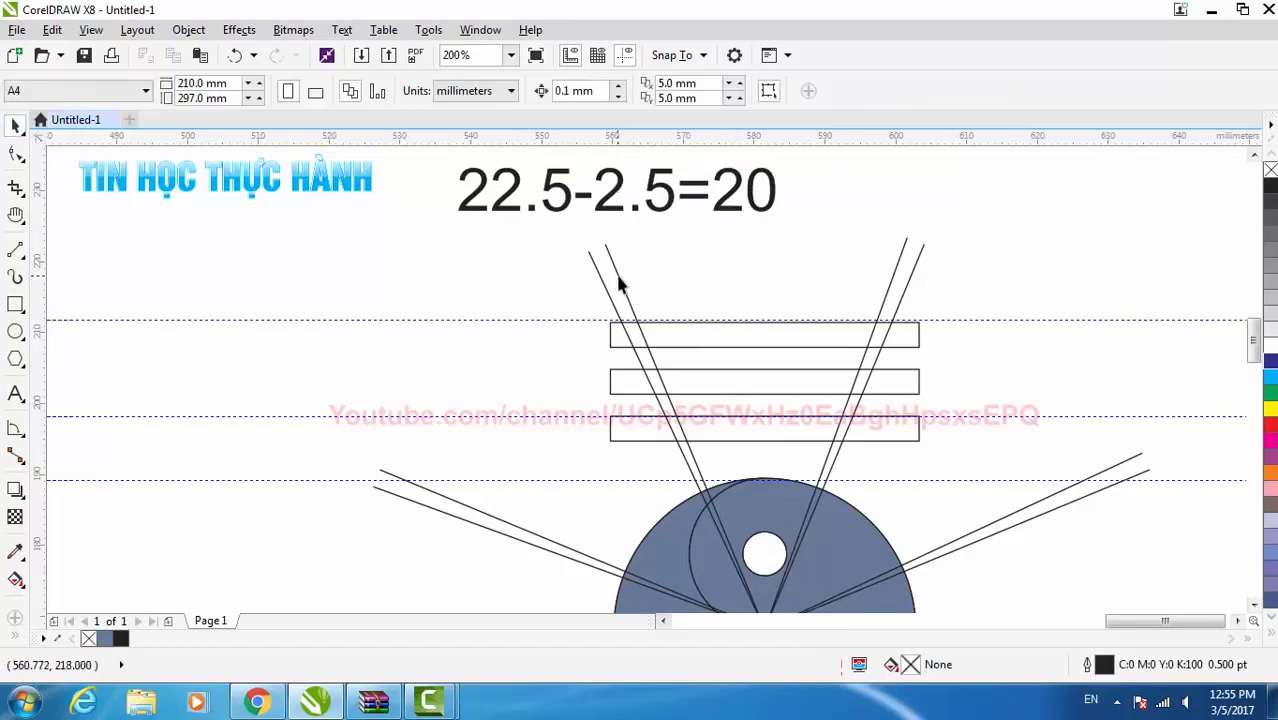
Set the rotation angle of the original 22.5° radial lines to 20°
{"action": "left_click", "coordinate": [620, 280]}
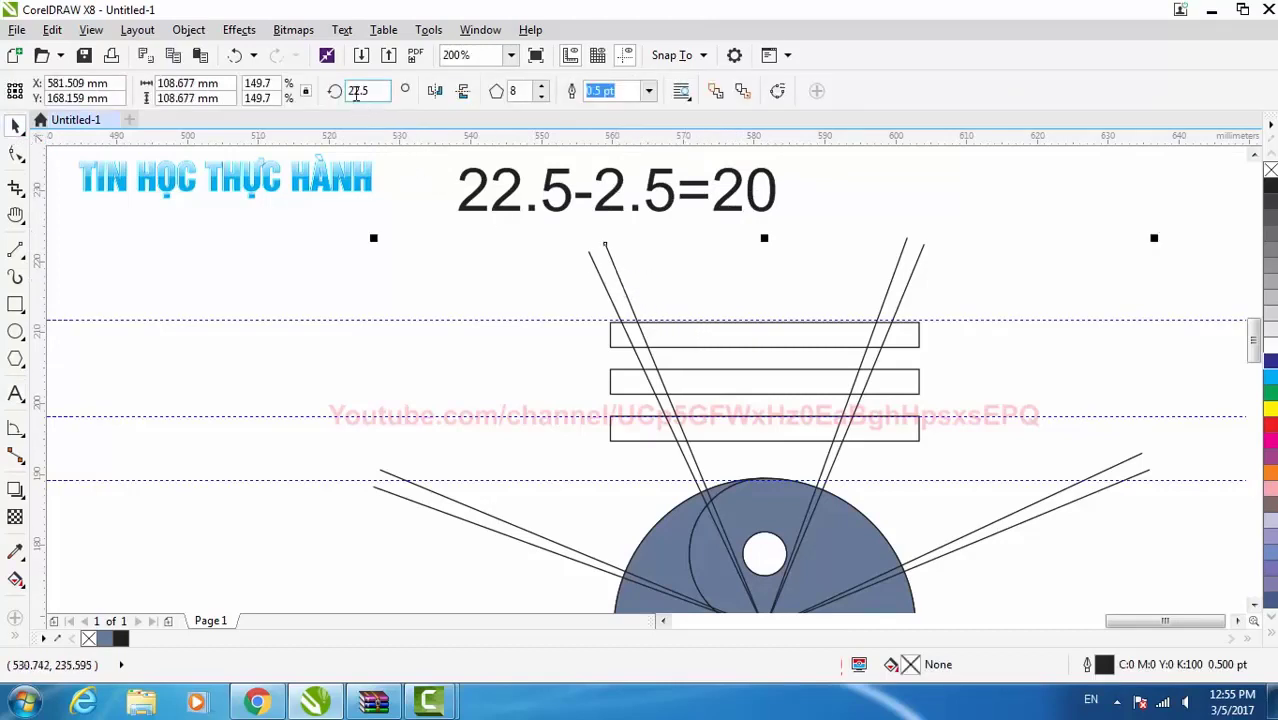
{"action": "left_click_drag", "start_coordinate": [354, 93], "coordinate": [395, 125]}
{"action": "key", "text": "Return"}
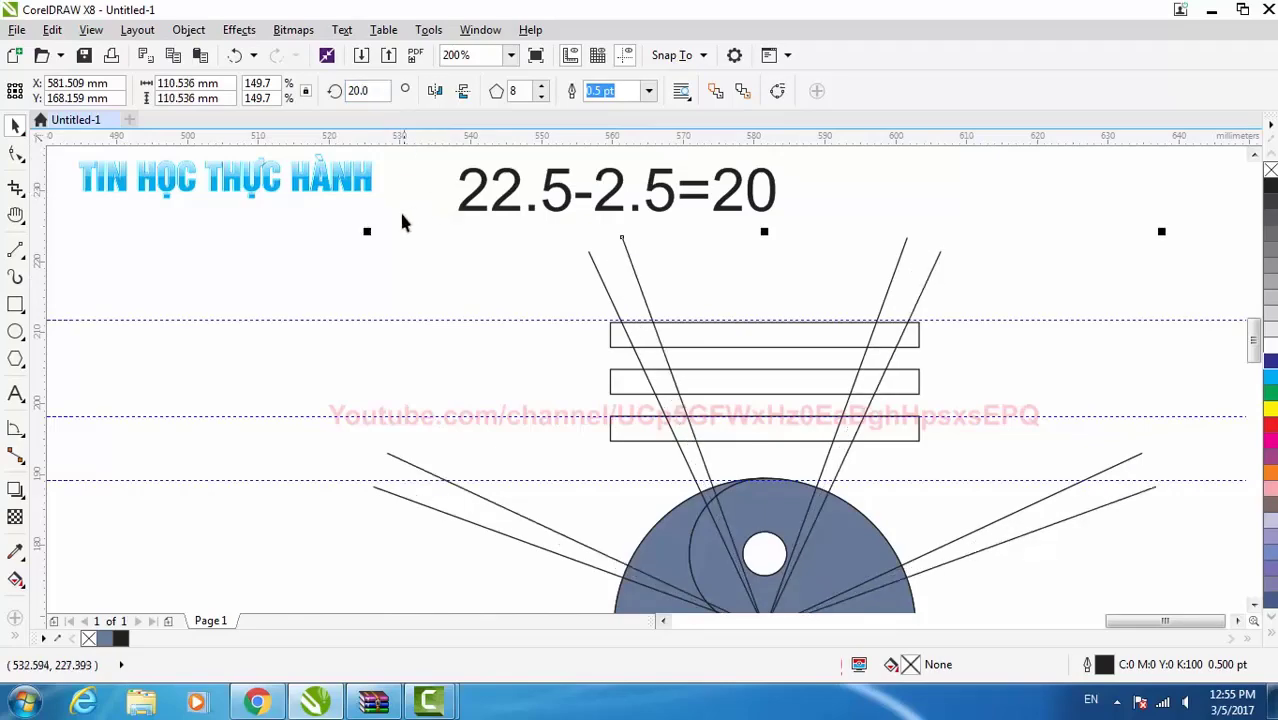
{"action": "left_click", "coordinate": [402, 216]}
Delete the four horizontal guidelines crossing the trigram bars and the yin-yang circle
{"action": "scroll", "coordinate": [715, 280], "scroll_direction": "down", "scroll_amount": 1}
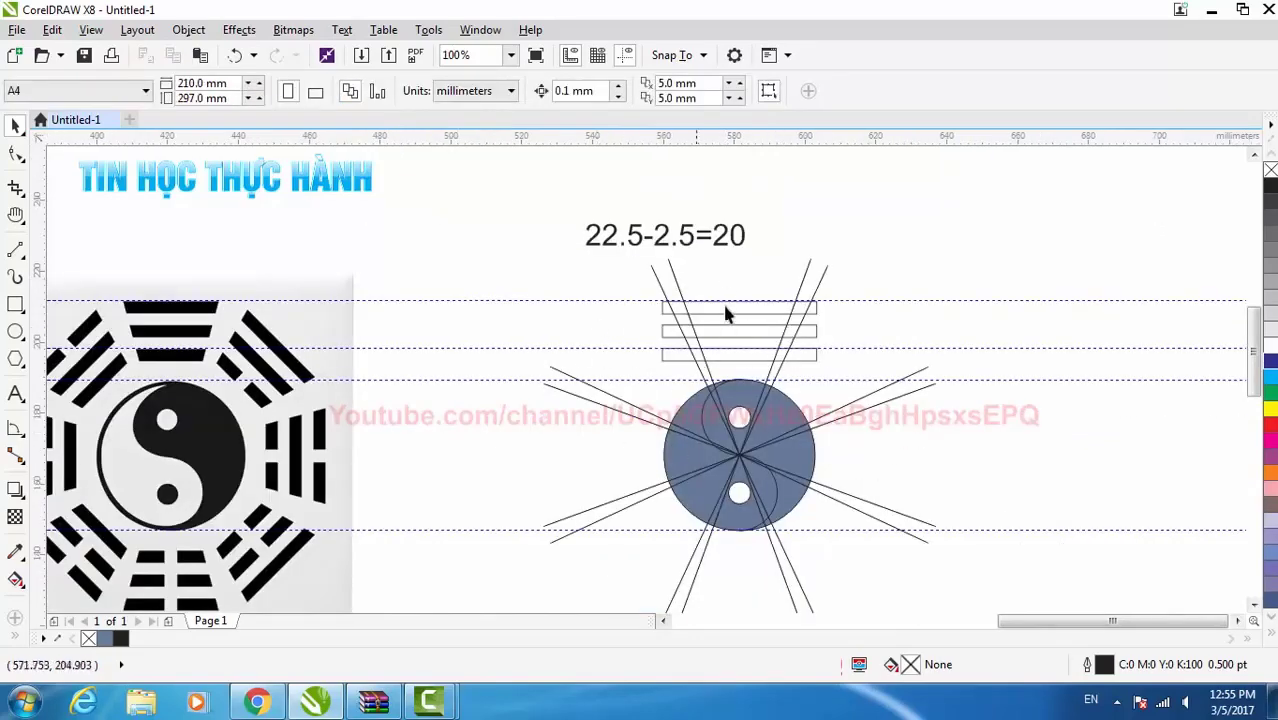
{"action": "left_click", "coordinate": [858, 300]}
{"action": "key", "text": "Delete"}
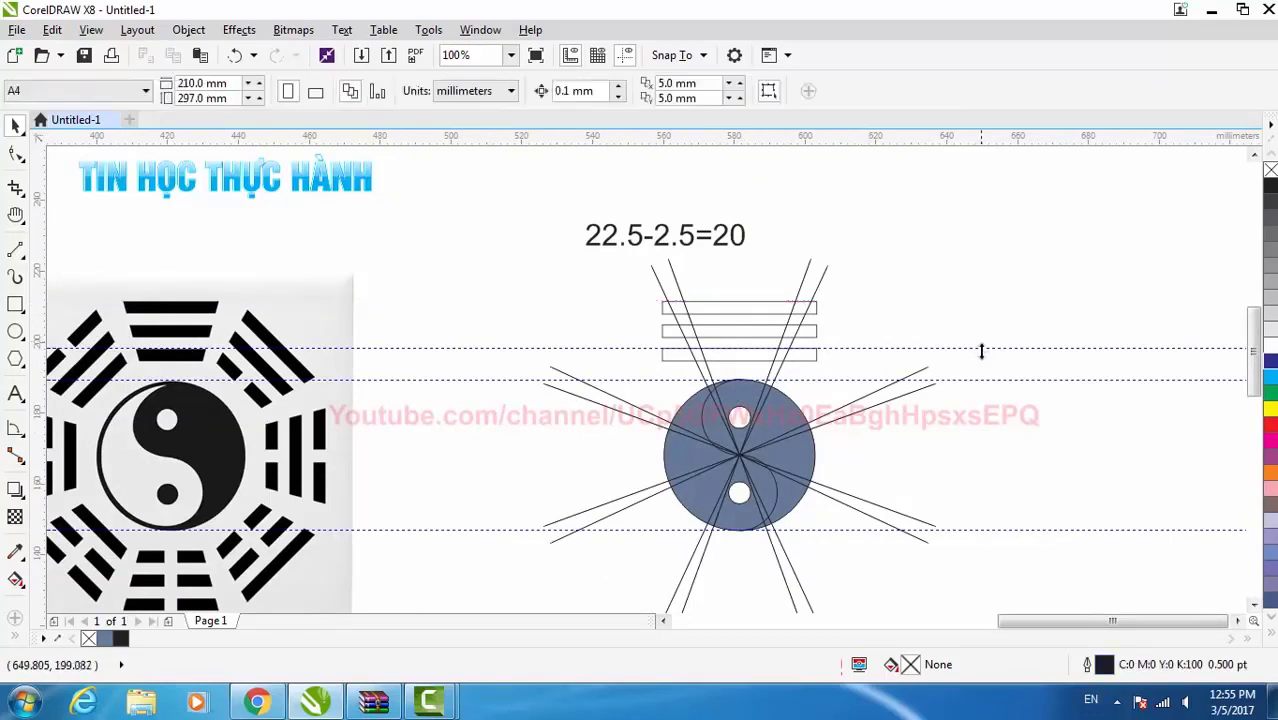
{"action": "left_click", "coordinate": [981, 348]}
{"action": "key", "text": "Delete"}
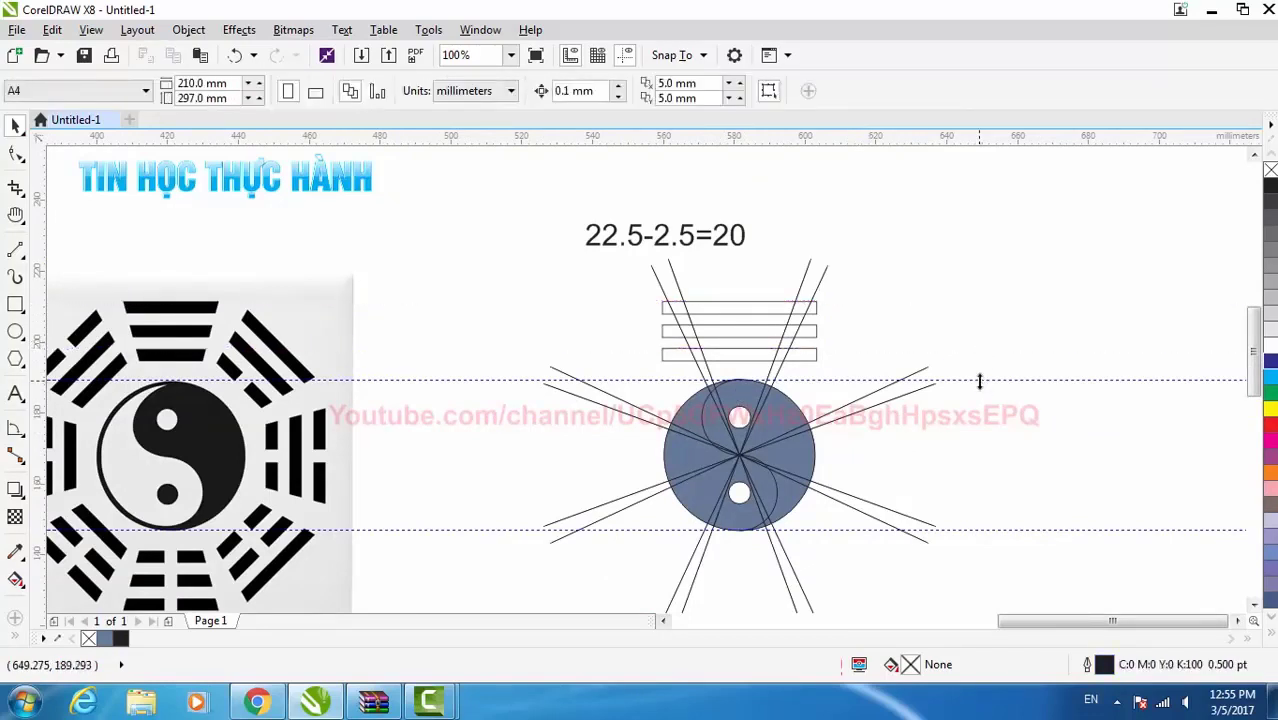
{"action": "left_click", "coordinate": [980, 381]}
{"action": "key", "text": "Delete"}
{"action": "left_click", "coordinate": [1001, 530]}
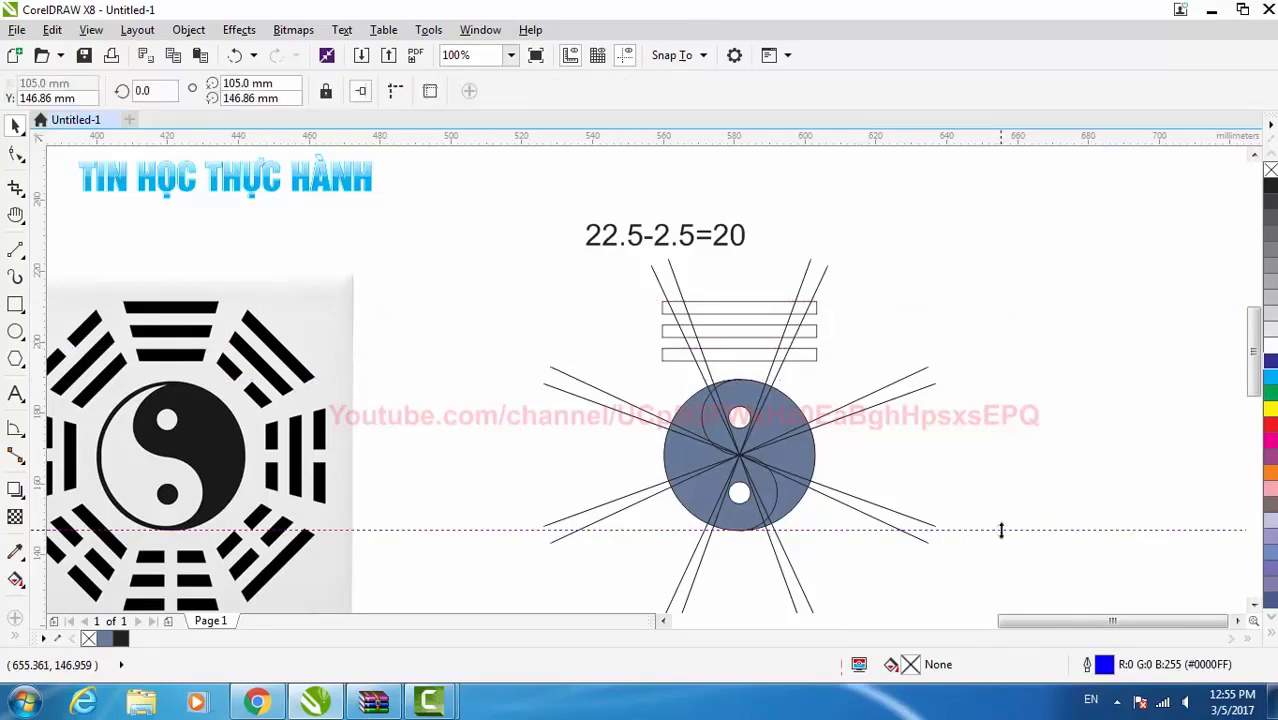
{"action": "key", "text": "Delete"}
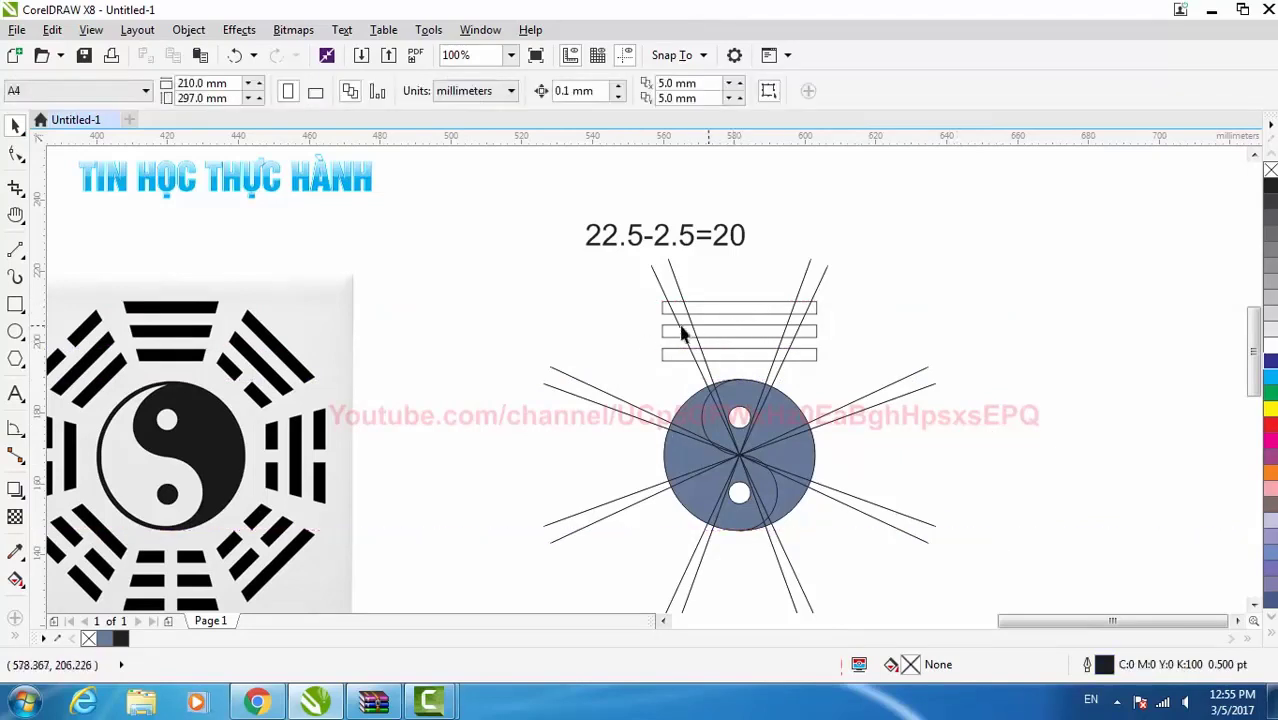
Smart-fill the middle section of each of the three bars between the inner radial lines with the blue-grey colour and 0.5 pt outline
{"action": "scroll", "coordinate": [733, 316], "scroll_direction": "up", "scroll_amount": 2}
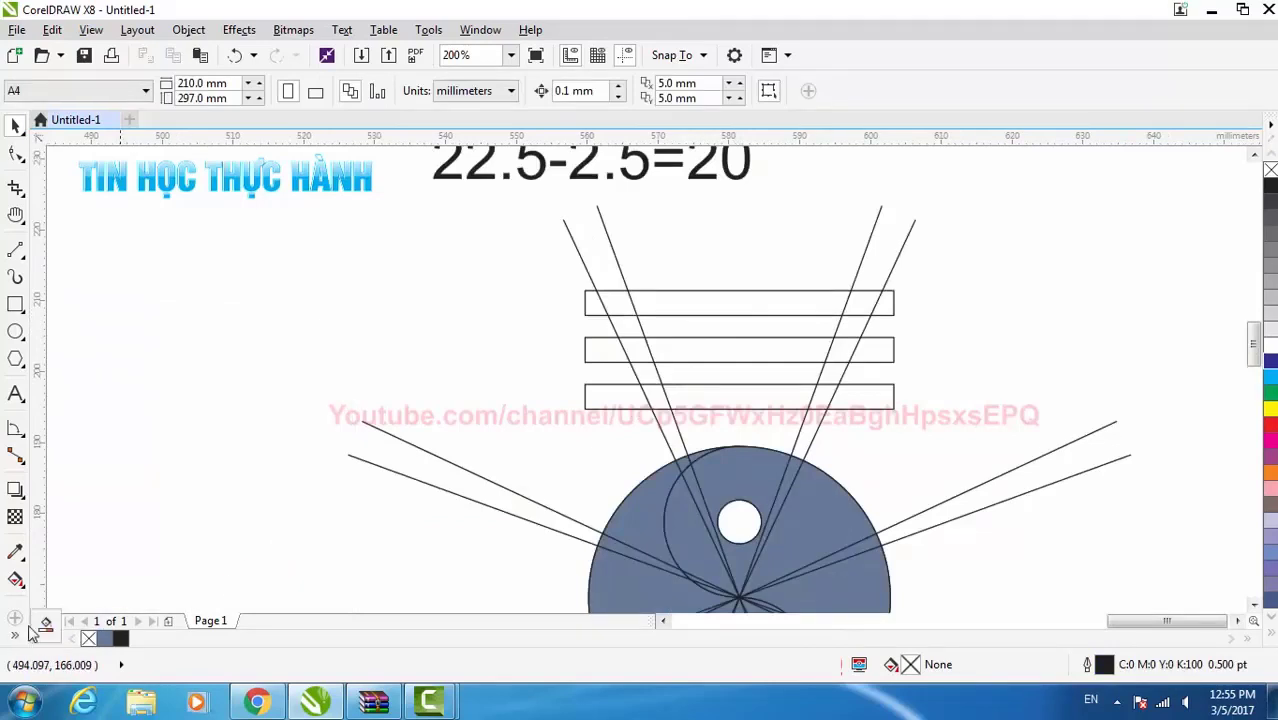
{"action": "left_click", "coordinate": [45, 621]}
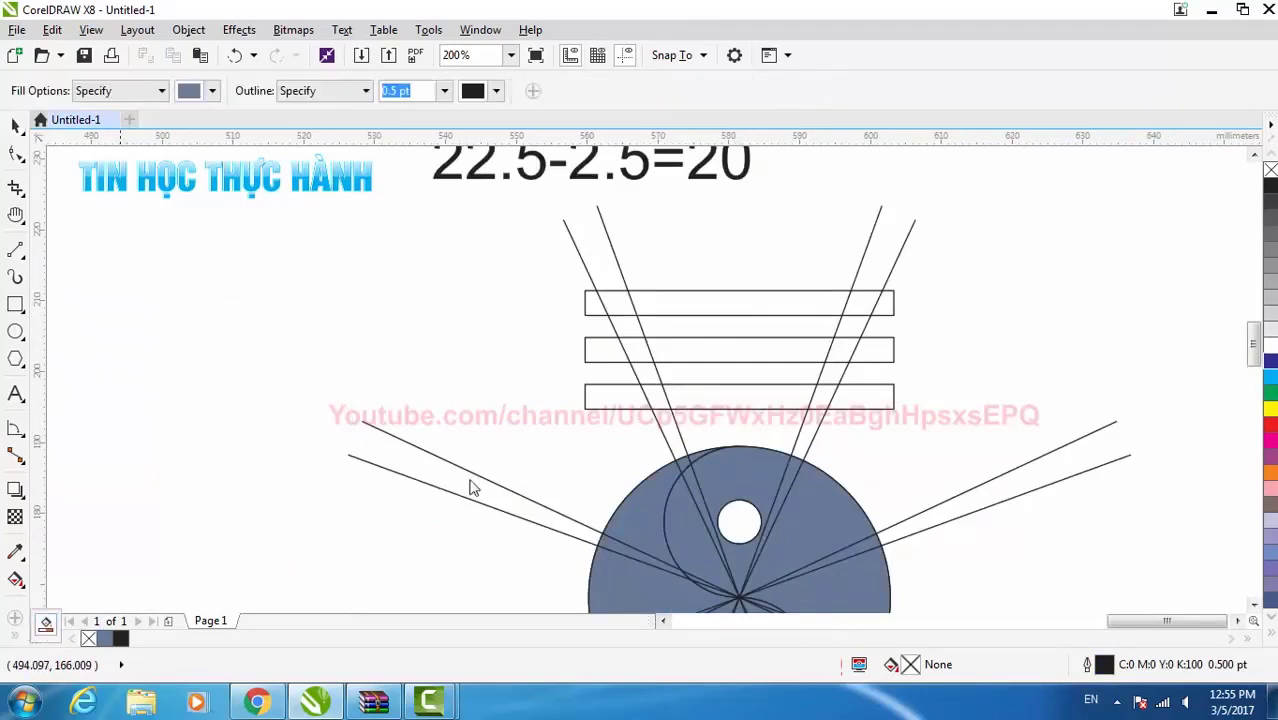
{"action": "left_click", "coordinate": [705, 302]}
{"action": "left_click", "coordinate": [705, 349]}
{"action": "left_click", "coordinate": [705, 388]}
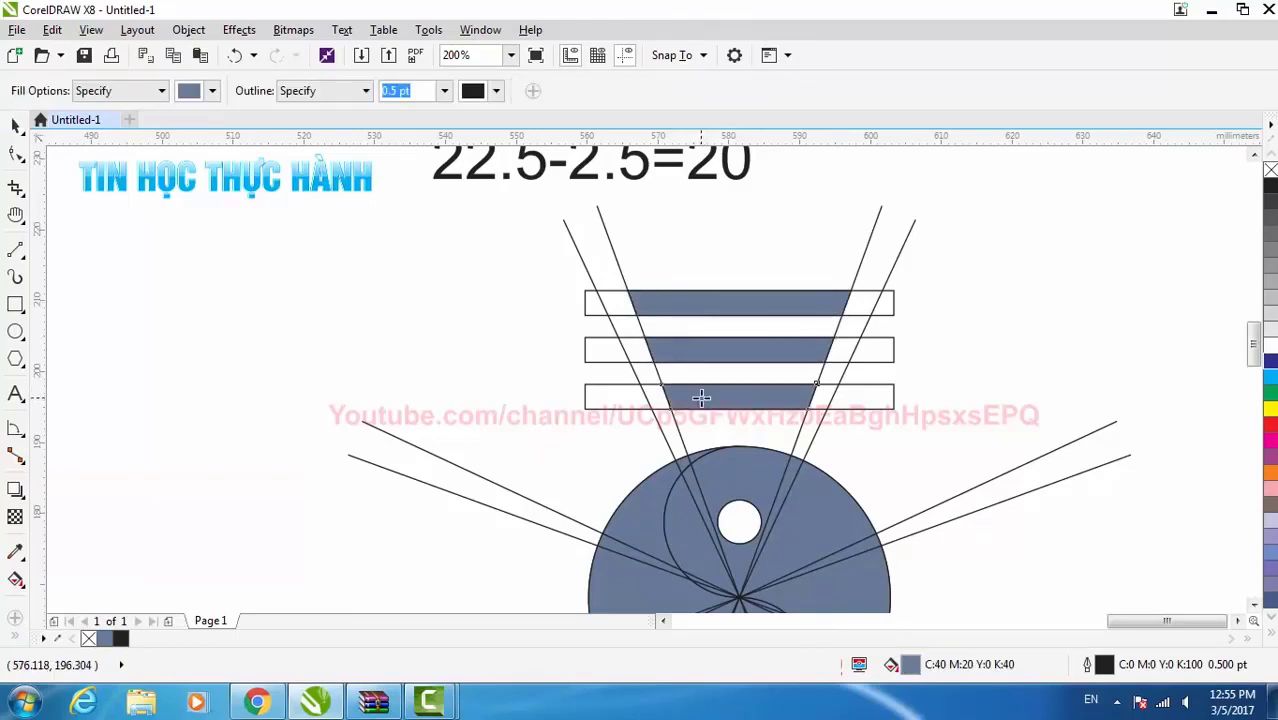
{"action": "key", "text": "space"}
{"action": "key", "text": "Escape"}
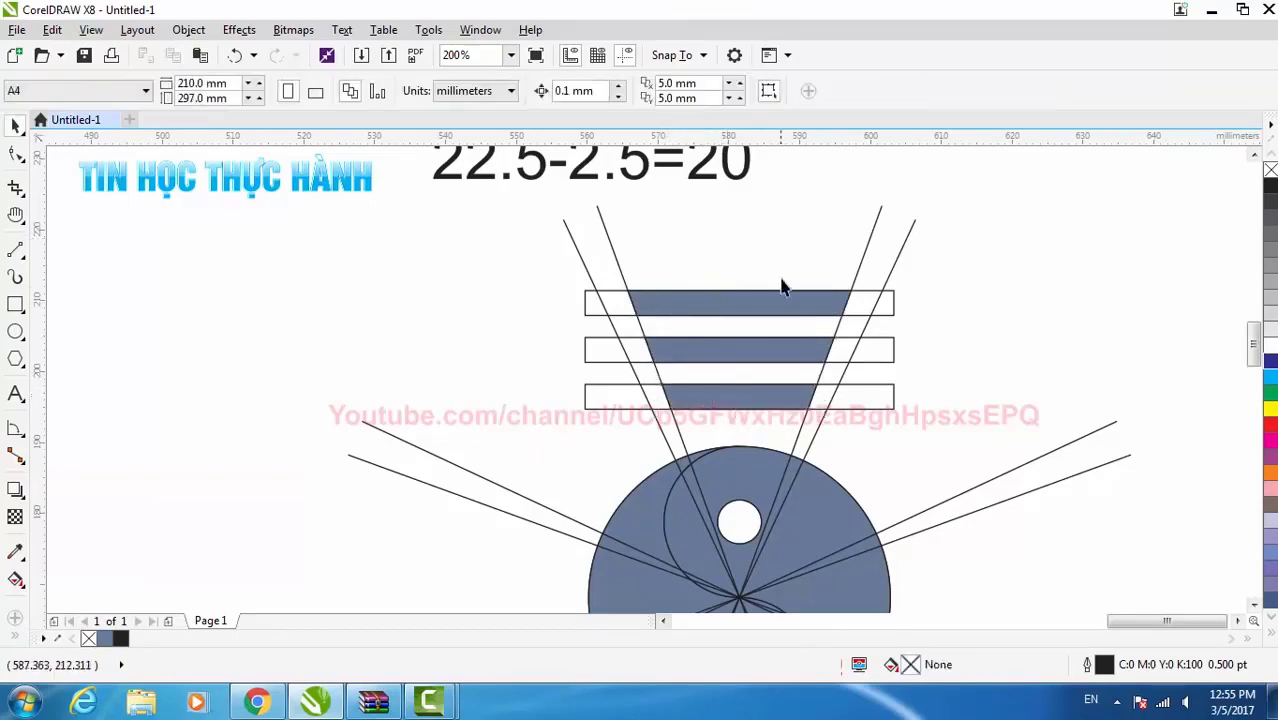
Delete both sets of radial lines, the 20° set and the 25° set
{"action": "left_click", "coordinate": [900, 251]}
{"action": "right_click", "coordinate": [900, 248]}
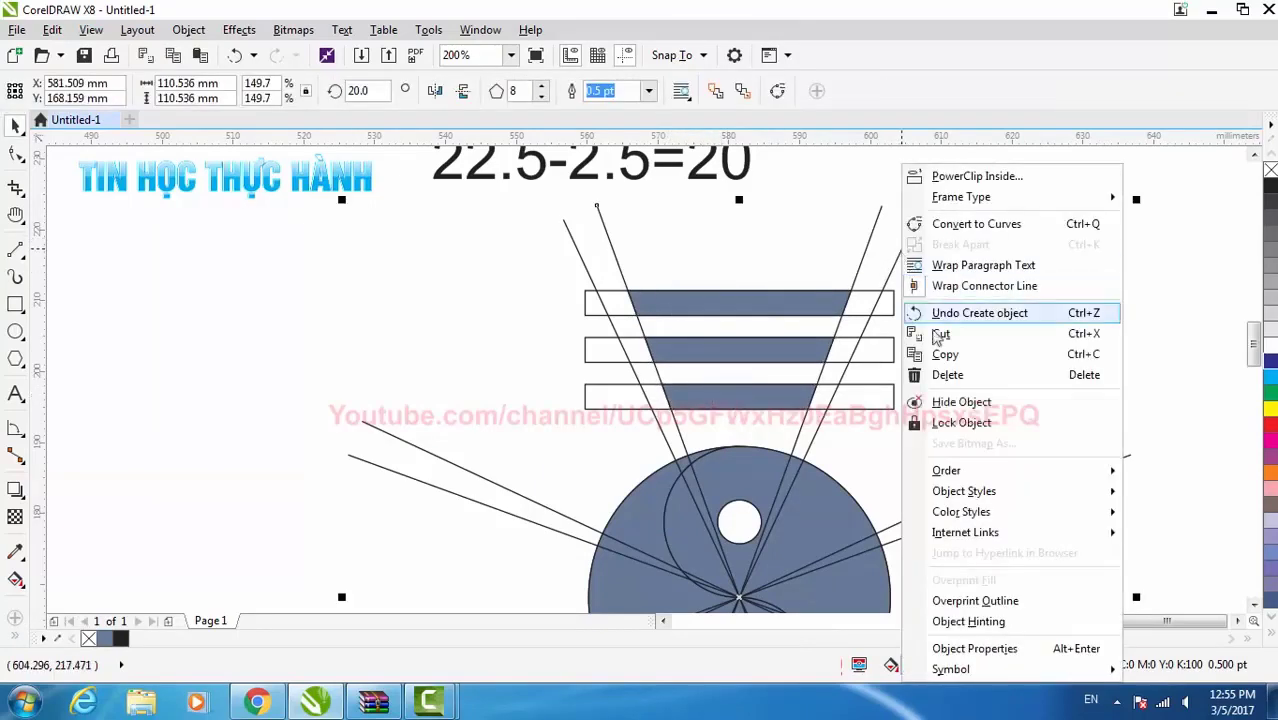
{"action": "left_click", "coordinate": [952, 372]}
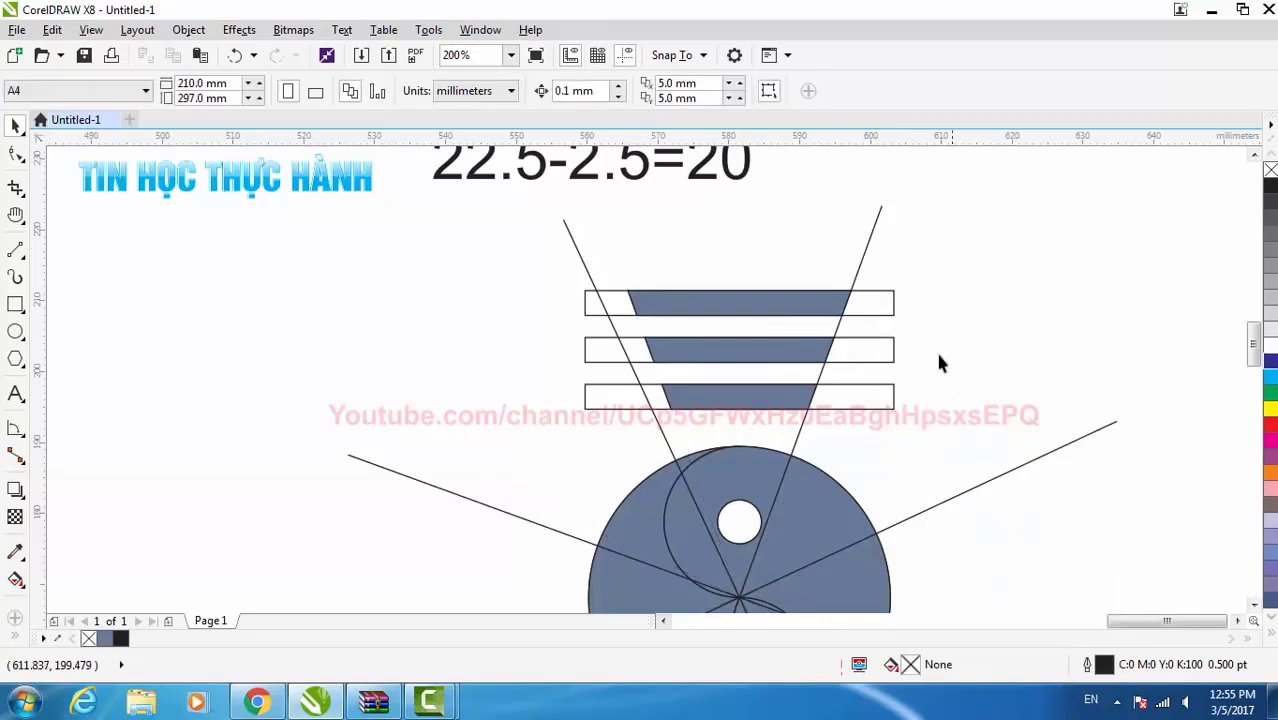
{"action": "left_click", "coordinate": [866, 260]}
{"action": "right_click", "coordinate": [864, 252]}
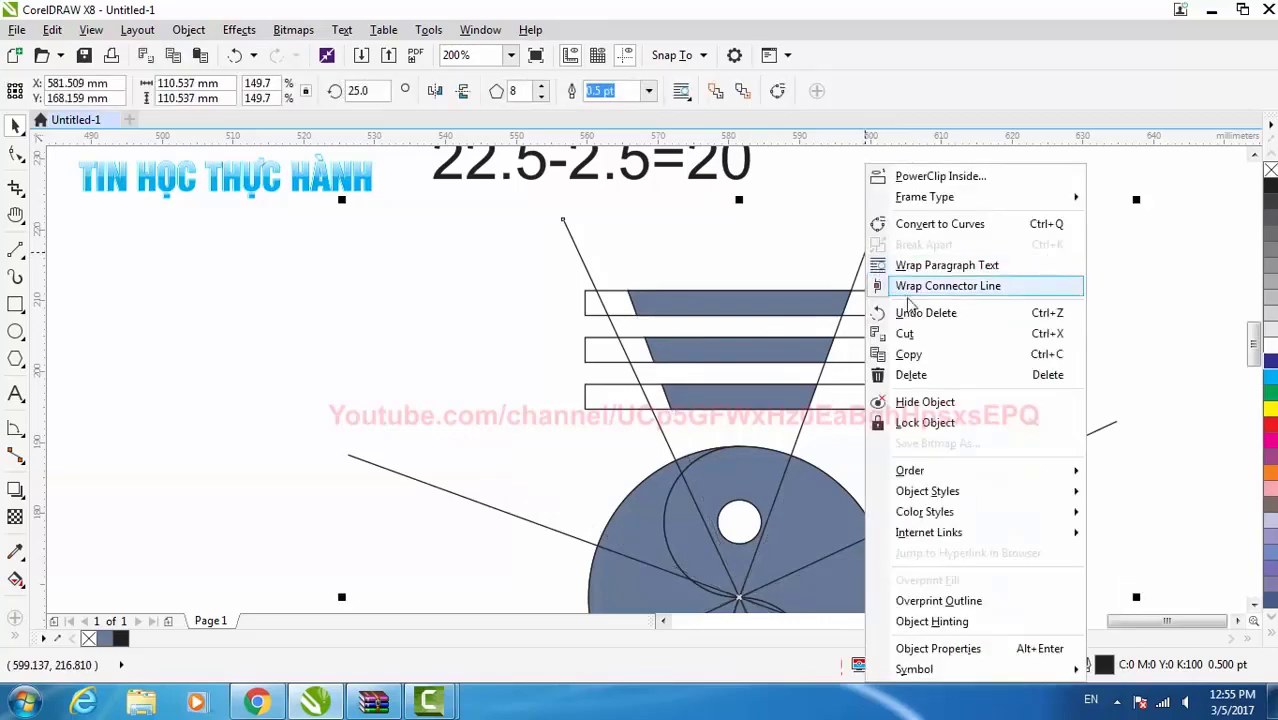
{"action": "left_click", "coordinate": [952, 375]}
Delete the three original unfilled rectangles behind the filled trapezoid bars
{"action": "left_click", "coordinate": [866, 307]}
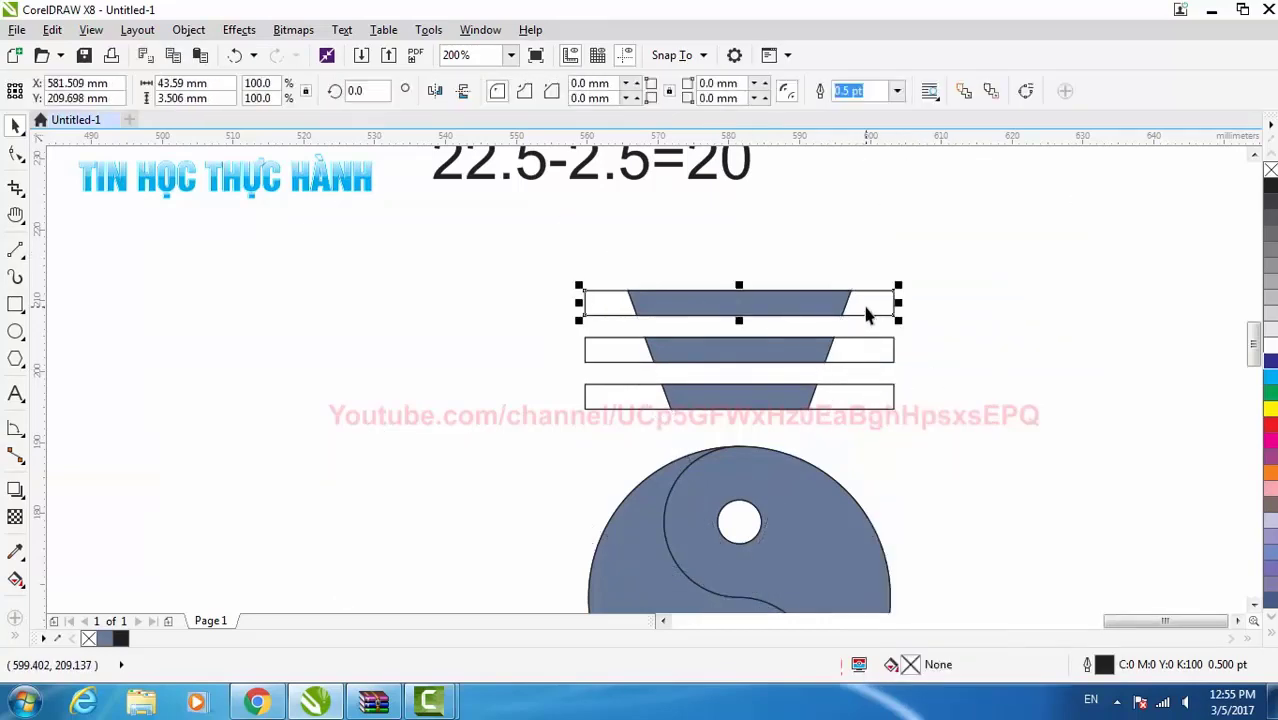
{"action": "right_click", "coordinate": [869, 306]}
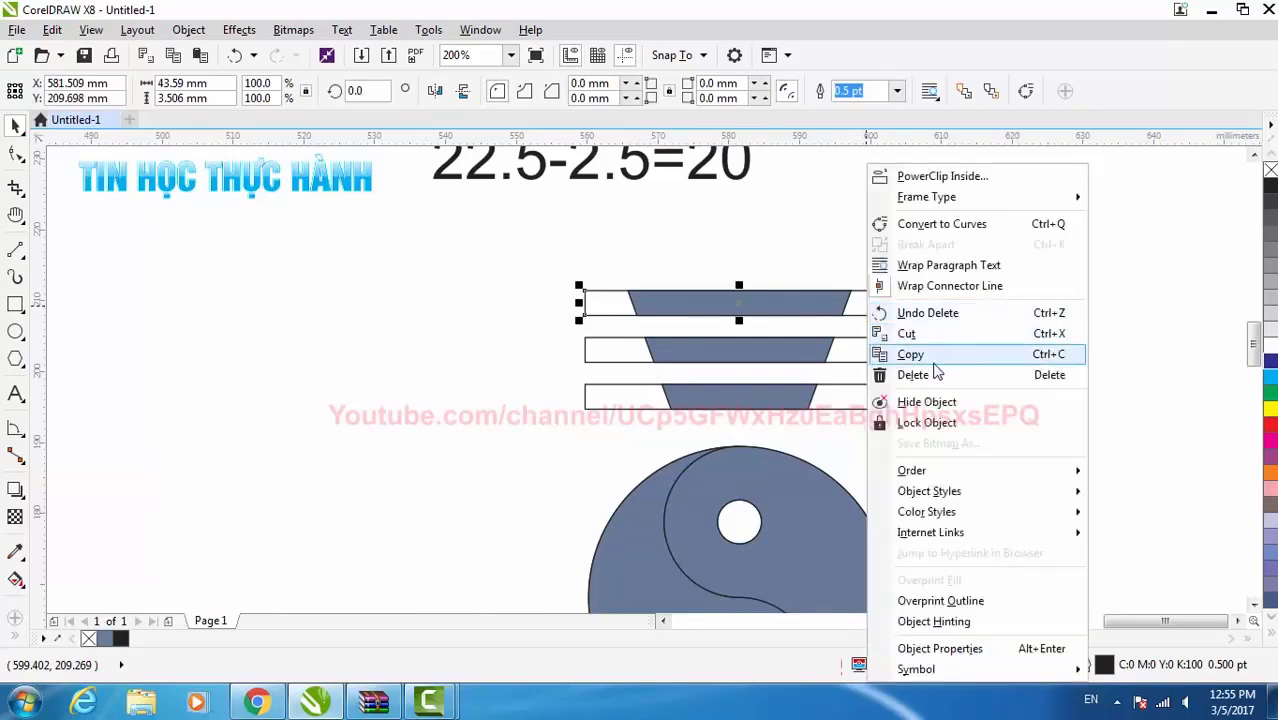
{"action": "left_click", "coordinate": [927, 370]}
{"action": "left_click", "coordinate": [872, 355]}
{"action": "right_click", "coordinate": [872, 355]}
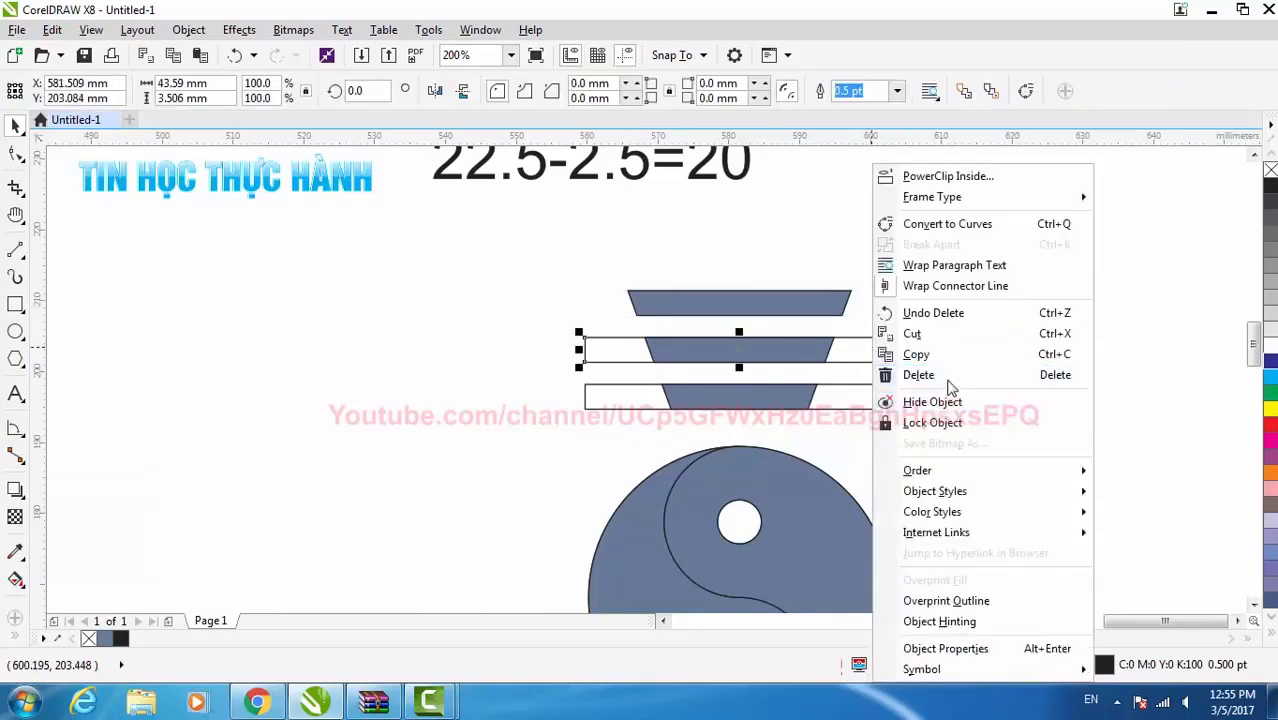
{"action": "left_click", "coordinate": [948, 374]}
{"action": "left_click", "coordinate": [866, 395]}
{"action": "right_click", "coordinate": [866, 393]}
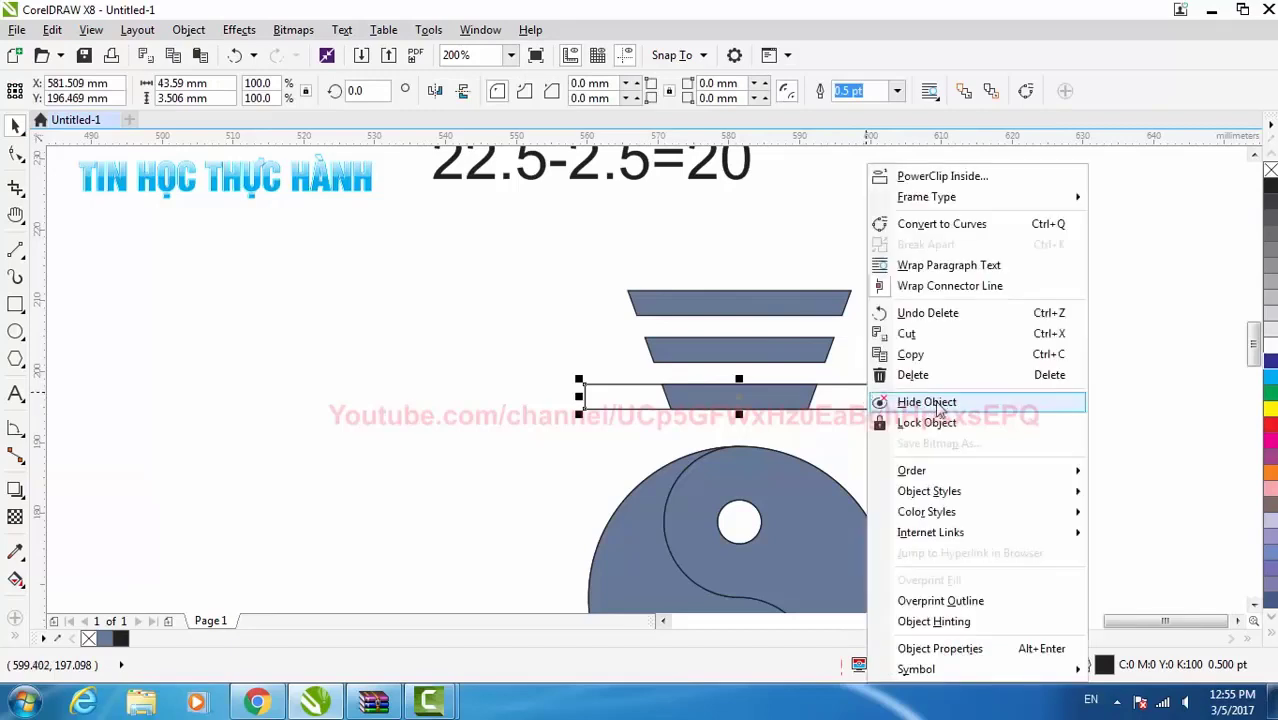
{"action": "left_click", "coordinate": [944, 374]}
Group the three filled trapezoid bars and delete the angle note above them
{"action": "left_click_drag", "start_coordinate": [565, 266], "coordinate": [940, 428]}
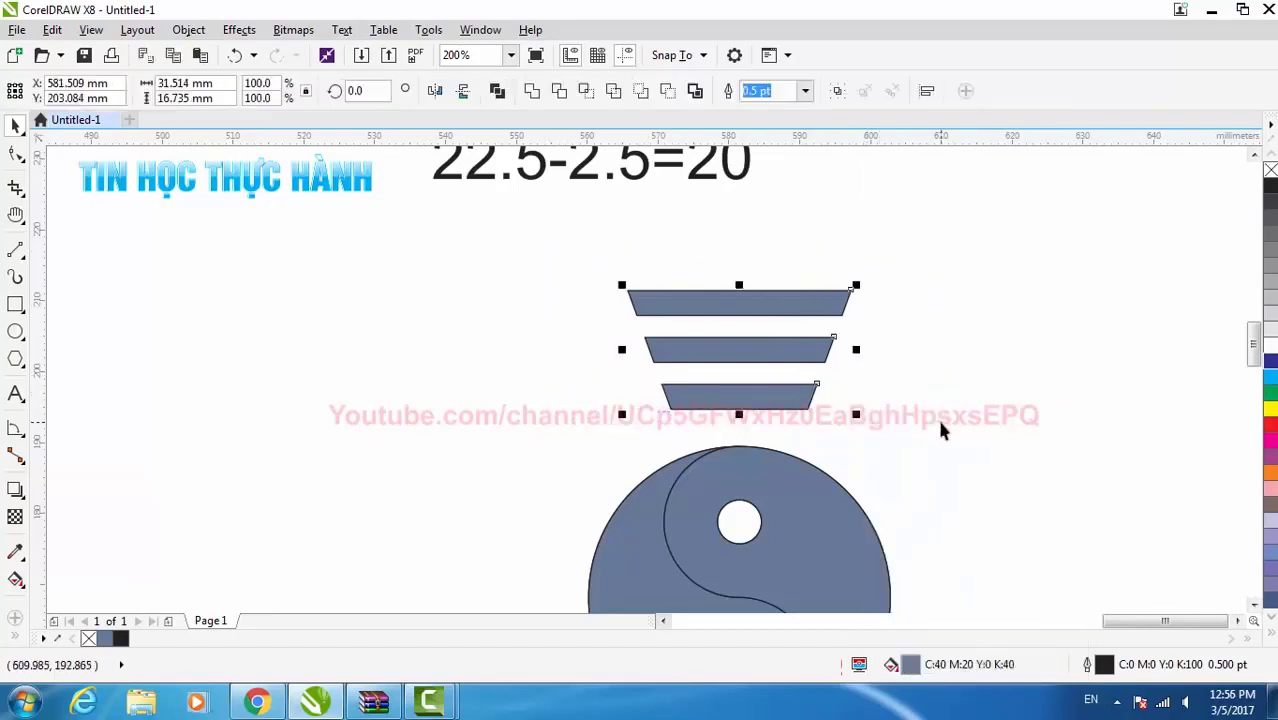
{"action": "left_click", "coordinate": [838, 91]}
{"action": "scroll", "coordinate": [735, 230], "scroll_direction": "down", "scroll_amount": 2}
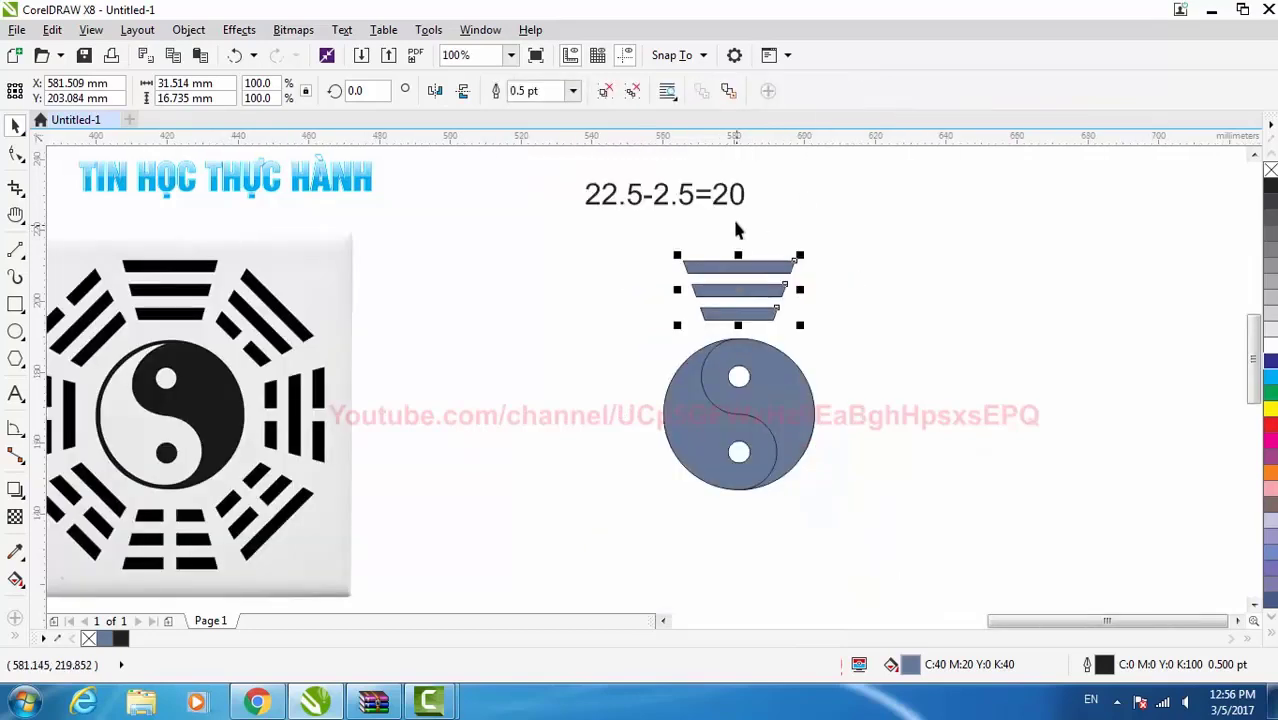
{"action": "left_click", "coordinate": [696, 200]}
{"action": "right_click", "coordinate": [693, 194]}
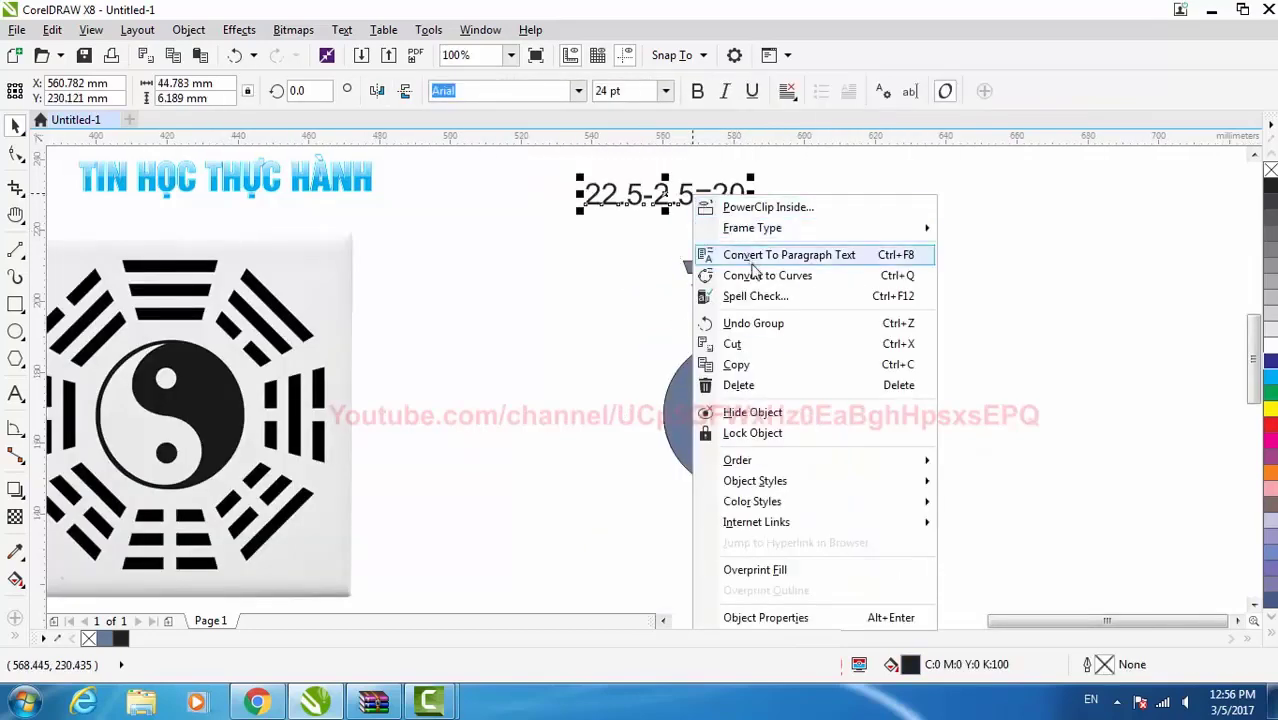
{"action": "left_click", "coordinate": [897, 389]}
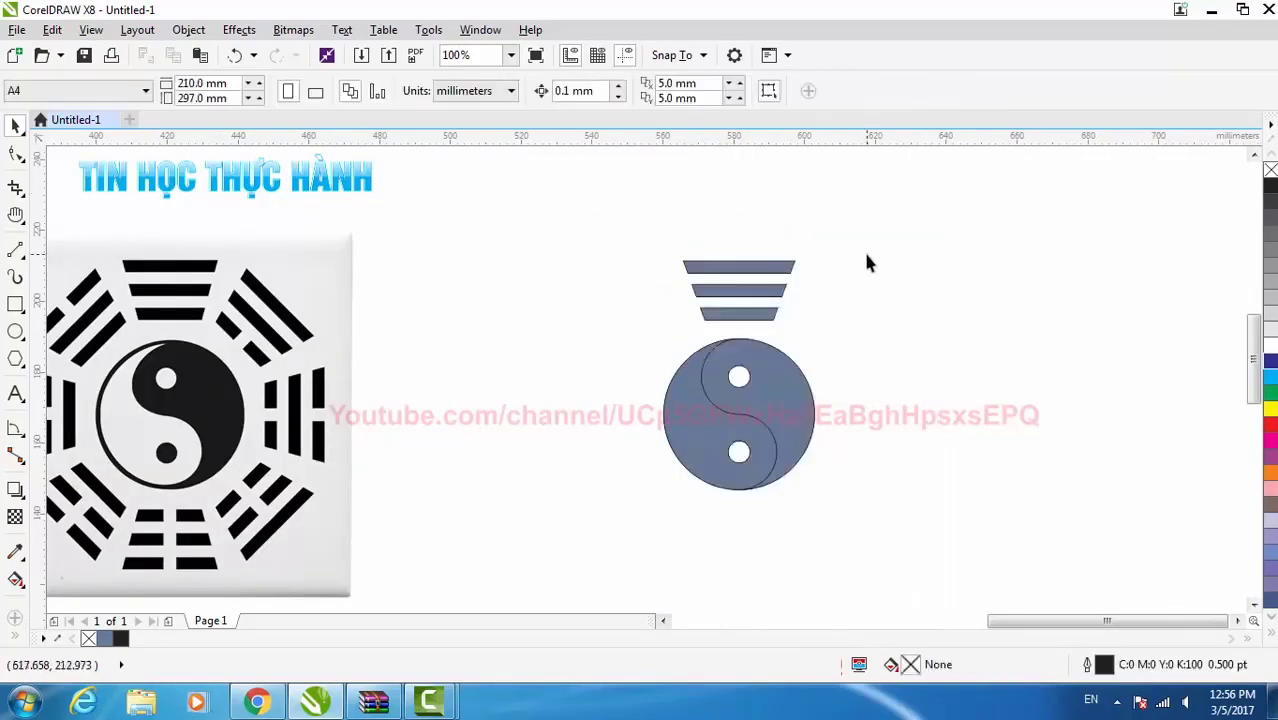
Move the rotation centre of the grouped trigram bars to the centre of the yin-yang circle
{"action": "left_click", "coordinate": [736, 312]}
{"action": "scroll", "coordinate": [747, 427], "scroll_direction": "up", "scroll_amount": 1}
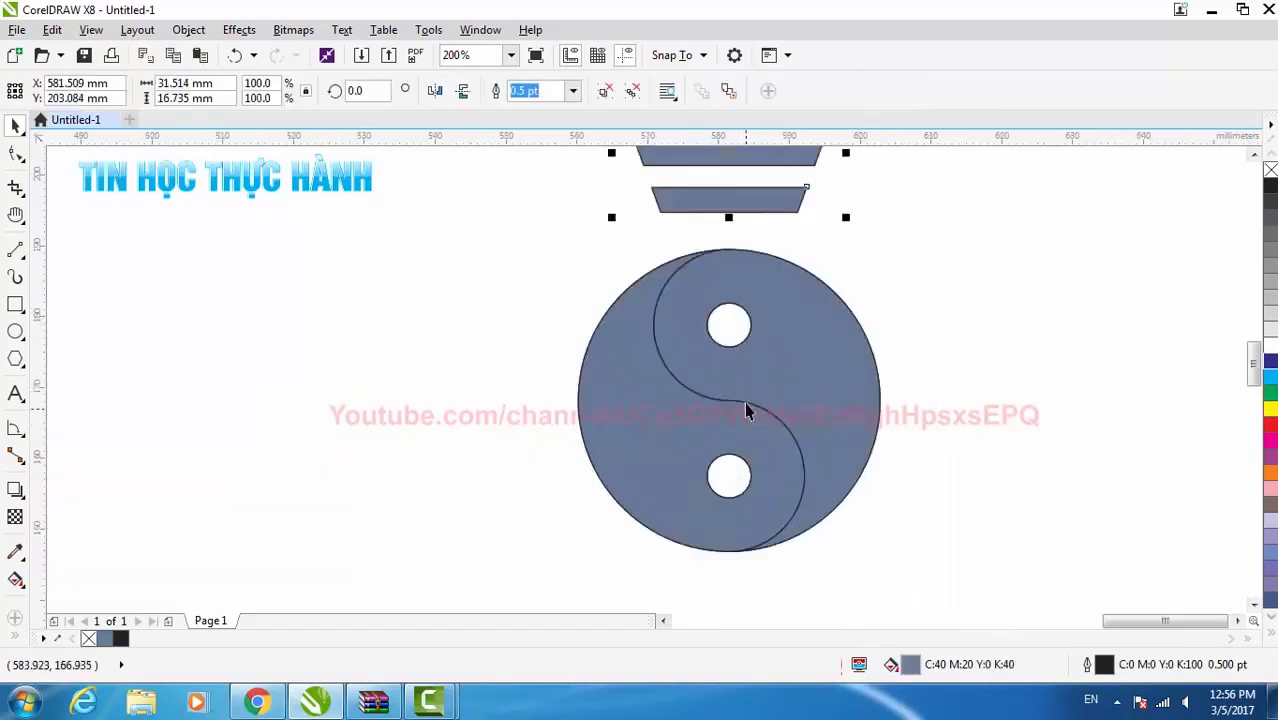
{"action": "left_click", "coordinate": [736, 160]}
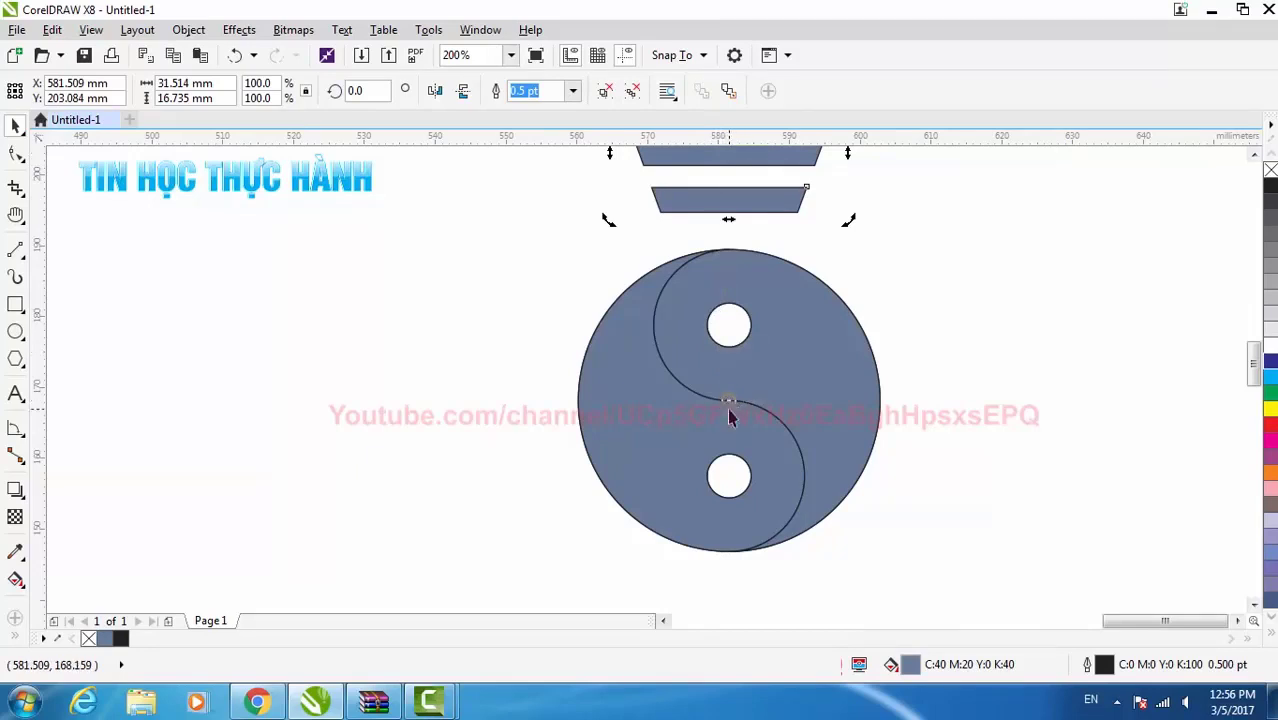
Create one copy of the grouped top trigram rotated 45° about the yin-yang circle's centre
{"action": "scroll", "coordinate": [753, 320], "scroll_direction": "down", "scroll_amount": 1}
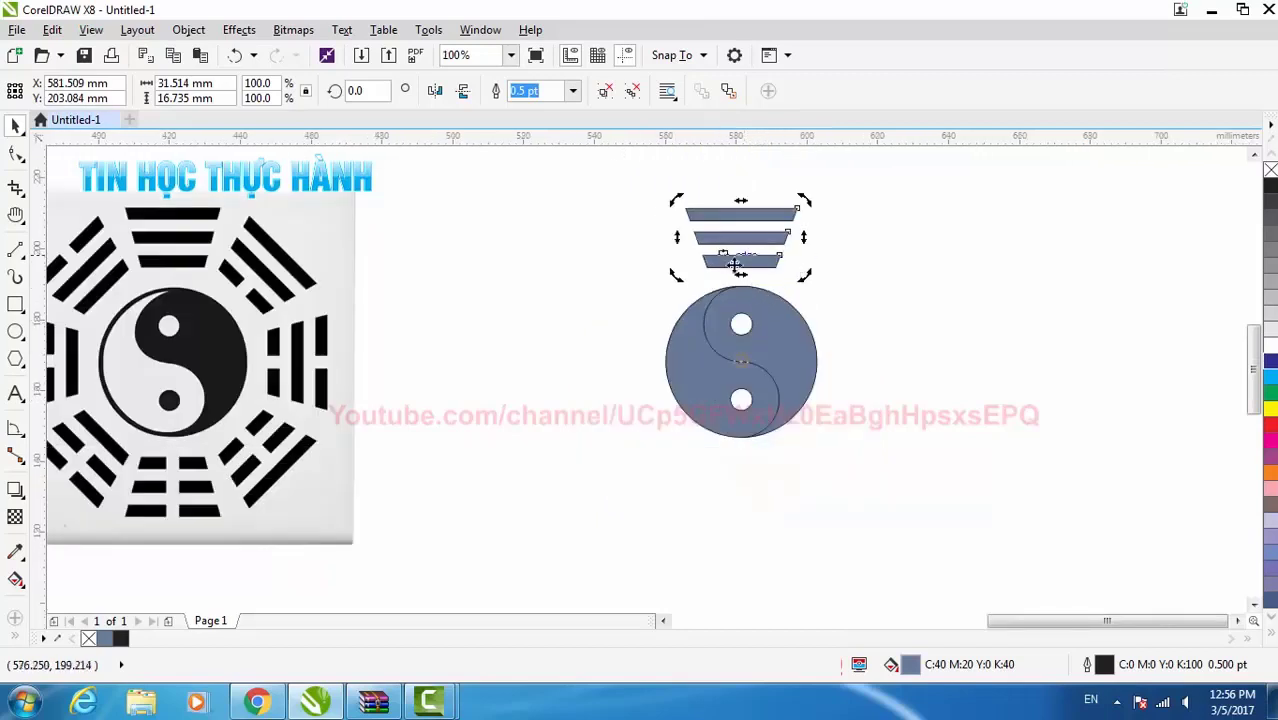
{"action": "key", "text": "alt+F7"}
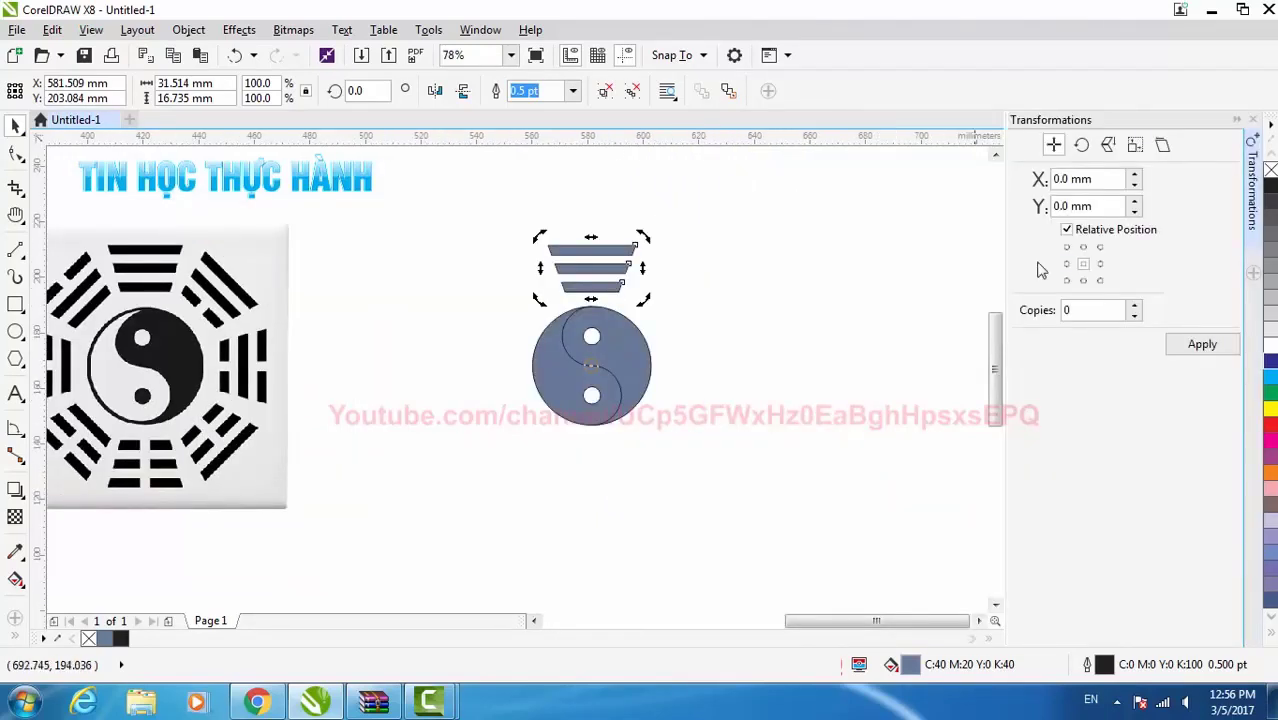
{"action": "left_click", "coordinate": [1081, 146]}
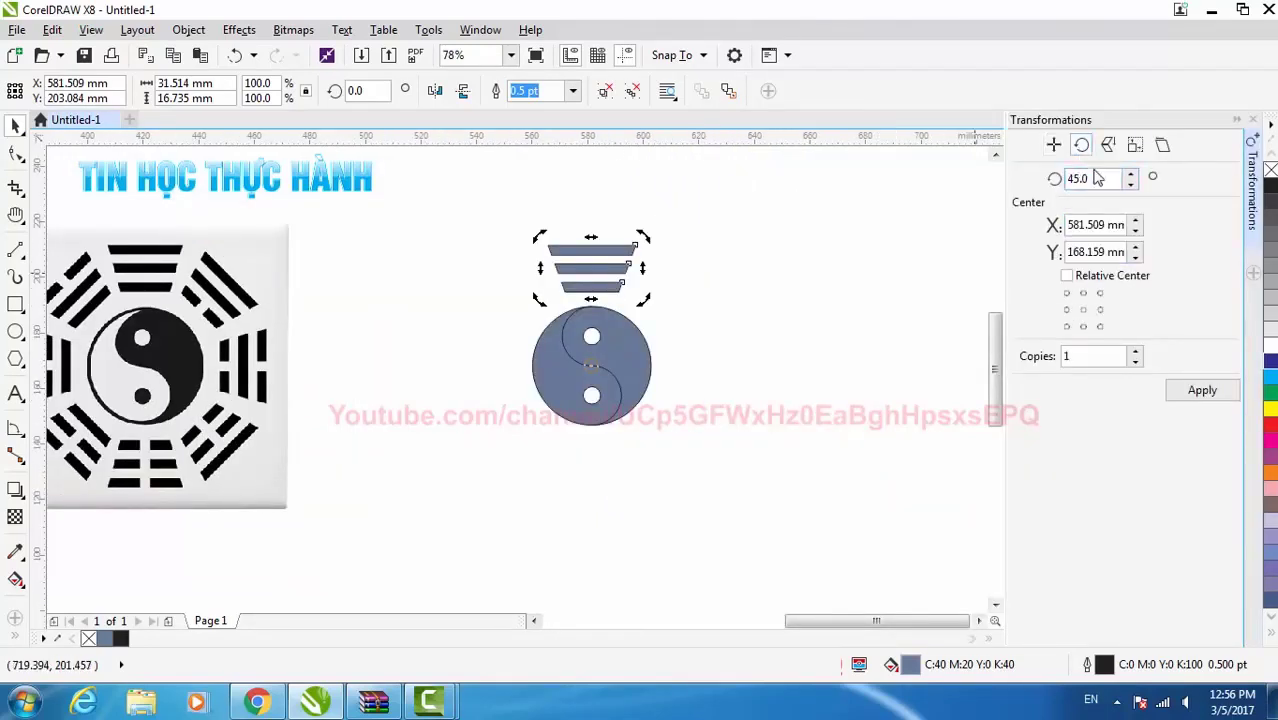
{"action": "double_click", "coordinate": [1092, 178]}
{"action": "type", "text": "45.0"}
{"action": "double_click", "coordinate": [1116, 183]}
{"action": "left_click", "coordinate": [1188, 396]}
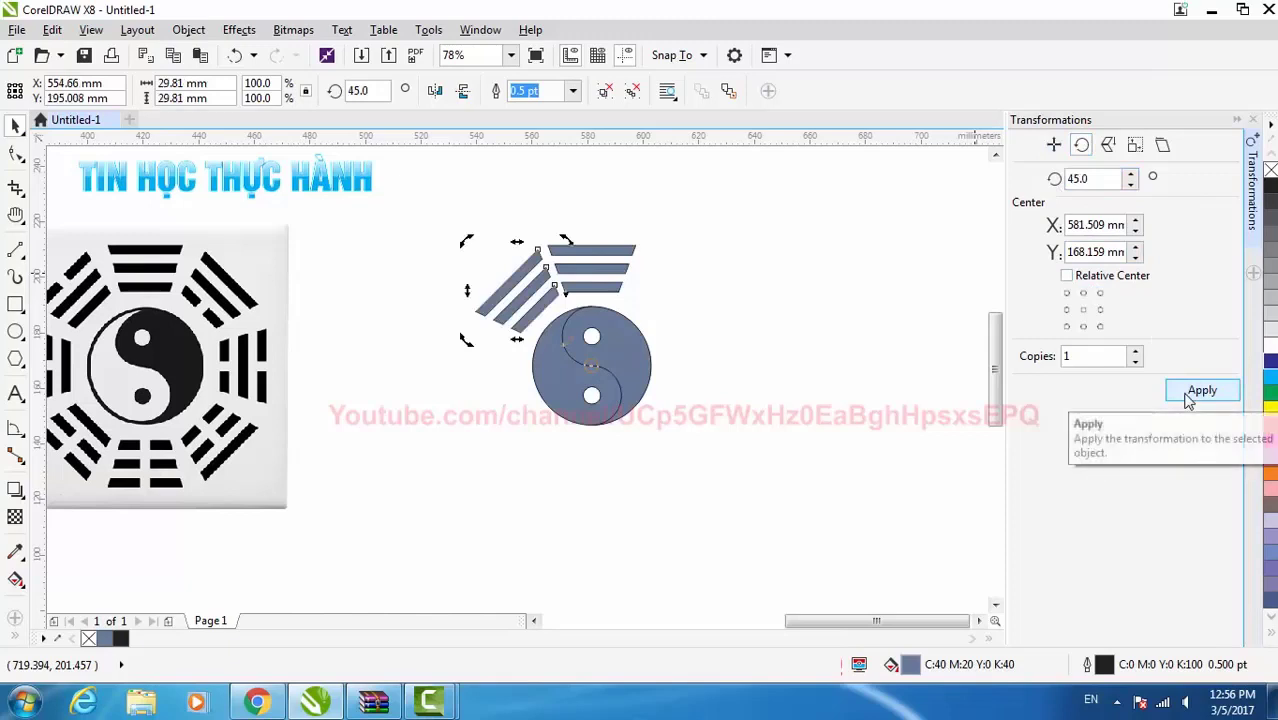
Repeat the 45° rotated copy six more times to complete the ring of eight trigrams, and close the transformation settings
{"action": "left_click", "coordinate": [1188, 396]}
{"action": "left_click", "coordinate": [1188, 396]}
{"action": "left_click", "coordinate": [1188, 396]}
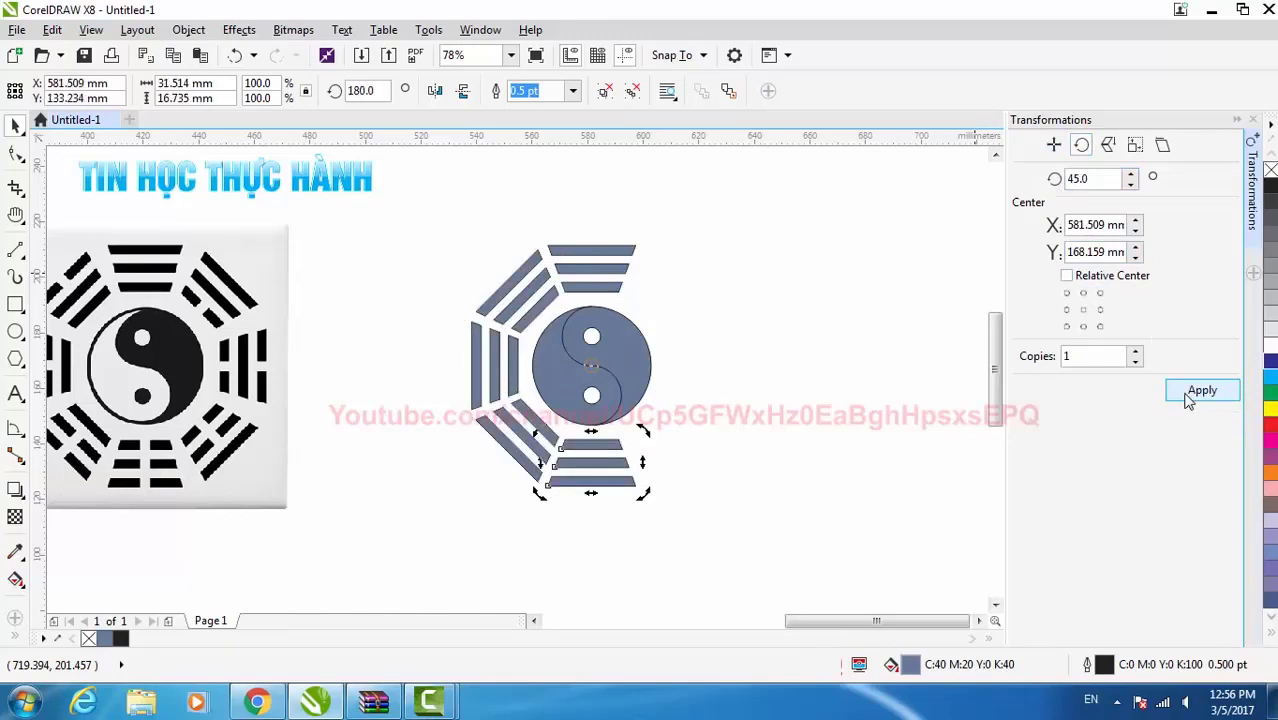
{"action": "left_click", "coordinate": [1188, 396]}
{"action": "left_click", "coordinate": [1188, 396]}
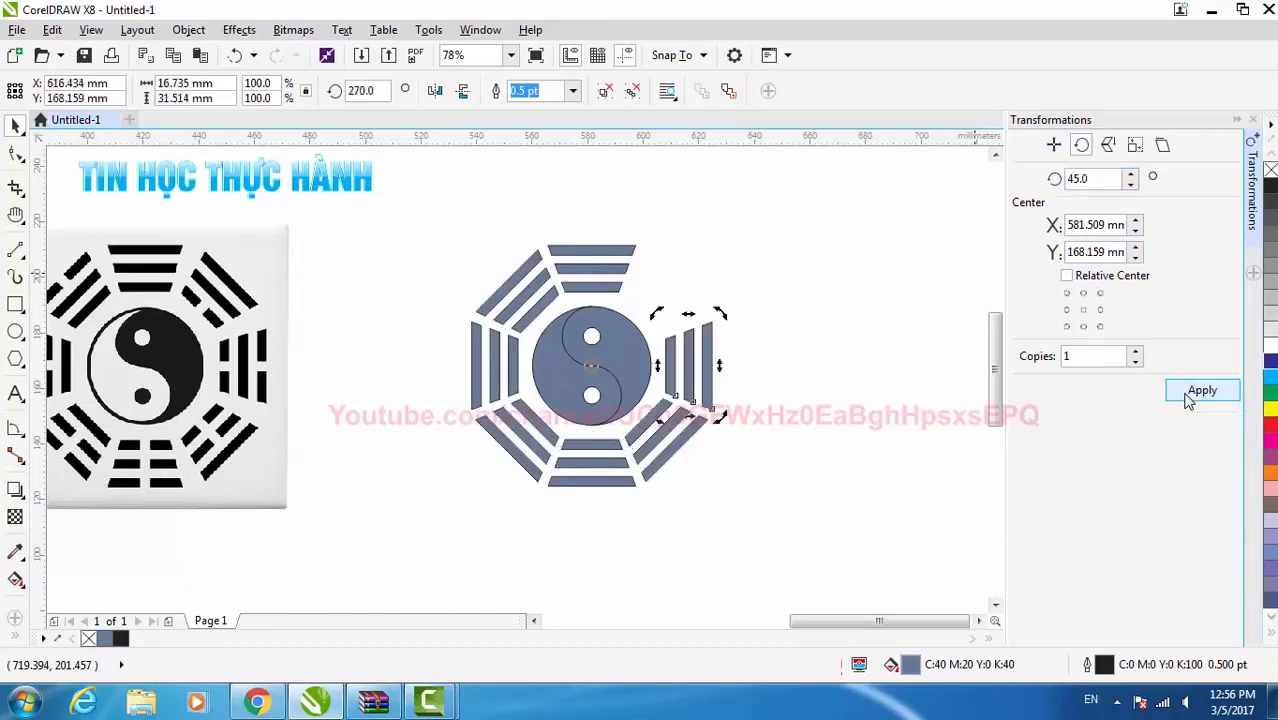
{"action": "left_click", "coordinate": [1188, 396]}
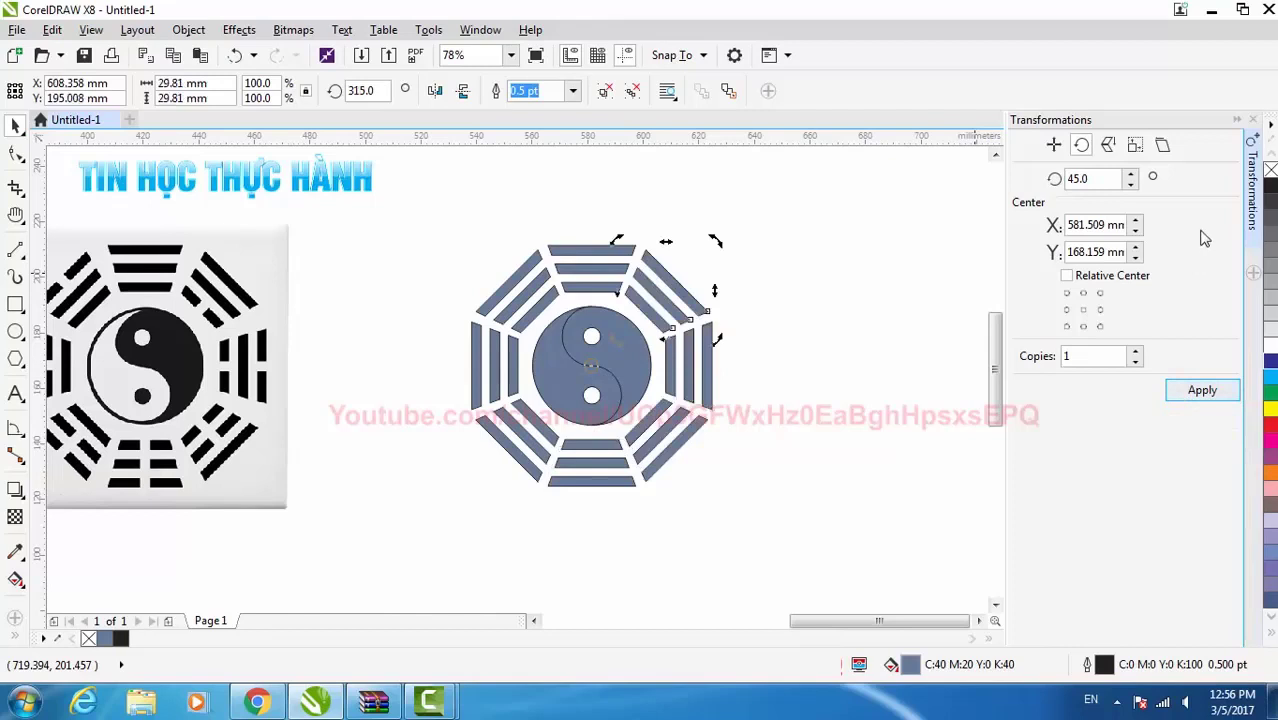
{"action": "left_click", "coordinate": [1252, 119]}
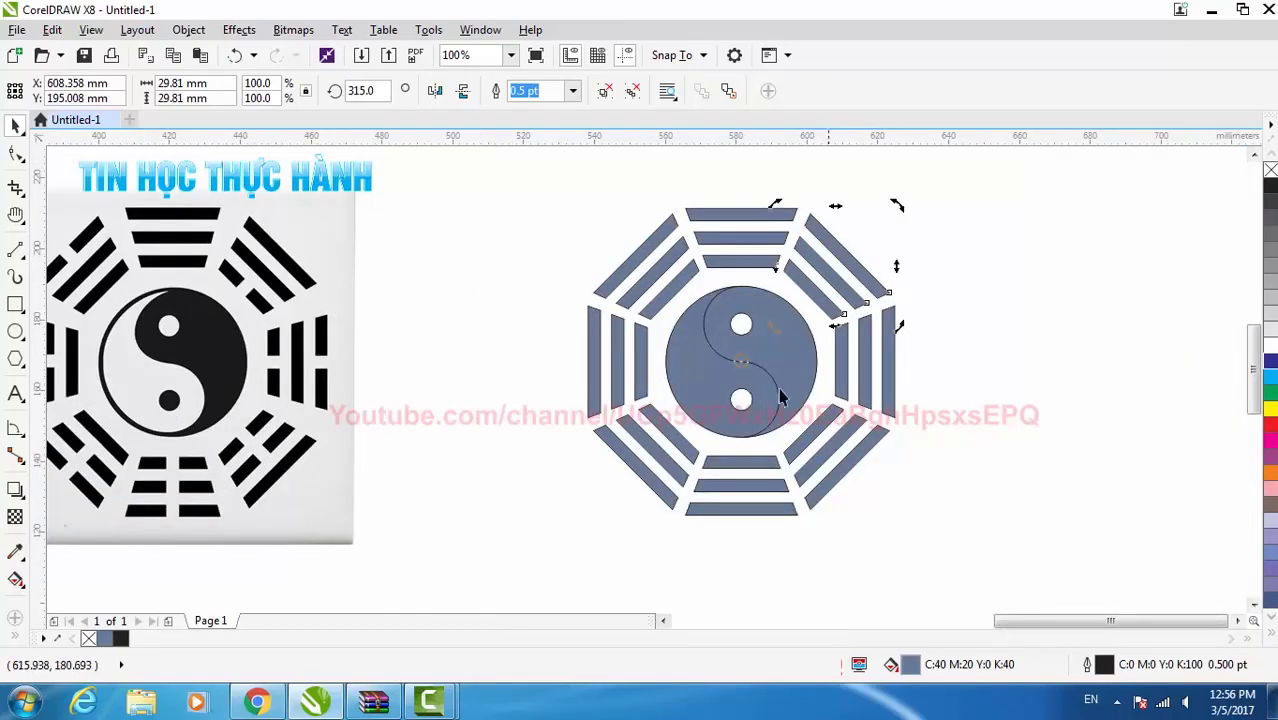
{"action": "left_click", "coordinate": [531, 229]}
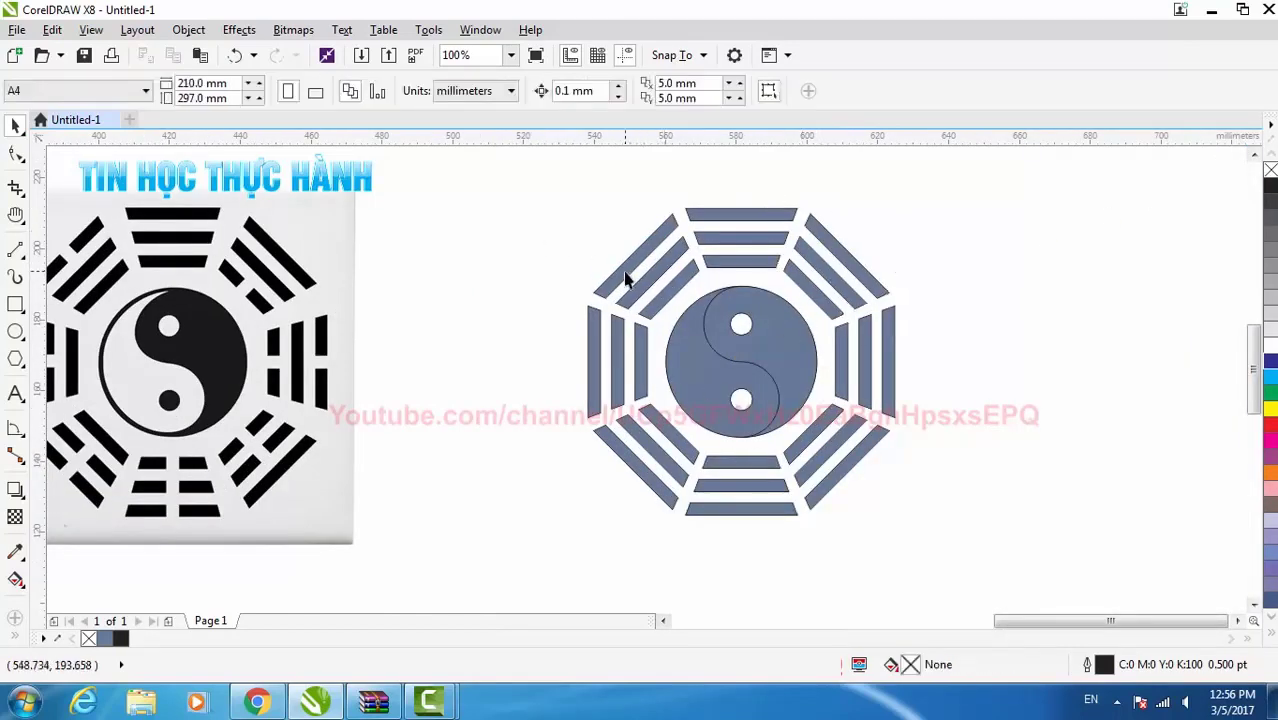
Draw an unfilled eight-sided polygon about 176 mm wide beside the emblem
{"action": "left_click", "coordinate": [15, 360]}
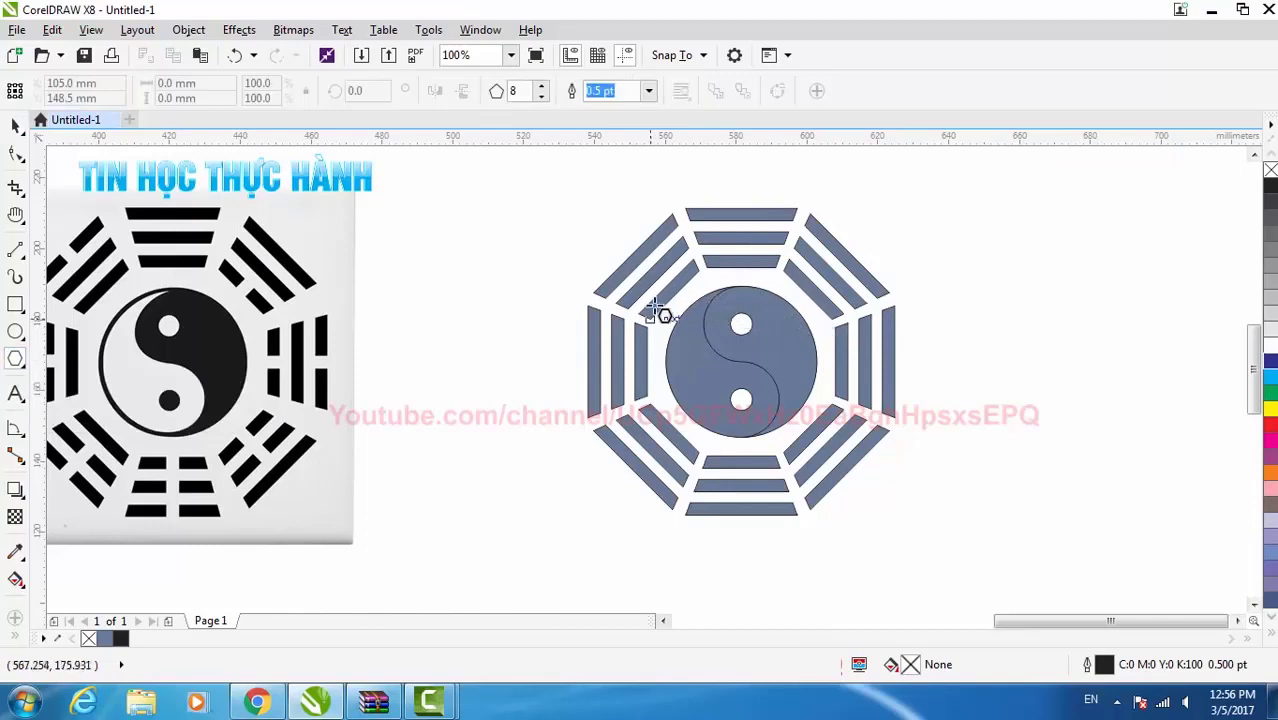
{"action": "scroll", "coordinate": [660, 314], "scroll_direction": "down", "scroll_amount": 2}
{"action": "left_click_drag", "start_coordinate": [804, 217], "coordinate": [1116, 449]}
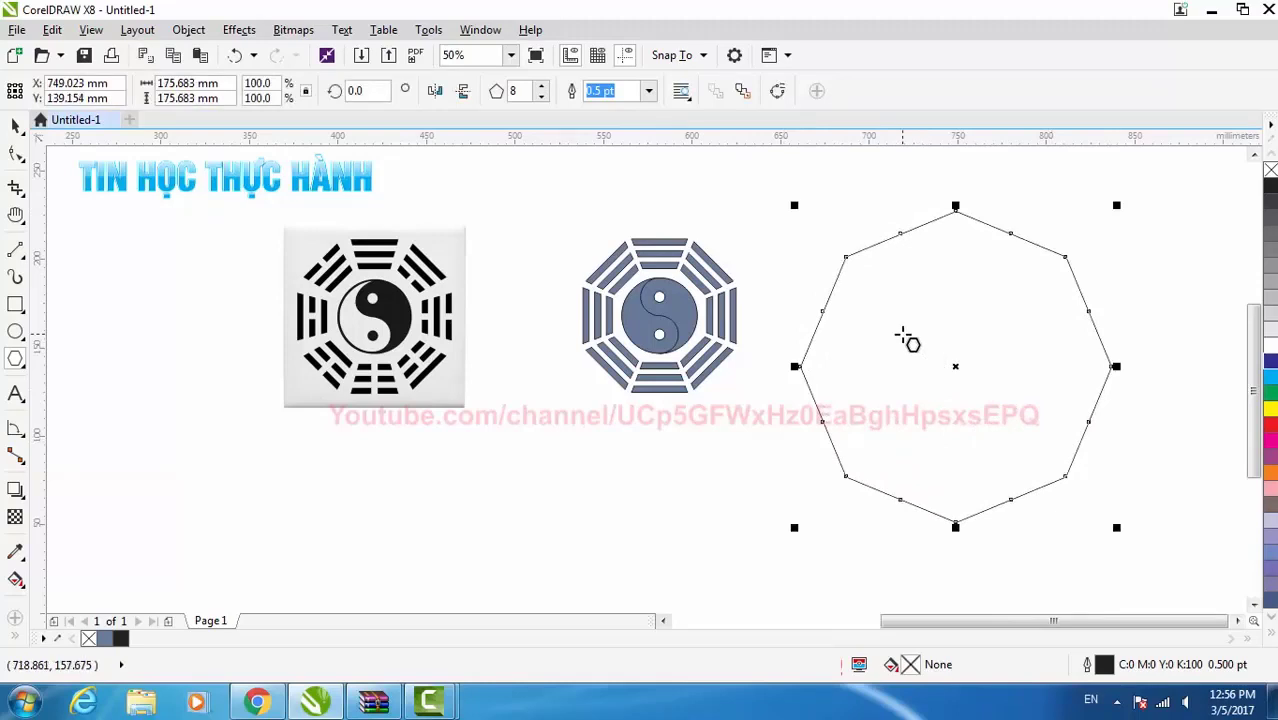
Align the octagon horizontally and vertically to the centre of the yin-yang circle
{"action": "key", "text": "space"}
{"action": "scroll", "coordinate": [689, 296], "scroll_direction": "up", "scroll_amount": 4}
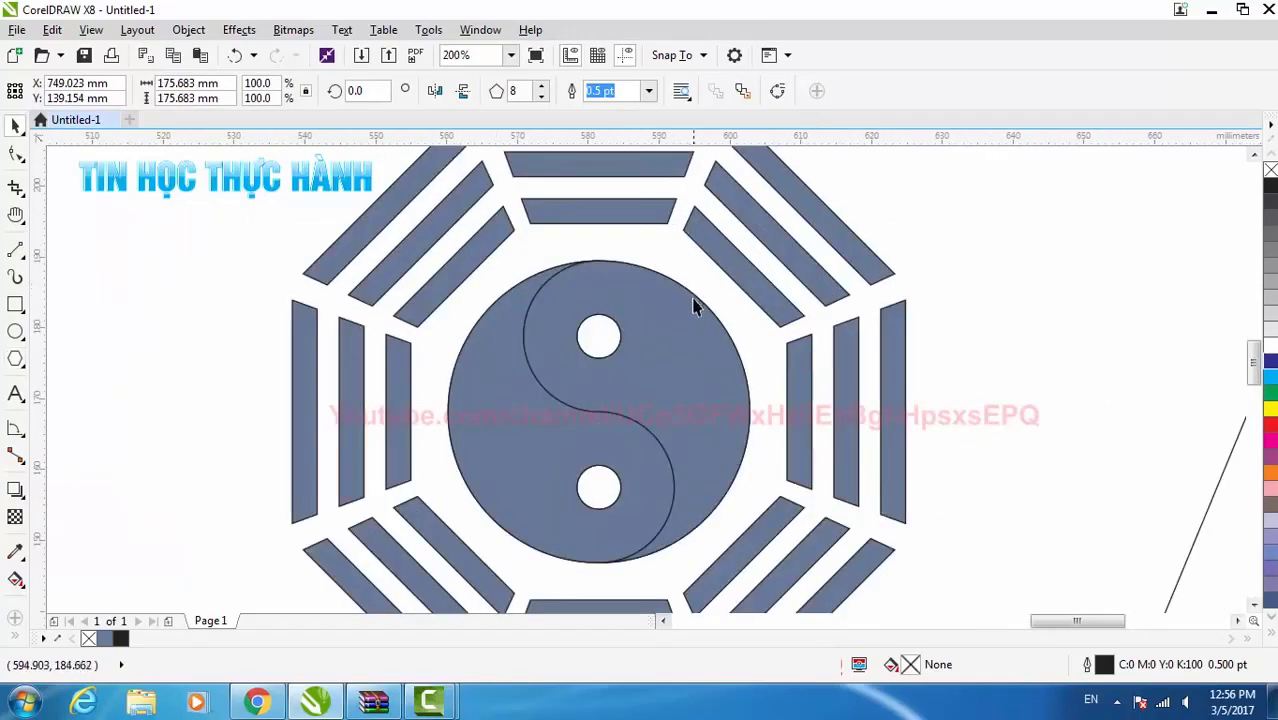
{"action": "left_click", "coordinate": [700, 308], "text": "shift"}
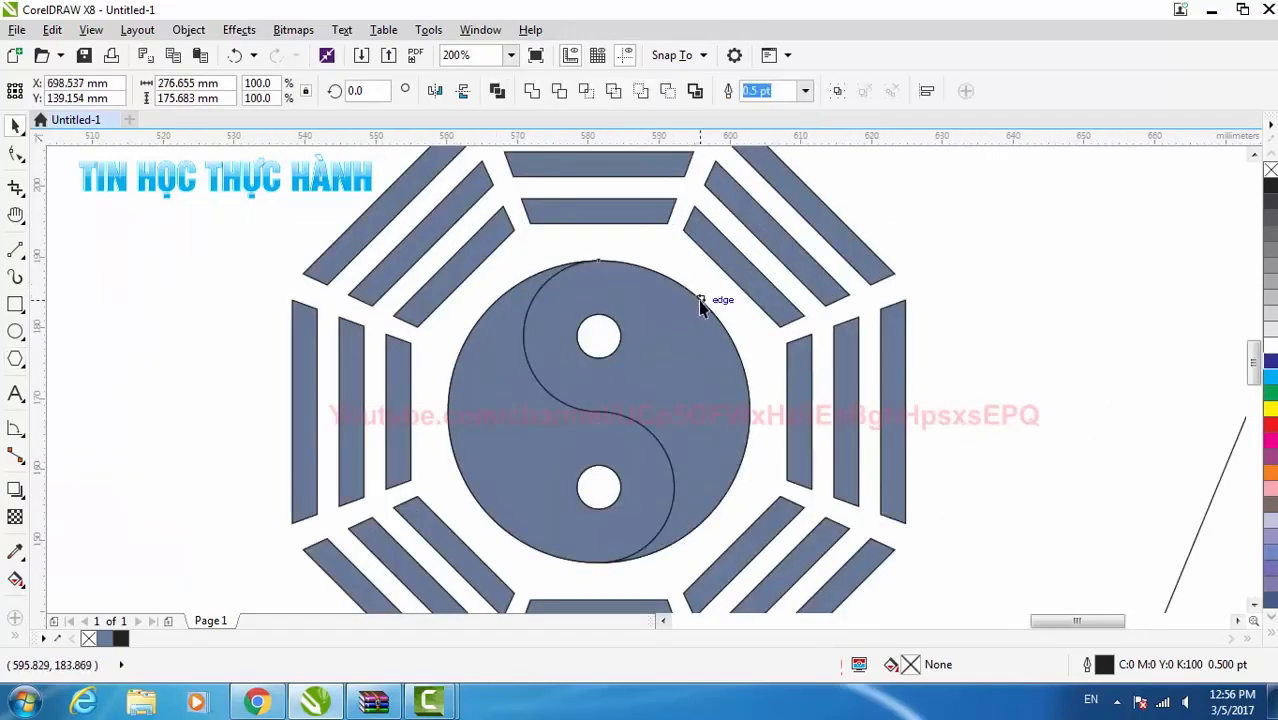
{"action": "scroll", "coordinate": [700, 307], "scroll_direction": "down", "scroll_amount": 2}
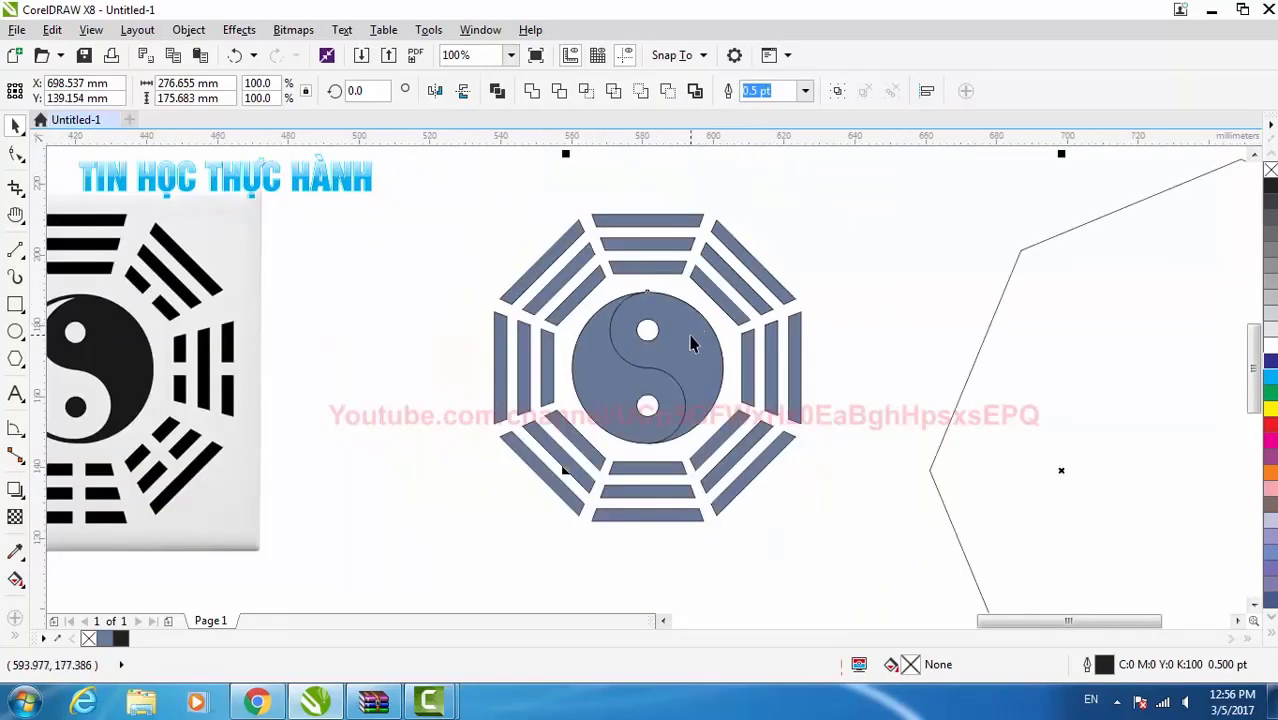
{"action": "key", "text": "c"}
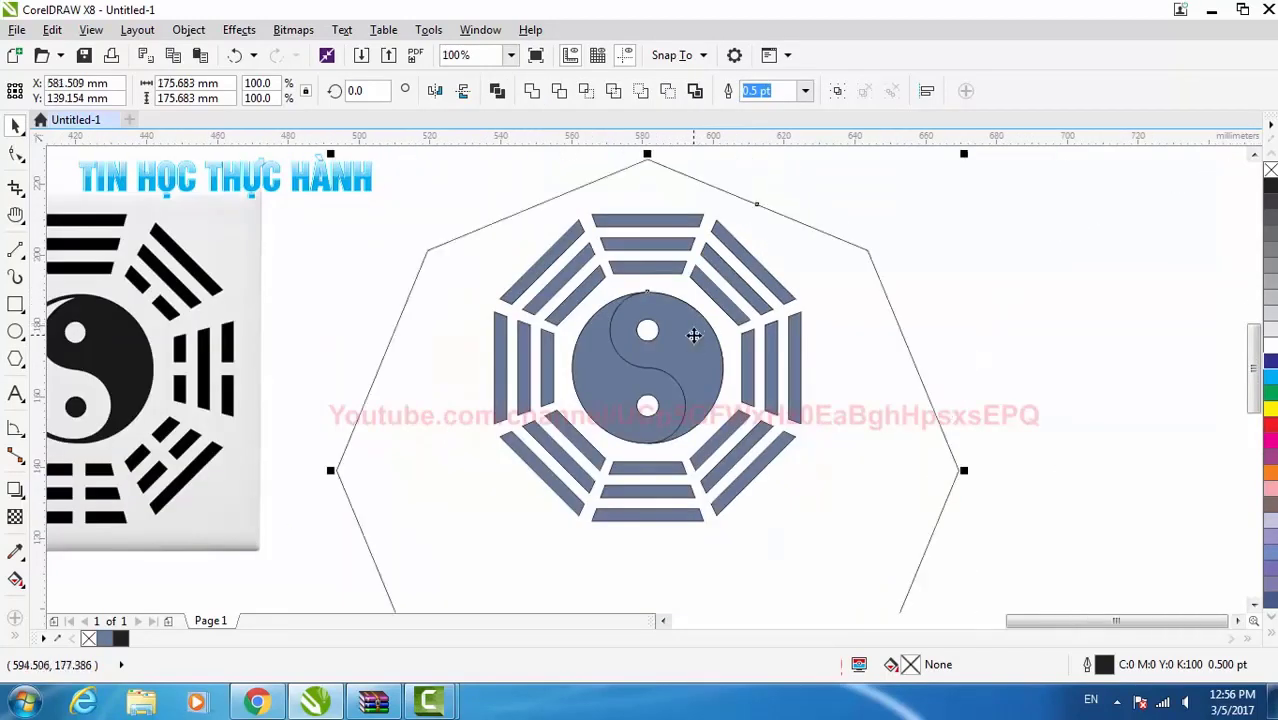
{"action": "key", "text": "e"}
{"action": "scroll", "coordinate": [697, 335], "scroll_direction": "down", "scroll_amount": 2}
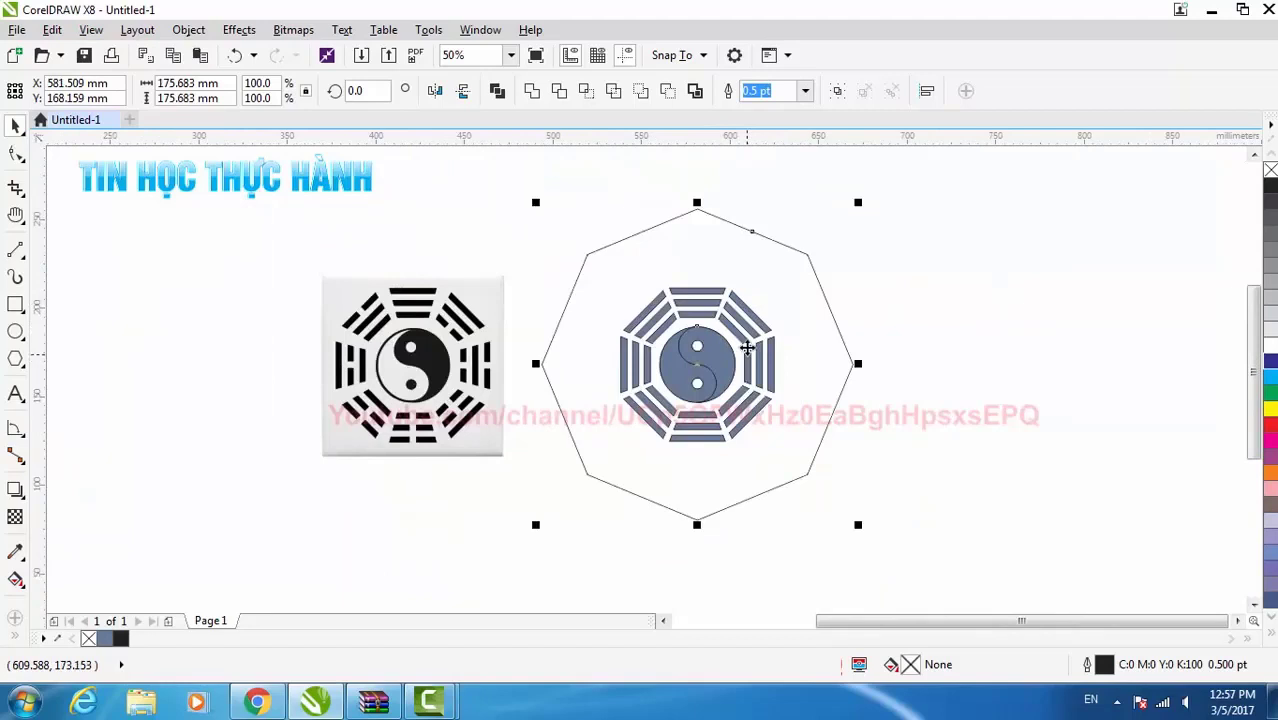
{"action": "left_click", "coordinate": [755, 194]}
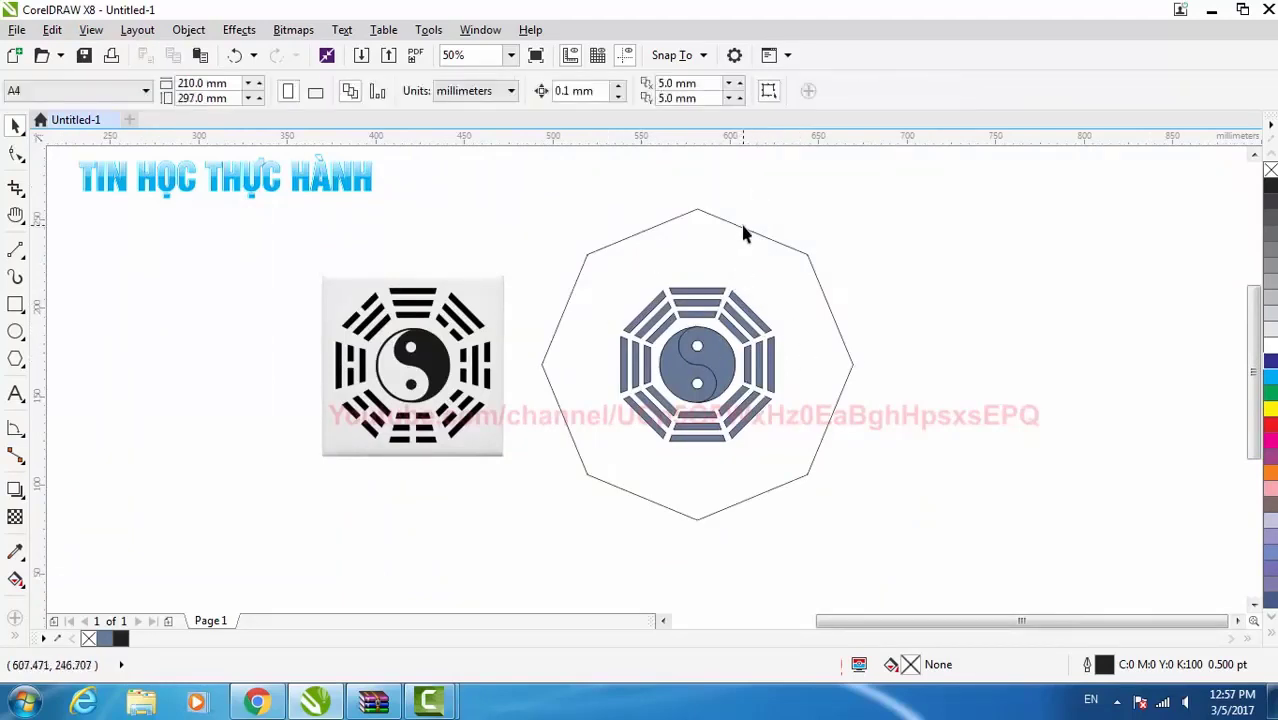
Collapse the octagon into eight radial spokes by moving its edge midpoint node to the yin-yang circle's centre
{"action": "left_click", "coordinate": [741, 228]}
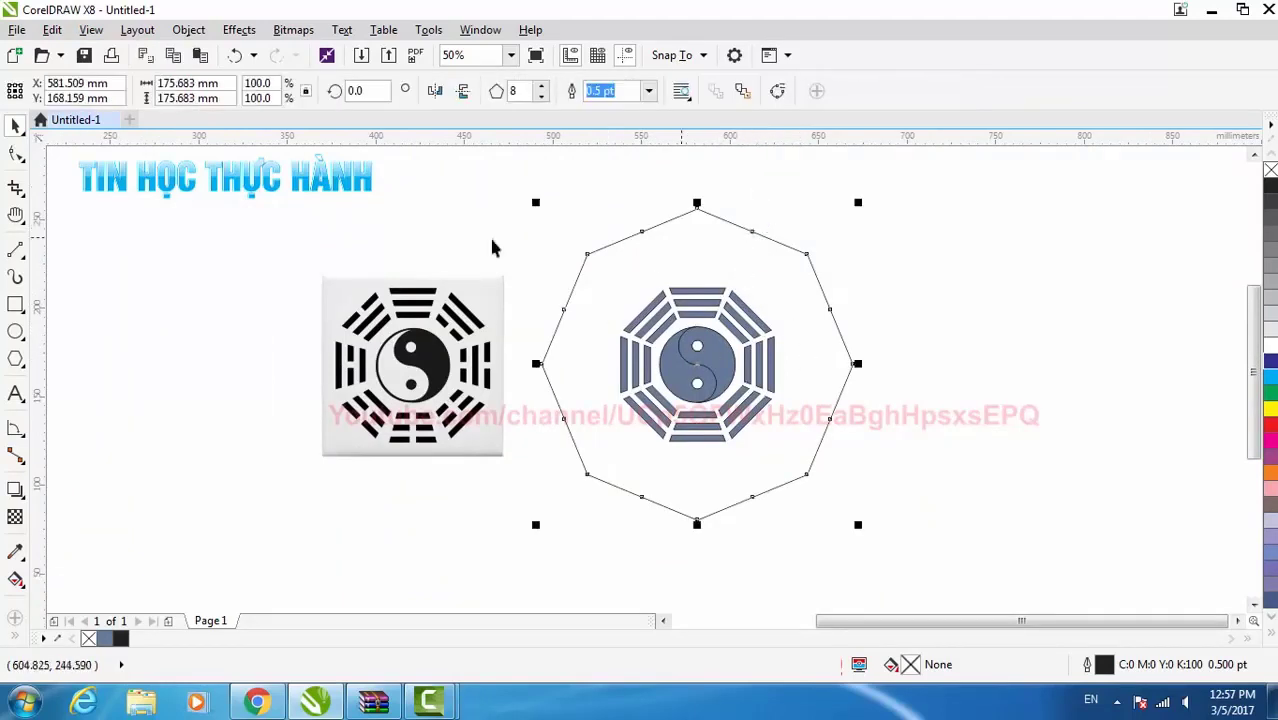
{"action": "left_click", "coordinate": [16, 153]}
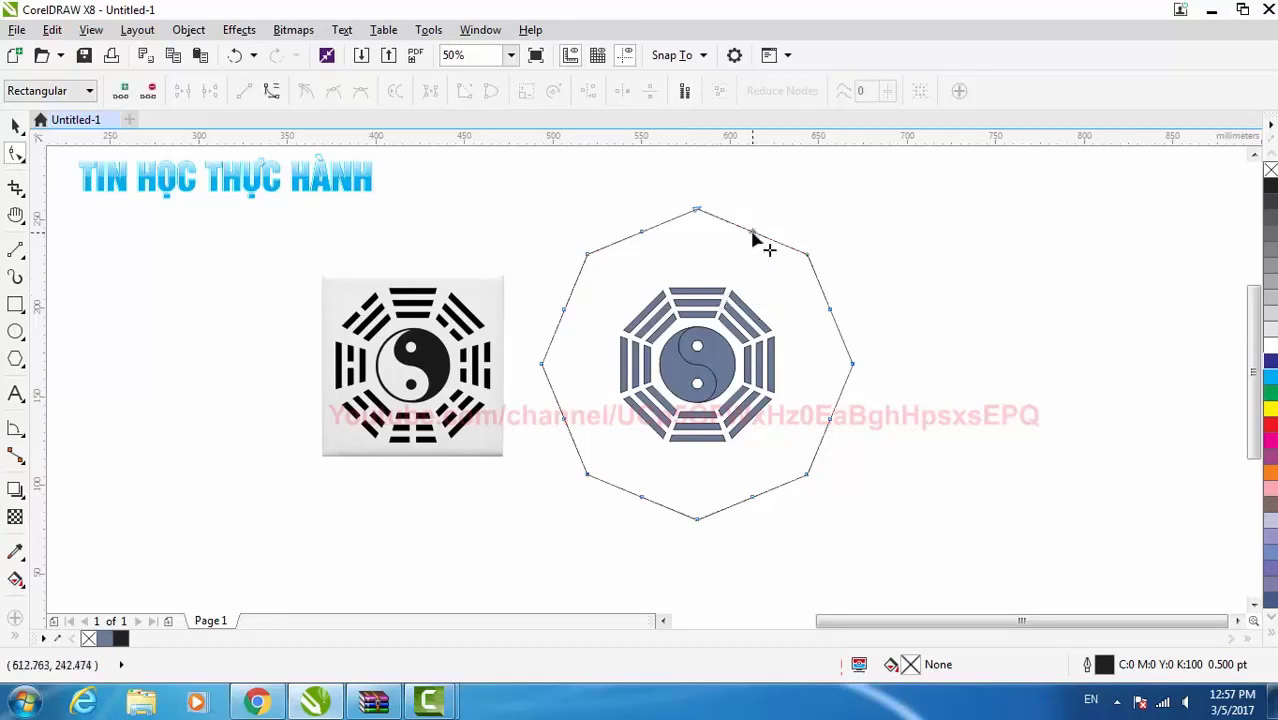
{"action": "left_click_drag", "start_coordinate": [756, 242], "coordinate": [703, 366]}
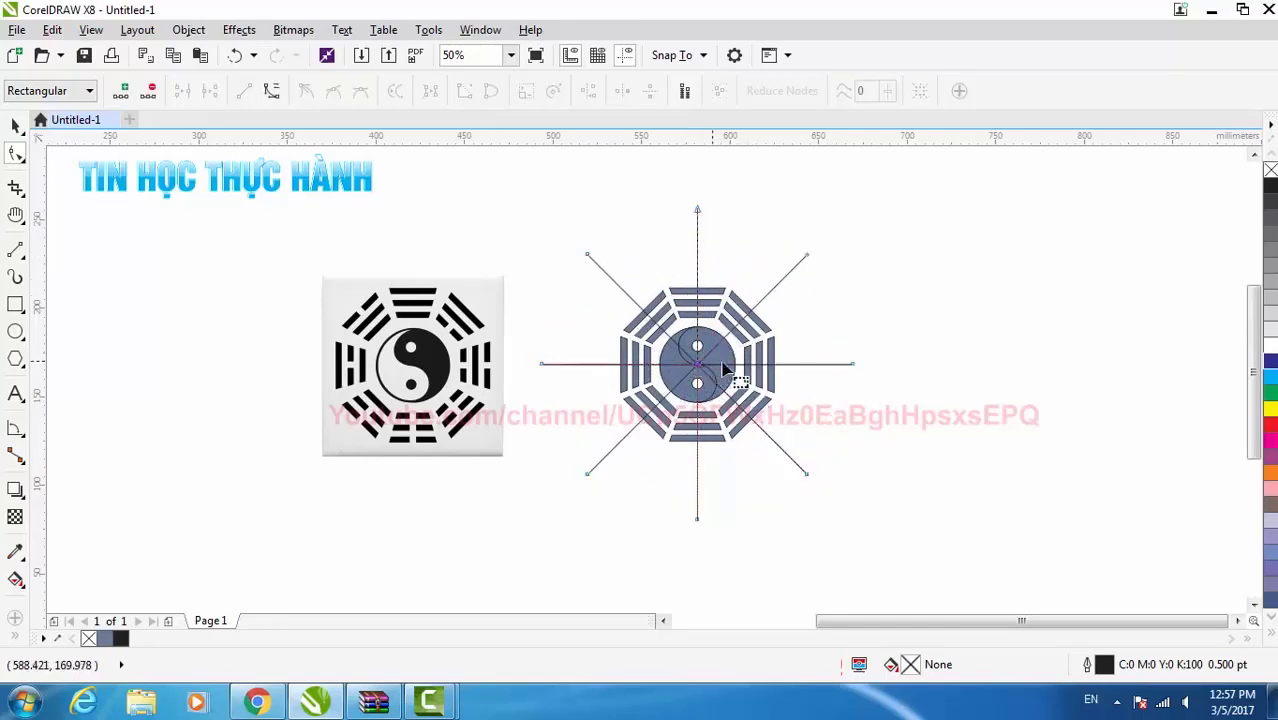
{"action": "key", "text": "space"}
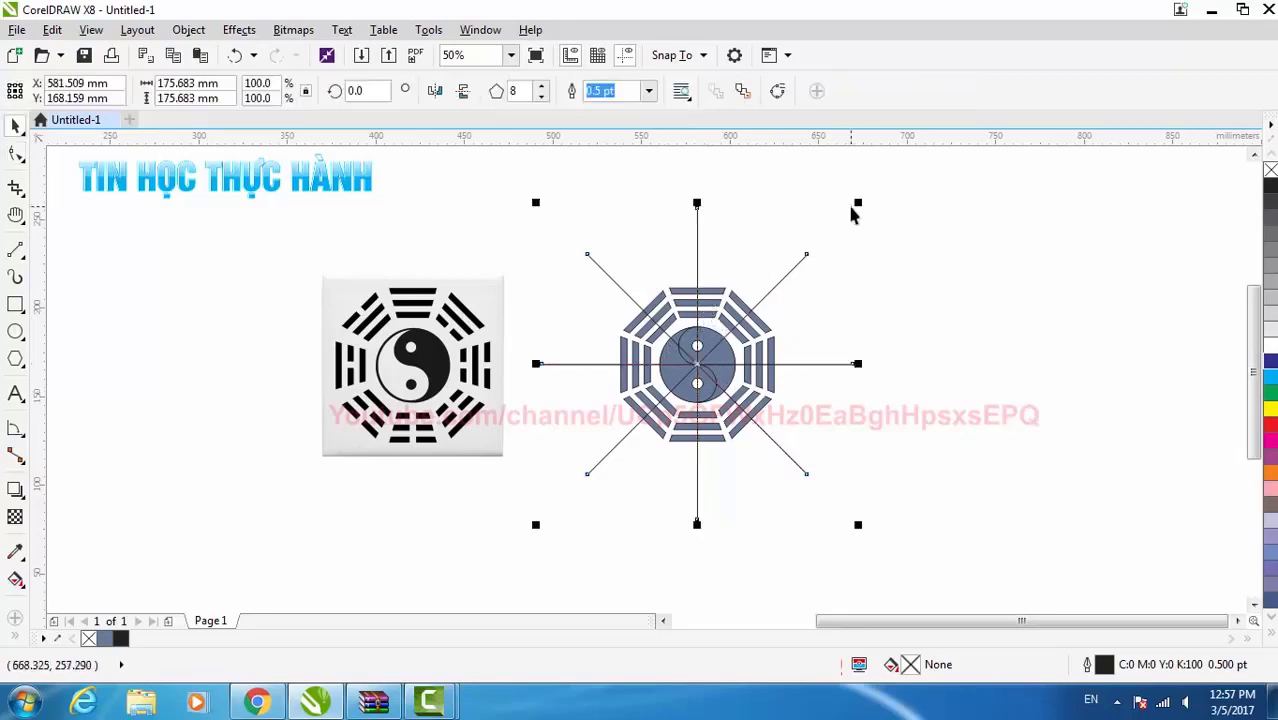
Shrink the eight-spoke shape about its centre to about 98 mm wide, so the spokes extend just past the trigrams
{"action": "left_click_drag", "start_coordinate": [840, 222], "coordinate": [795, 295]}
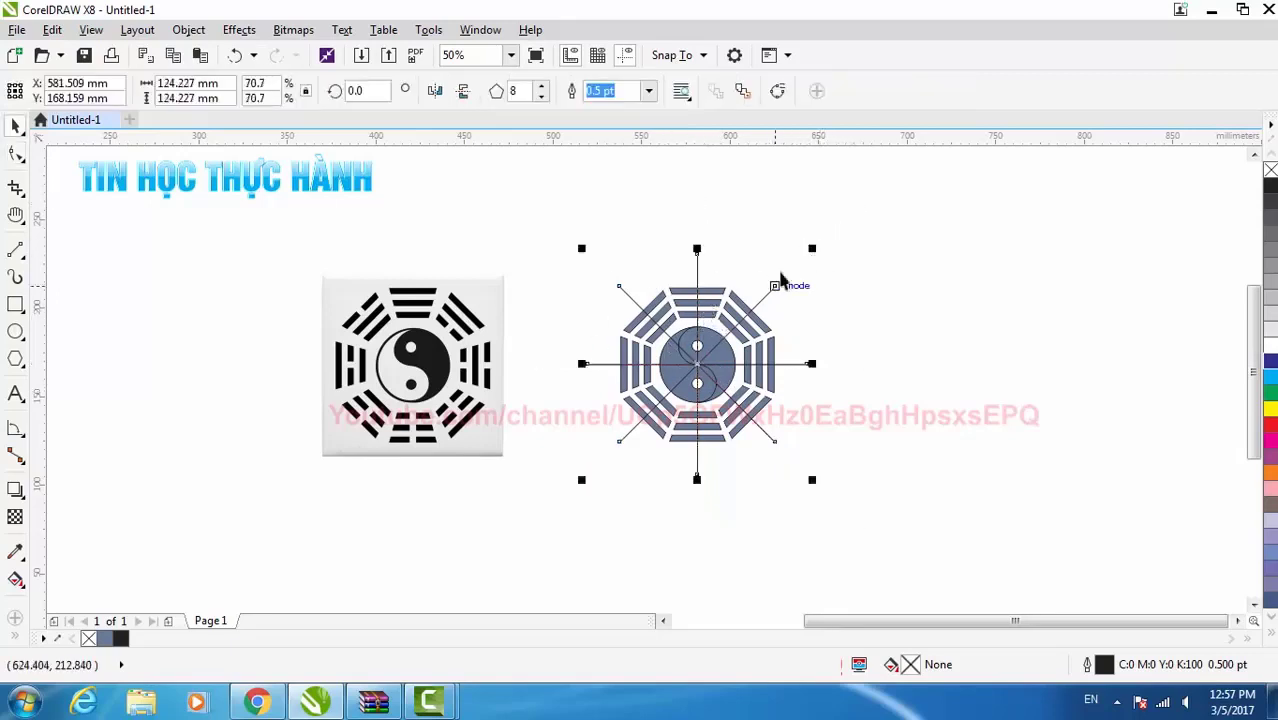
{"action": "left_click_drag", "start_coordinate": [810, 250], "coordinate": [790, 273]}
{"action": "scroll", "coordinate": [584, 346], "scroll_direction": "up", "scroll_amount": 2}
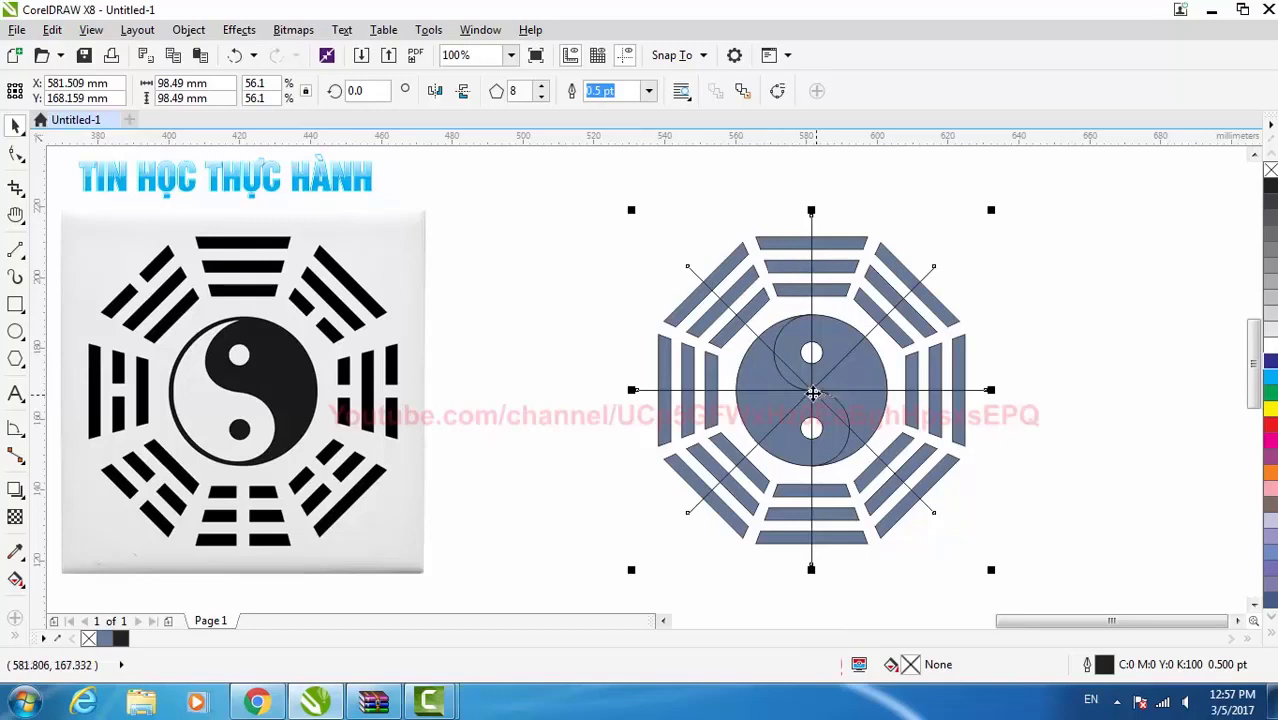
{"action": "left_click", "coordinate": [813, 393]}
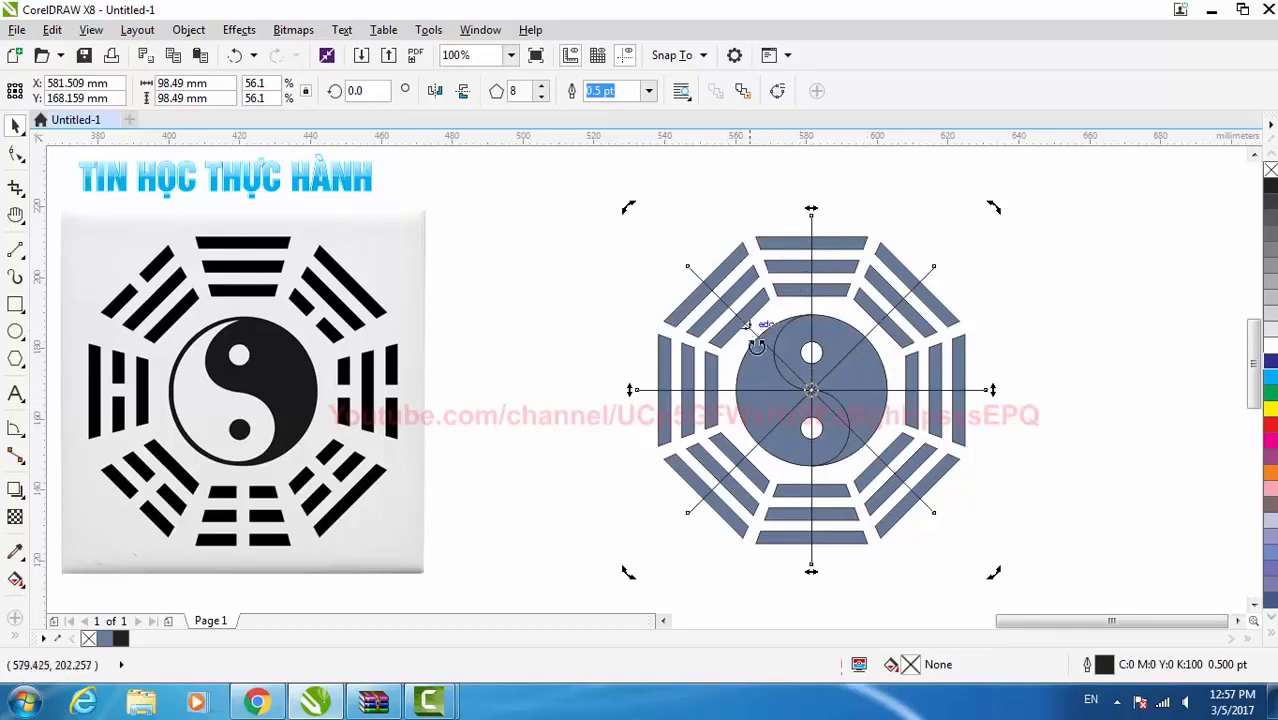
{"action": "left_click", "coordinate": [1018, 285]}
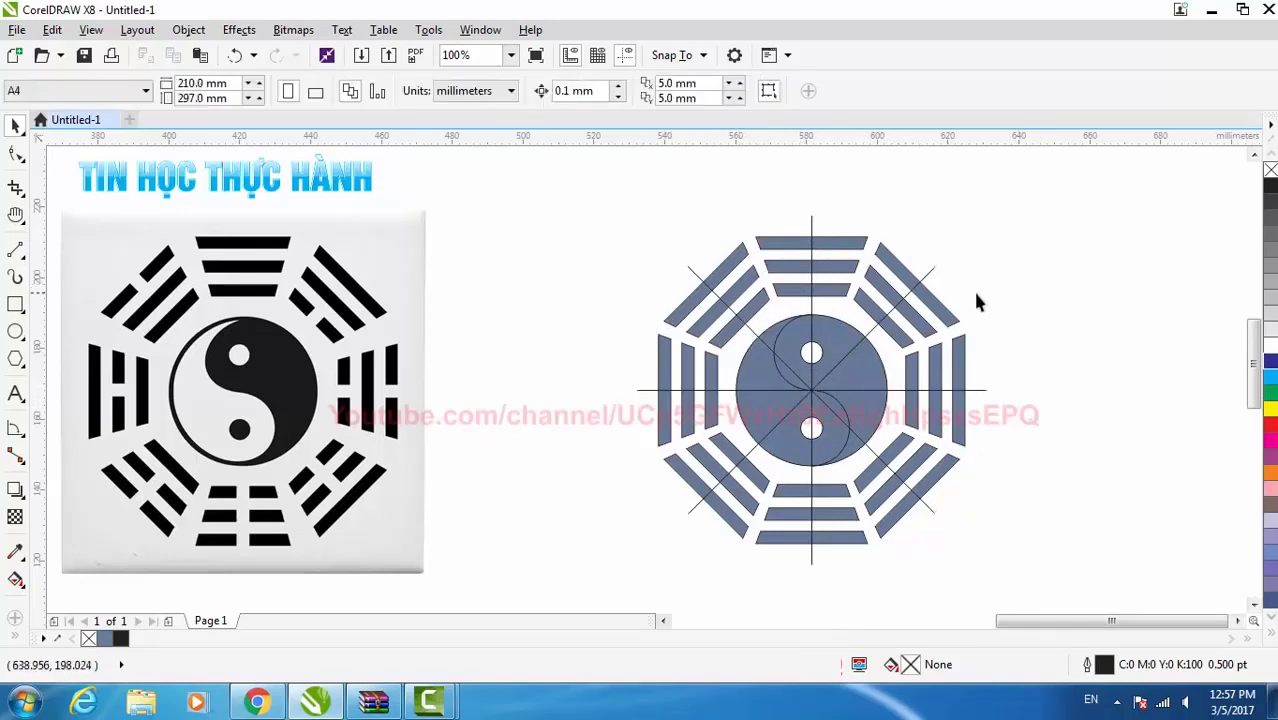
Set the spoke shape's outline width to 10 pt and convert the outline to an object
{"action": "left_click", "coordinate": [812, 224]}
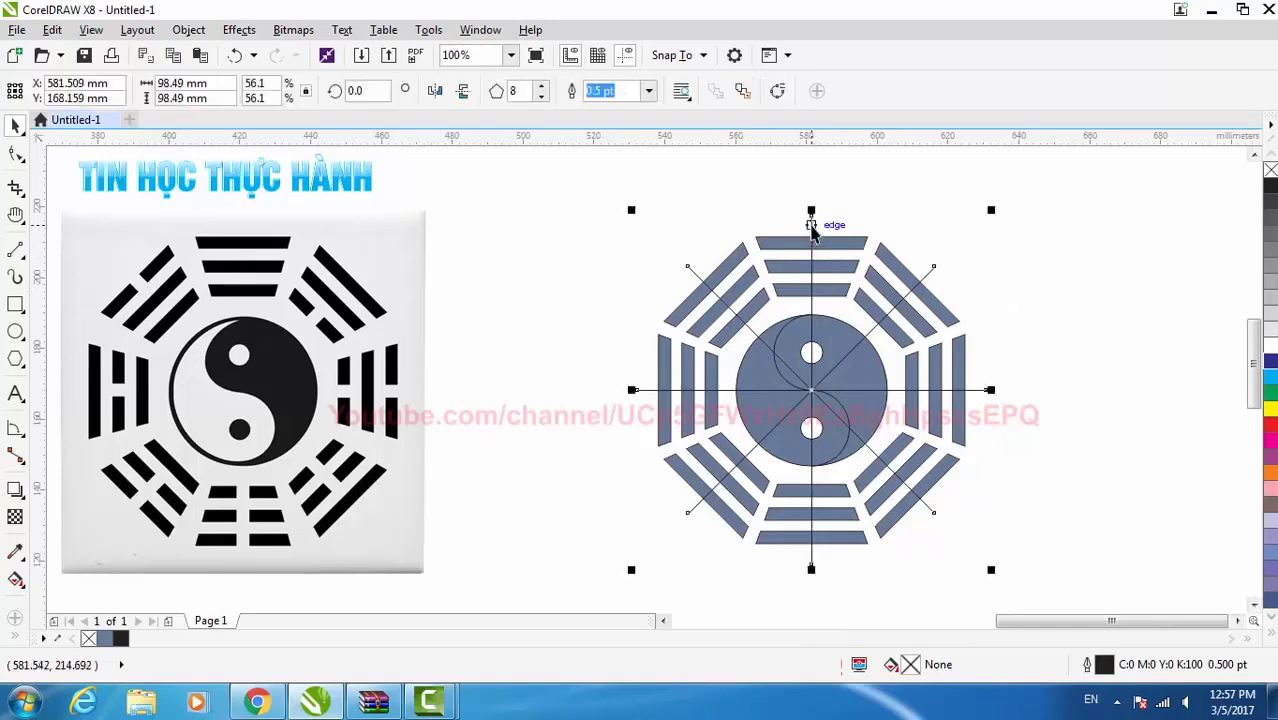
{"action": "left_click", "coordinate": [648, 91]}
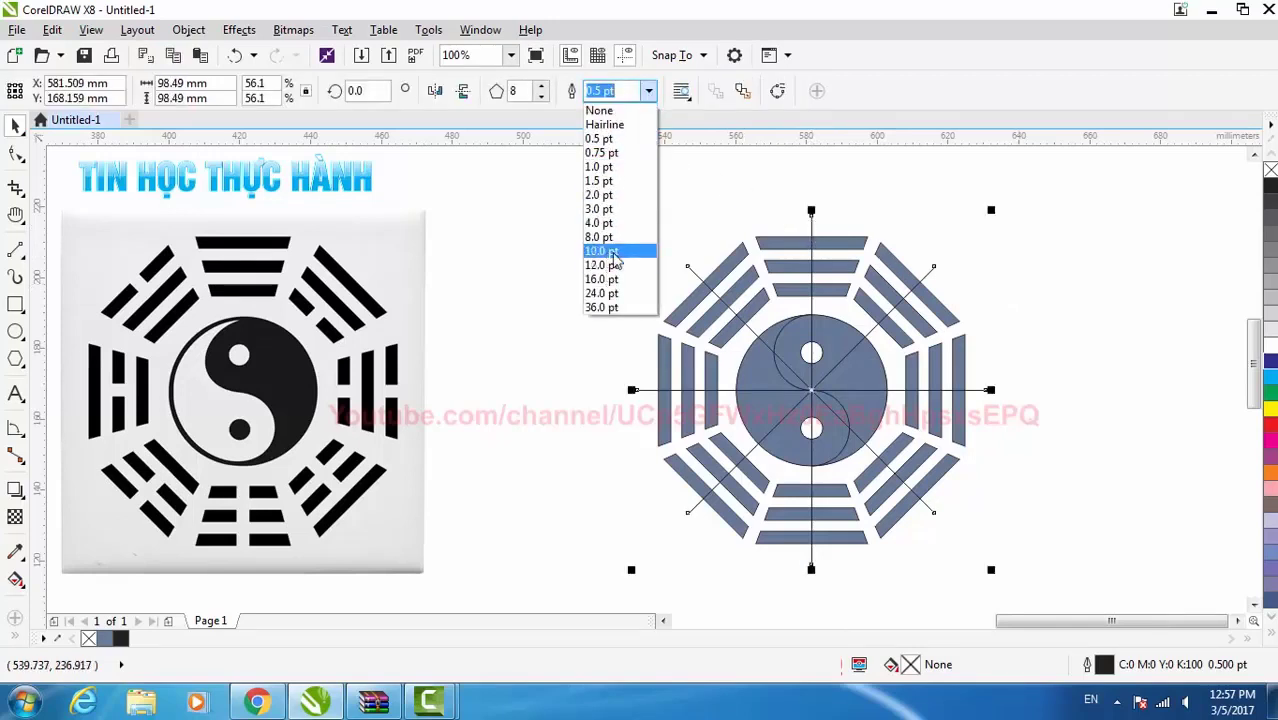
{"action": "left_click", "coordinate": [614, 251]}
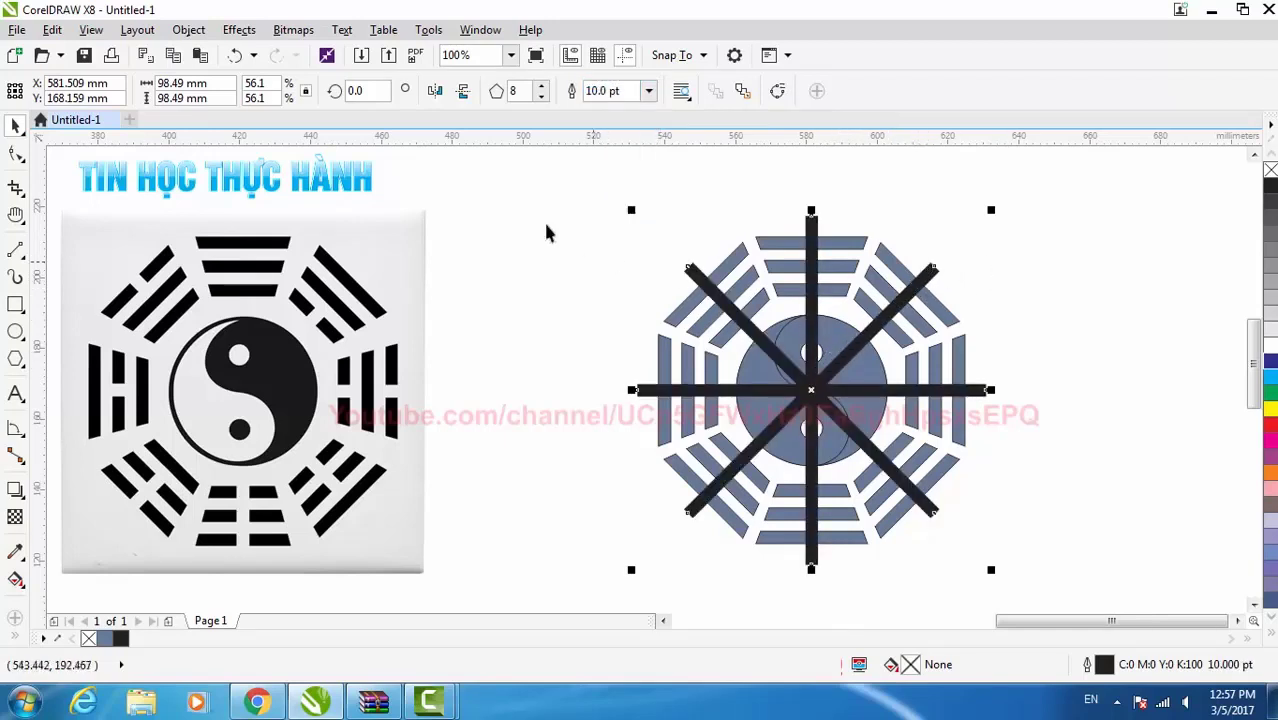
{"action": "left_click", "coordinate": [188, 29]}
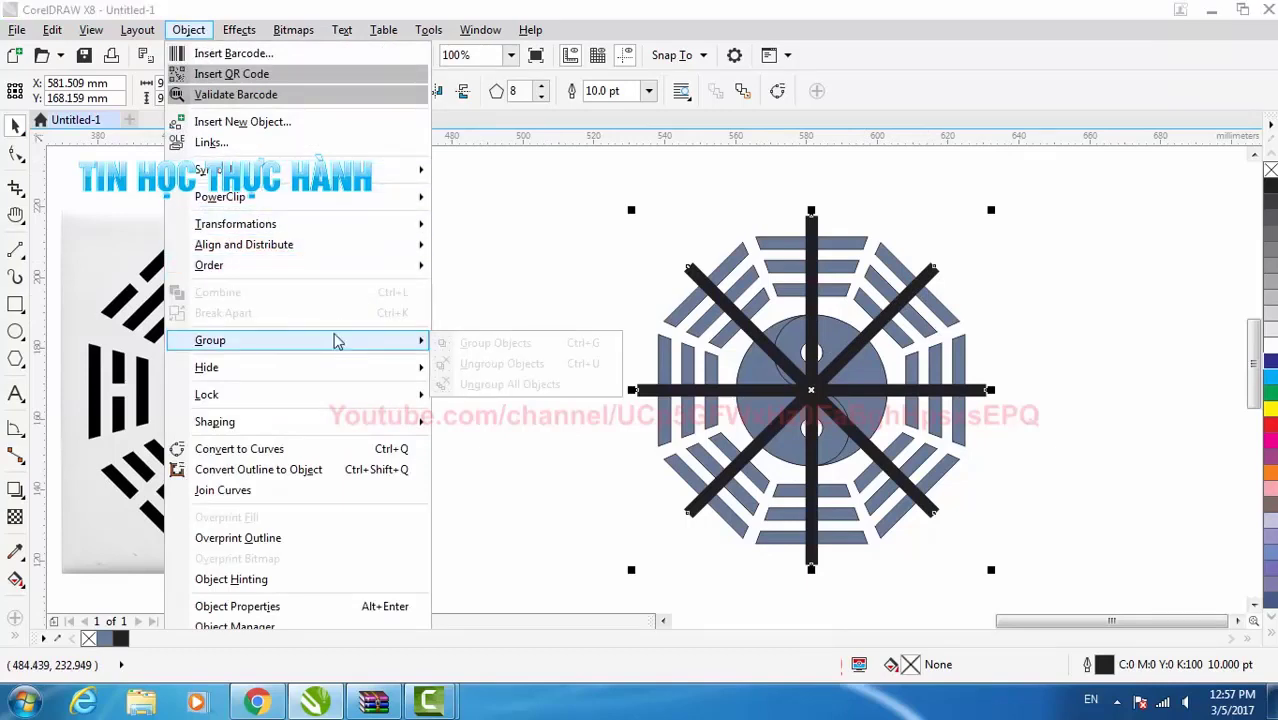
{"action": "left_click", "coordinate": [345, 470]}
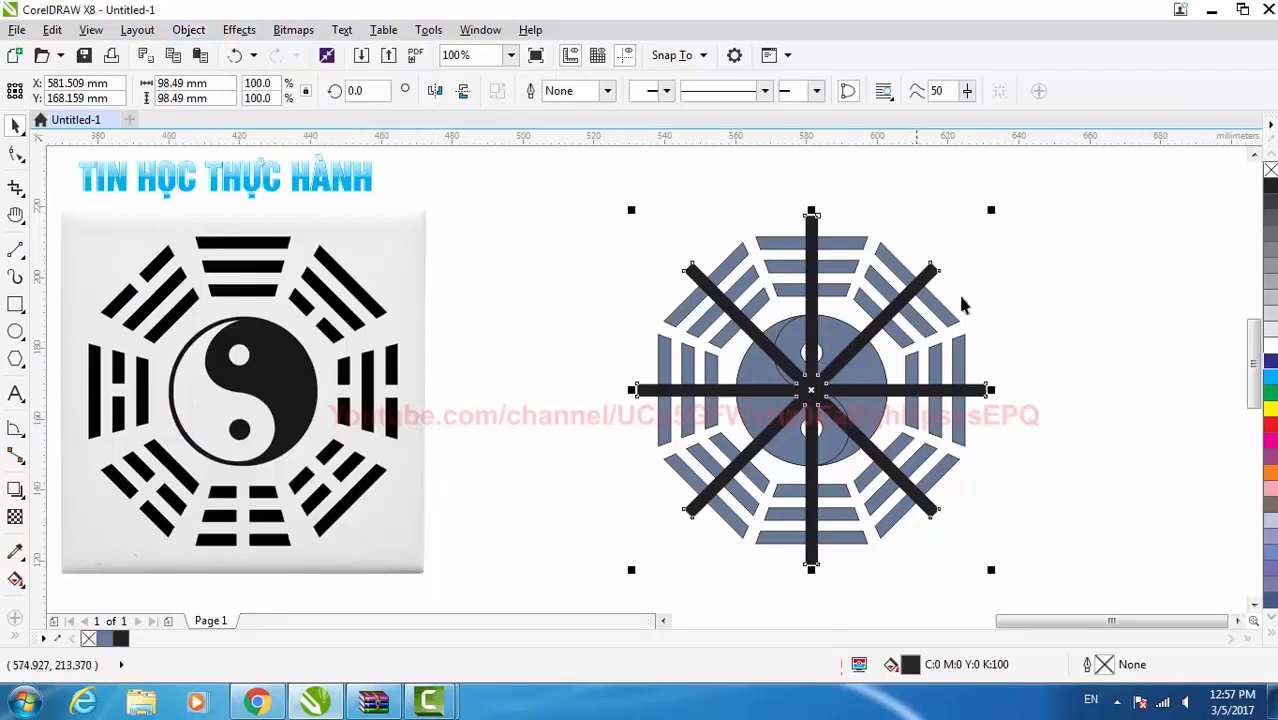
Remove the fill from the converted spoke bars and give them a cyan hairline outline
{"action": "left_click", "coordinate": [1270, 170]}
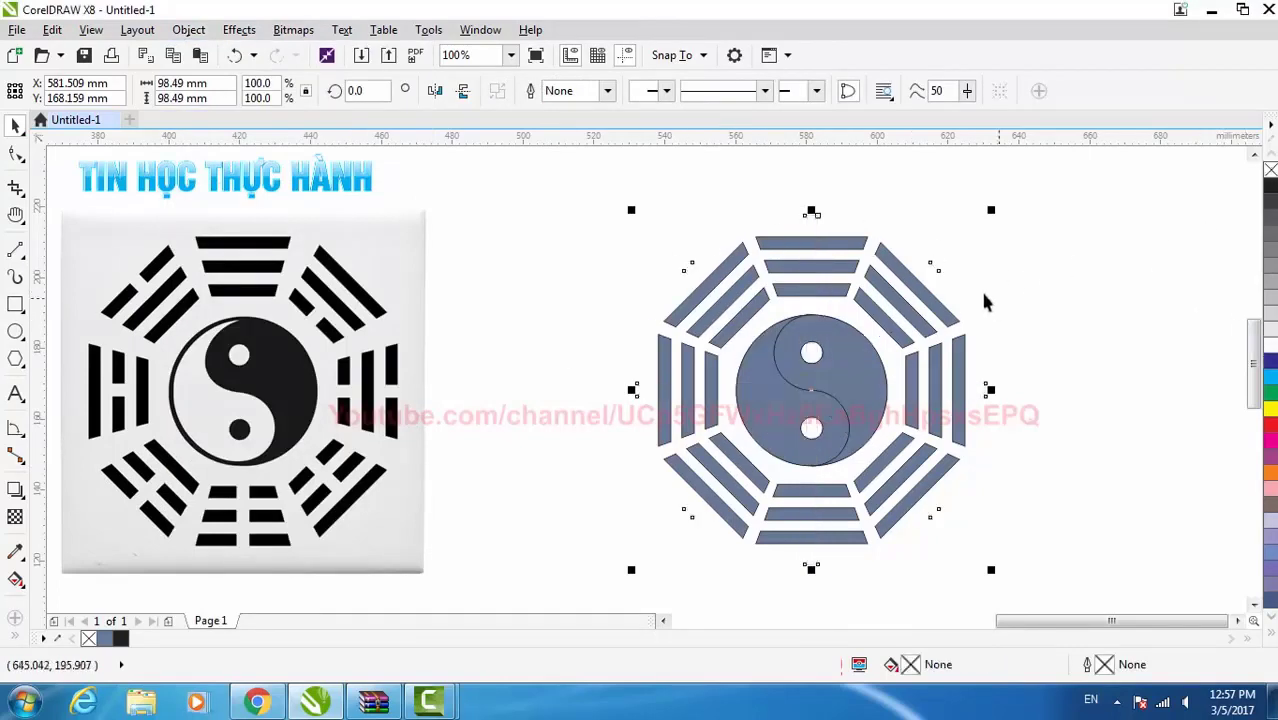
{"action": "right_click", "coordinate": [1268, 376]}
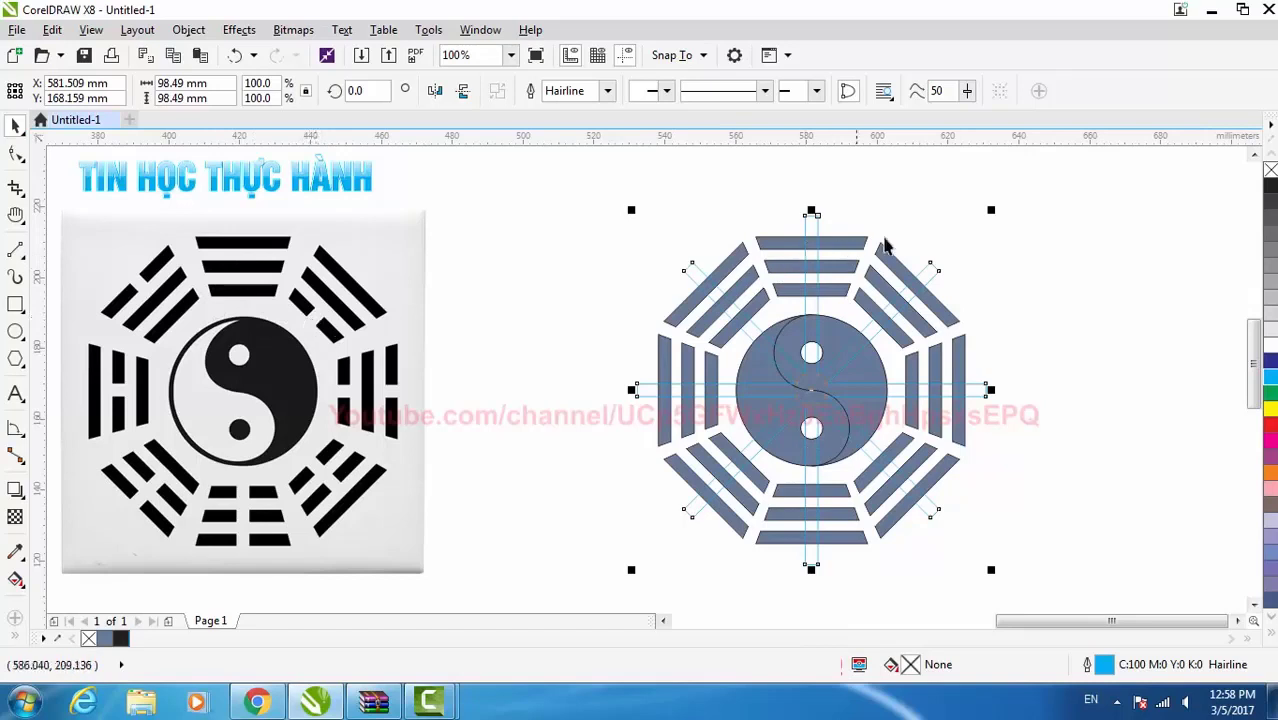
{"action": "left_click", "coordinate": [938, 253]}
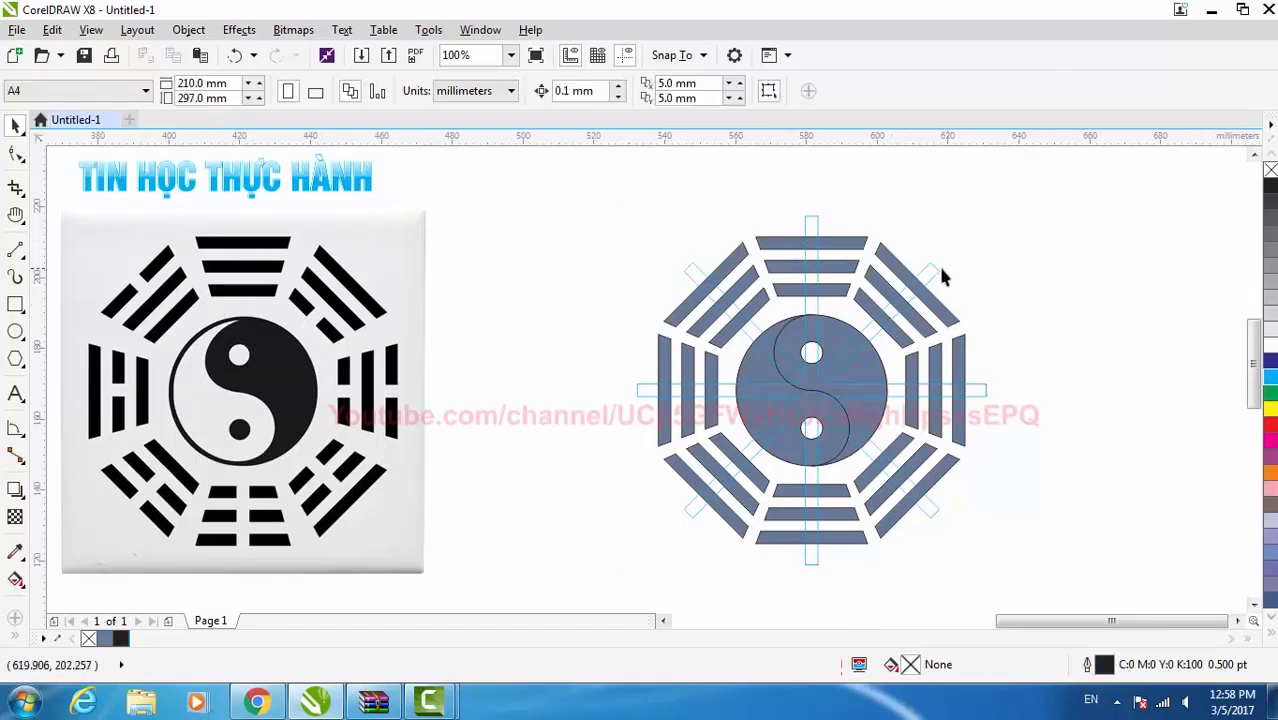
Trim the upper-right trigram with the spoke bars to cut a gap through the middle of its bars
{"action": "left_click", "coordinate": [912, 270]}
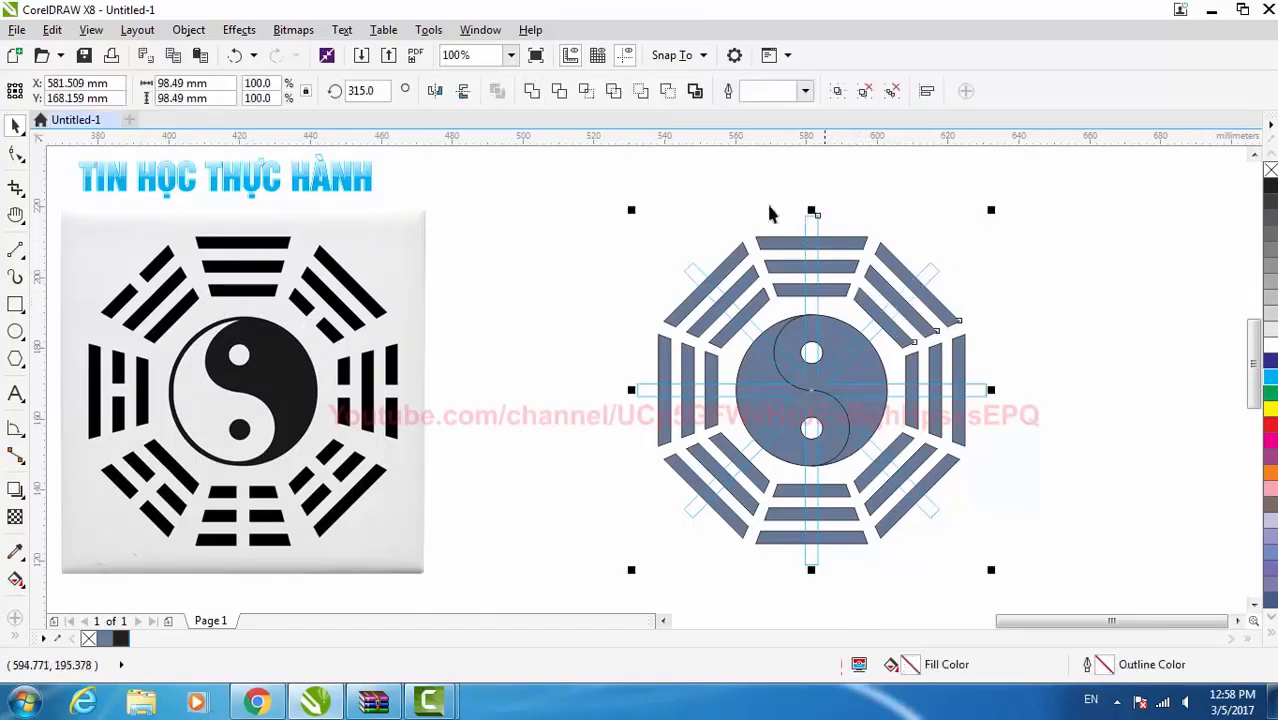
{"action": "left_click", "coordinate": [559, 91]}
{"action": "left_click", "coordinate": [874, 313]}
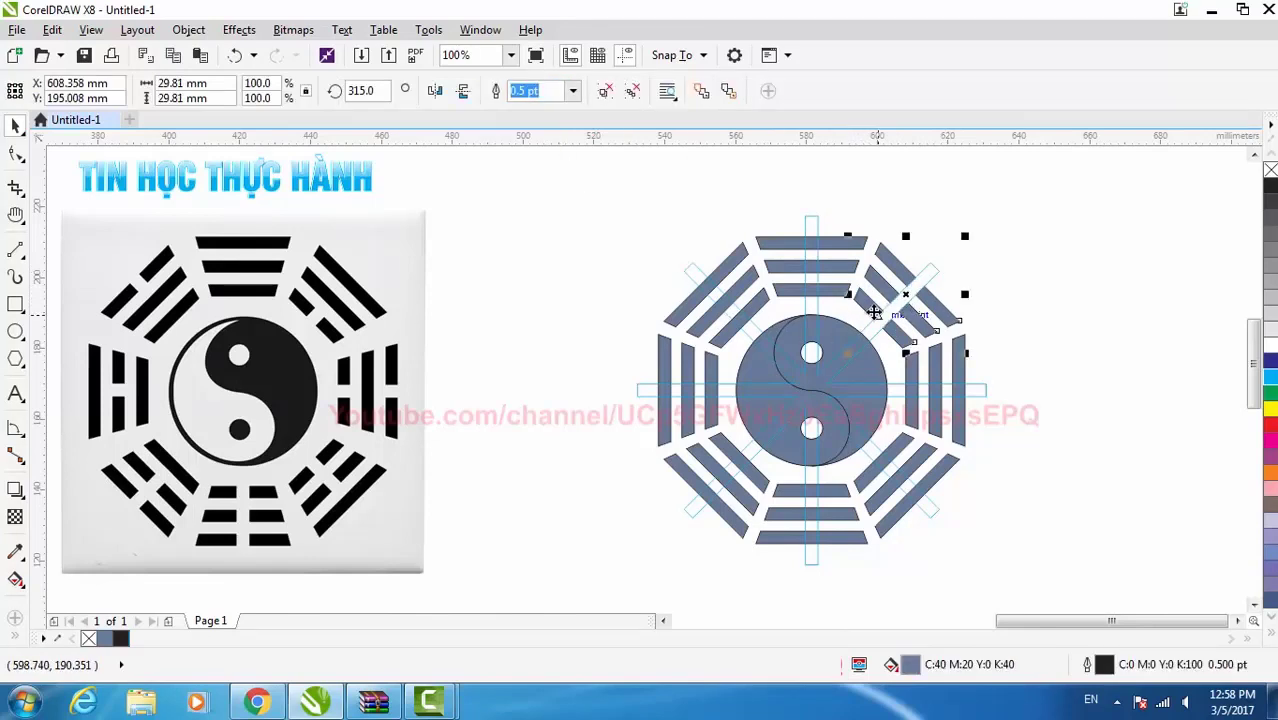
Undo the last trim and ungroup all the selected artwork into separate trigram bars
{"action": "left_click", "coordinate": [233, 57]}
{"action": "left_click", "coordinate": [888, 268]}
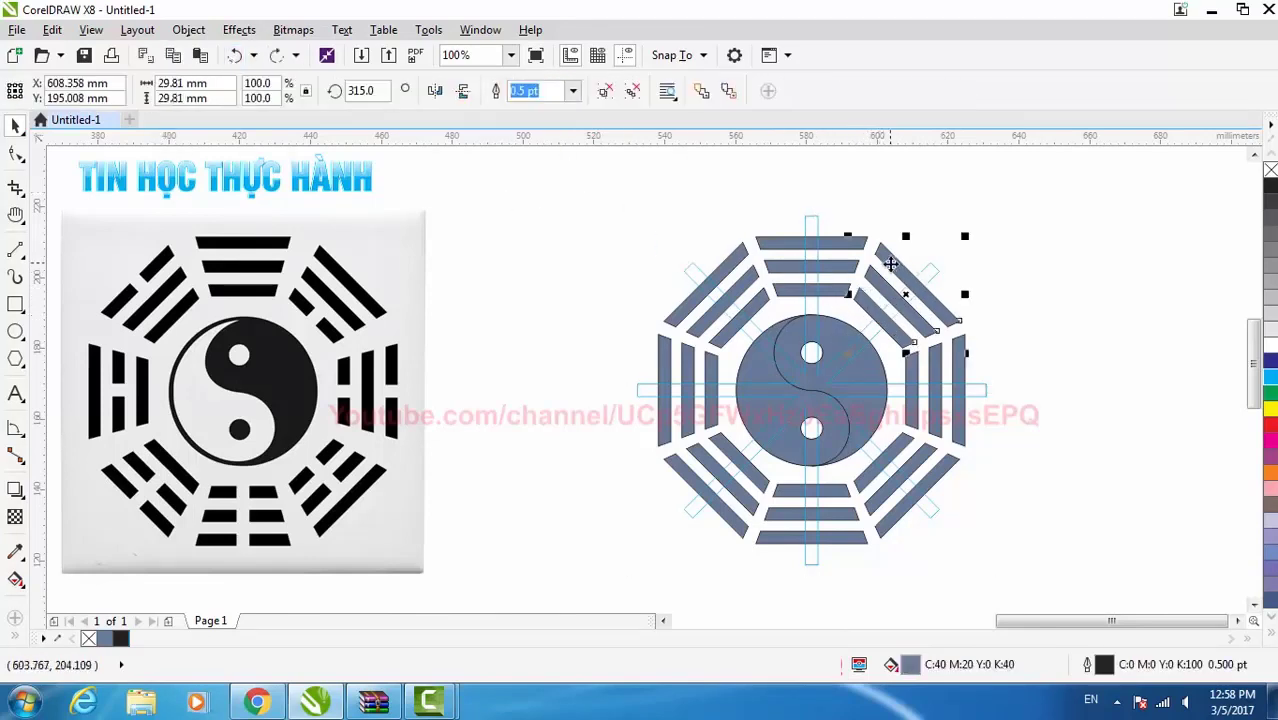
{"action": "mouse_move", "coordinate": [589, 191]}
{"action": "left_mouse_down"}
{"action": "mouse_move", "coordinate": [899, 400]}
{"action": "mouse_move", "coordinate": [1067, 592]}
{"action": "left_mouse_up"}
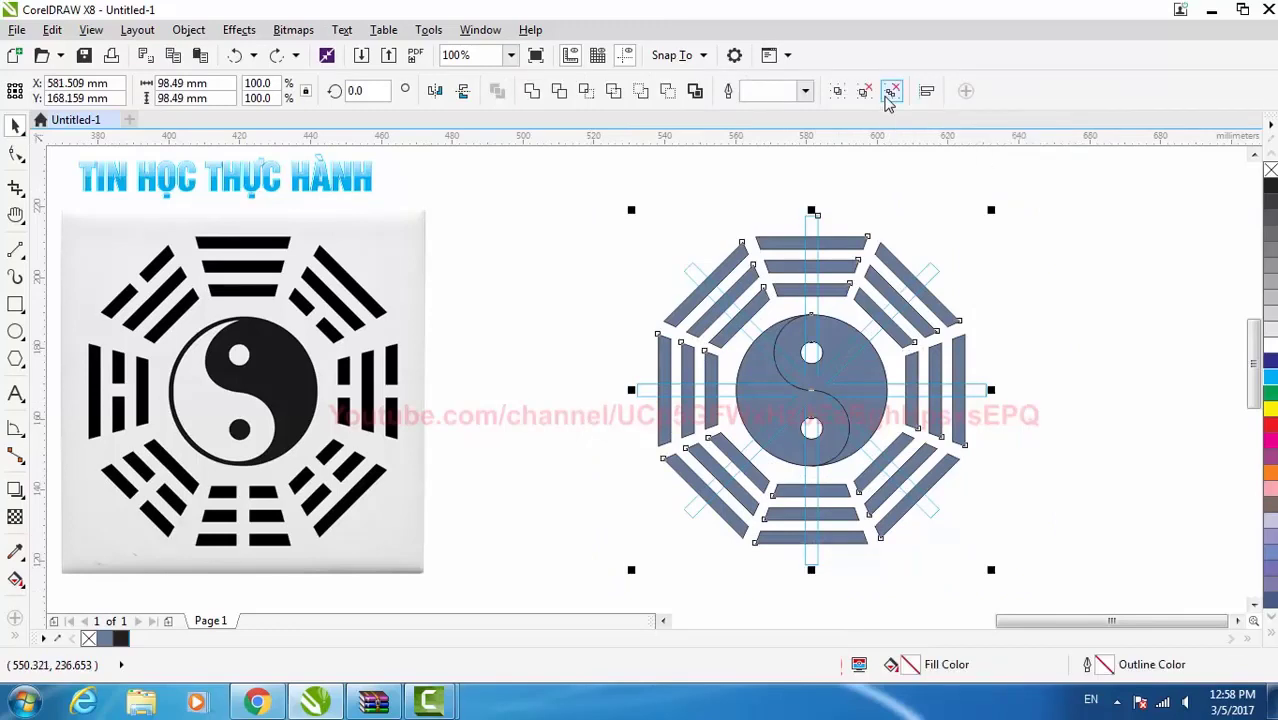
{"action": "left_click", "coordinate": [892, 92]}
{"action": "left_click", "coordinate": [932, 205]}
Trim only the innermost bar of the upper-right trigram with the spoke shape to cut its central gap
{"action": "left_click", "coordinate": [858, 290]}
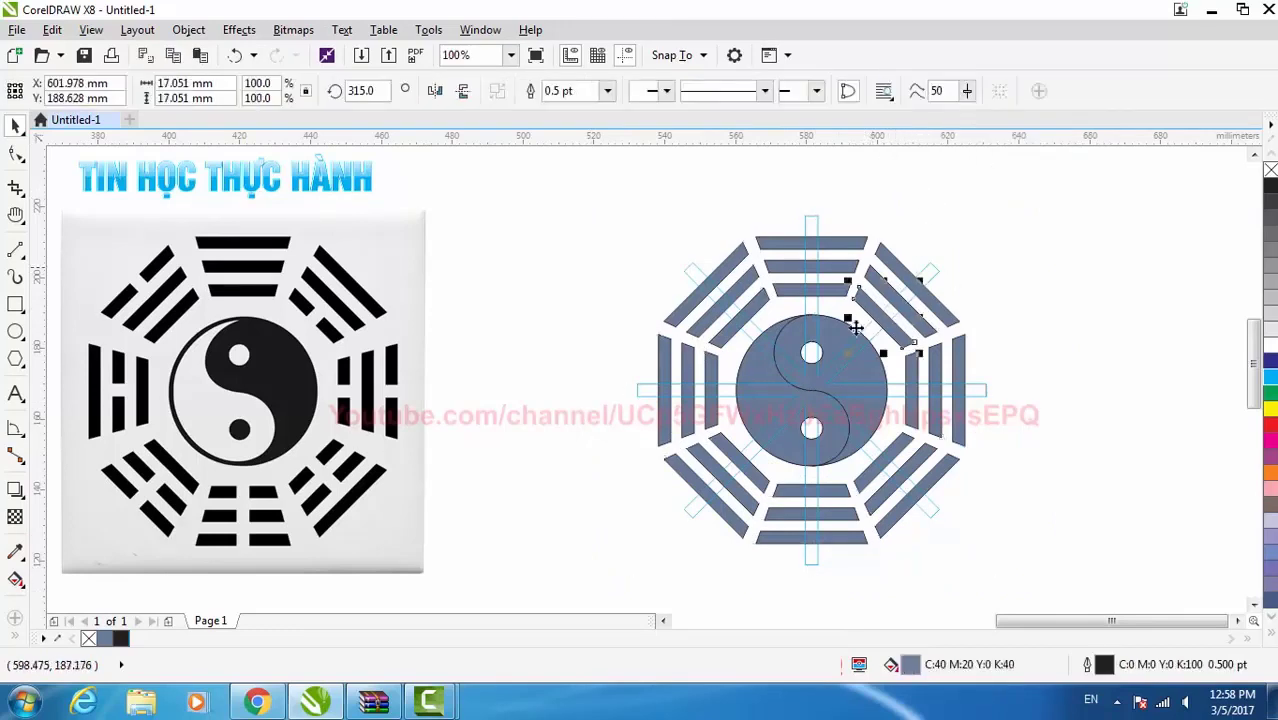
{"action": "left_click", "coordinate": [965, 268]}
{"action": "left_click", "coordinate": [930, 268]}
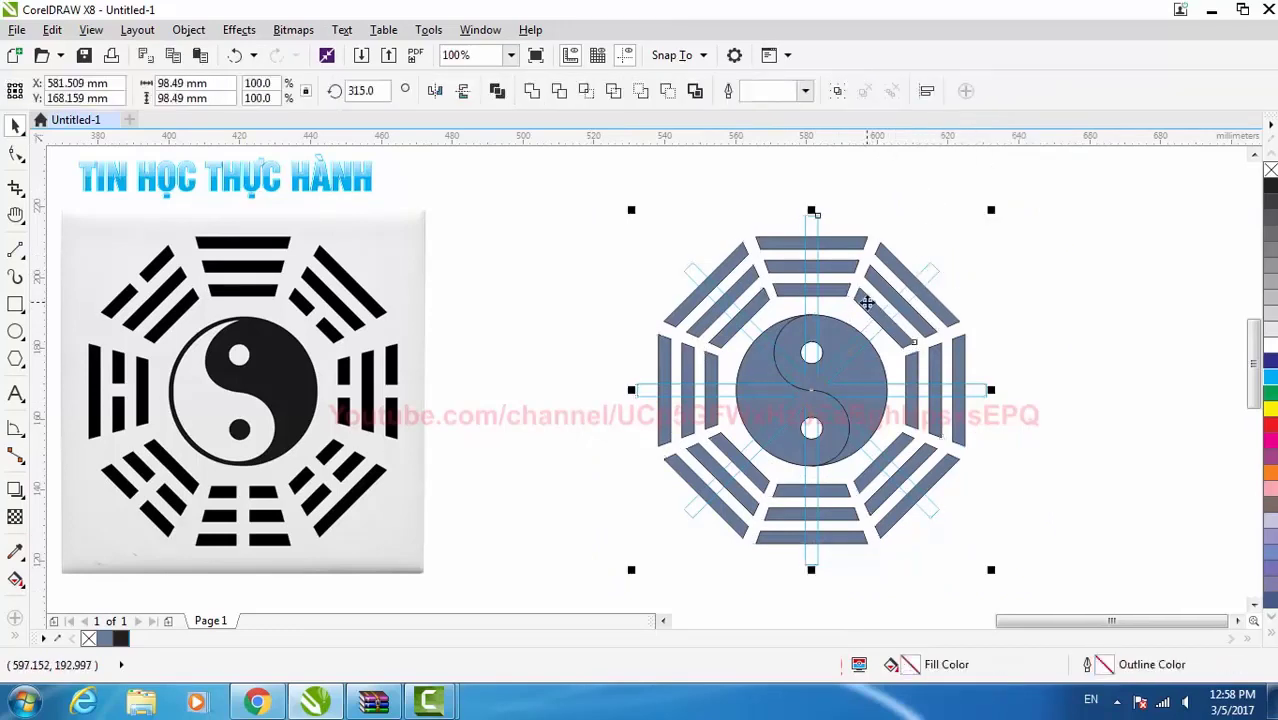
{"action": "left_click", "coordinate": [880, 312]}
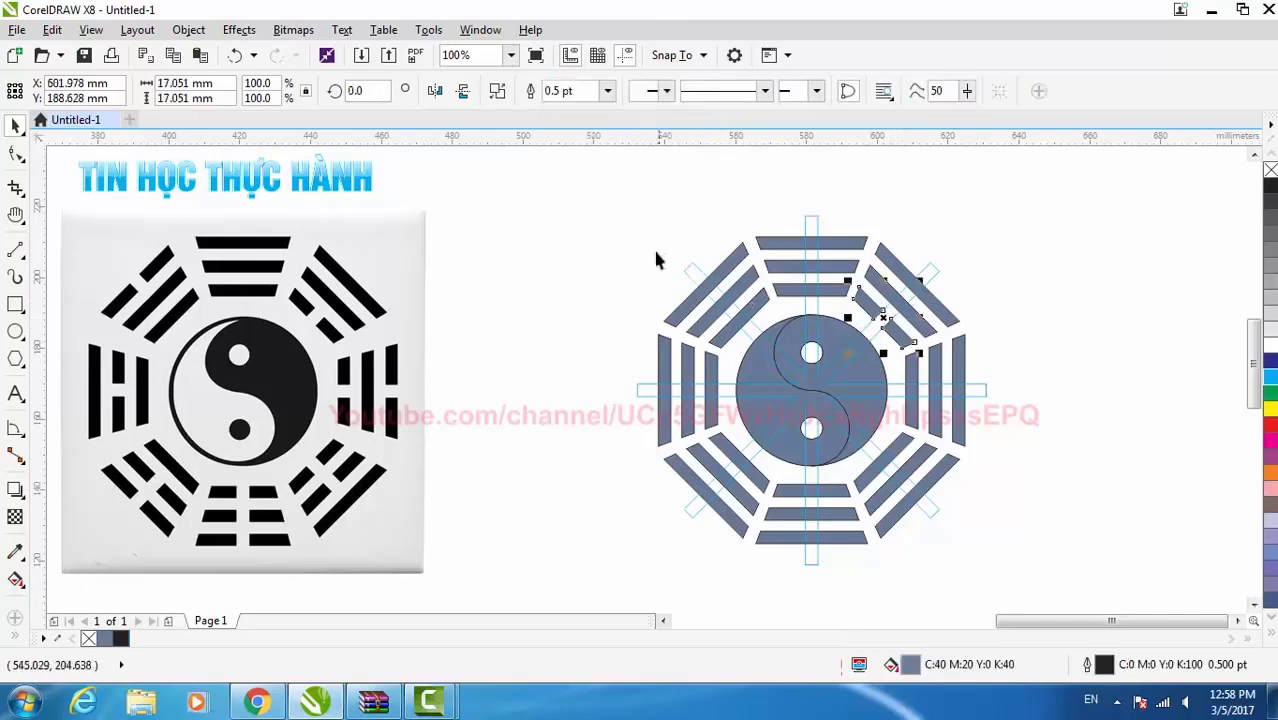
{"action": "left_click", "coordinate": [628, 240]}
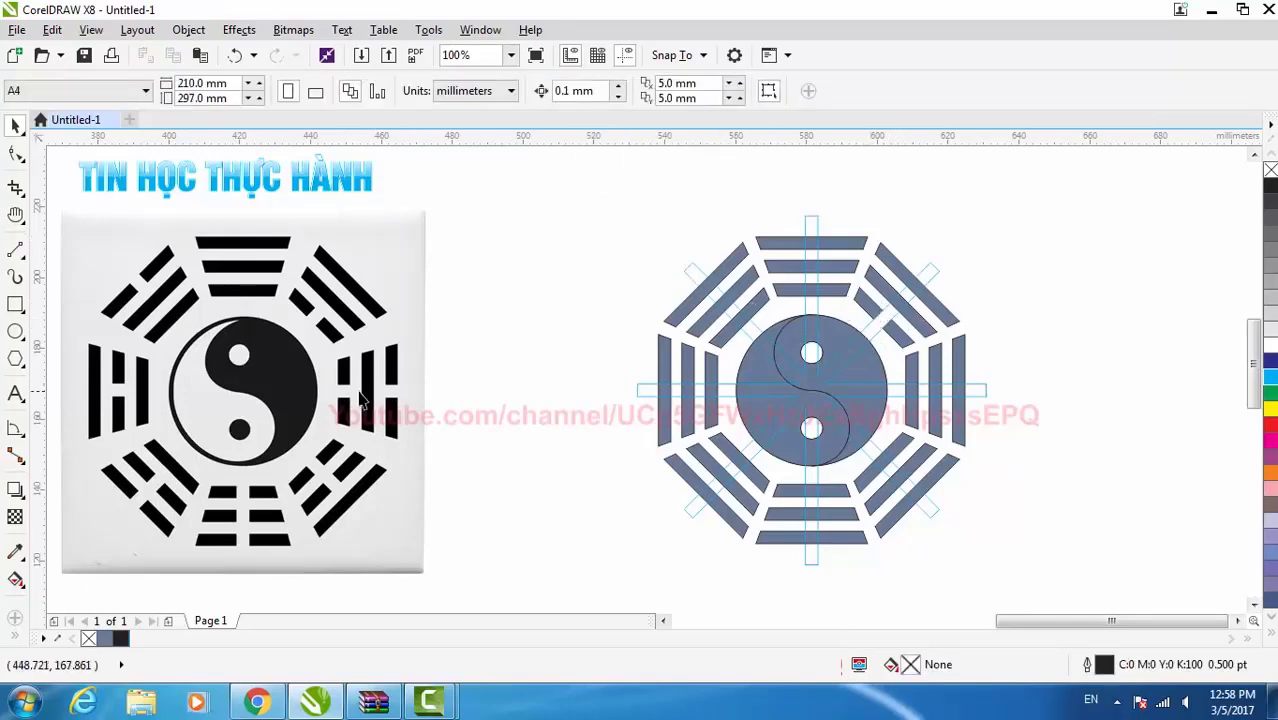
Trim the outermost and innermost bars of the right-hand trigram with the spoke shape, leaving the middle bar whole
{"action": "scroll", "coordinate": [937, 393], "scroll_direction": "up", "scroll_amount": 2}
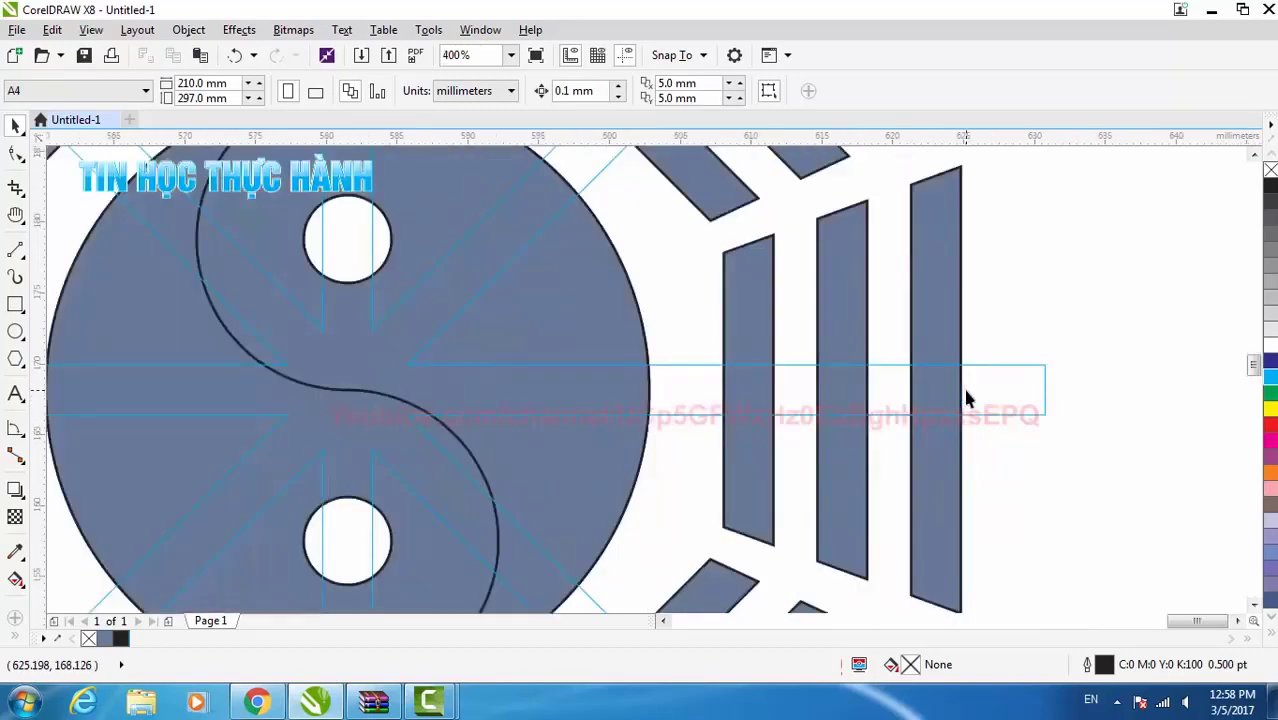
{"action": "left_click", "coordinate": [1003, 388]}
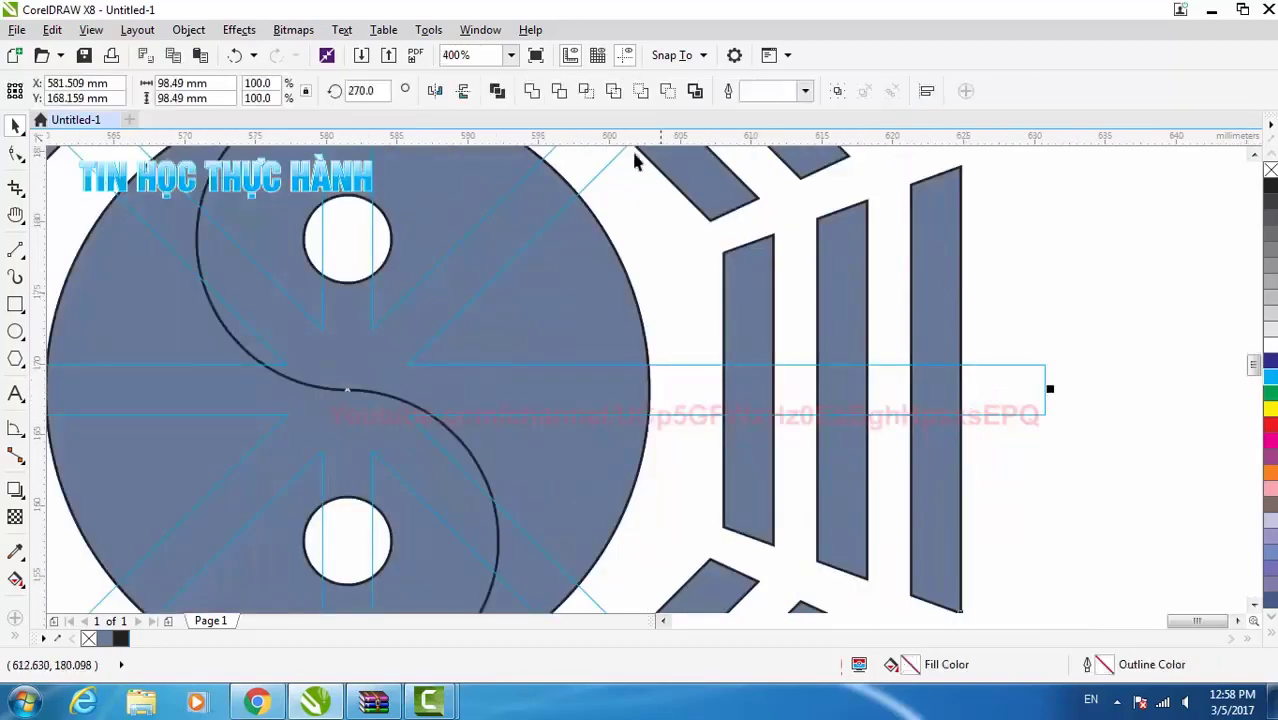
{"action": "left_click", "coordinate": [559, 90]}
{"action": "left_click", "coordinate": [997, 381]}
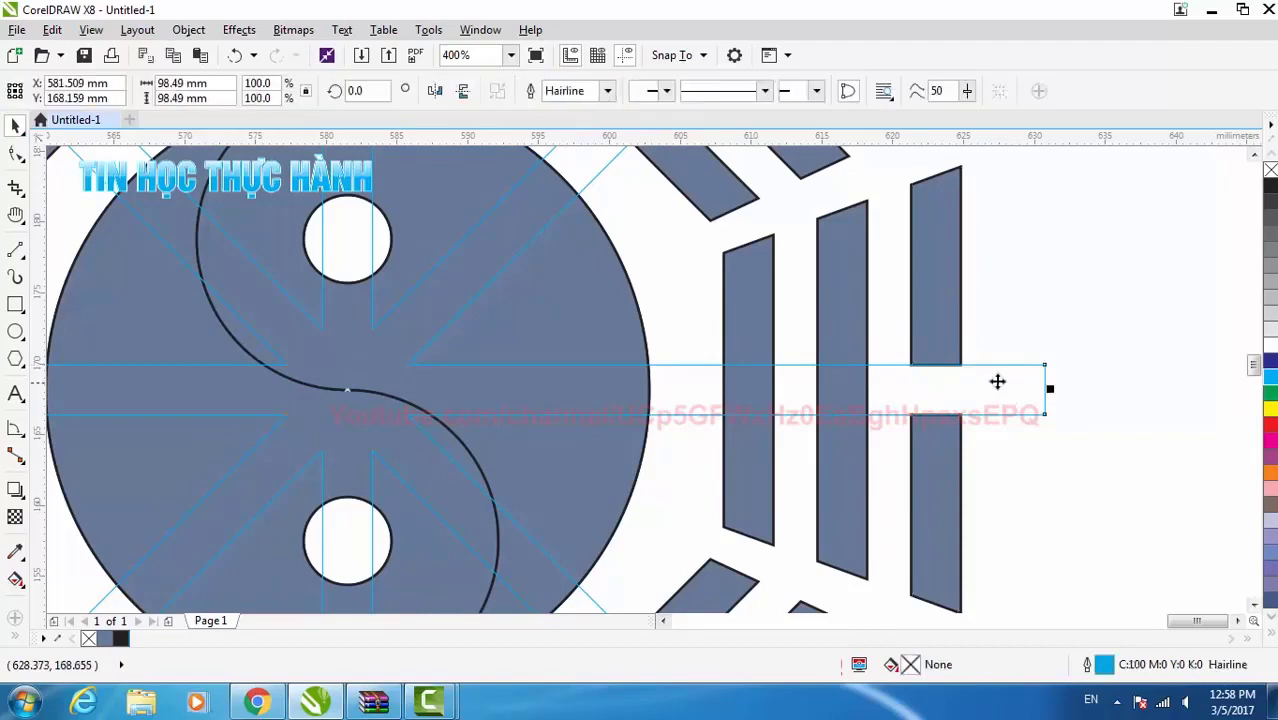
{"action": "left_click", "coordinate": [740, 300], "text": "shift"}
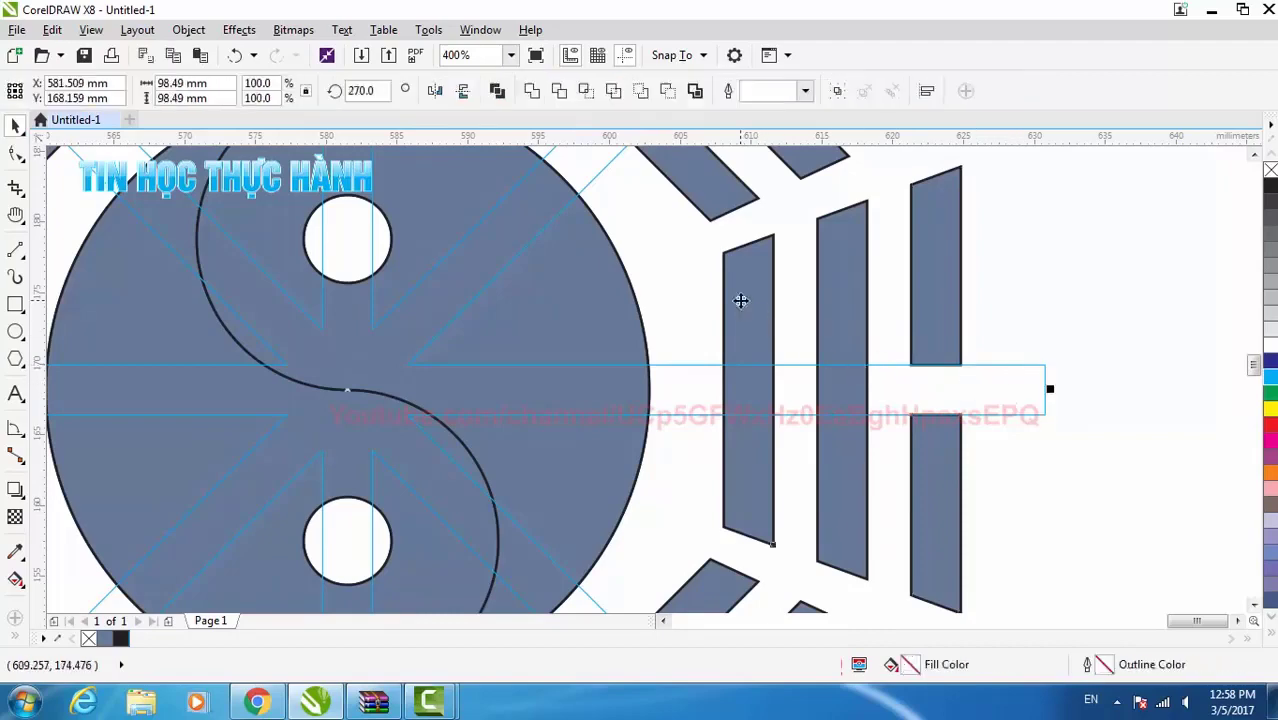
{"action": "left_click", "coordinate": [559, 90]}
{"action": "scroll", "coordinate": [940, 345], "scroll_direction": "down", "scroll_amount": 2}
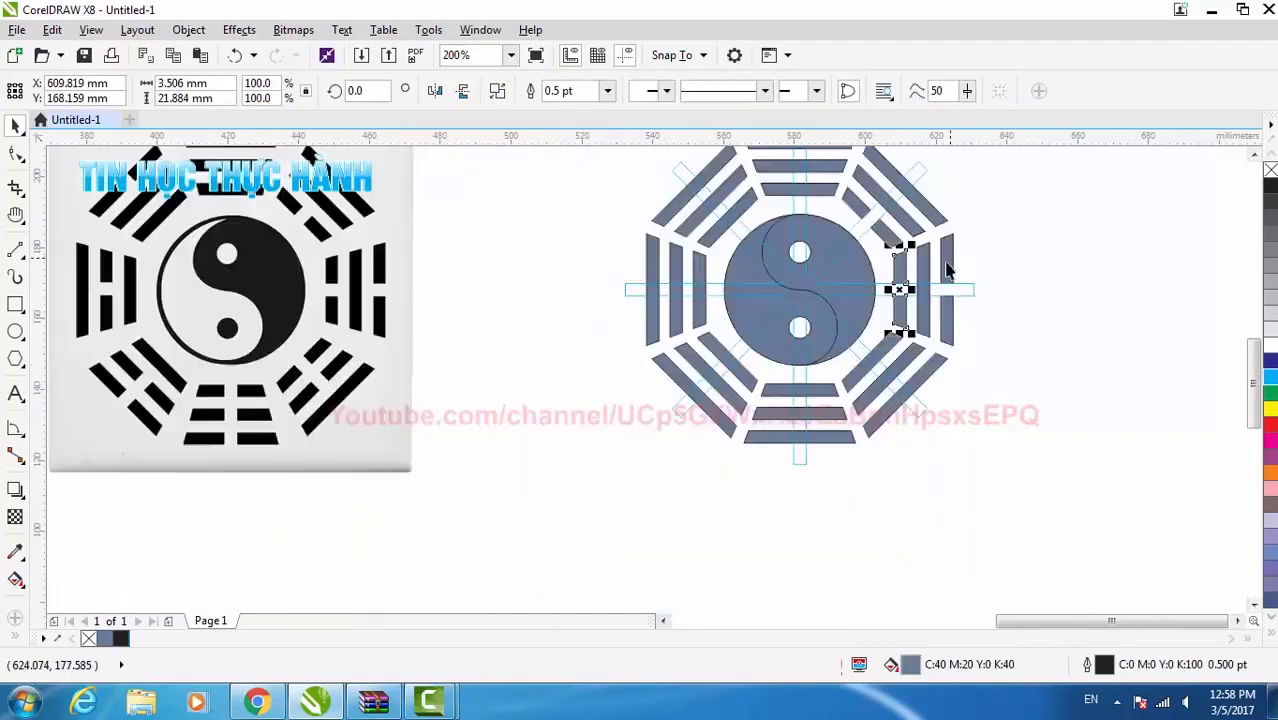
{"action": "left_click", "coordinate": [536, 329]}
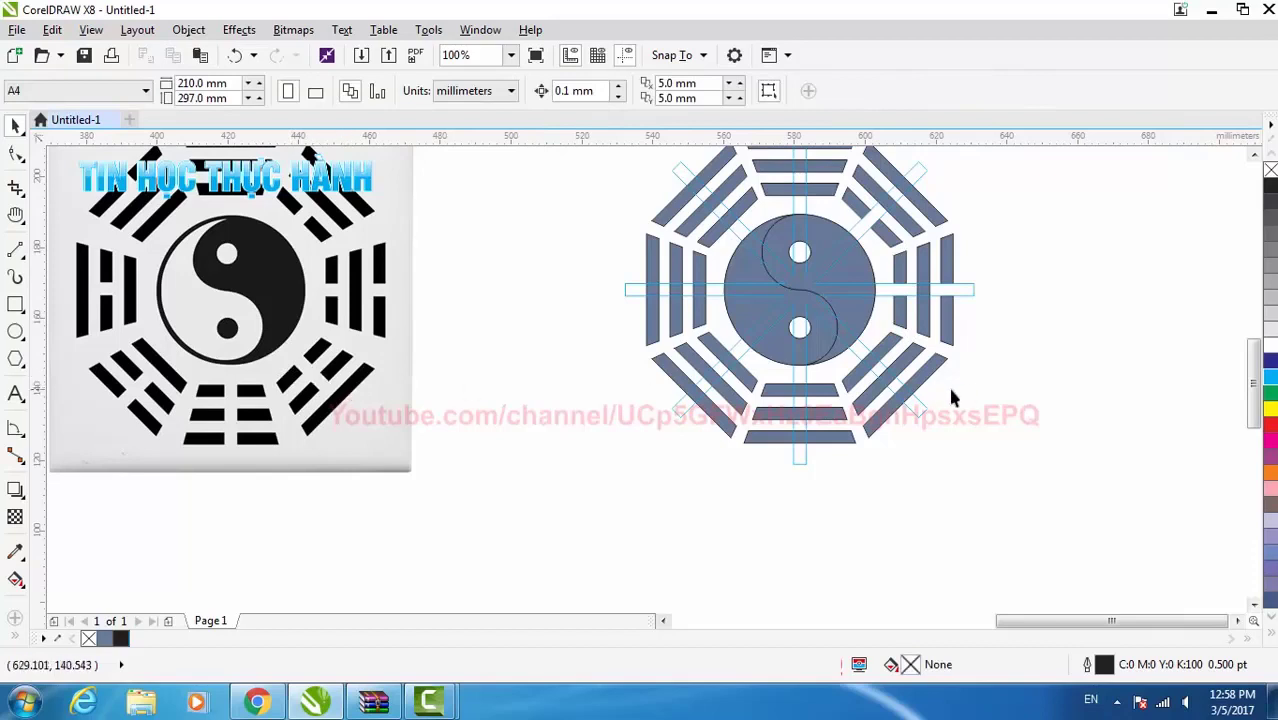
Trim the middle and innermost bars of the lower-right trigram with the spoke shape
{"action": "scroll", "coordinate": [884, 382], "scroll_direction": "up", "scroll_amount": 1}
{"action": "left_click", "coordinate": [955, 438]}
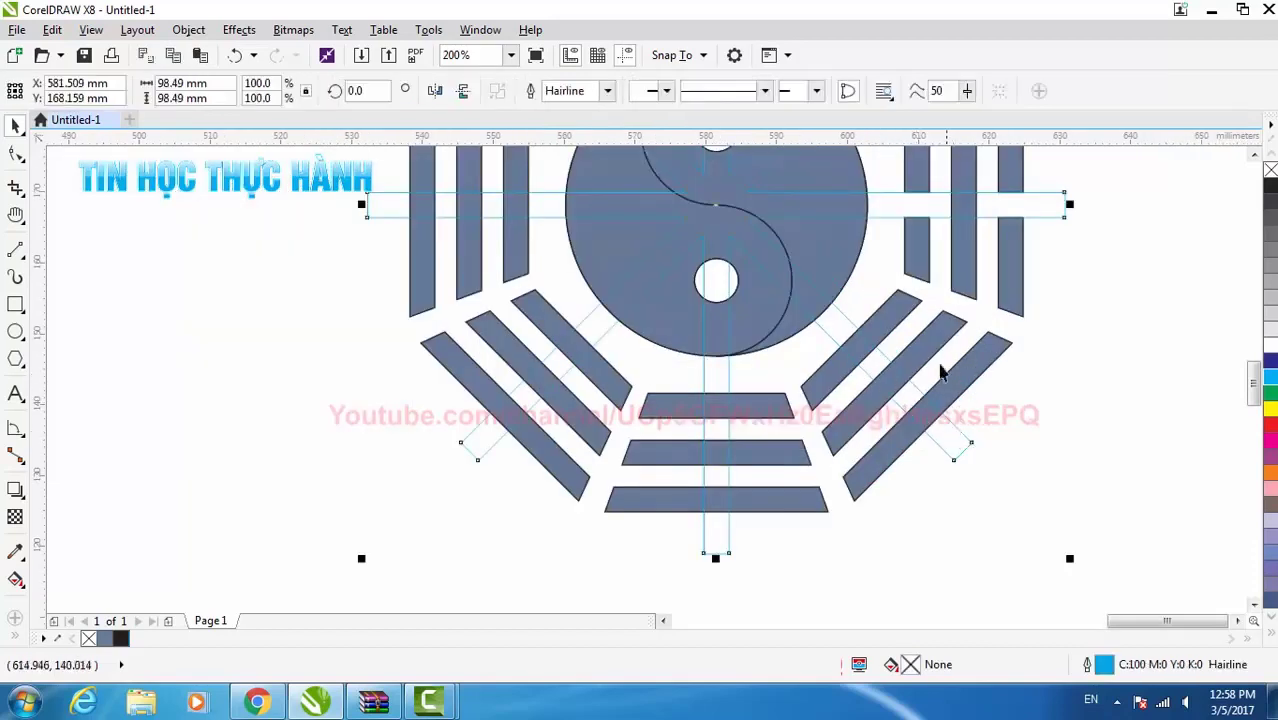
{"action": "left_click", "coordinate": [561, 94]}
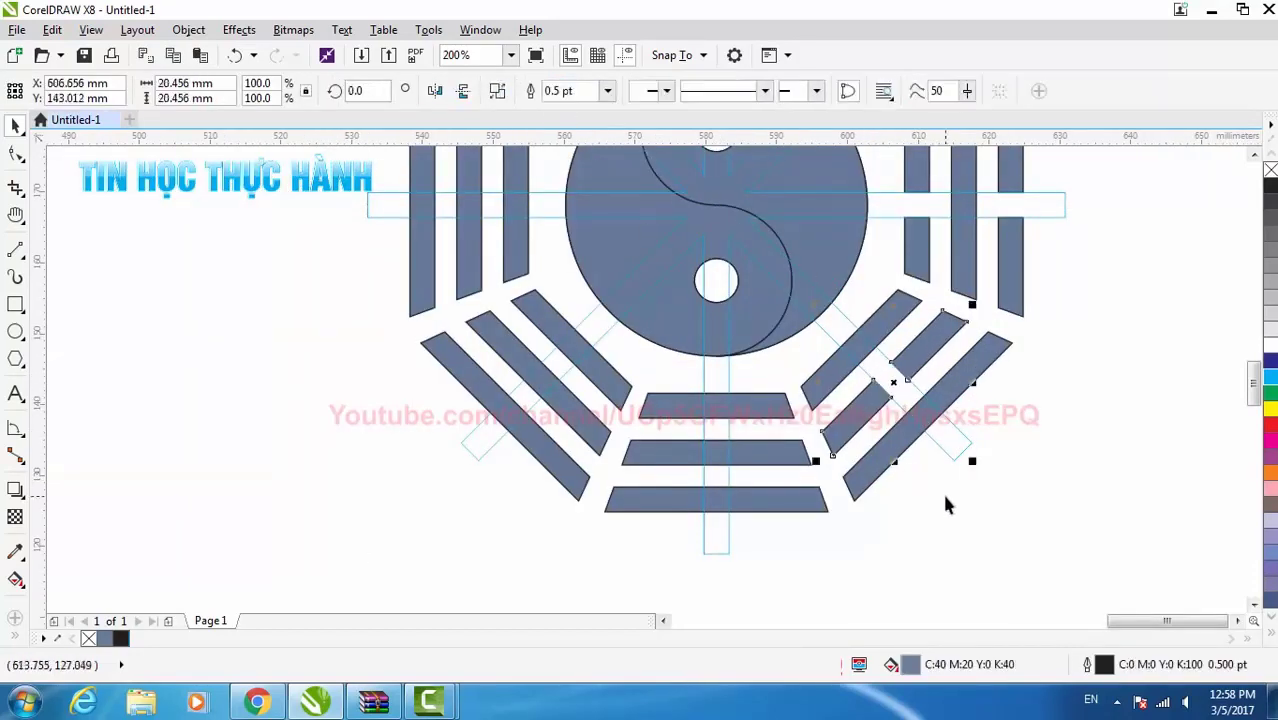
{"action": "left_click", "coordinate": [957, 441]}
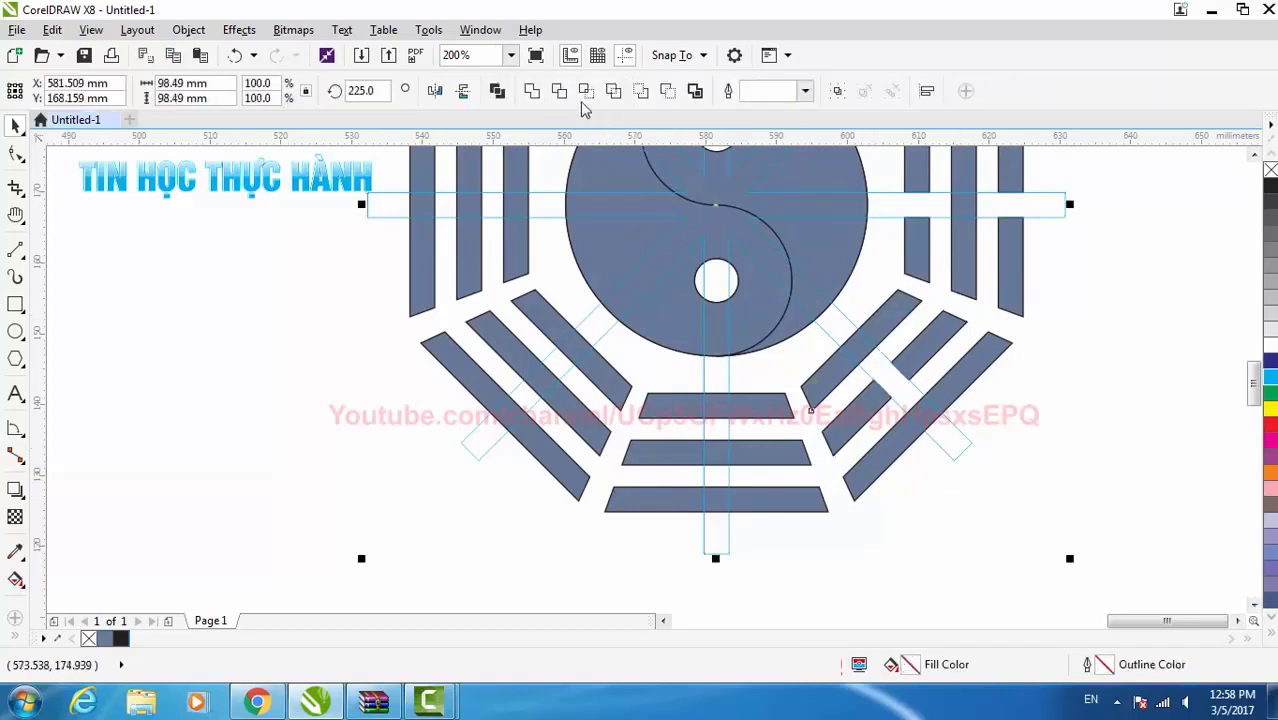
{"action": "left_click", "coordinate": [559, 91]}
{"action": "scroll", "coordinate": [1027, 408], "scroll_direction": "down", "scroll_amount": 1}
{"action": "left_click", "coordinate": [681, 456]}
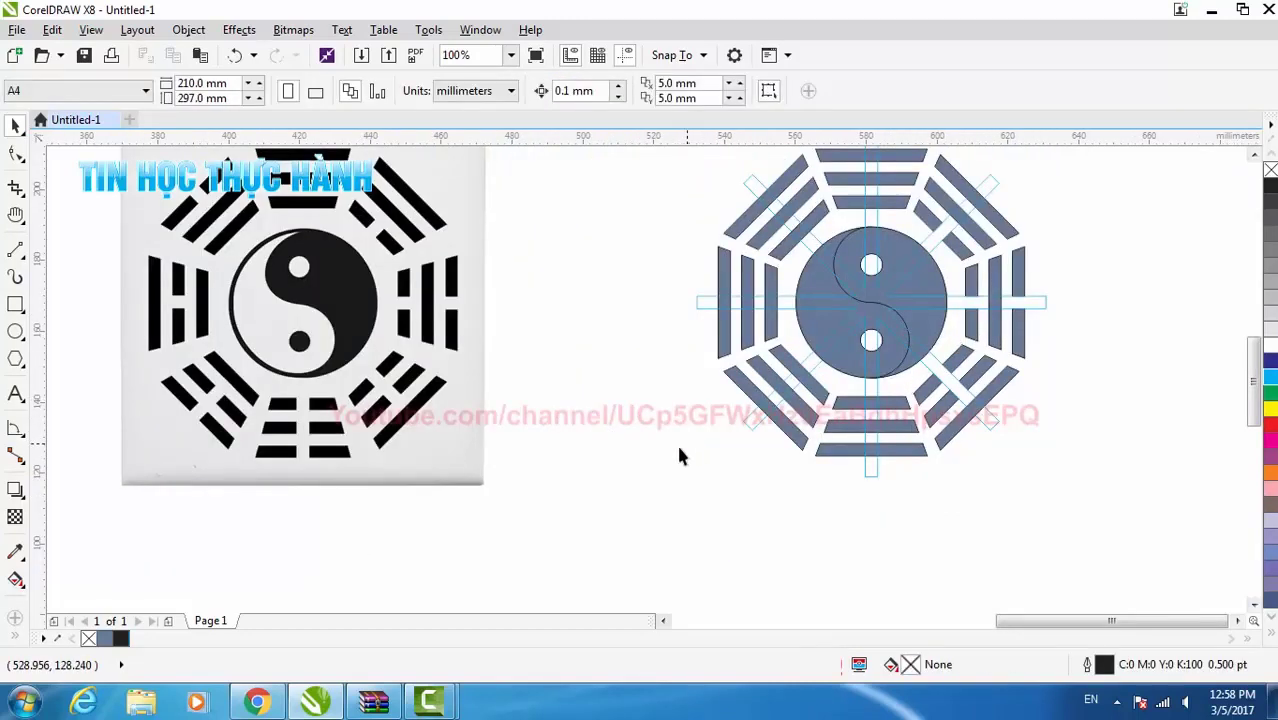
Trim all three bars of the bottom trigram with the spoke shape to cut a gap through their centres
{"action": "scroll", "coordinate": [880, 450], "scroll_direction": "up", "scroll_amount": 1}
{"action": "left_click", "coordinate": [845, 496]}
{"action": "left_click", "coordinate": [886, 470], "text": "shift"}
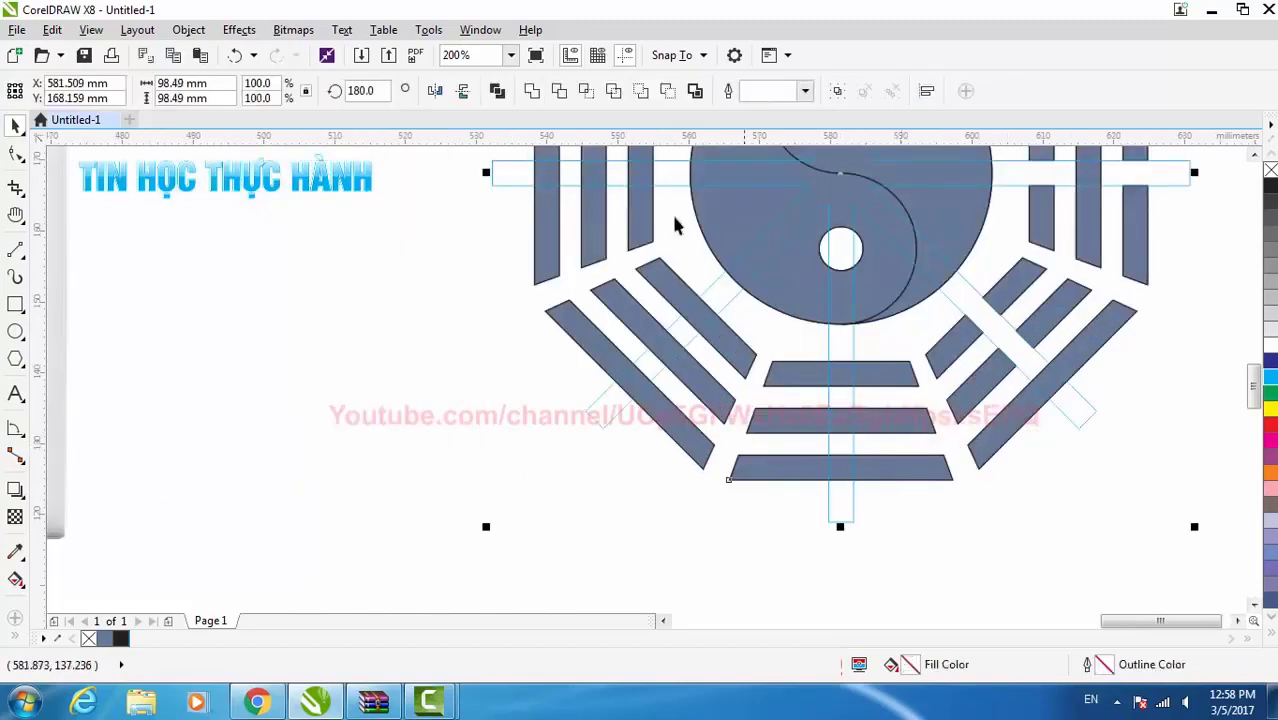
{"action": "left_click", "coordinate": [558, 97]}
{"action": "left_click", "coordinate": [787, 531]}
{"action": "left_click", "coordinate": [842, 491]}
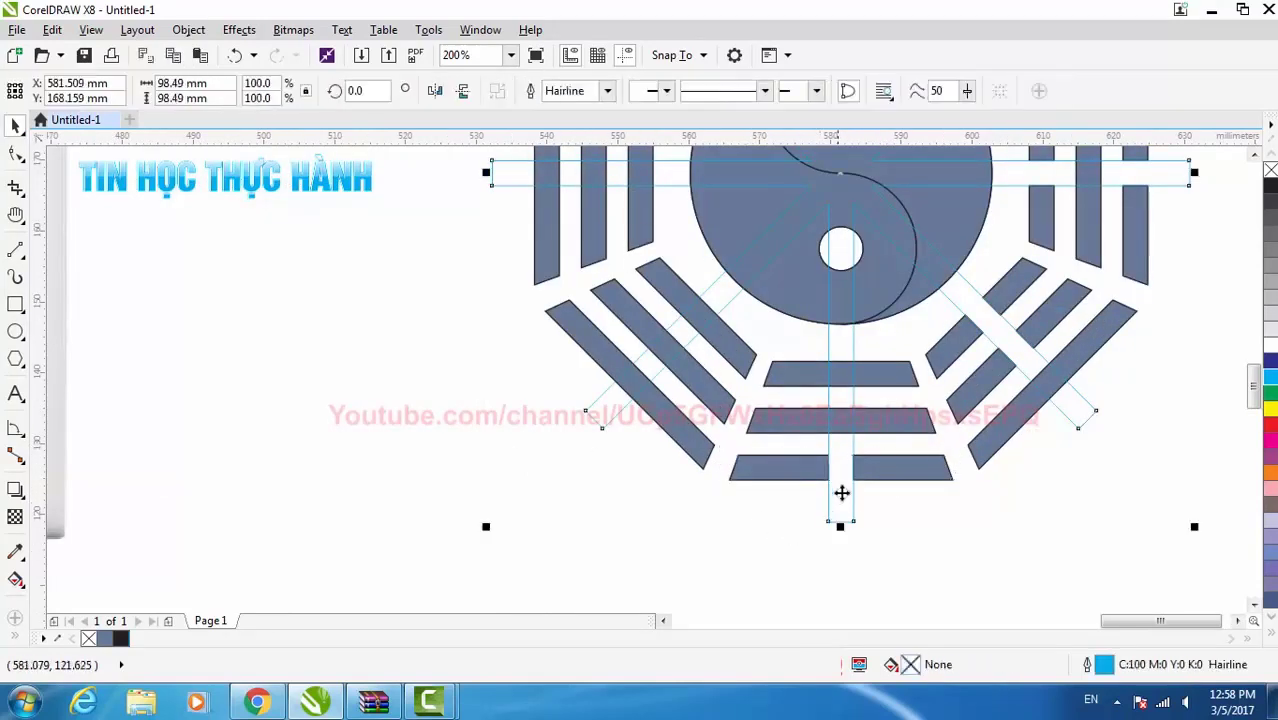
{"action": "left_click", "coordinate": [559, 91]}
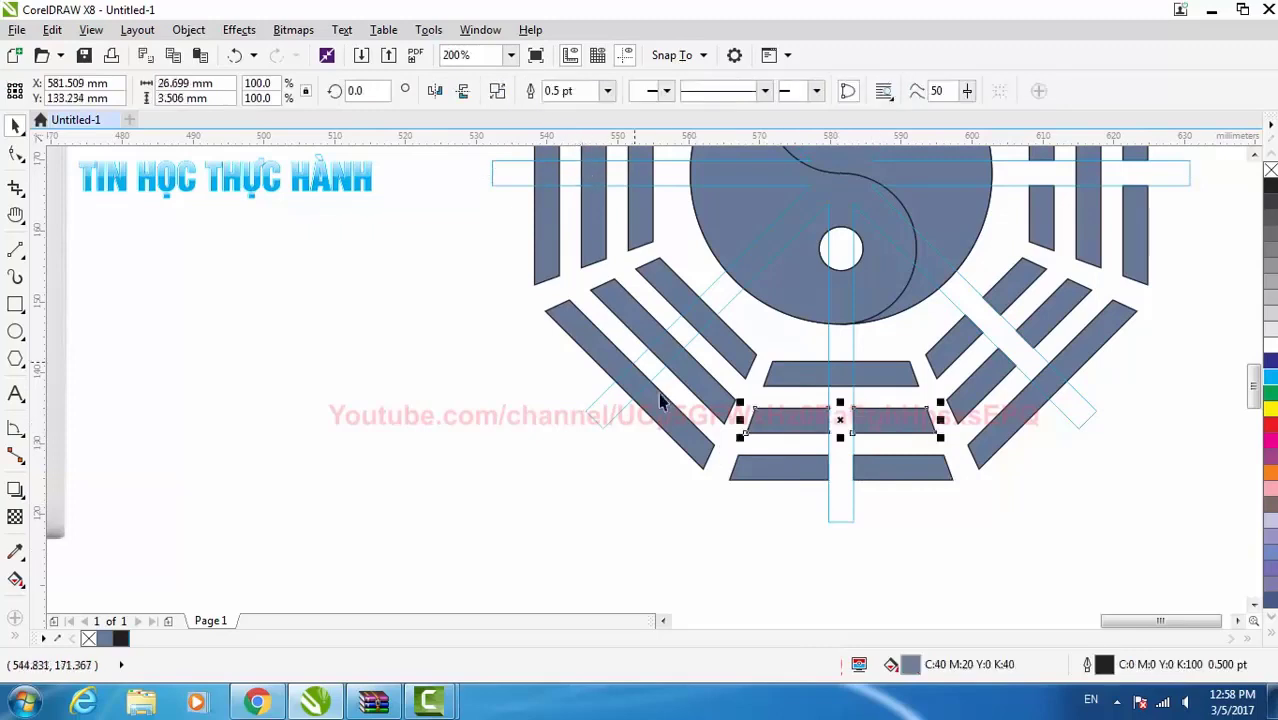
{"action": "left_click", "coordinate": [724, 531]}
{"action": "left_click", "coordinate": [838, 506]}
{"action": "left_click", "coordinate": [870, 372], "text": "shift"}
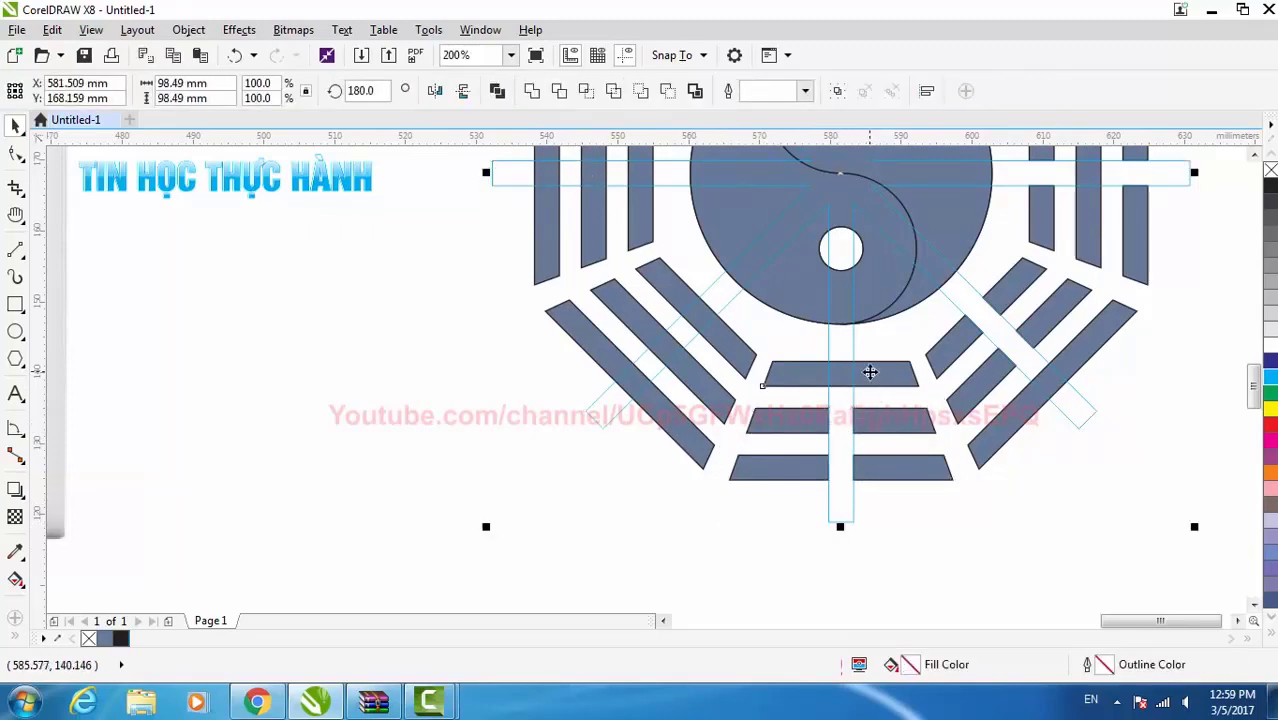
{"action": "left_click", "coordinate": [559, 91]}
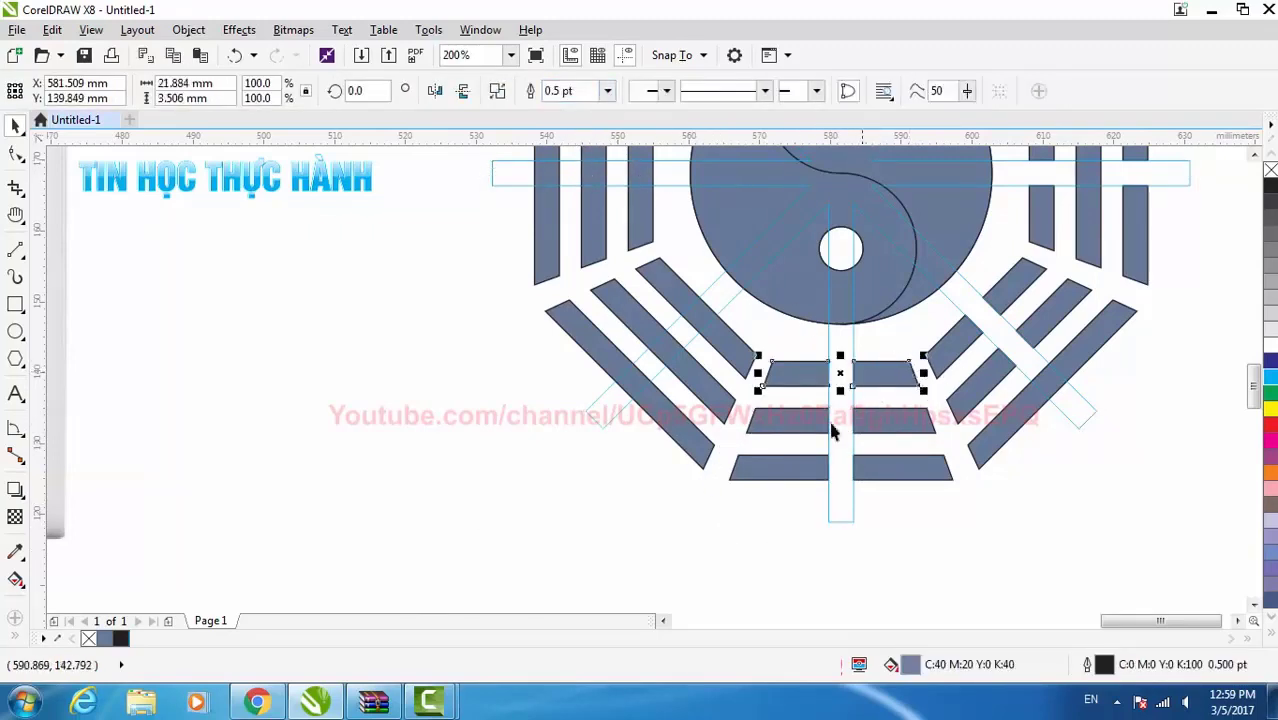
Trim the outermost and middle bars of the lower-left trigram with the spoke shape, matching the reference emblem
{"action": "scroll", "coordinate": [922, 437], "scroll_direction": "down", "scroll_amount": 2}
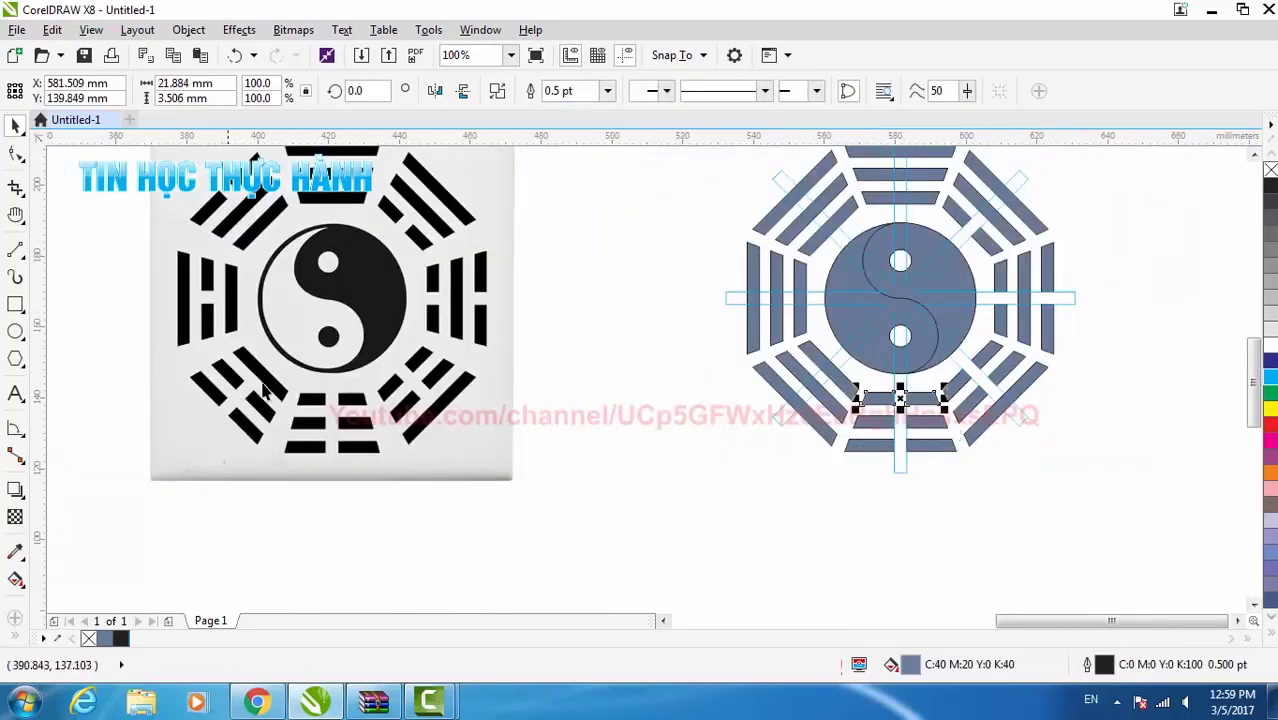
{"action": "scroll", "coordinate": [728, 432], "scroll_direction": "up", "scroll_amount": 2}
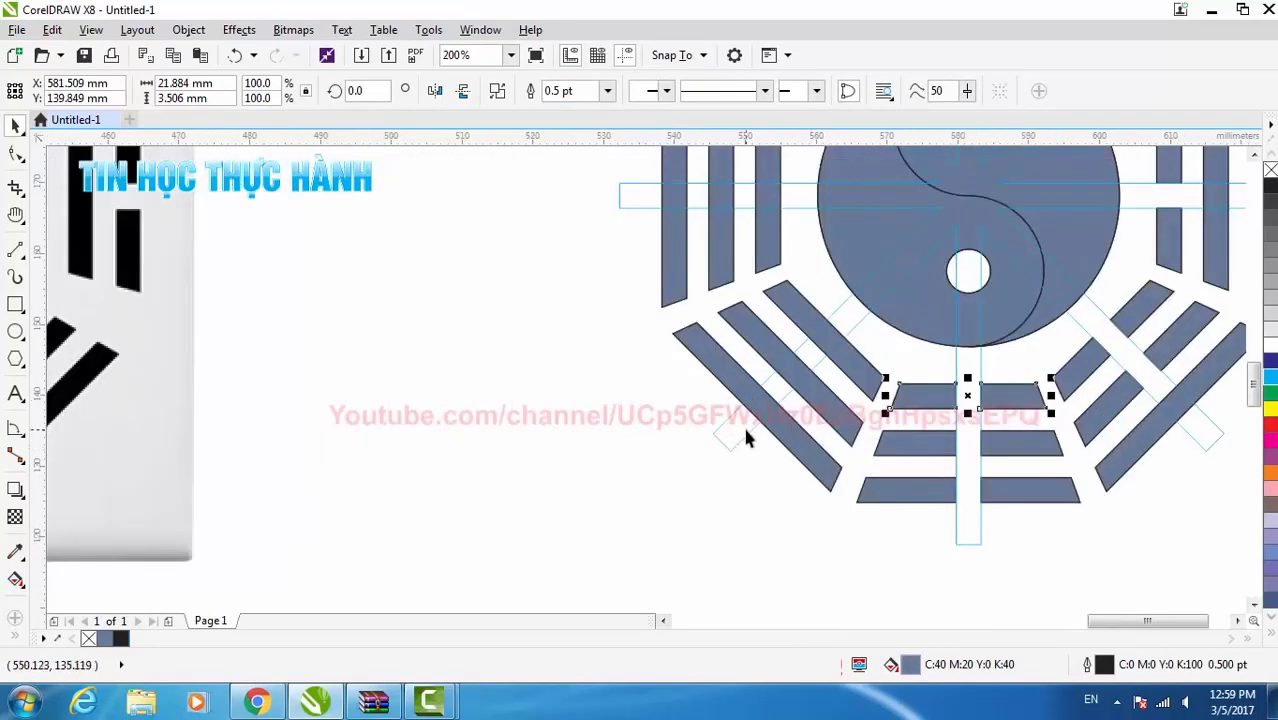
{"action": "left_click", "coordinate": [746, 431]}
{"action": "left_click", "coordinate": [797, 437], "text": "shift"}
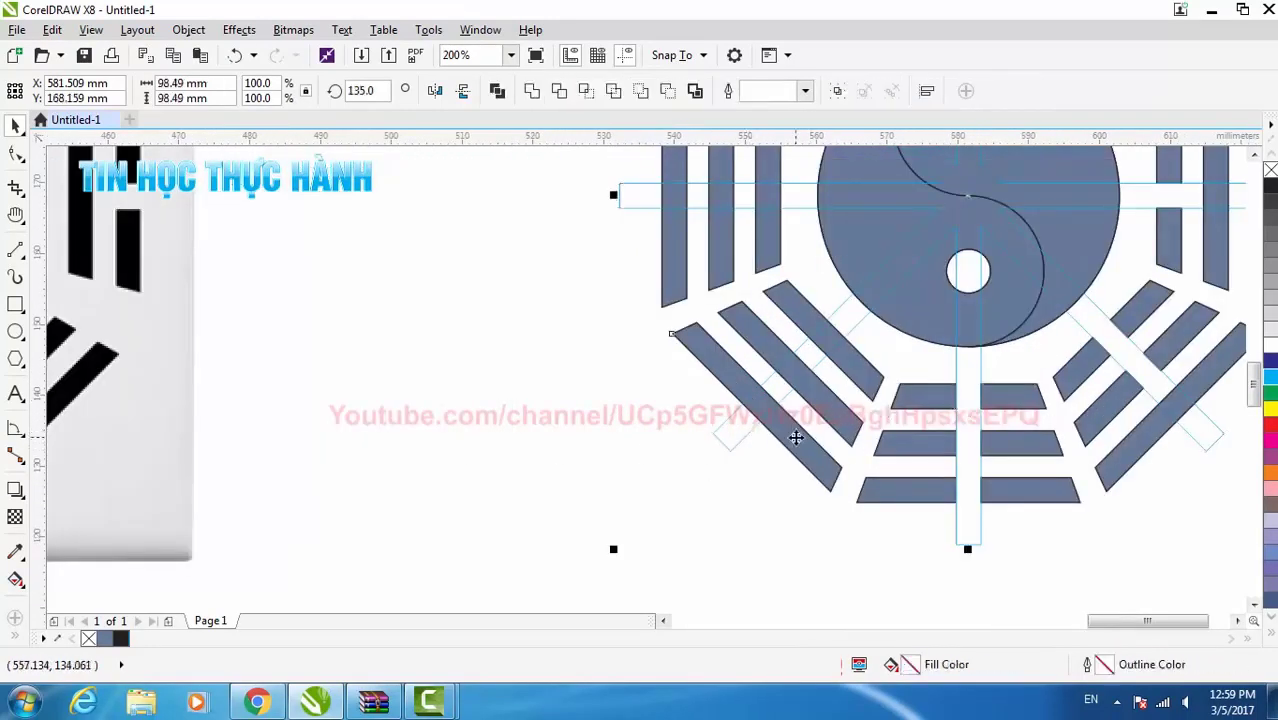
{"action": "left_click", "coordinate": [564, 96]}
{"action": "left_click", "coordinate": [707, 419]}
{"action": "left_click", "coordinate": [734, 432]}
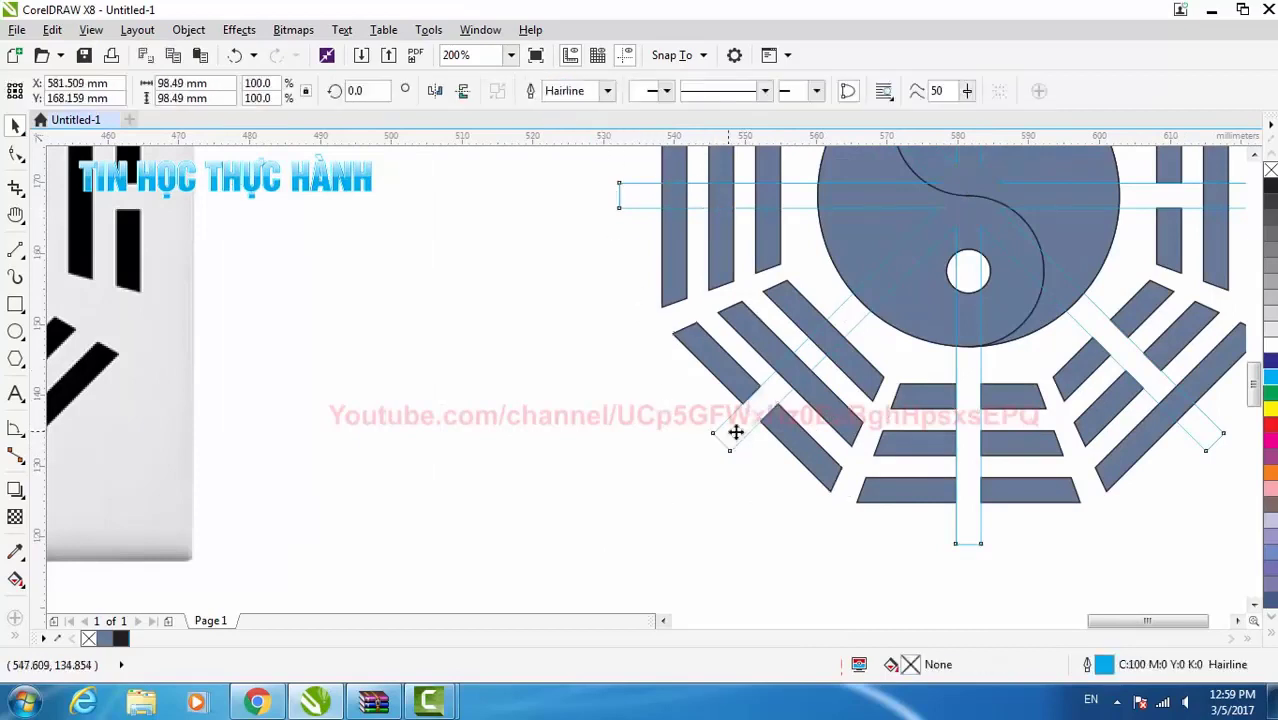
{"action": "left_click", "coordinate": [843, 422], "text": "shift"}
{"action": "left_click", "coordinate": [563, 96]}
{"action": "scroll", "coordinate": [740, 302], "scroll_direction": "down", "scroll_amount": 2}
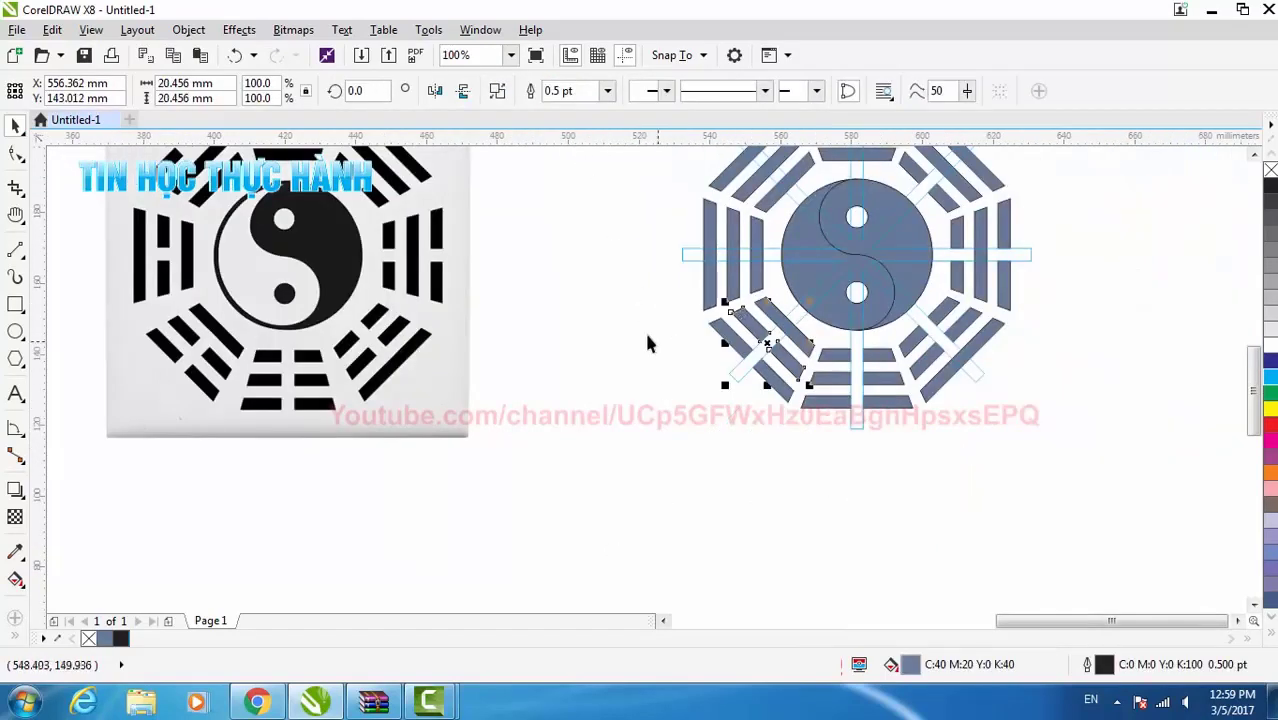
{"action": "left_click", "coordinate": [647, 343]}
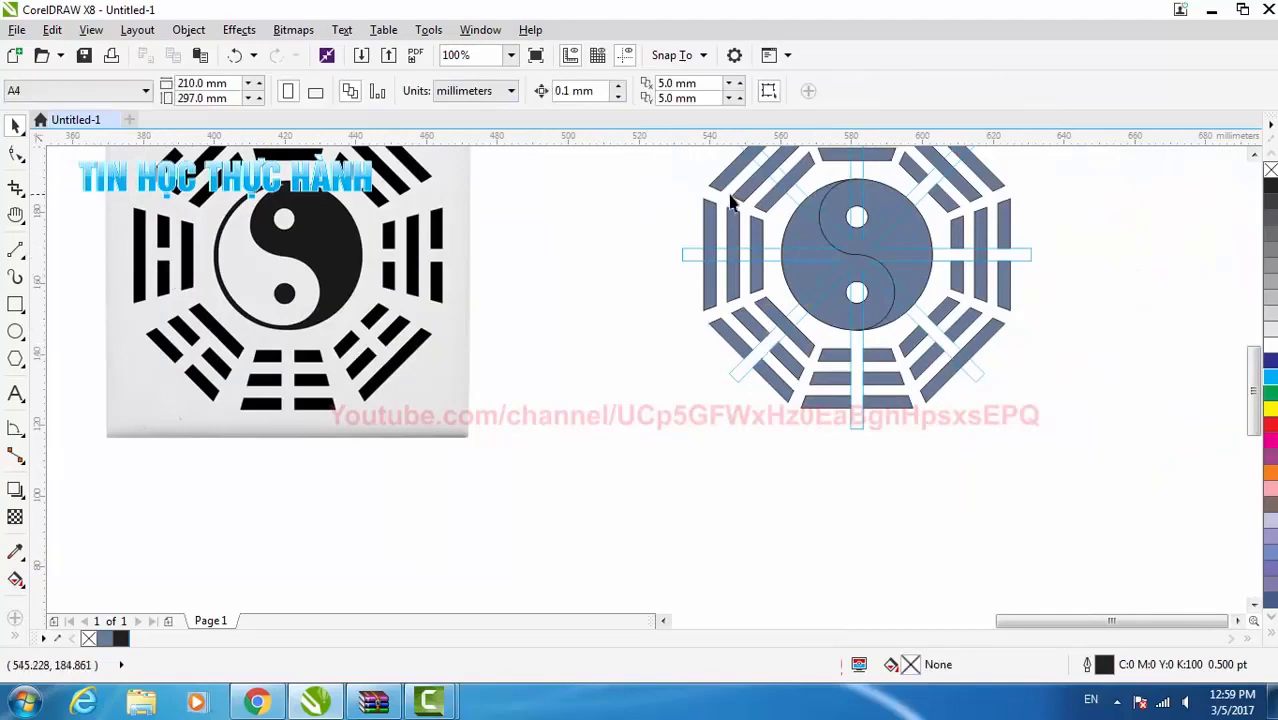
Trim the middle bar of the left-hand trigram with the spoke shape
{"action": "scroll", "coordinate": [731, 203], "scroll_direction": "up", "scroll_amount": 4}
{"action": "left_click", "coordinate": [750, 315]}
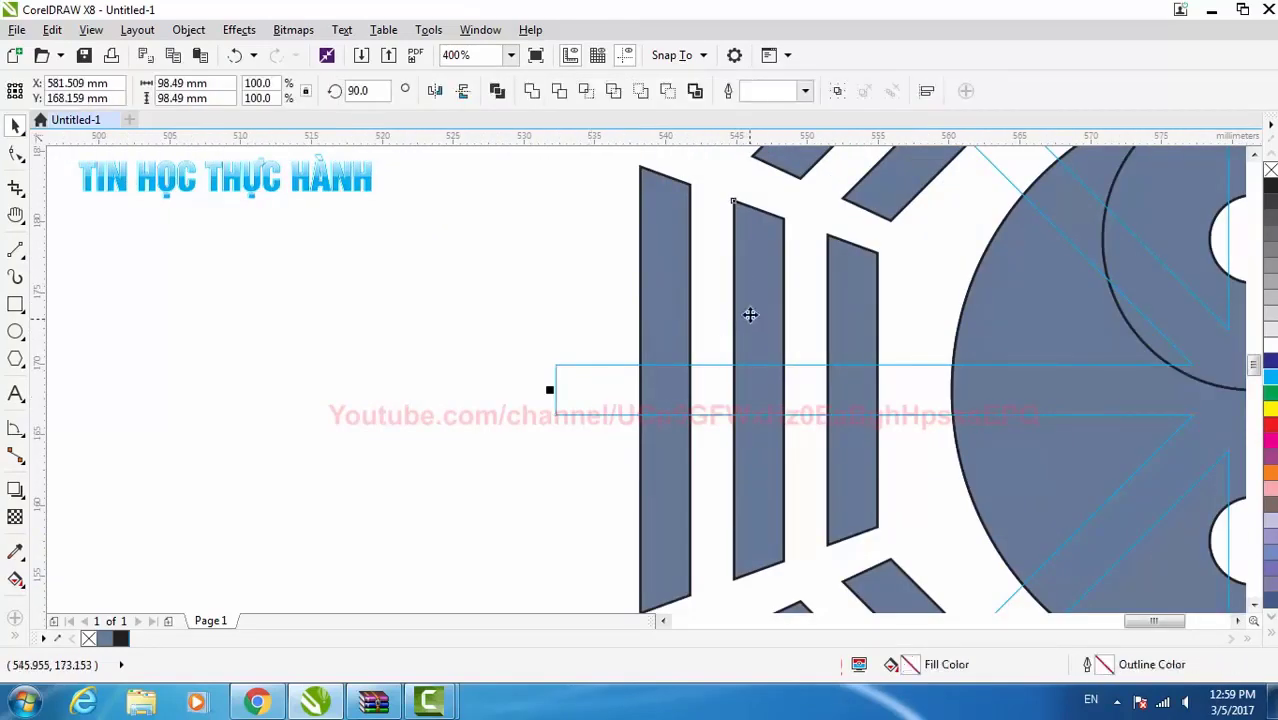
{"action": "key", "text": "F3"}
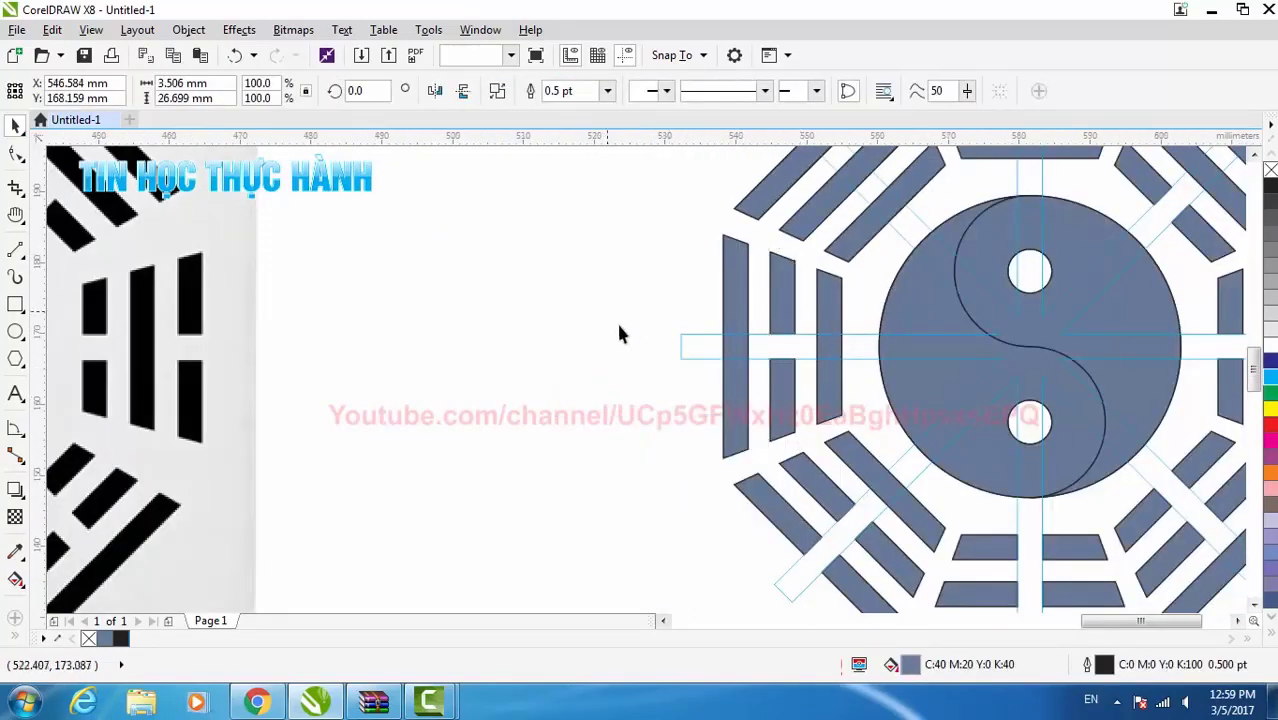
{"action": "left_click", "coordinate": [716, 372]}
{"action": "key", "text": "F3"}
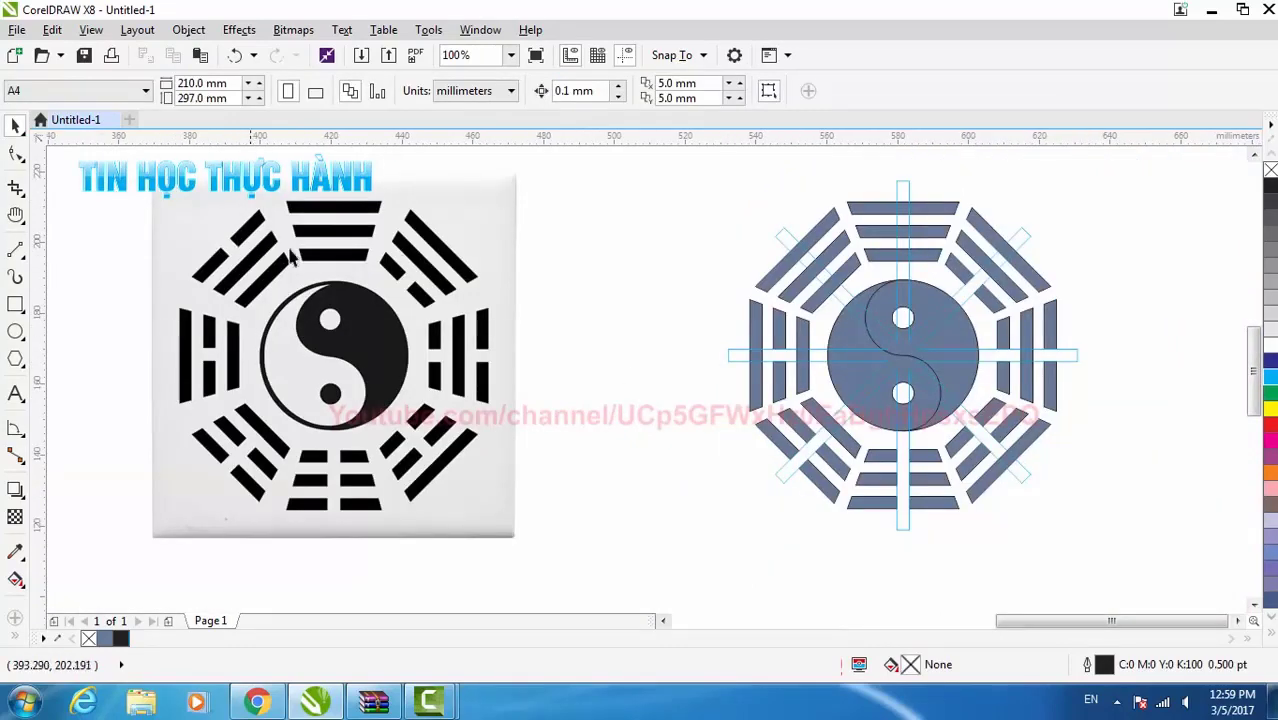
Trim the outermost bar of the upper-left trigram with the spoke shape
{"action": "scroll", "coordinate": [765, 259], "scroll_direction": "up", "scroll_amount": 2}
{"action": "left_click", "coordinate": [799, 237]}
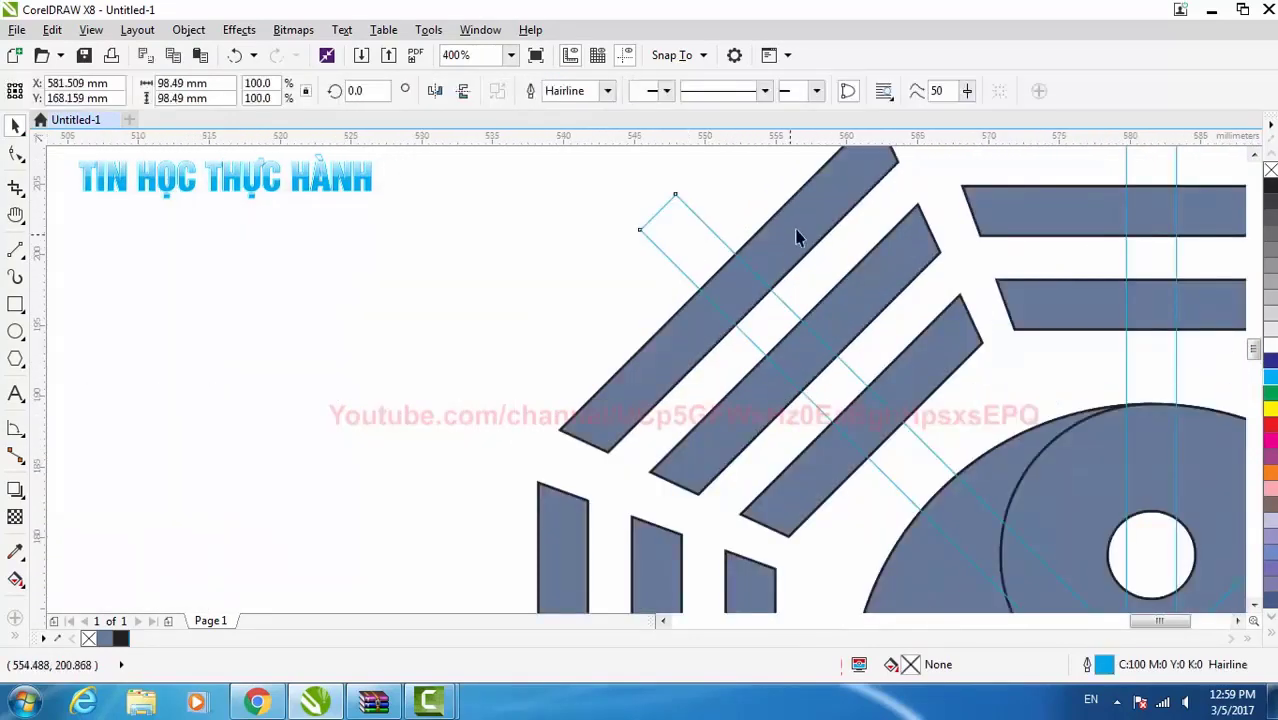
{"action": "left_click", "coordinate": [559, 90]}
{"action": "scroll", "coordinate": [640, 248], "scroll_direction": "down", "scroll_amount": 2}
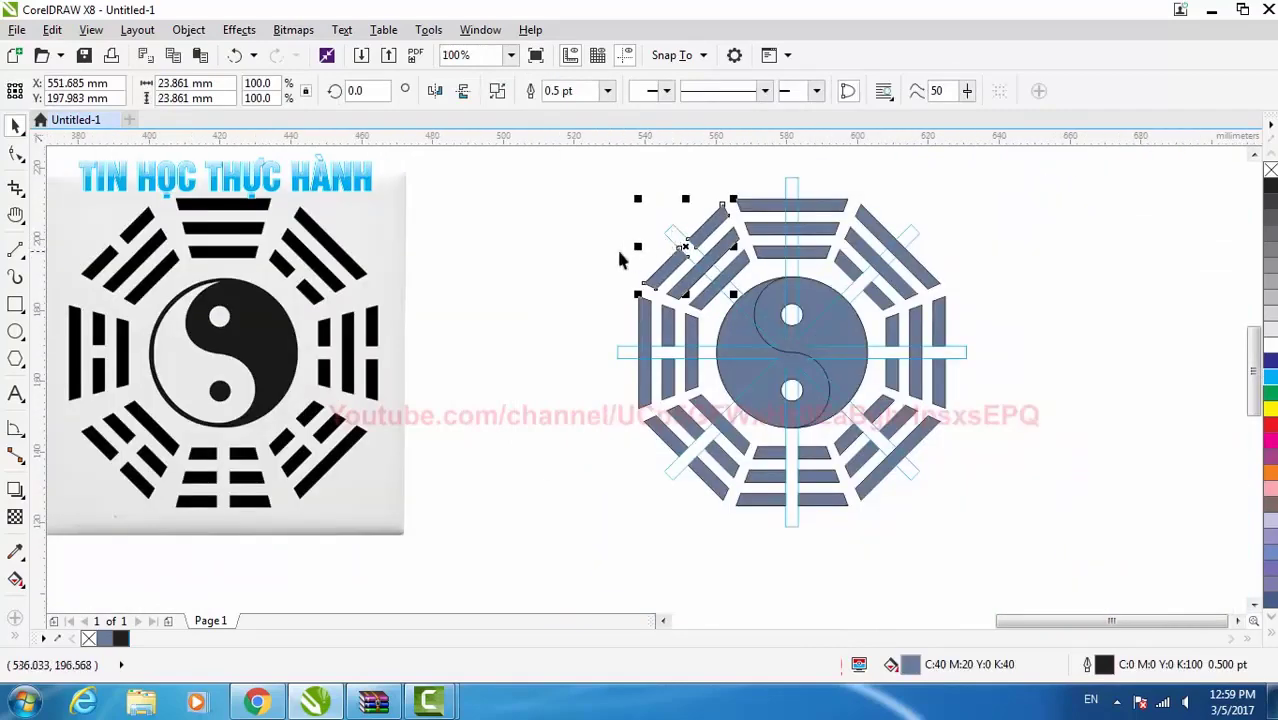
{"action": "left_click", "coordinate": [493, 322]}
Delete the cyan spoke shape from the emblem
{"action": "left_click", "coordinate": [672, 232]}
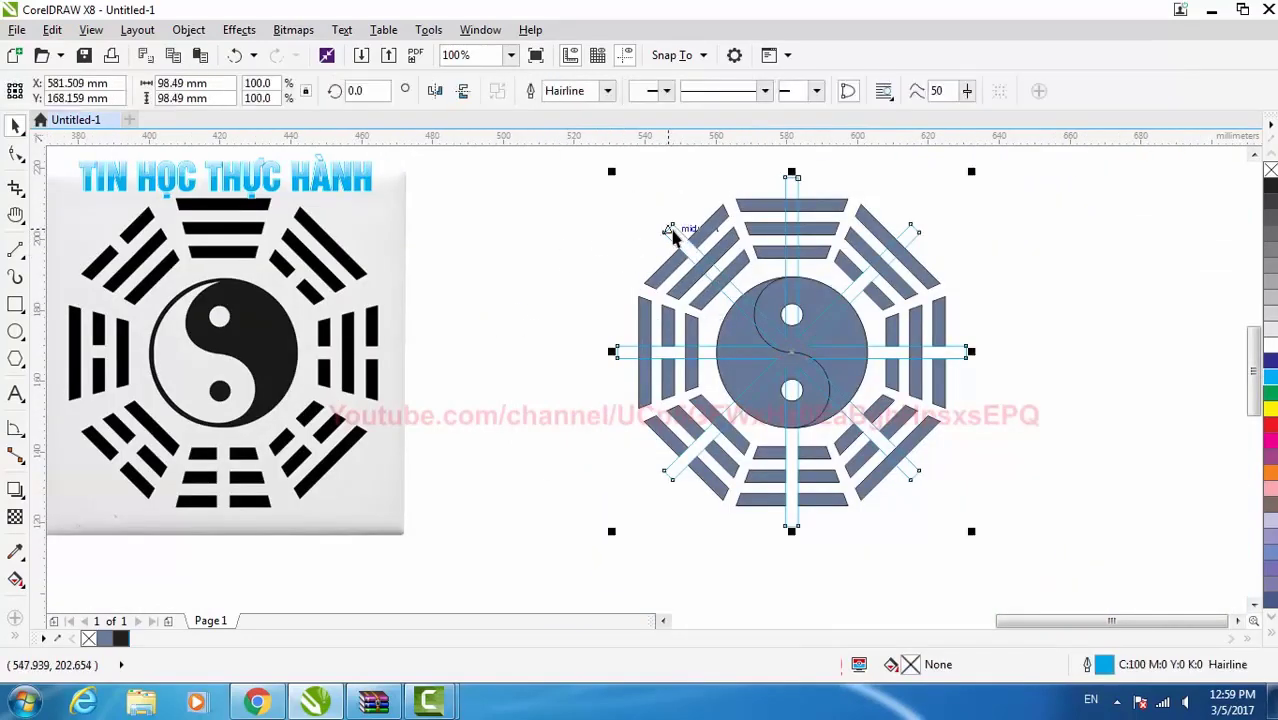
{"action": "right_click", "coordinate": [672, 232]}
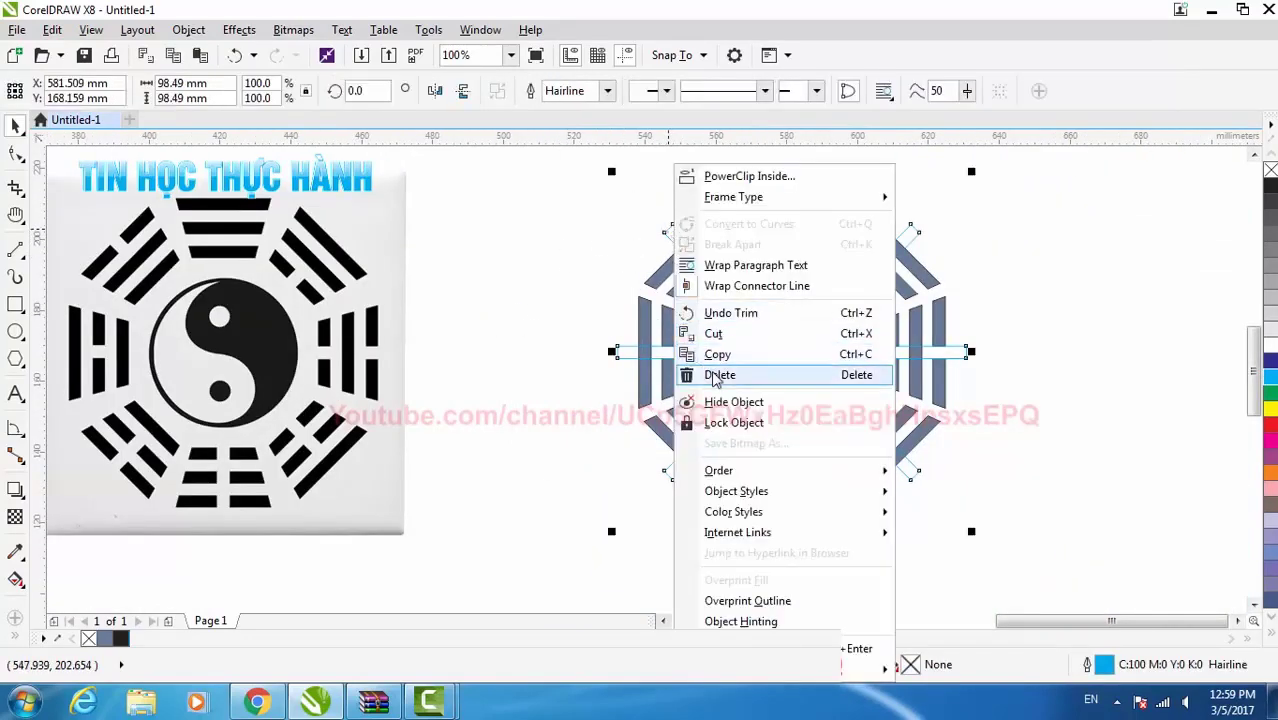
{"action": "left_click", "coordinate": [714, 373]}
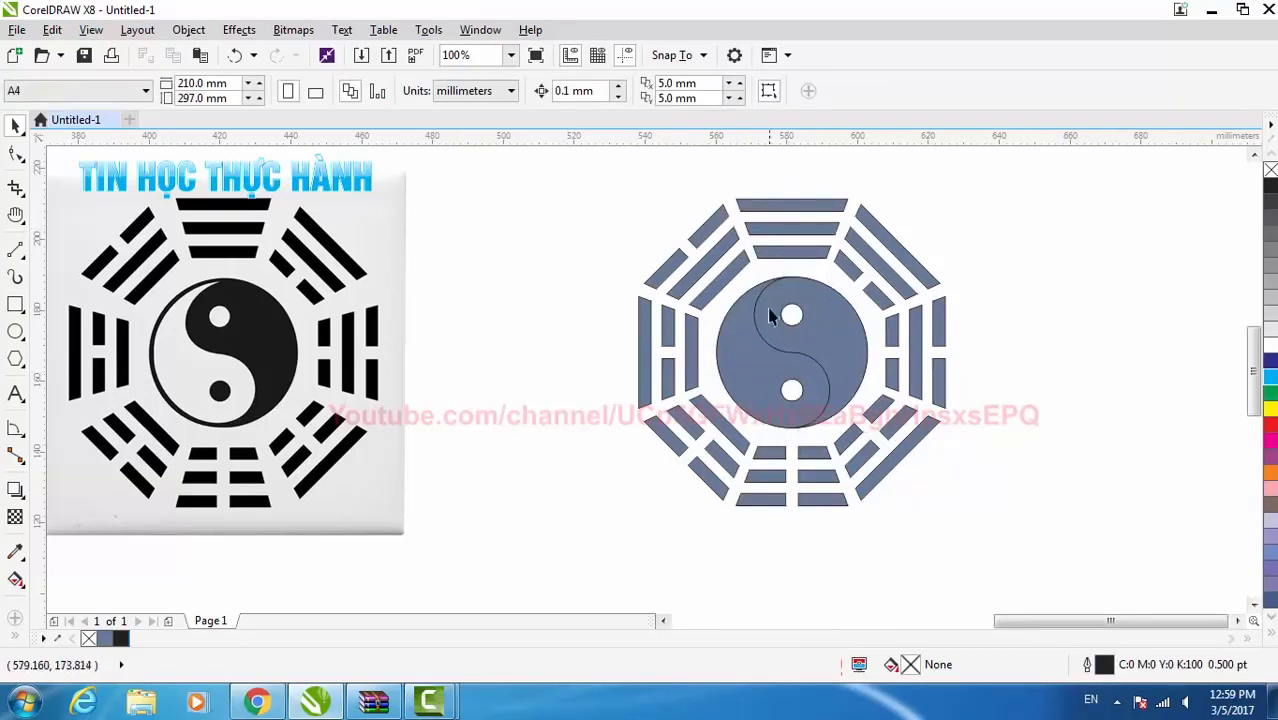
Fill the three bars of the top trigram with black
{"action": "left_click_drag", "start_coordinate": [545, 172], "coordinate": [1060, 318]}
{"action": "left_click", "coordinate": [1028, 275]}
{"action": "left_click_drag", "start_coordinate": [709, 167], "coordinate": [903, 281]}
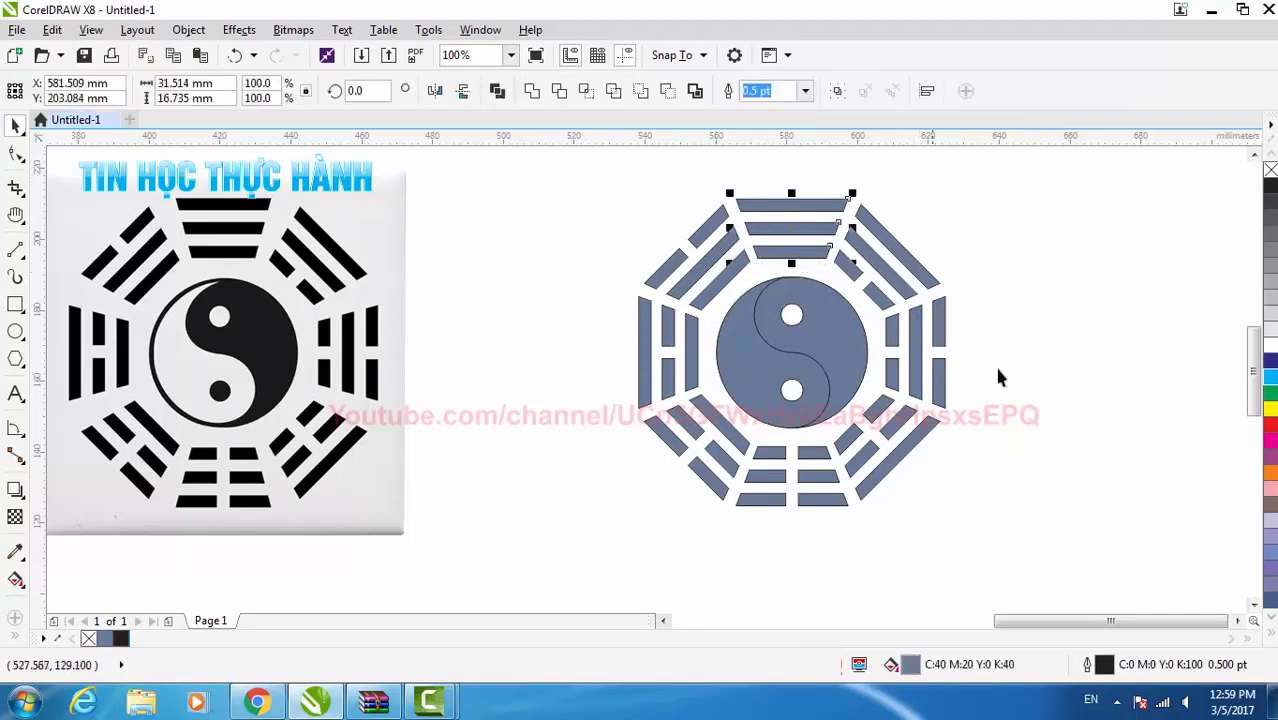
{"action": "left_click", "coordinate": [1270, 186]}
{"action": "left_click", "coordinate": [1020, 230]}
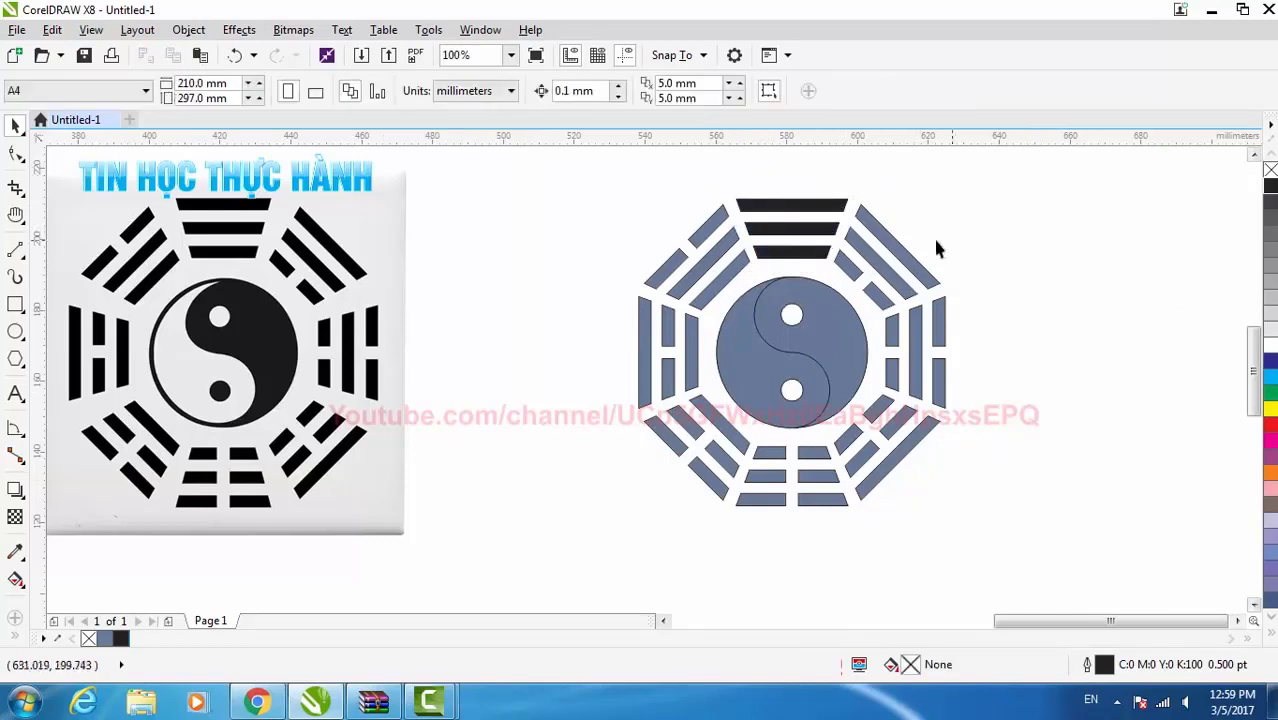
Fill the upper-right and right-hand trigrams of the redrawn emblem with black
{"action": "left_click_drag", "start_coordinate": [808, 177], "coordinate": [985, 320]}
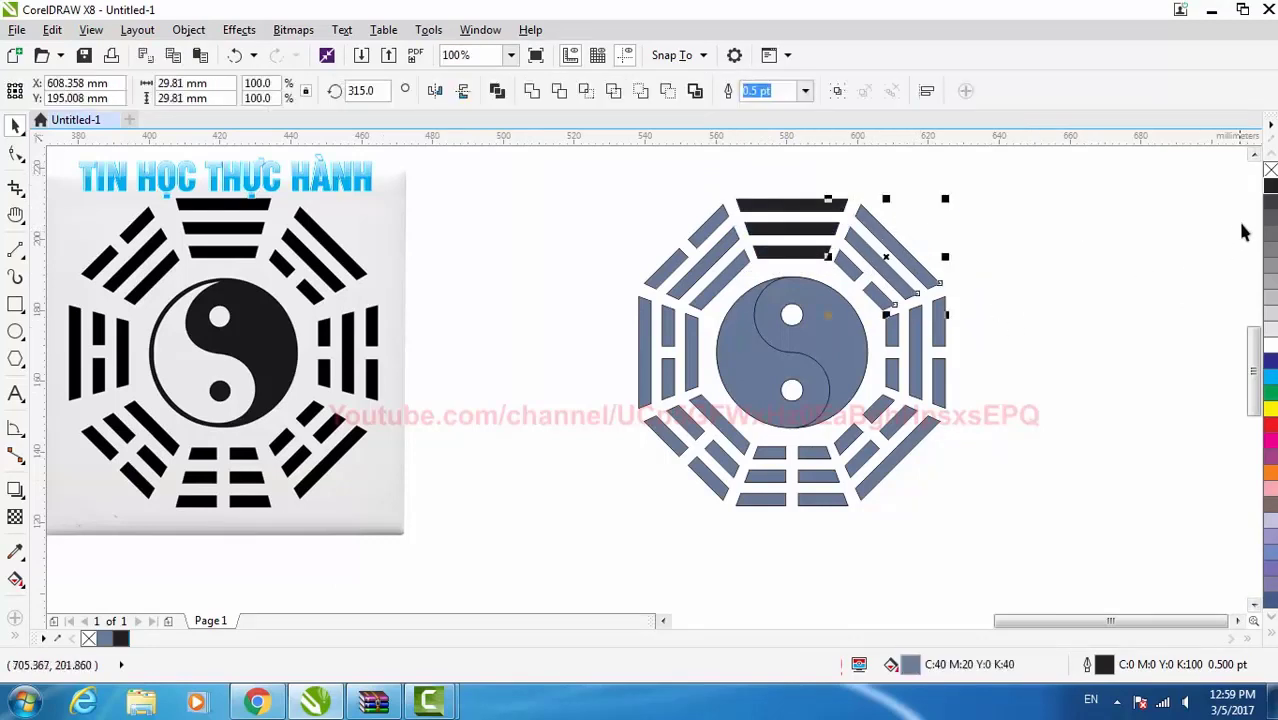
{"action": "left_click", "coordinate": [1268, 190]}
{"action": "left_click_drag", "start_coordinate": [1033, 257], "coordinate": [884, 437]}
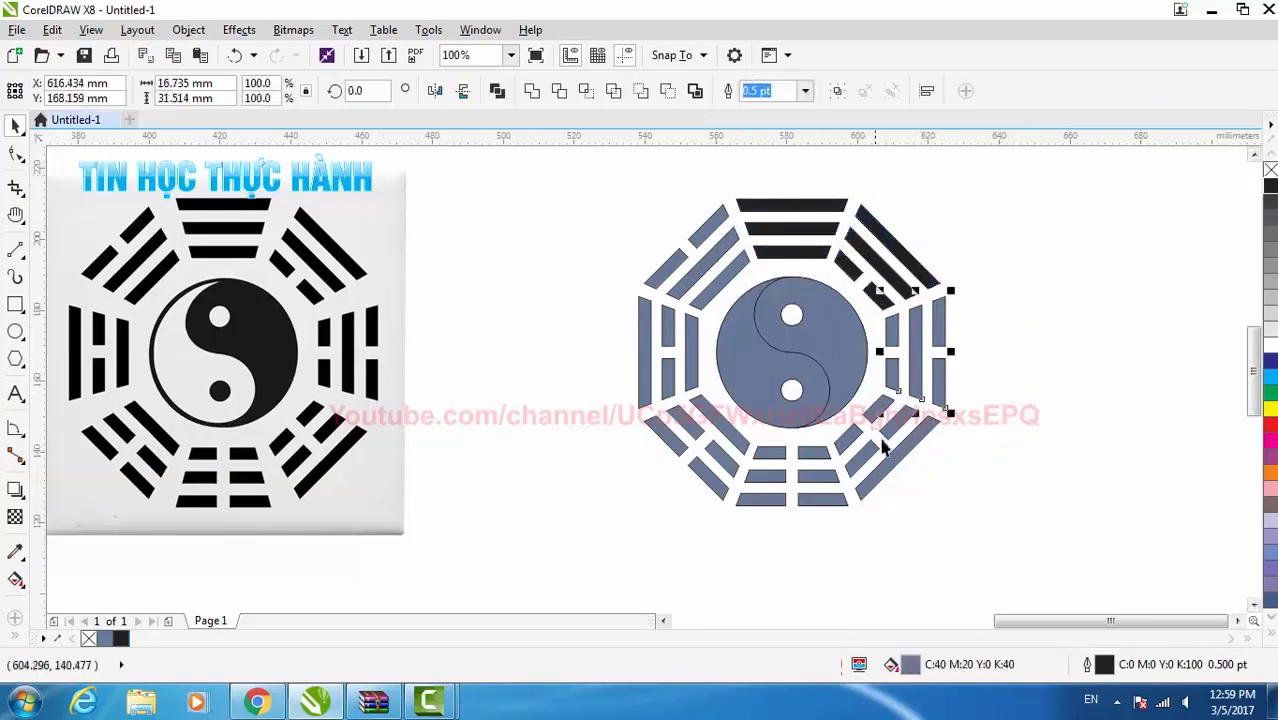
{"action": "left_click", "coordinate": [1268, 188]}
Fill the lower-right and bottom trigrams of the redrawn emblem with black
{"action": "left_click_drag", "start_coordinate": [1017, 522], "coordinate": [834, 383]}
{"action": "left_click", "coordinate": [1268, 187]}
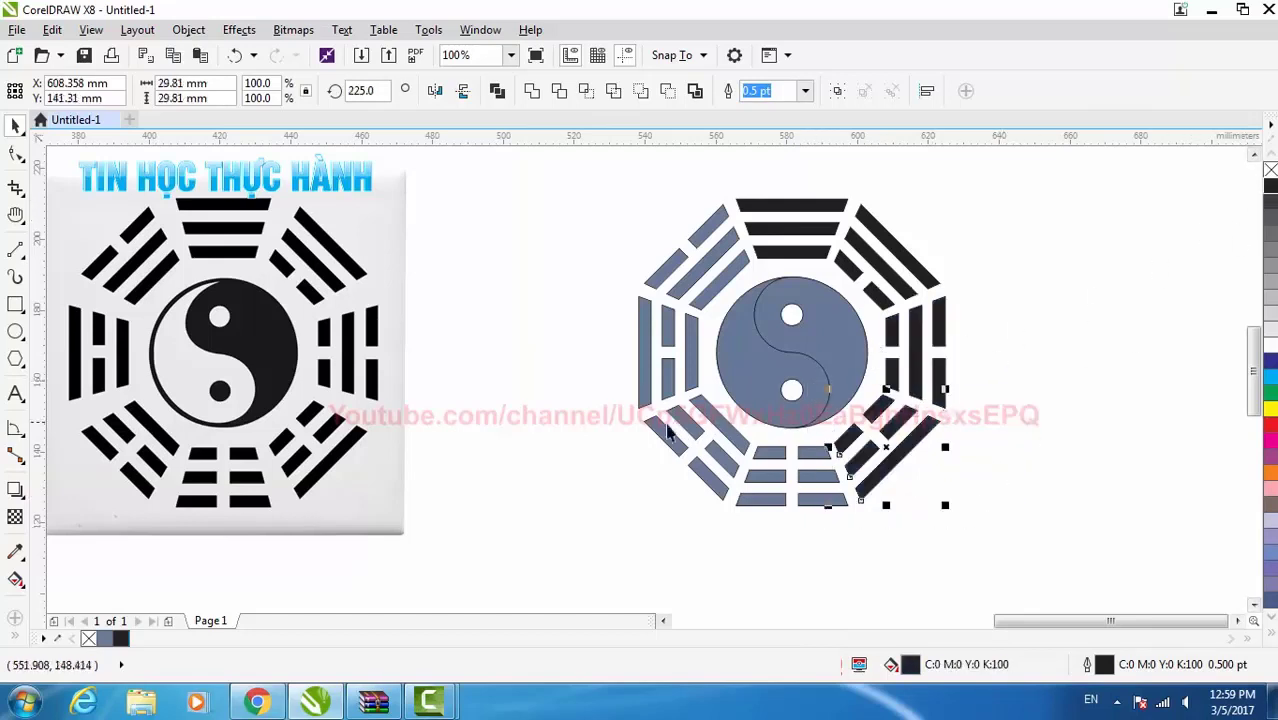
{"action": "left_click_drag", "start_coordinate": [888, 542], "coordinate": [640, 420]}
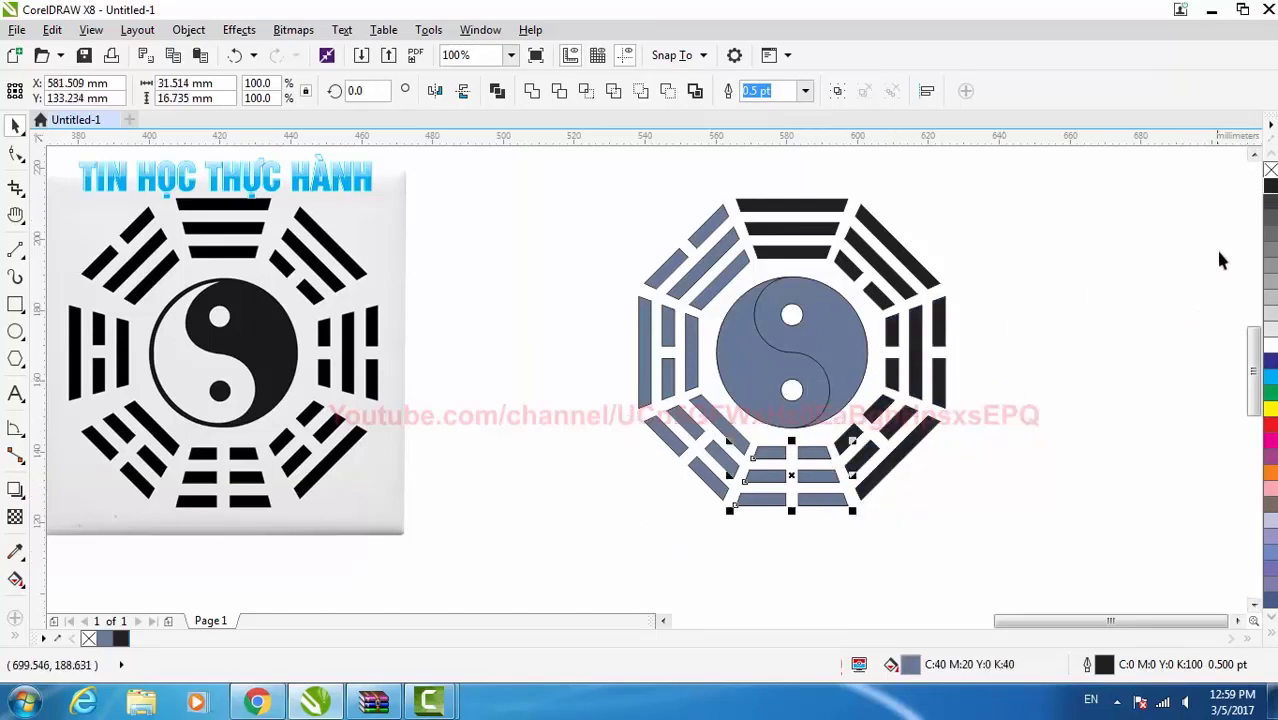
{"action": "left_click", "coordinate": [1270, 188]}
Fill the lower-left, left-hand and upper-left trigrams of the redrawn emblem with black
{"action": "left_click_drag", "start_coordinate": [612, 368], "coordinate": [766, 521]}
{"action": "left_click", "coordinate": [1269, 188]}
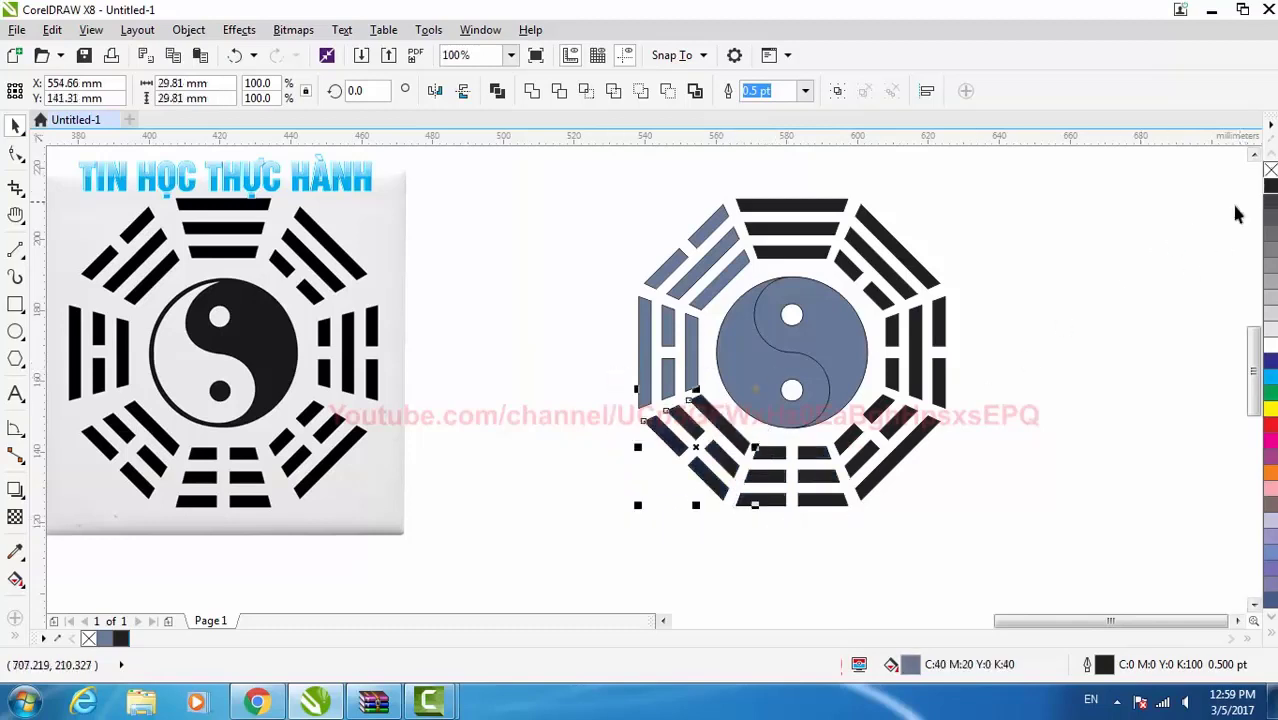
{"action": "left_click_drag", "start_coordinate": [579, 257], "coordinate": [720, 426]}
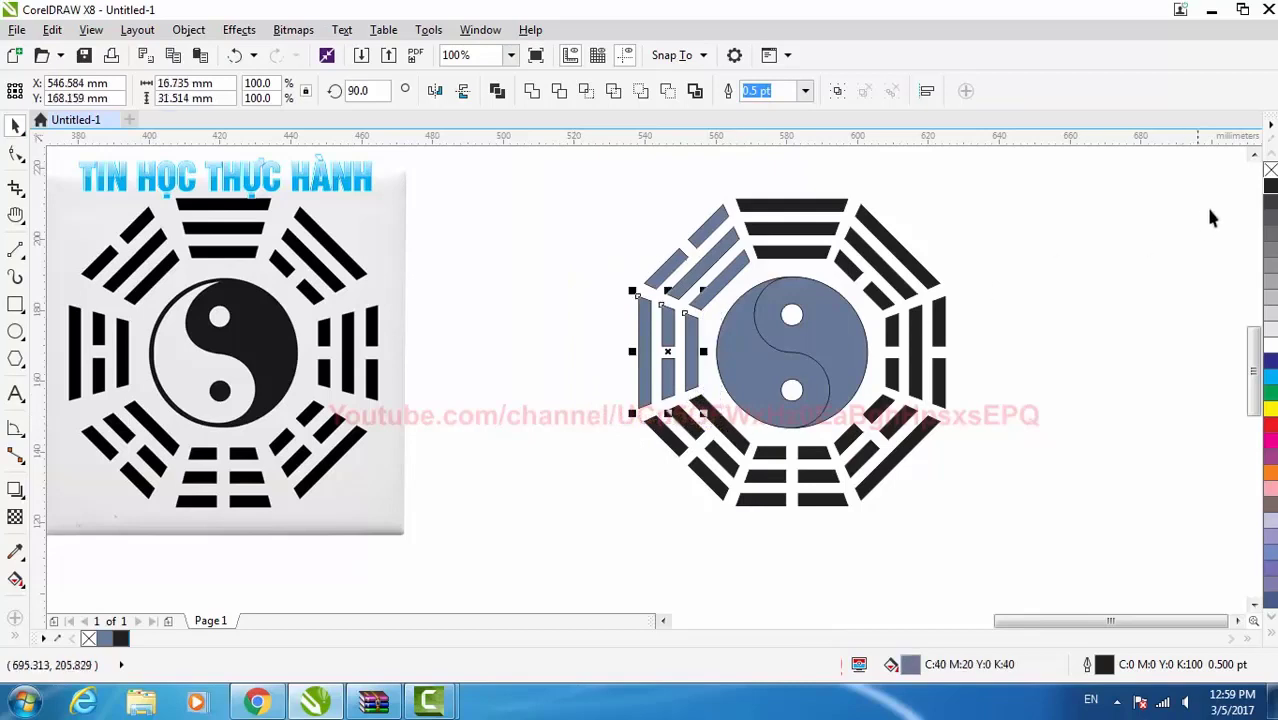
{"action": "left_click", "coordinate": [1270, 188]}
{"action": "left_click_drag", "start_coordinate": [590, 187], "coordinate": [756, 350]}
{"action": "left_click", "coordinate": [1269, 188]}
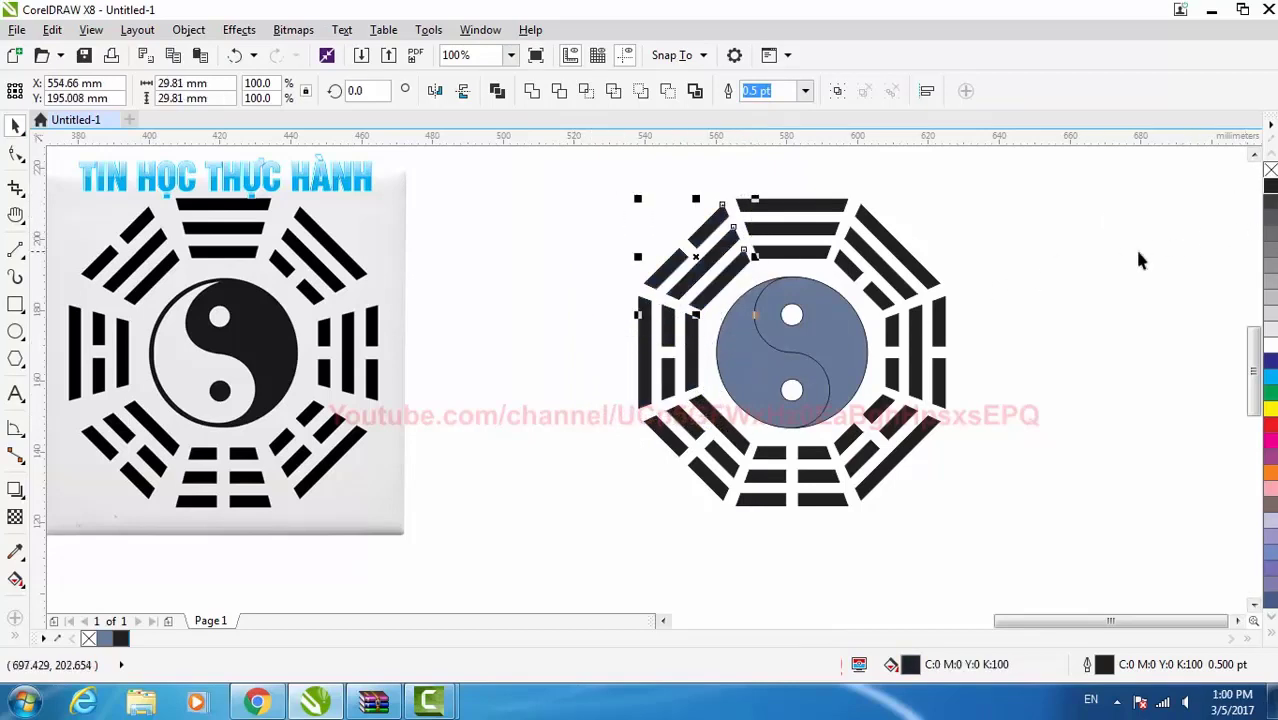
{"action": "left_click", "coordinate": [1138, 260]}
Fill the right half of the yin-yang and the small lower circle with black
{"action": "left_click", "coordinate": [790, 362]}
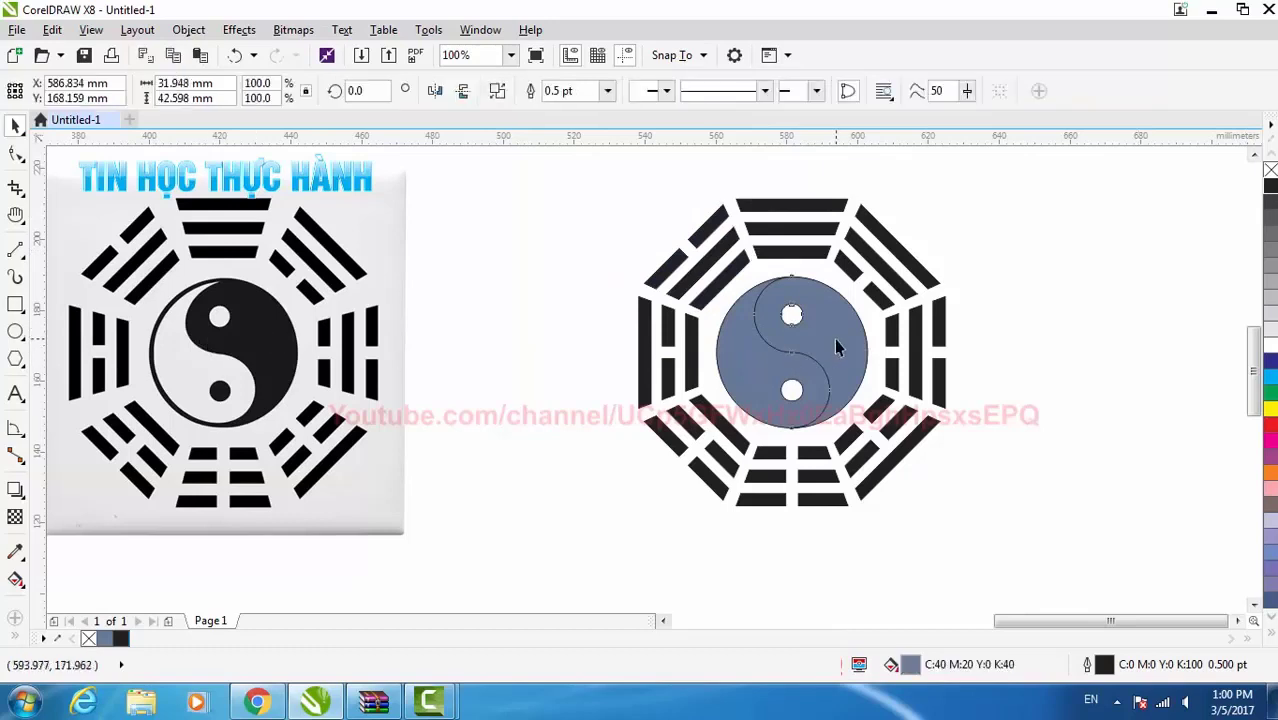
{"action": "left_click", "coordinate": [1271, 188]}
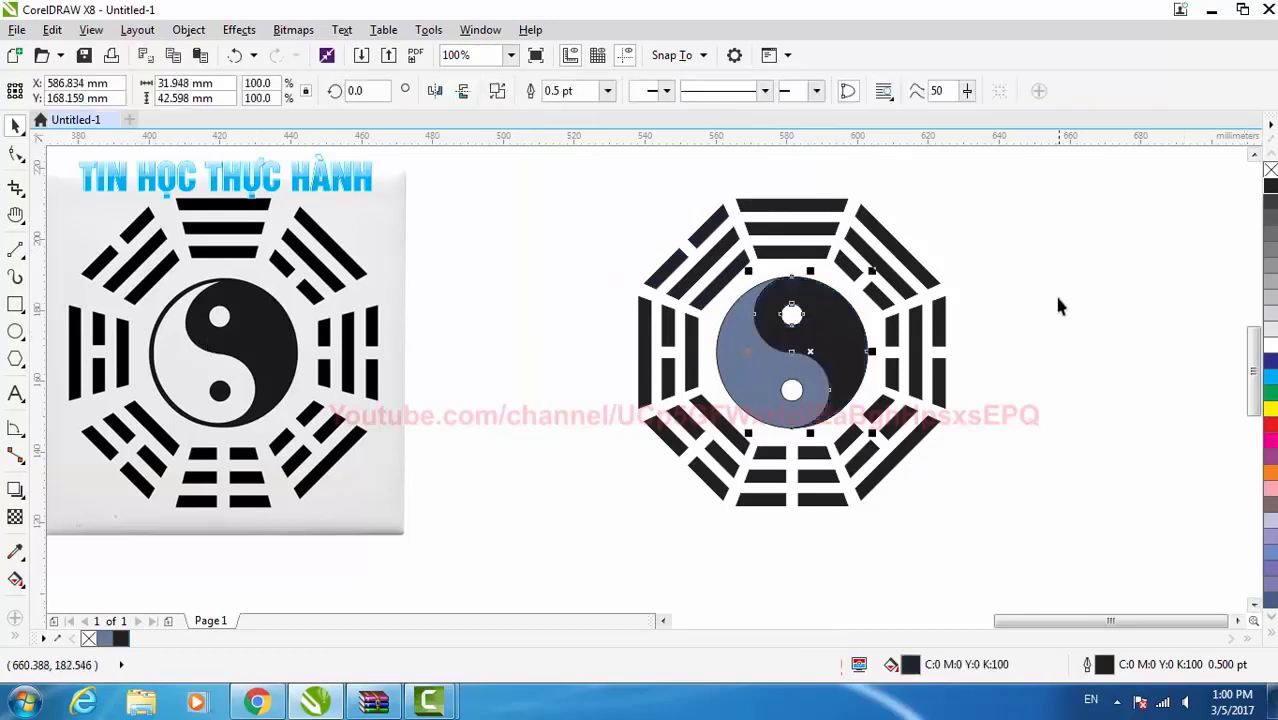
{"action": "left_click", "coordinate": [1053, 287]}
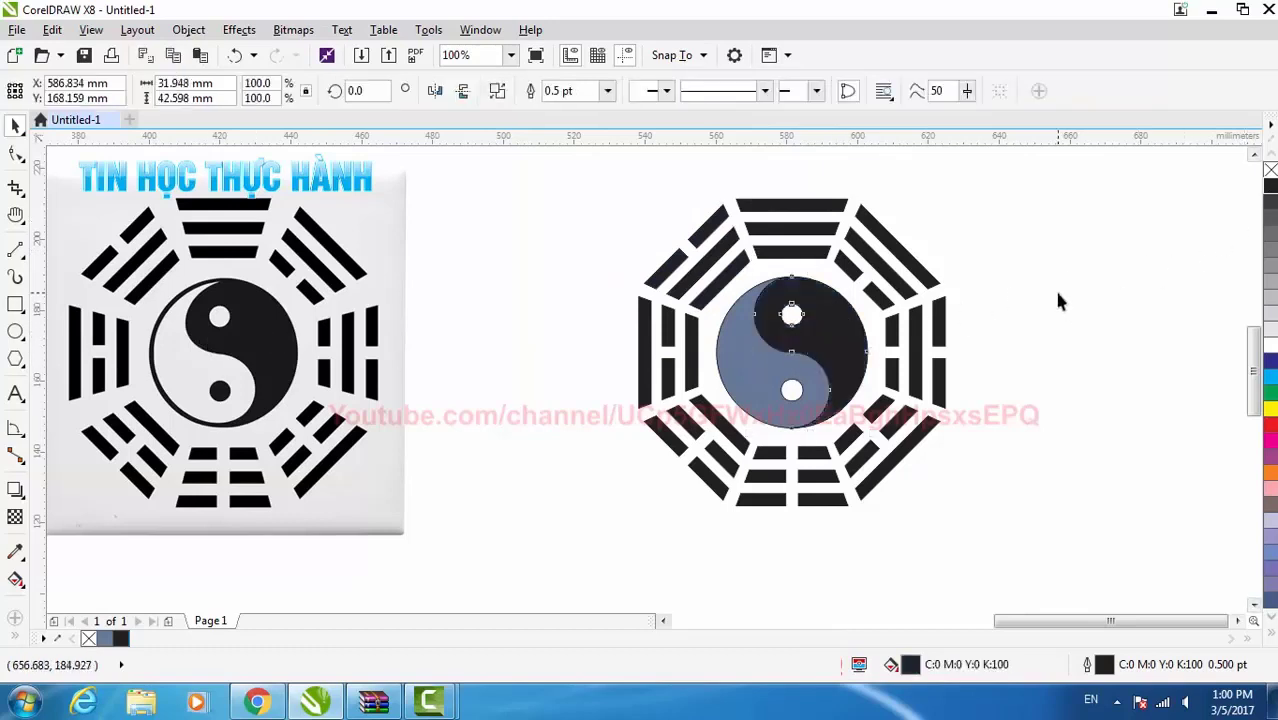
{"action": "left_click", "coordinate": [793, 392]}
{"action": "left_click", "coordinate": [792, 392]}
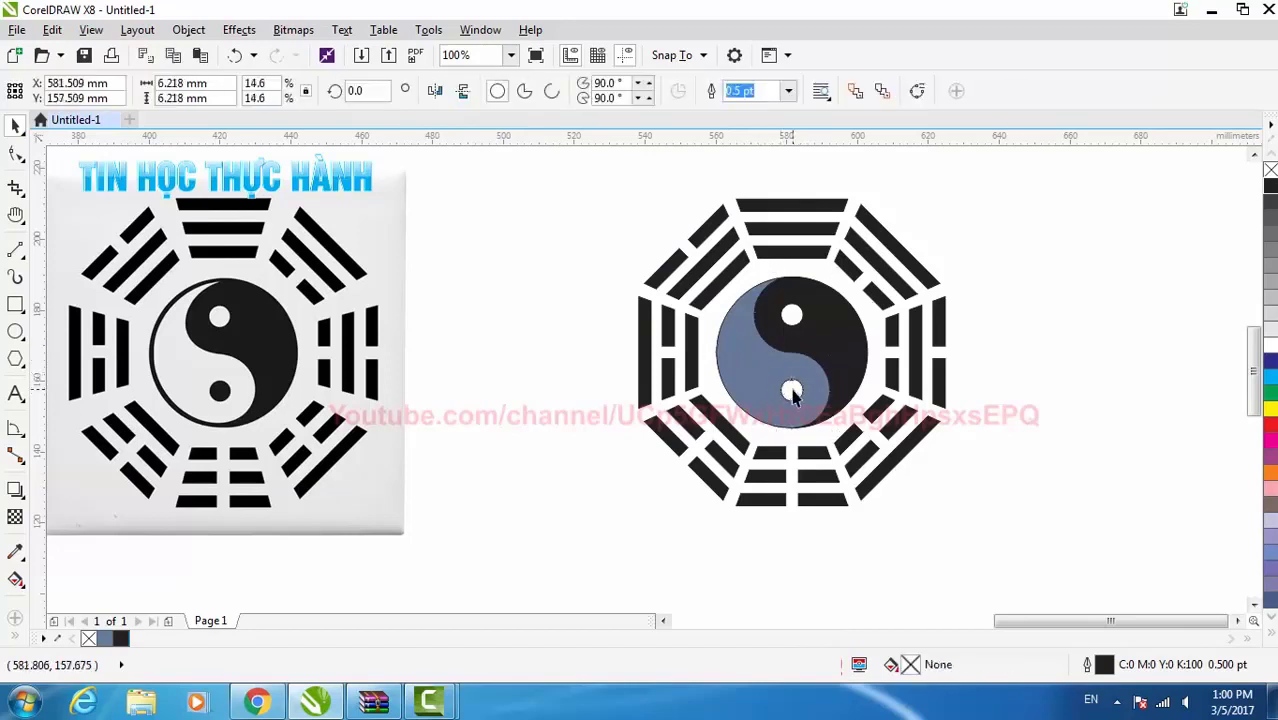
{"action": "left_click", "coordinate": [1271, 188]}
{"action": "left_click", "coordinate": [1067, 294]}
Fill the left half of the yin-yang with white
{"action": "left_click", "coordinate": [741, 378]}
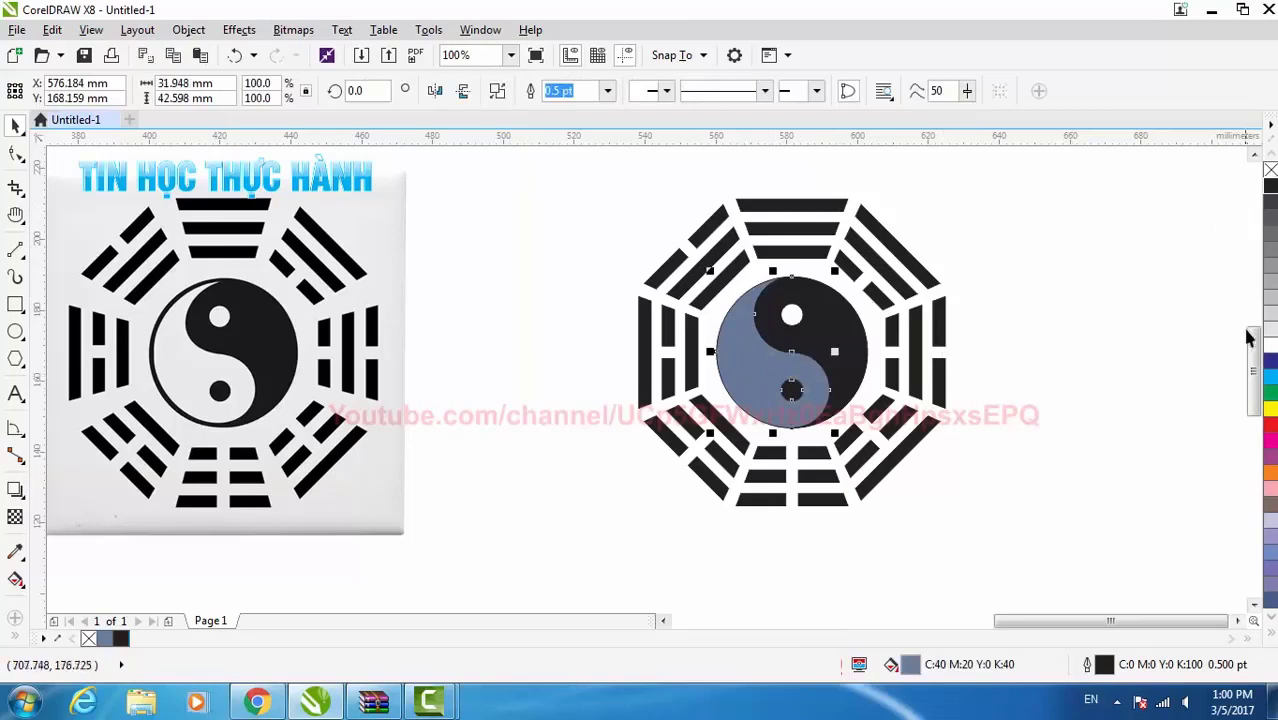
{"action": "left_click", "coordinate": [1270, 170]}
{"action": "left_click", "coordinate": [1138, 314]}
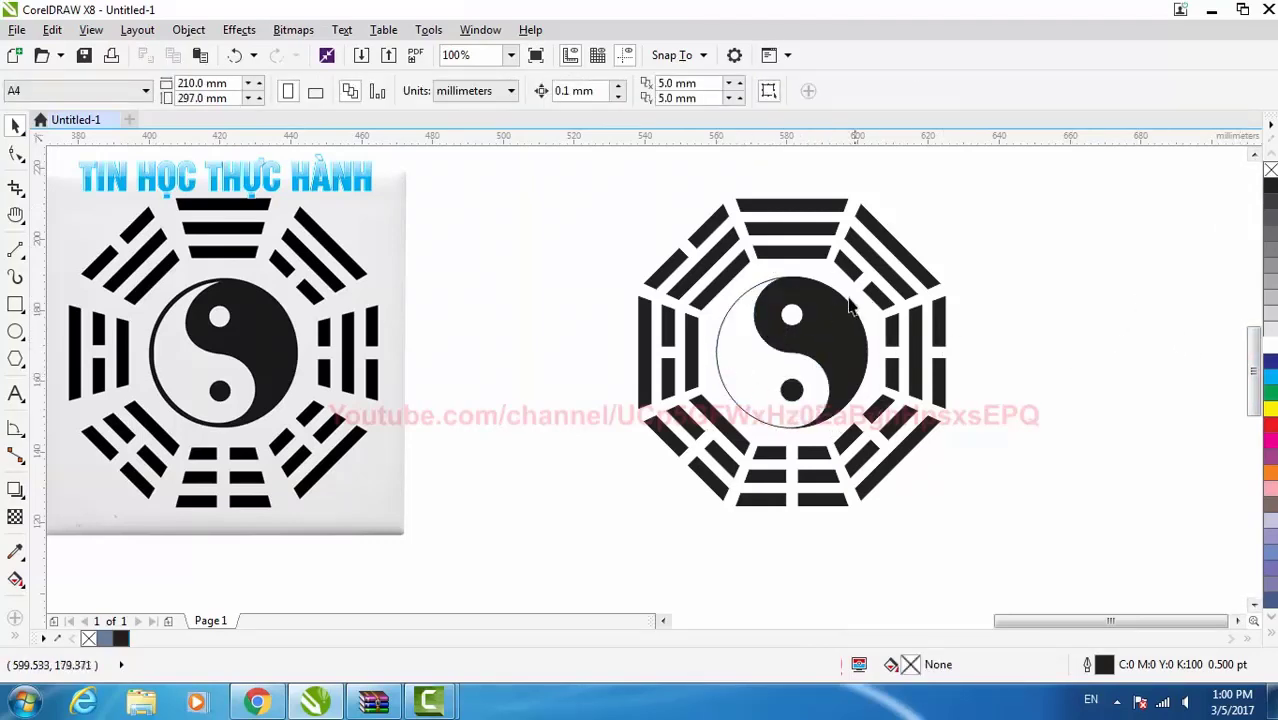
Set the outline width of the white yin-yang half to 2.0 pt
{"action": "left_click", "coordinate": [731, 300]}
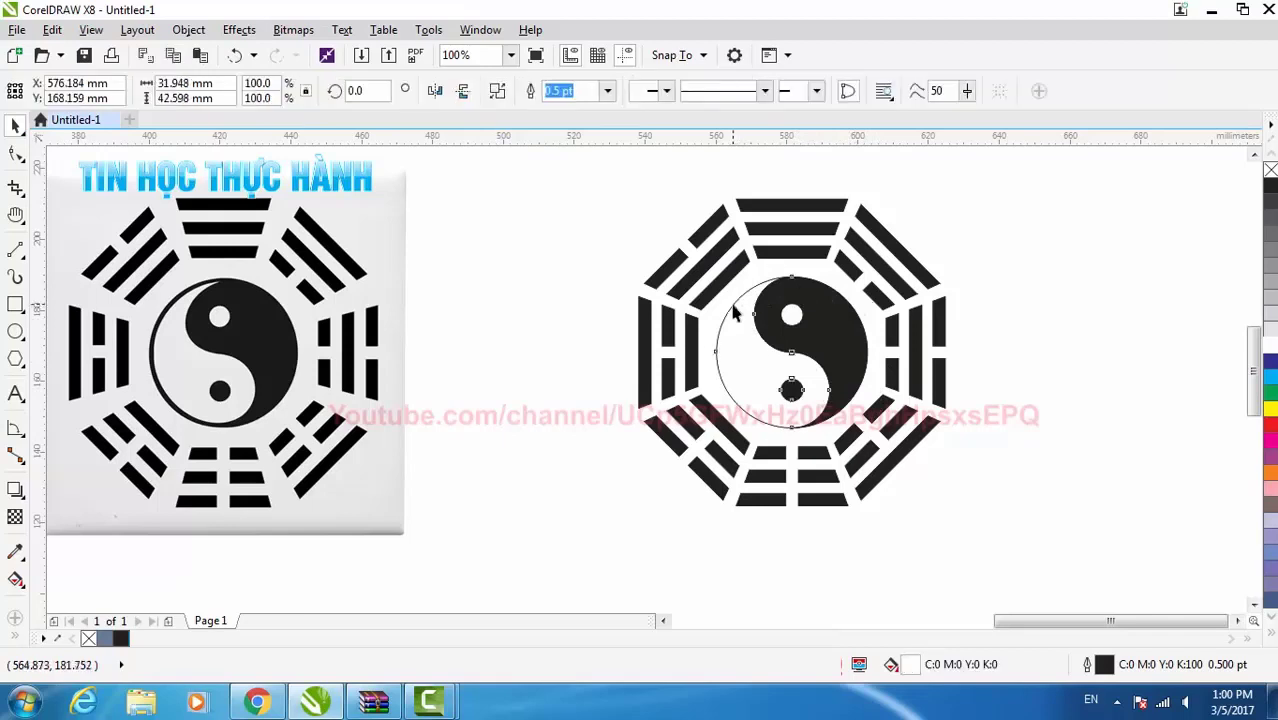
{"action": "left_click", "coordinate": [607, 91]}
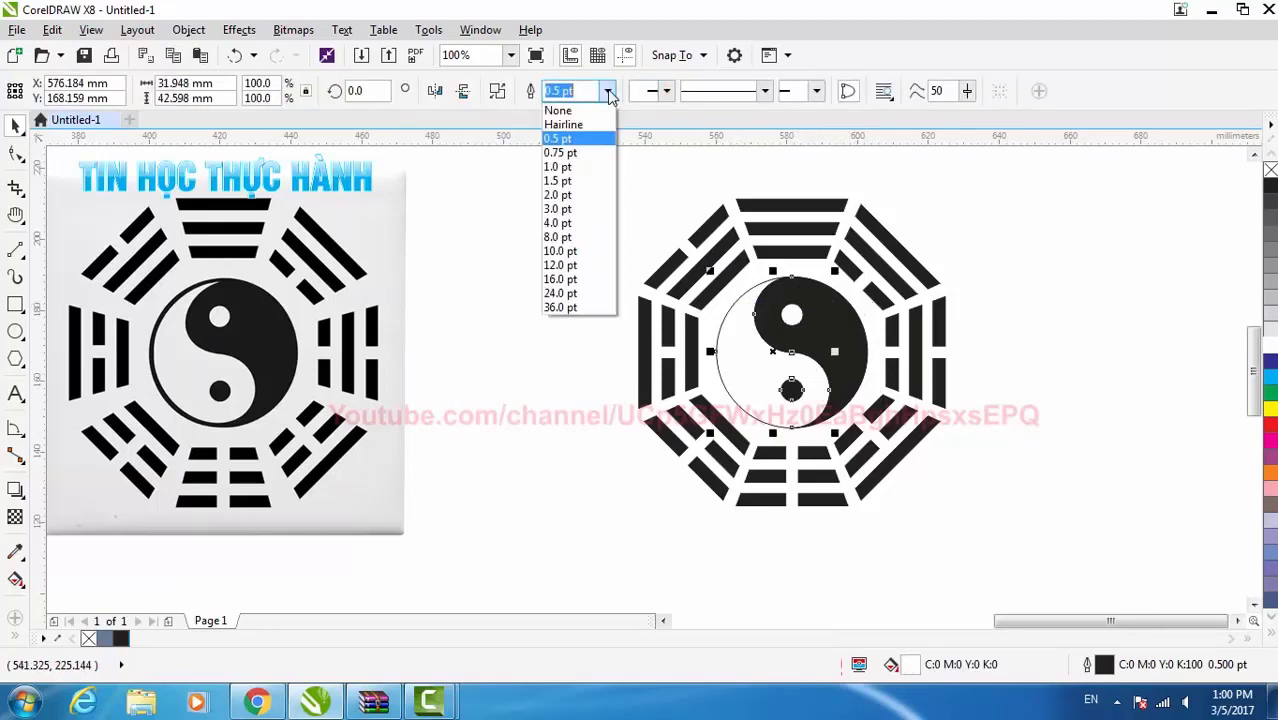
{"action": "left_click", "coordinate": [574, 194]}
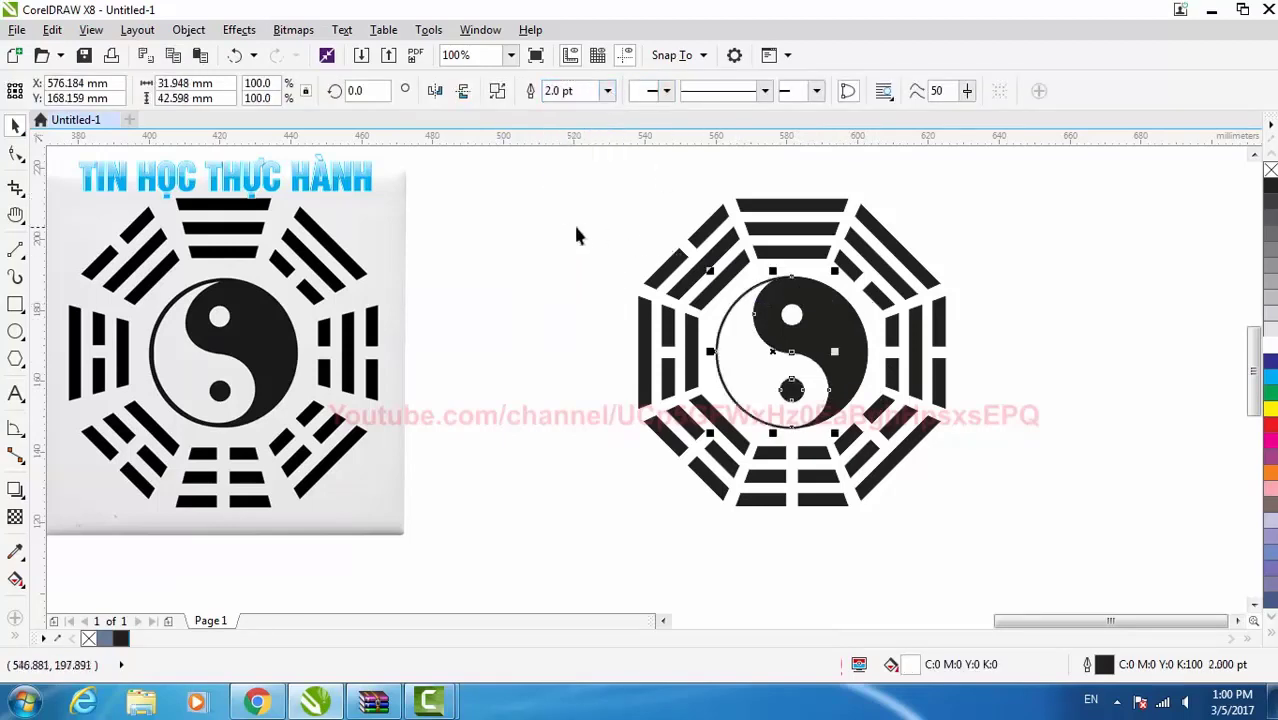
{"action": "left_click", "coordinate": [576, 234]}
Set the outline width of the black yin-yang half to 2.0 pt
{"action": "left_click", "coordinate": [852, 310]}
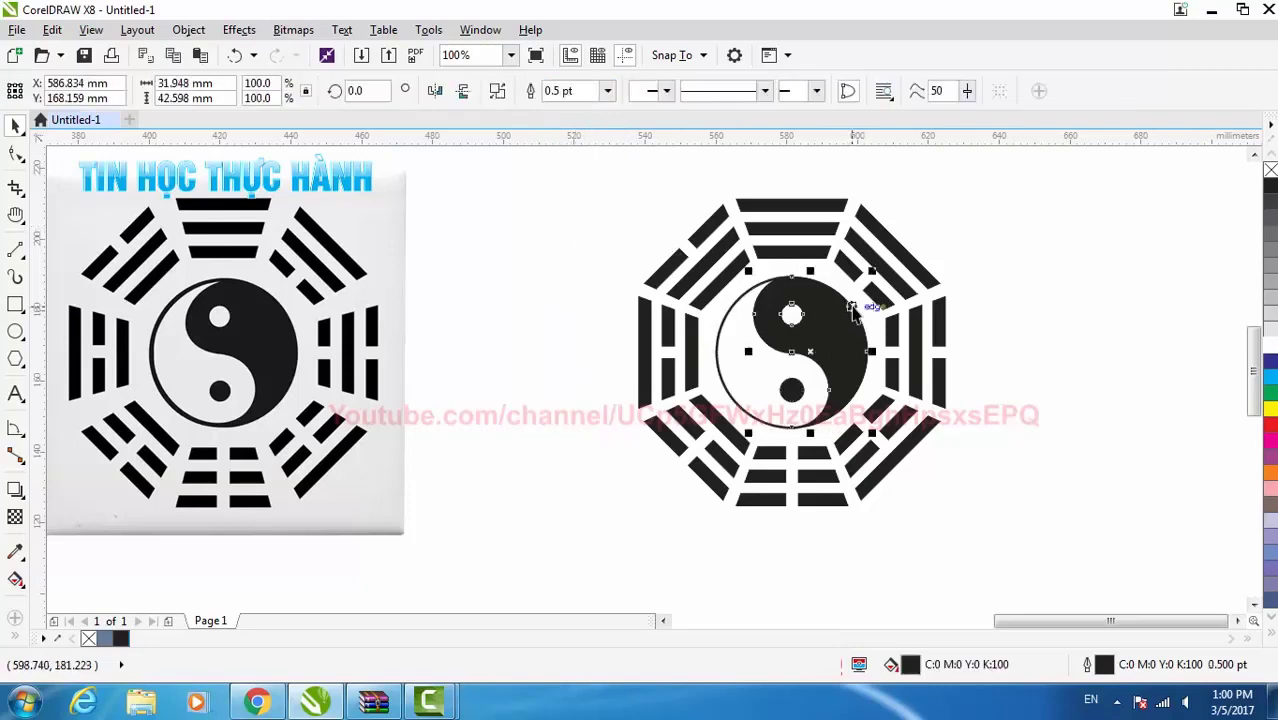
{"action": "left_click", "coordinate": [607, 91]}
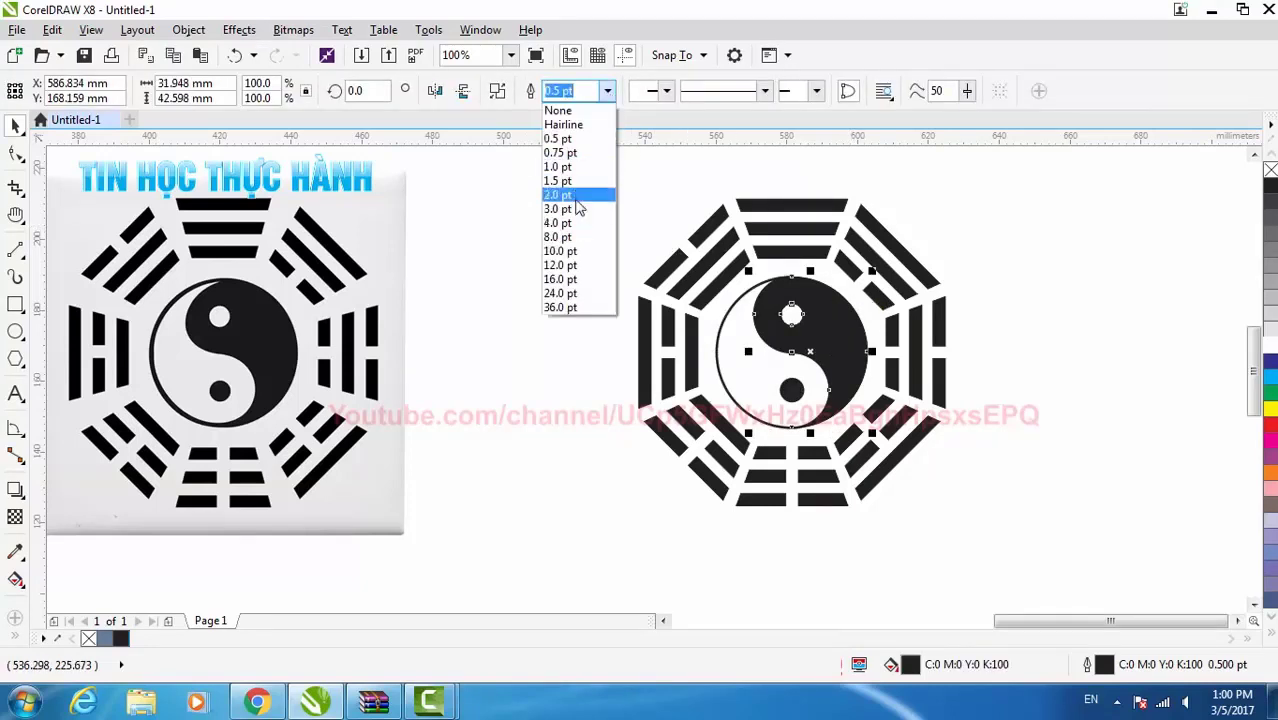
{"action": "left_click", "coordinate": [576, 196]}
{"action": "left_click", "coordinate": [545, 228]}
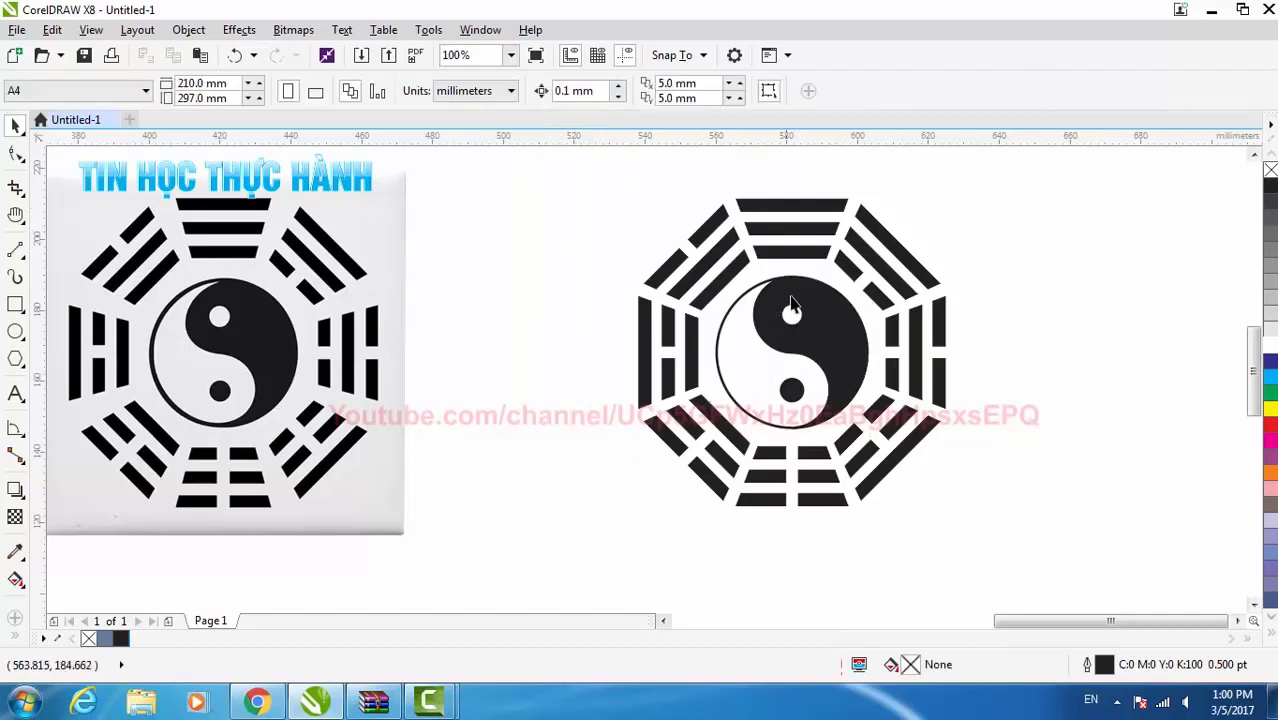
Draw a rectangle about 129 by 112 mm around the redrawn emblem and fill it with 30% black
{"action": "scroll", "coordinate": [585, 400], "scroll_direction": "down", "scroll_amount": 1}
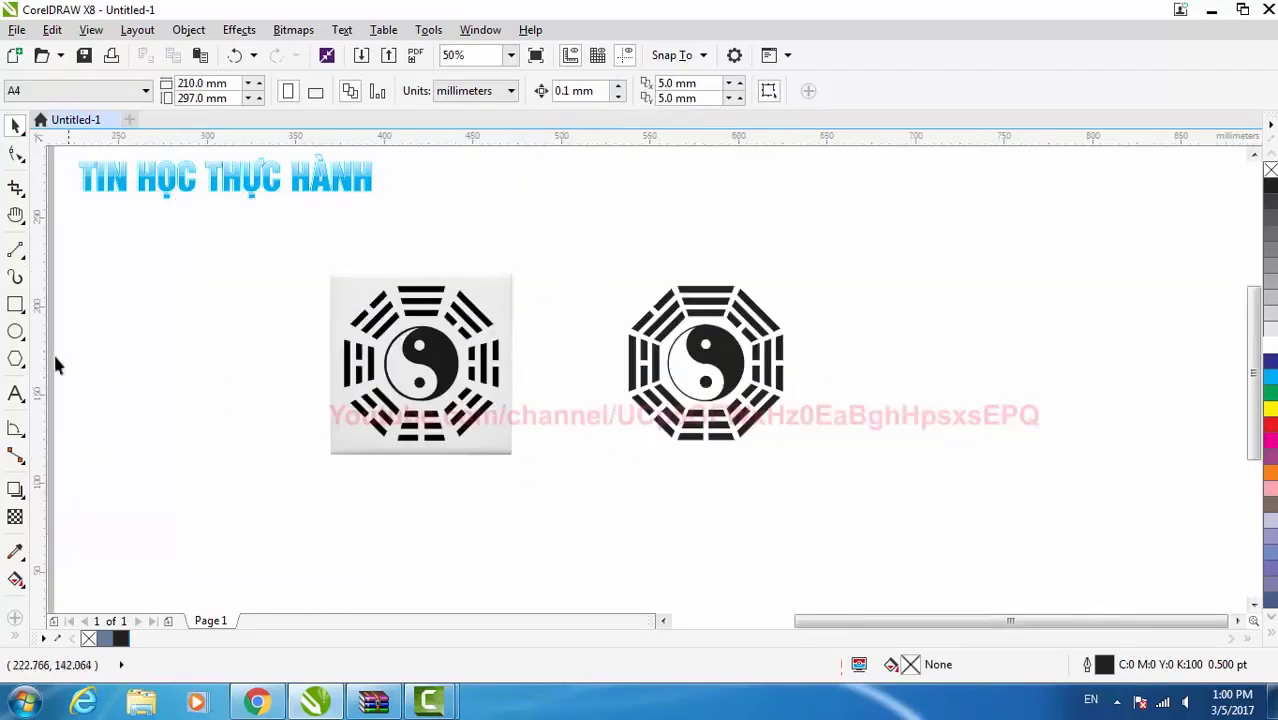
{"action": "left_click", "coordinate": [15, 304]}
{"action": "mouse_move", "coordinate": [591, 265]}
{"action": "left_mouse_down"}
{"action": "mouse_move", "coordinate": [750, 388]}
{"action": "mouse_move", "coordinate": [819, 463]}
{"action": "left_mouse_up"}
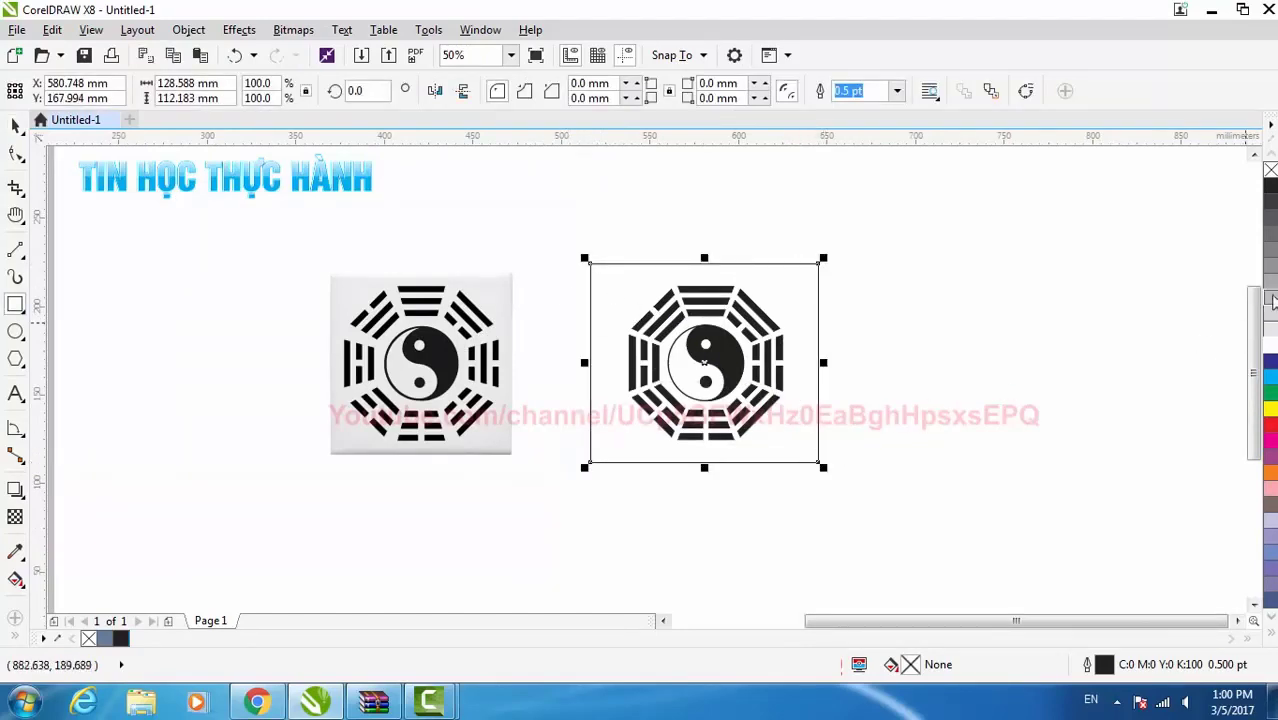
{"action": "left_click", "coordinate": [1270, 300]}
Send the grey rectangle behind the emblem and remove its outline
{"action": "left_click", "coordinate": [15, 125]}
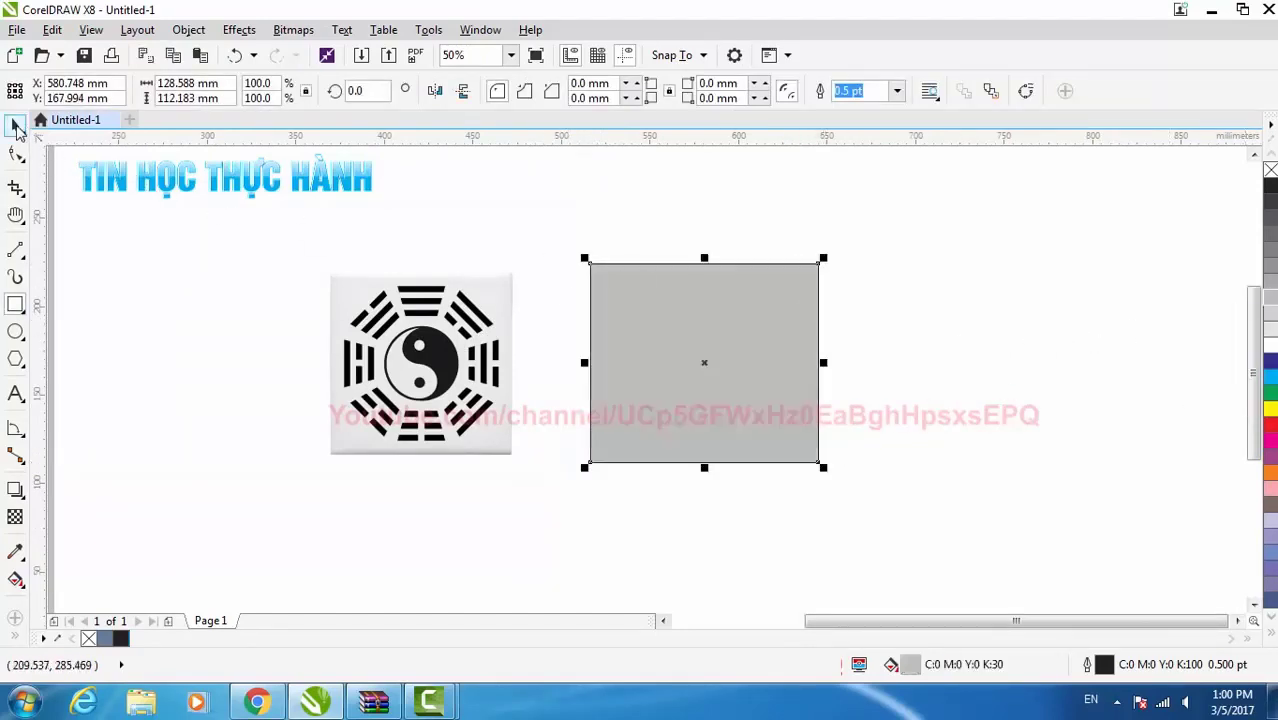
{"action": "key", "text": "shift+Page_Down"}
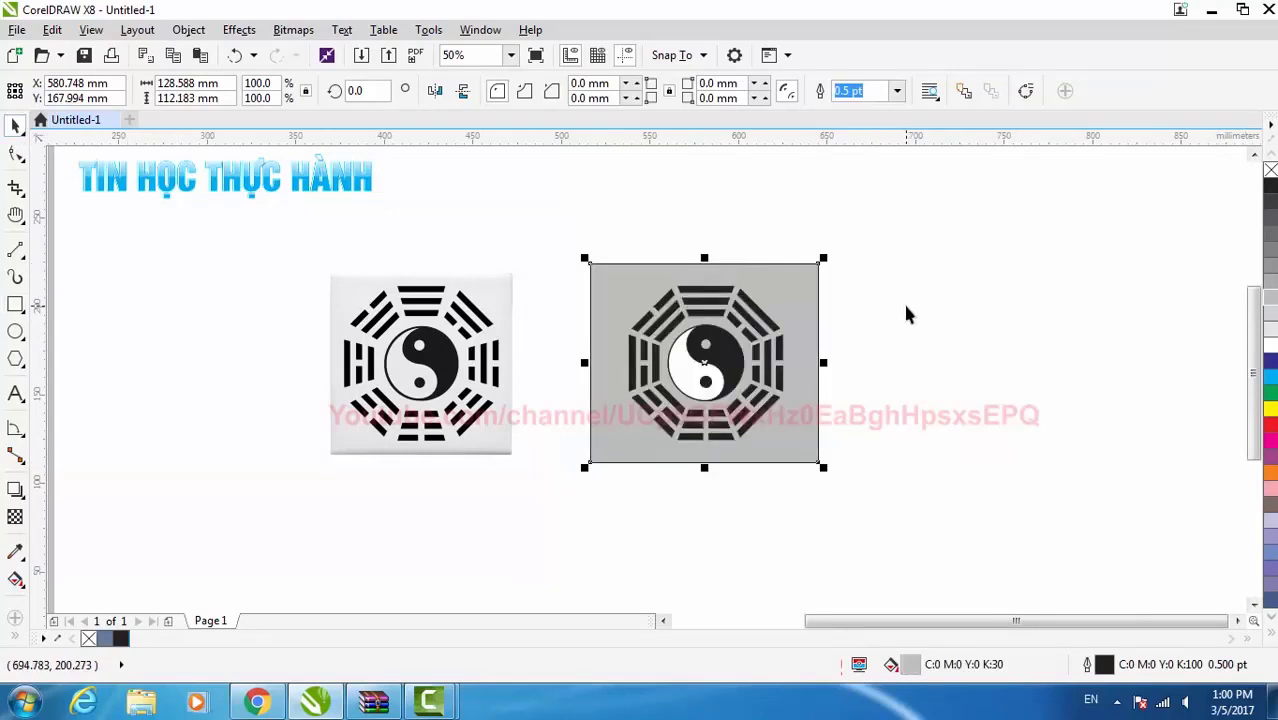
{"action": "left_click", "coordinate": [966, 257]}
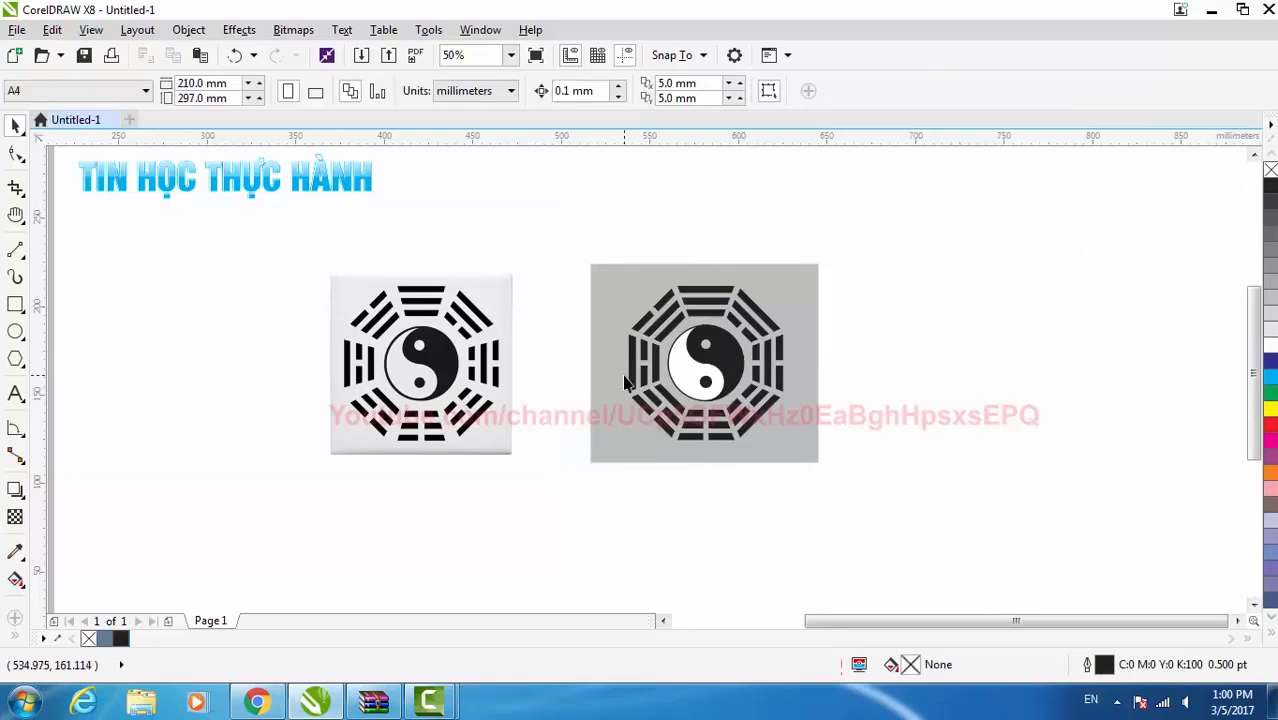
Preview the finished emblem beside the reference image in full screen
{"action": "scroll", "coordinate": [623, 380], "scroll_direction": "up", "scroll_amount": 3}
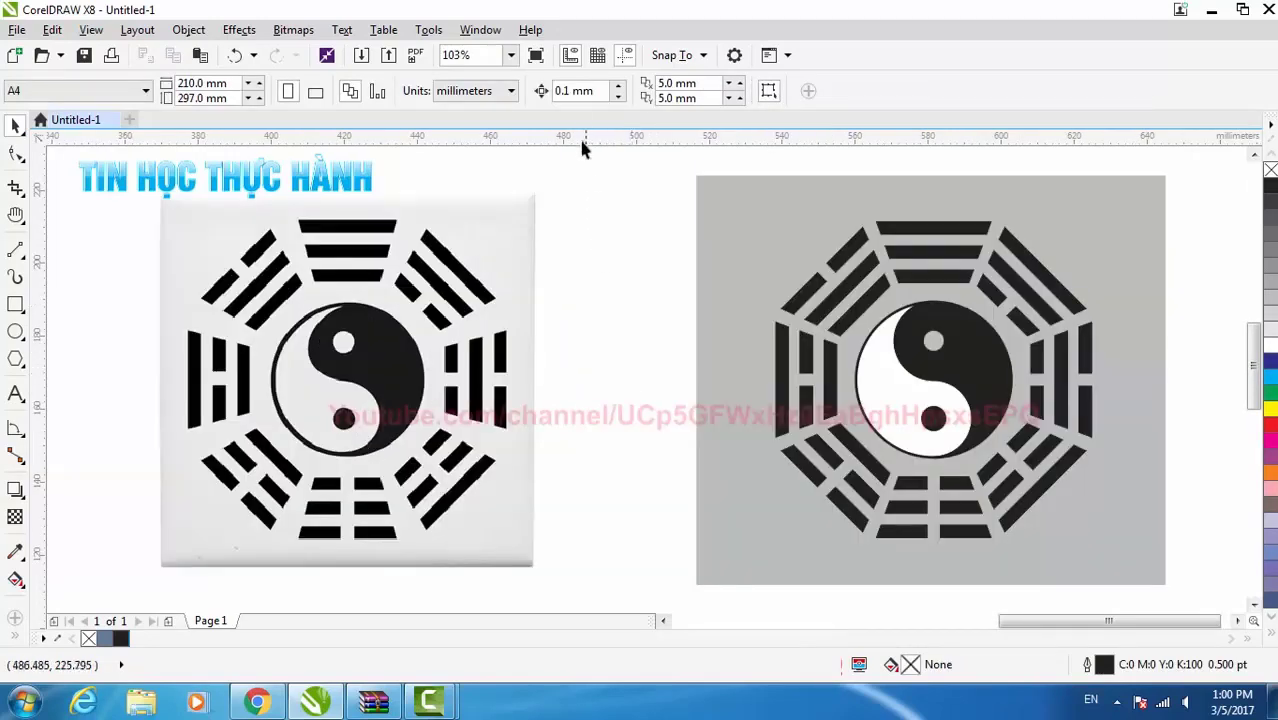
{"action": "left_click", "coordinate": [536, 56]}
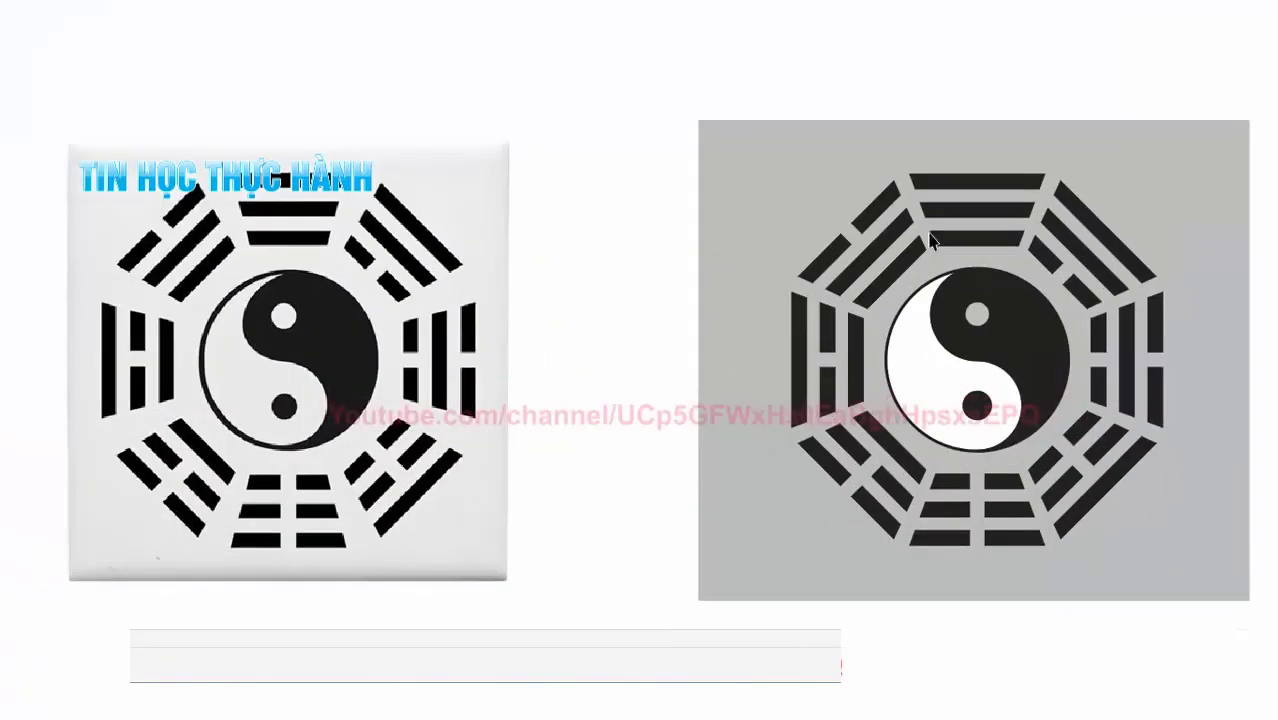